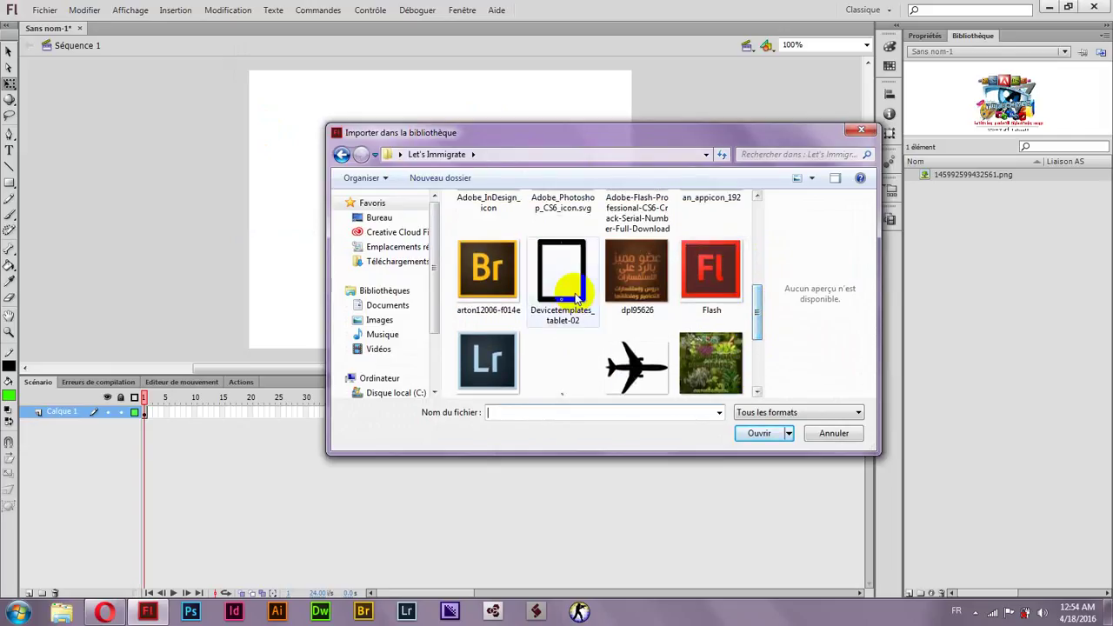
Import the Devicetemplates_tablet-02 image into the library and delete the old logo bitmap 145992599432561.png
left_click(581, 287)
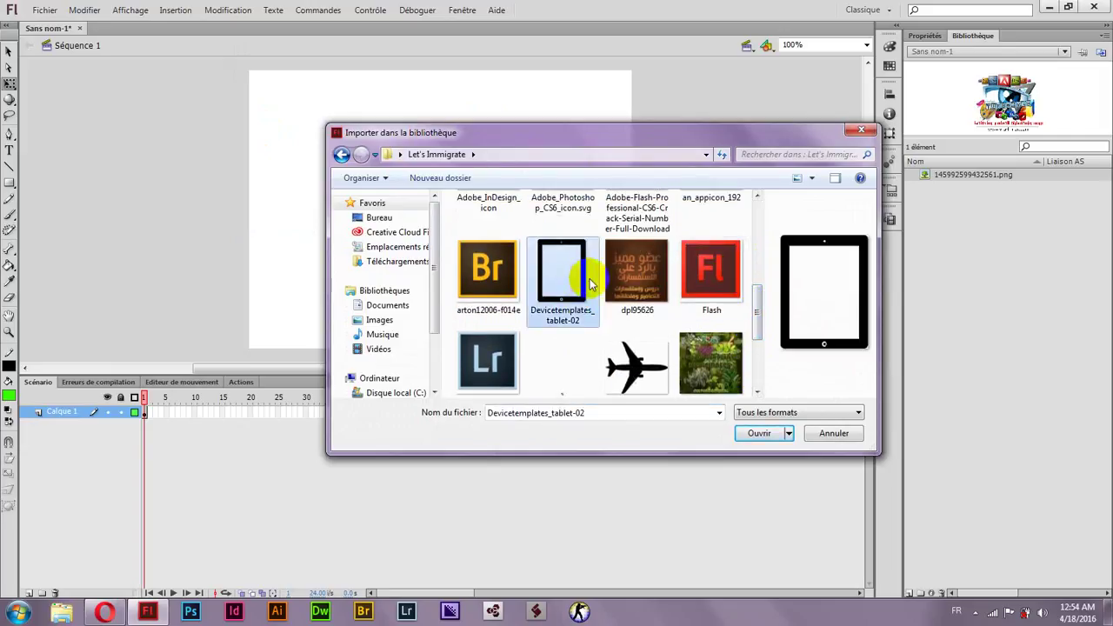
left_click(747, 433)
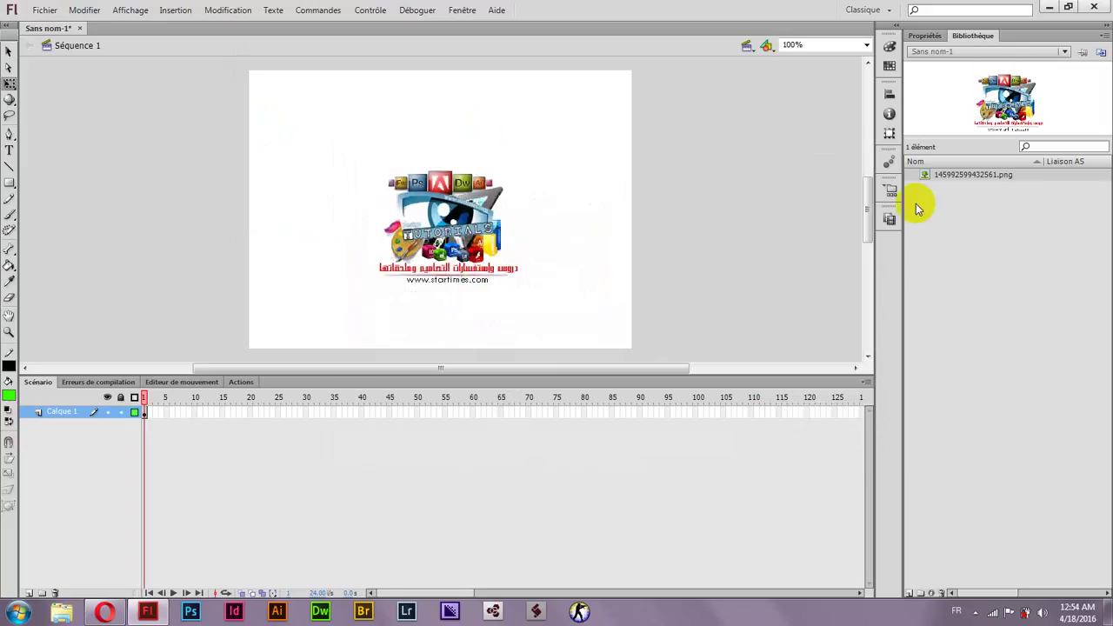
key("Delete")
left_click(963, 176)
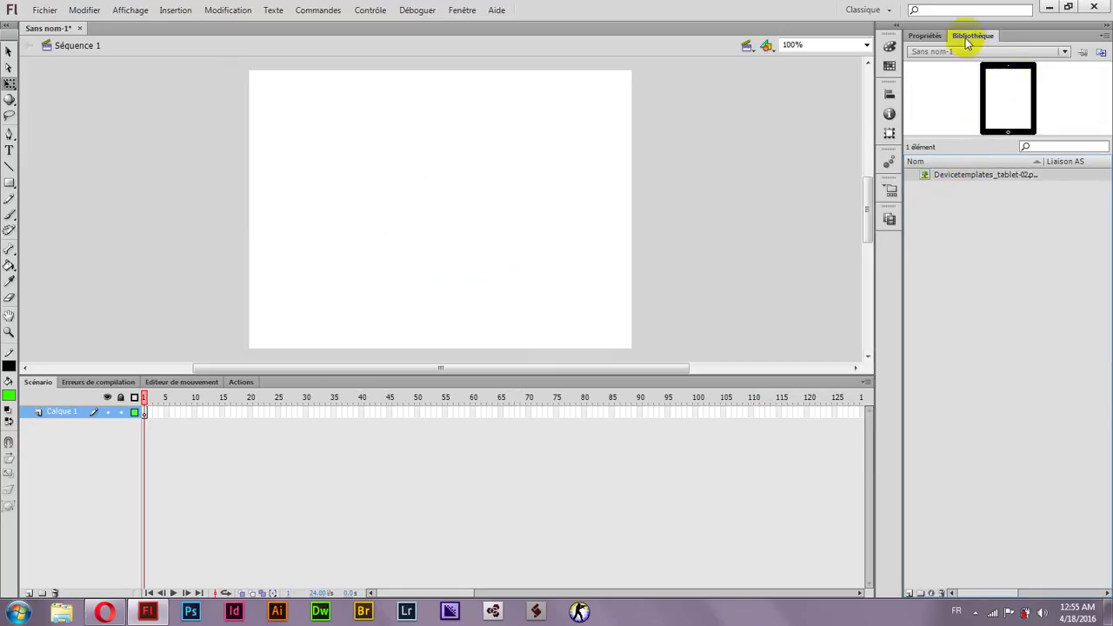
Place the tablet bitmap from the library on the stage, roughly centred over the stage area
left_click_drag(982, 72, 506, 172)
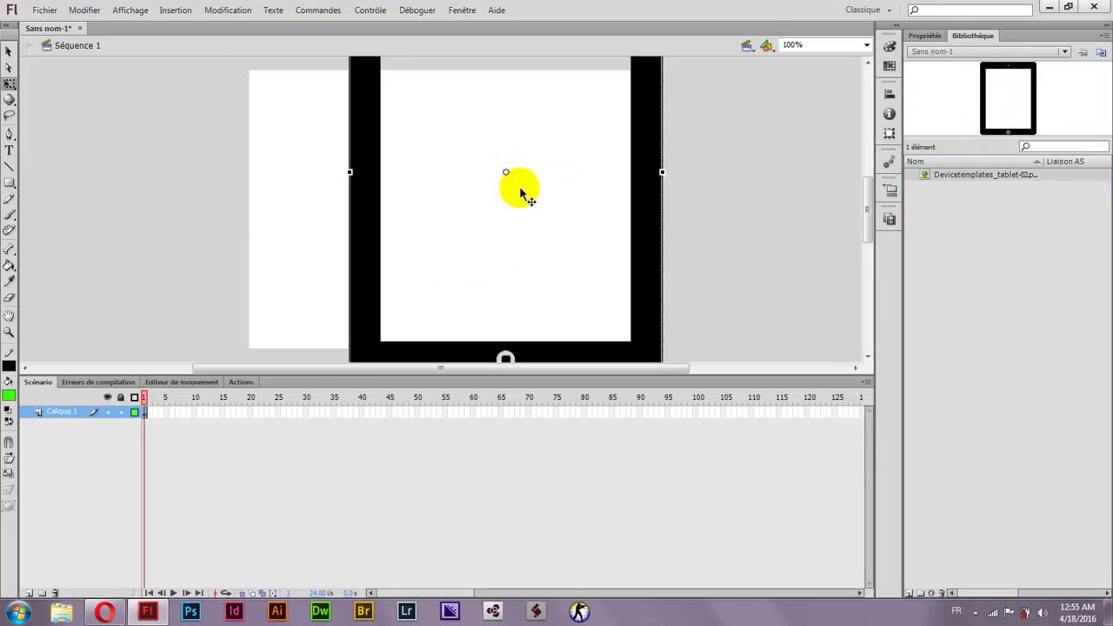
left_click_drag(656, 198, 596, 265)
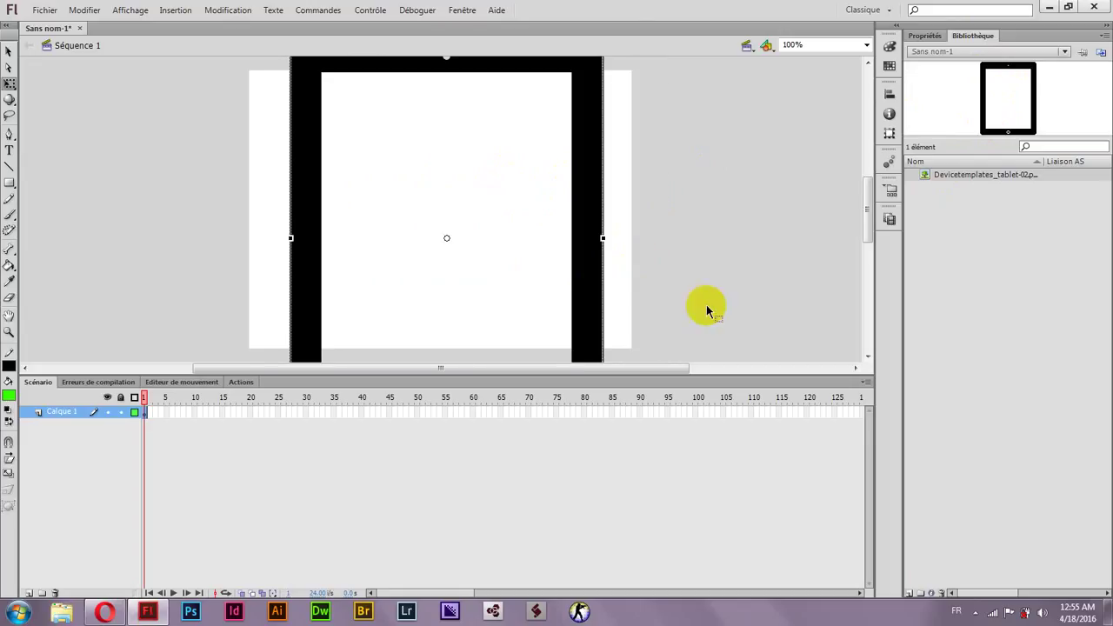
left_click_drag(715, 373, 715, 499)
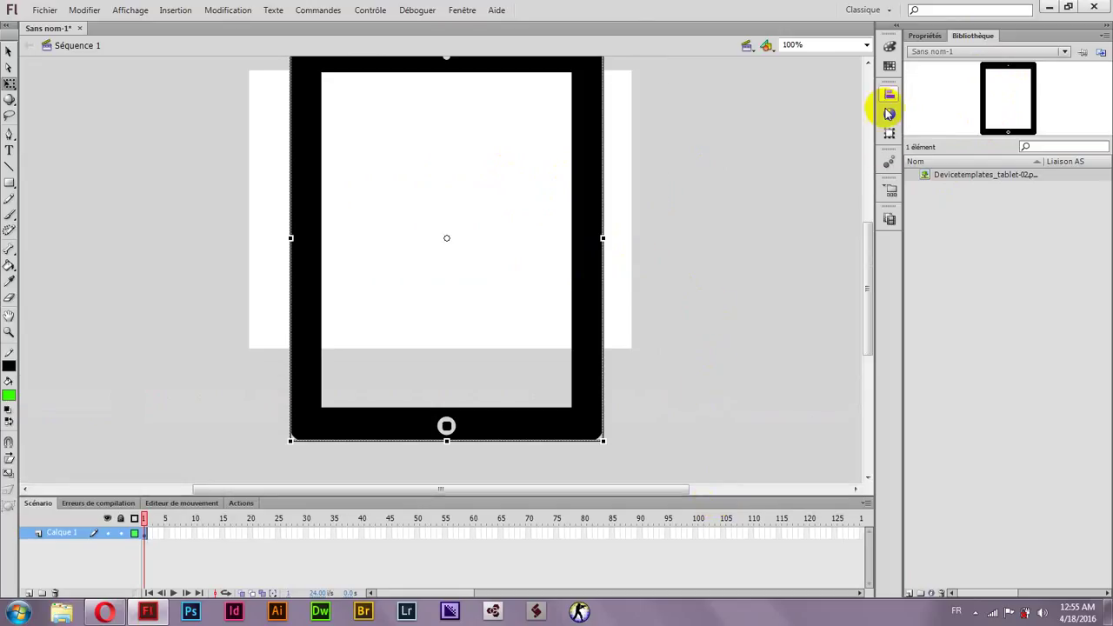
scroll(866, 241, "up", 1)
left_click_drag(867, 239, 868, 243)
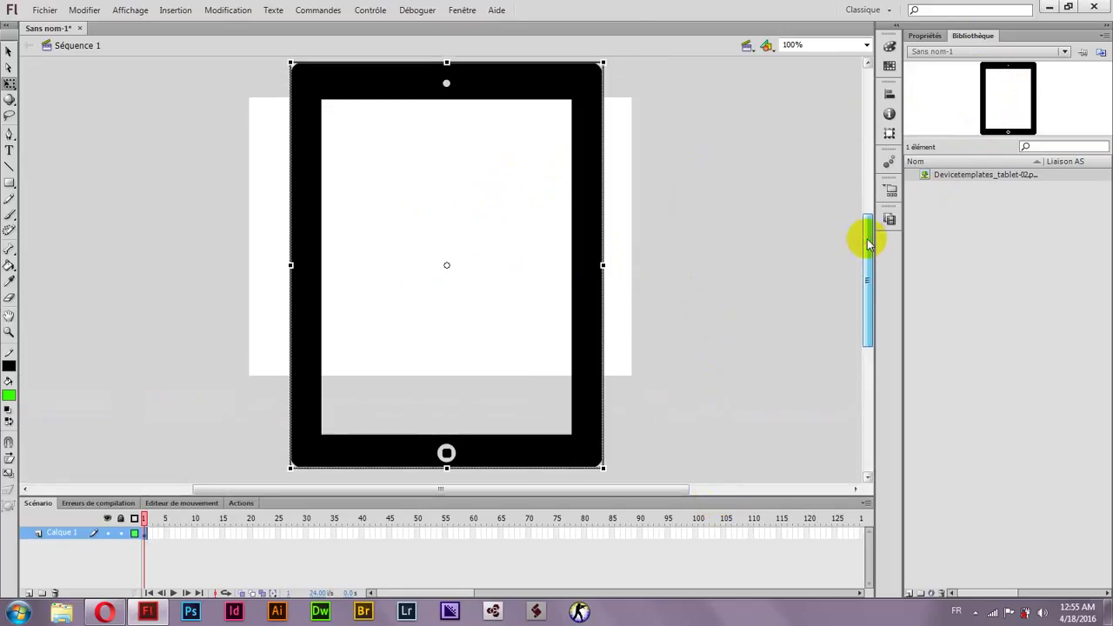
Set the document width to 450 px to match the tablet bitmap's width
left_click(673, 233)
left_click(591, 171)
left_click(923, 35)
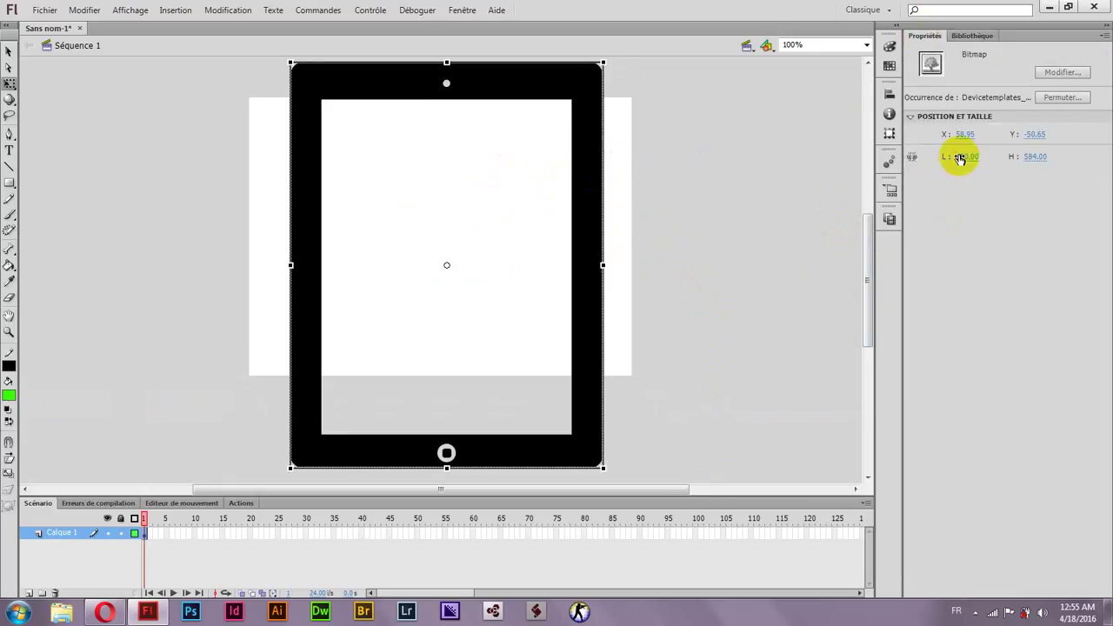
left_click(711, 190)
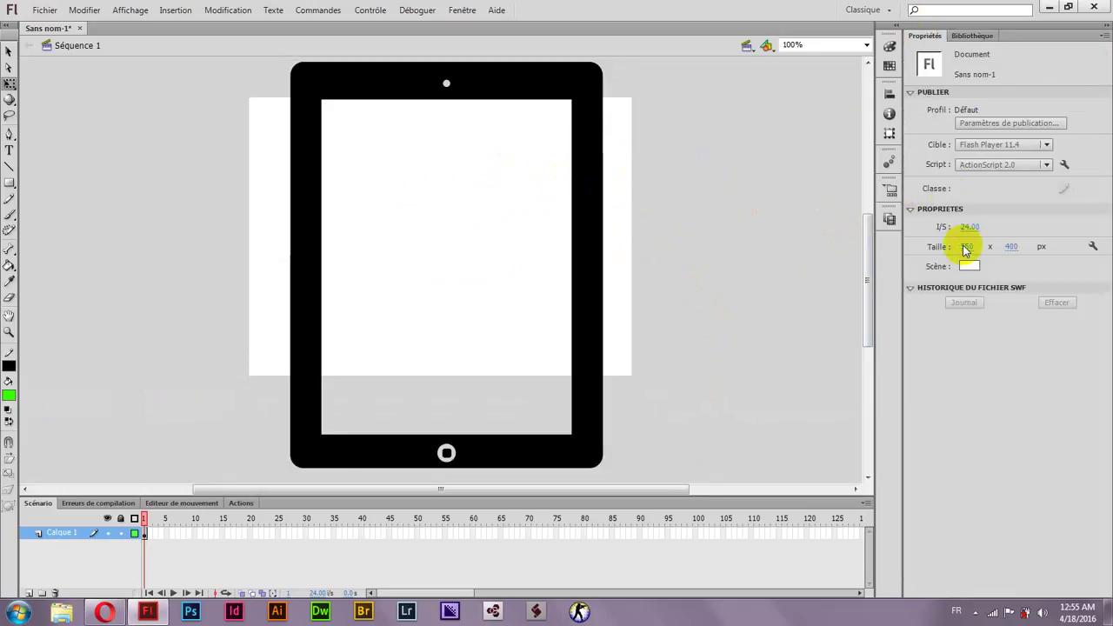
left_click(969, 246)
key("Return")
Set the document height to 584 px to match the tablet bitmap's height
left_click(587, 228)
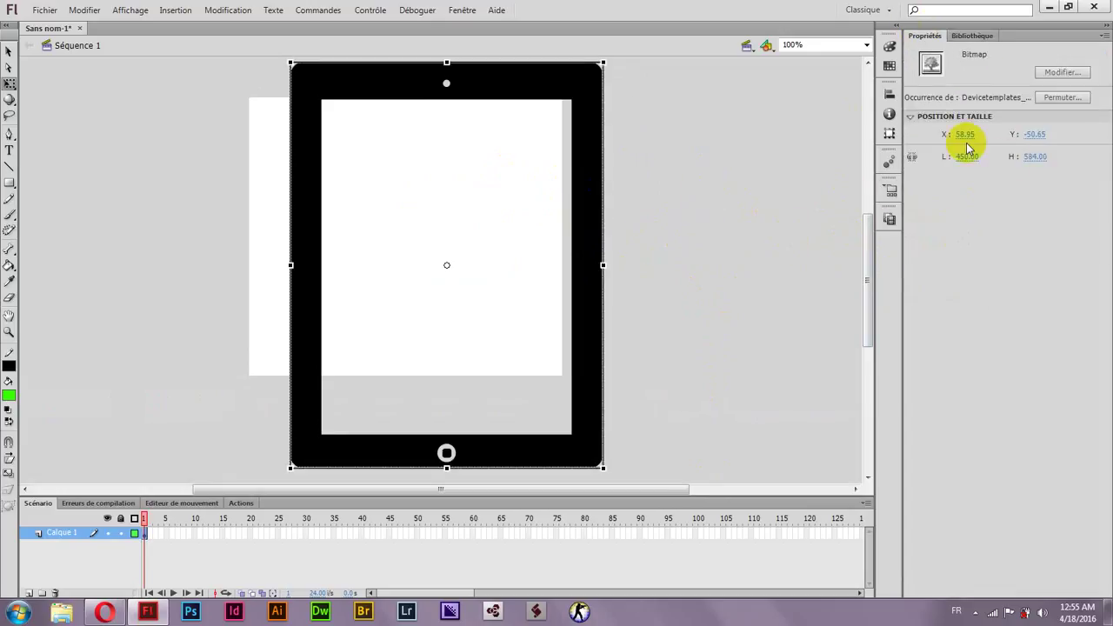
left_click(1032, 158)
left_click(740, 228)
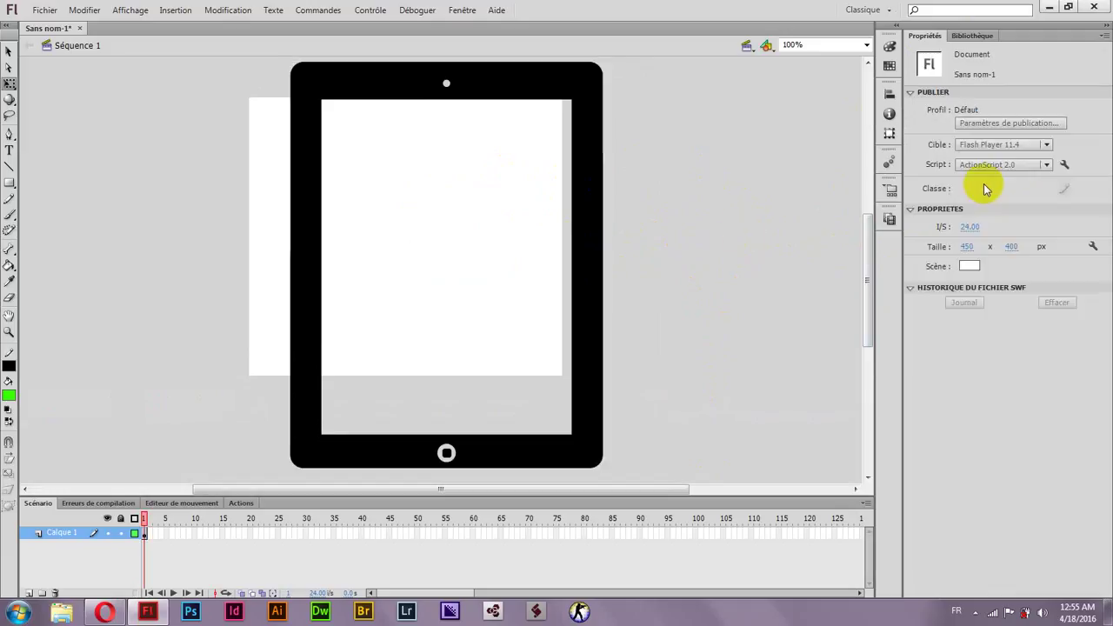
left_click(1016, 246)
left_click(768, 223)
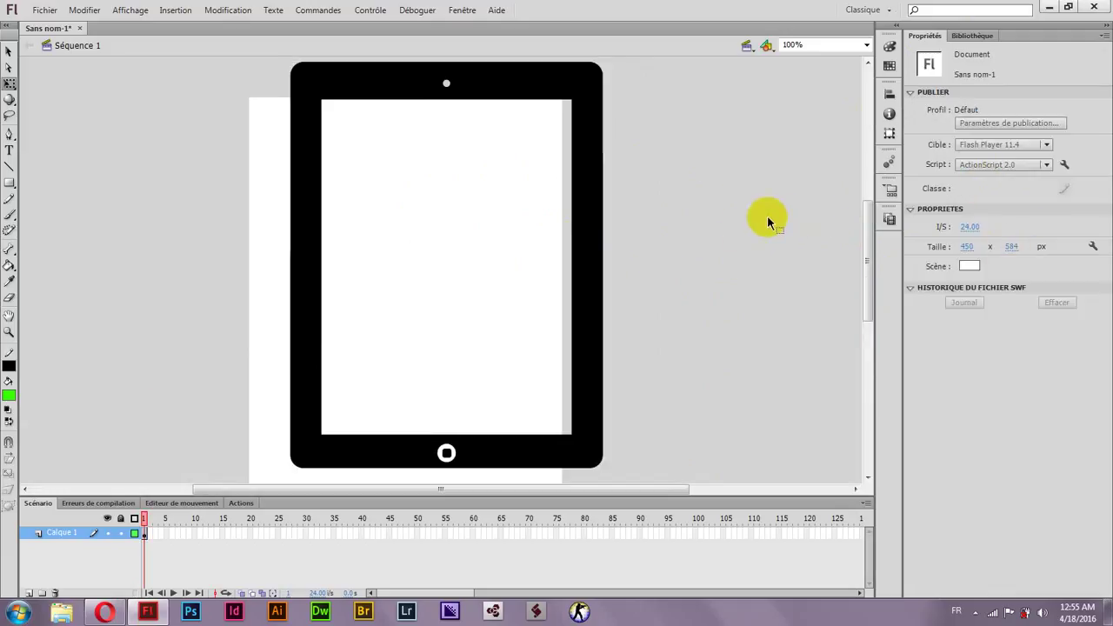
Centre the tablet bitmap vertically and horizontally on the stage, aligning relative to the stage
left_click(603, 226)
left_click(888, 96)
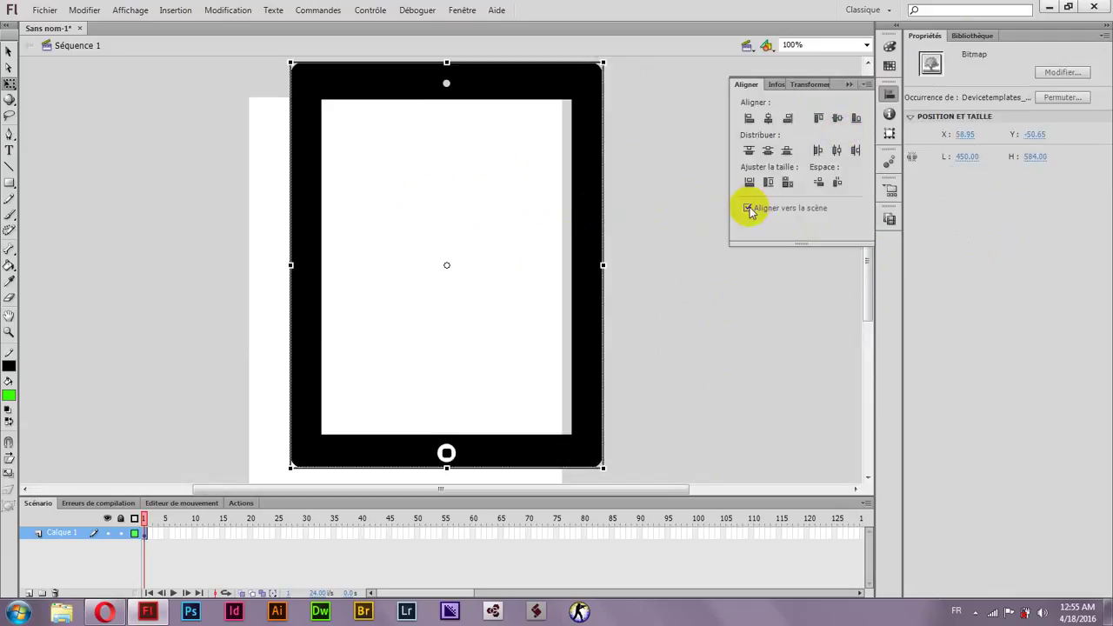
left_click(837, 118)
left_click(836, 150)
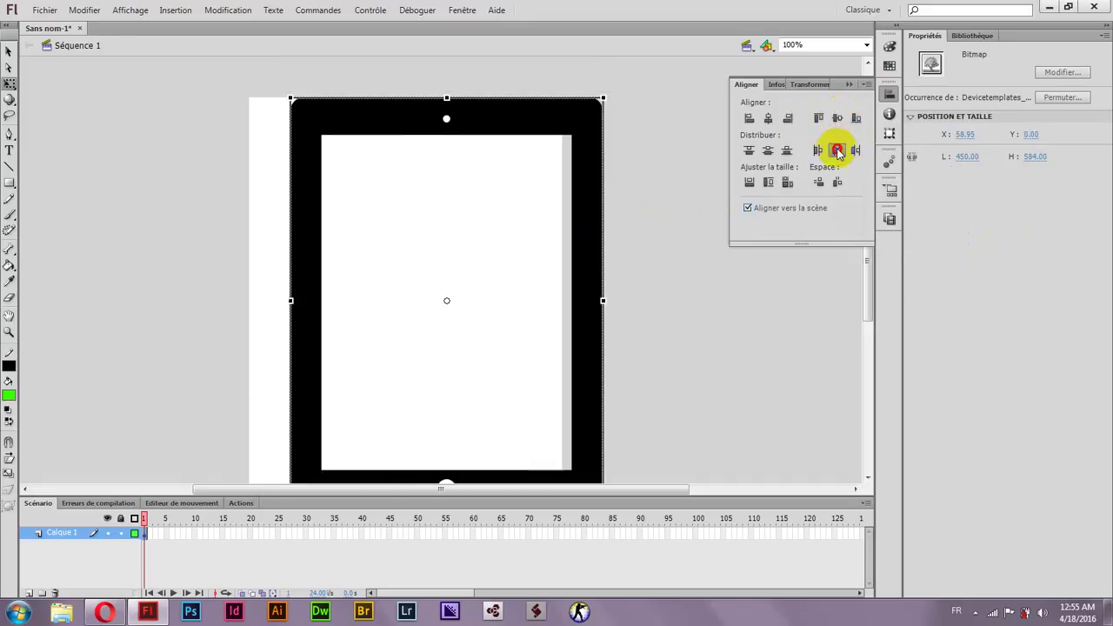
left_click(889, 95)
left_click_drag(867, 219, 866, 227)
left_click(714, 161)
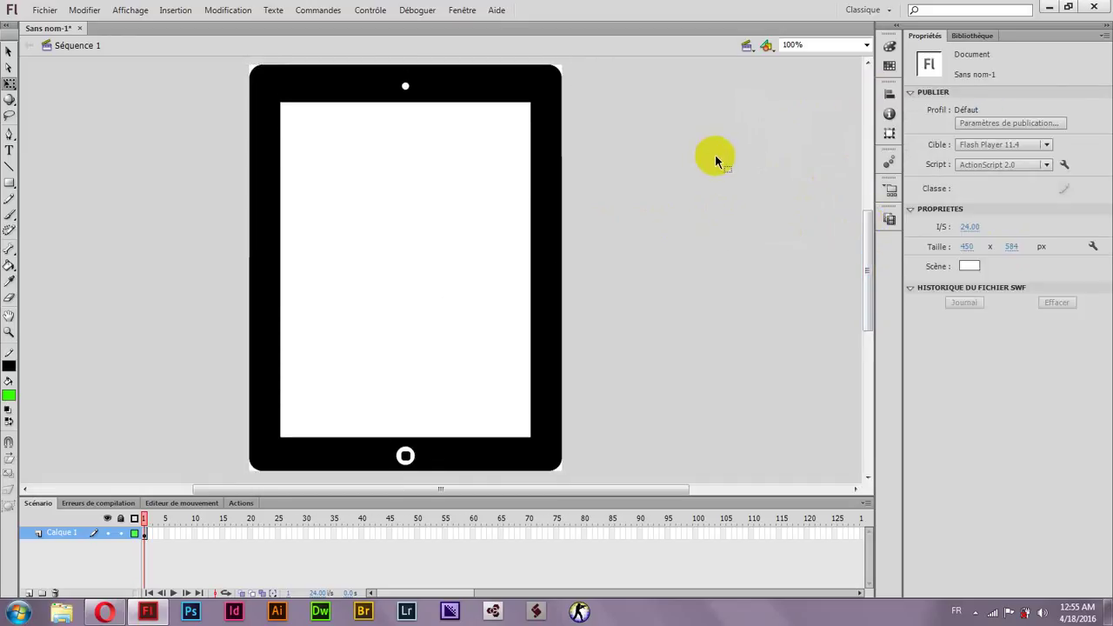
Rename the tablet's layer to Tablette and lock it
double_click(64, 535)
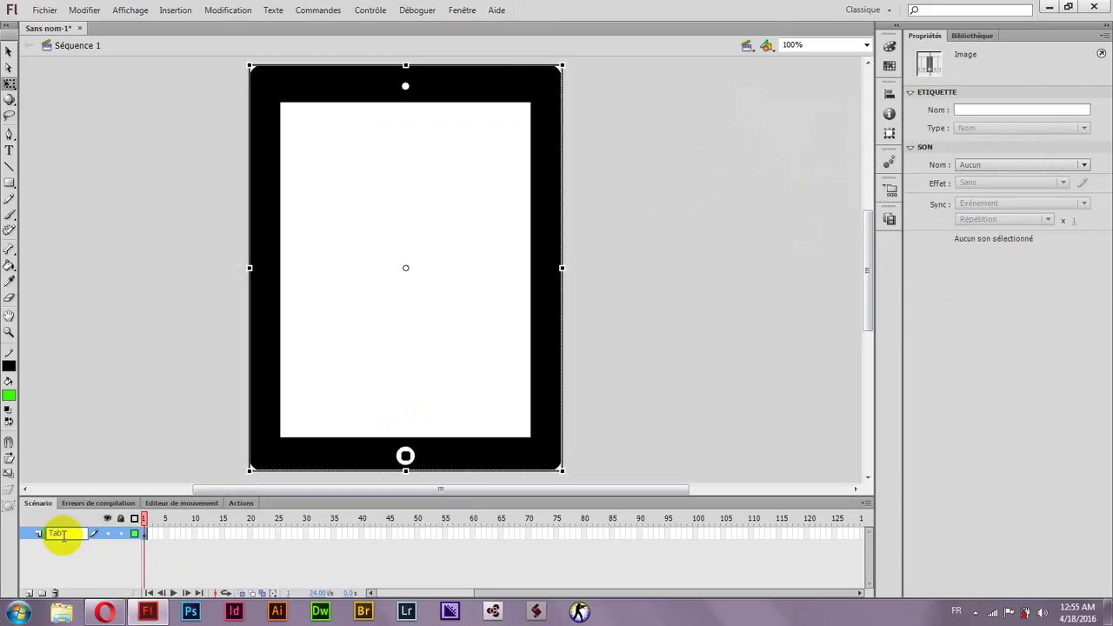
left_click(93, 397)
Add a new layer named Wallpaper and place it beneath the Tablette layer
left_click(28, 592)
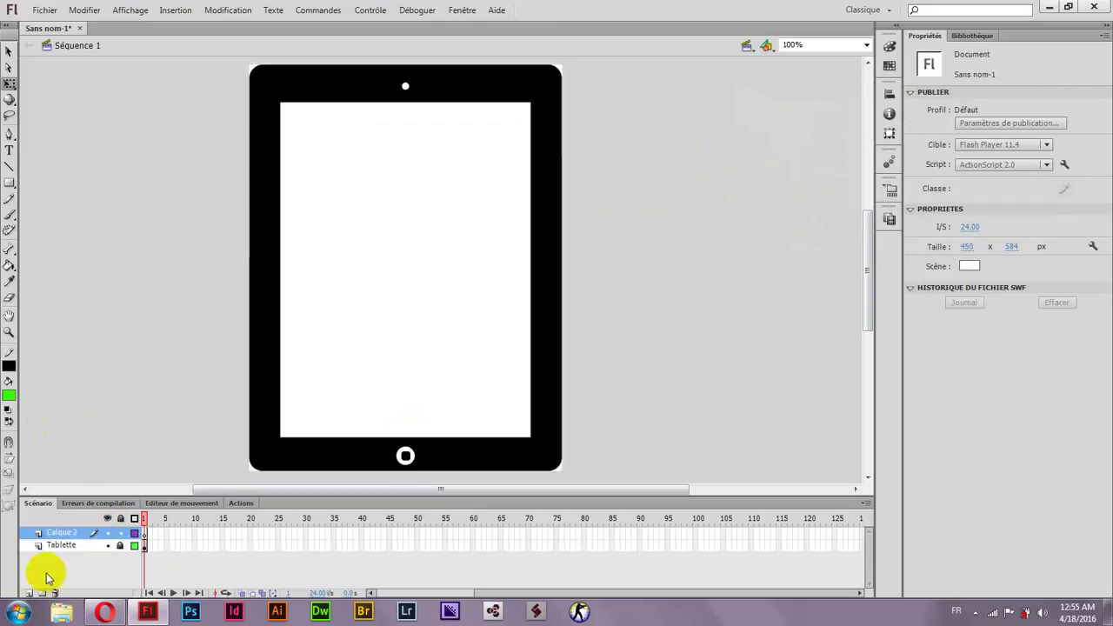
mouse_move(67, 529)
left_mouse_down()
mouse_move(71, 560)
mouse_move(68, 546)
left_mouse_up()
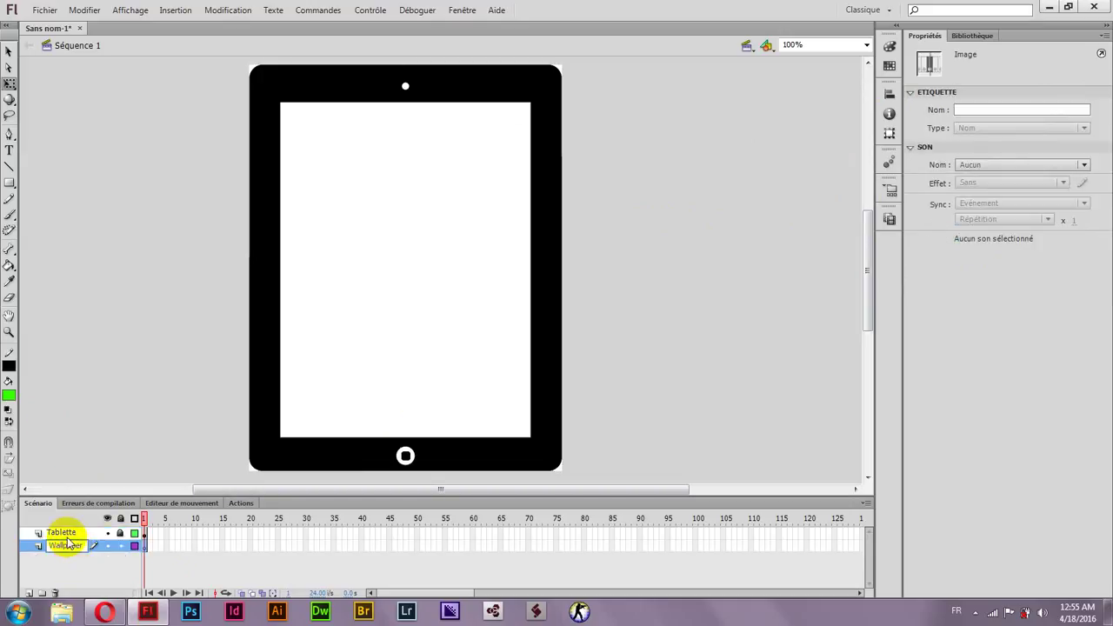
left_click(103, 434)
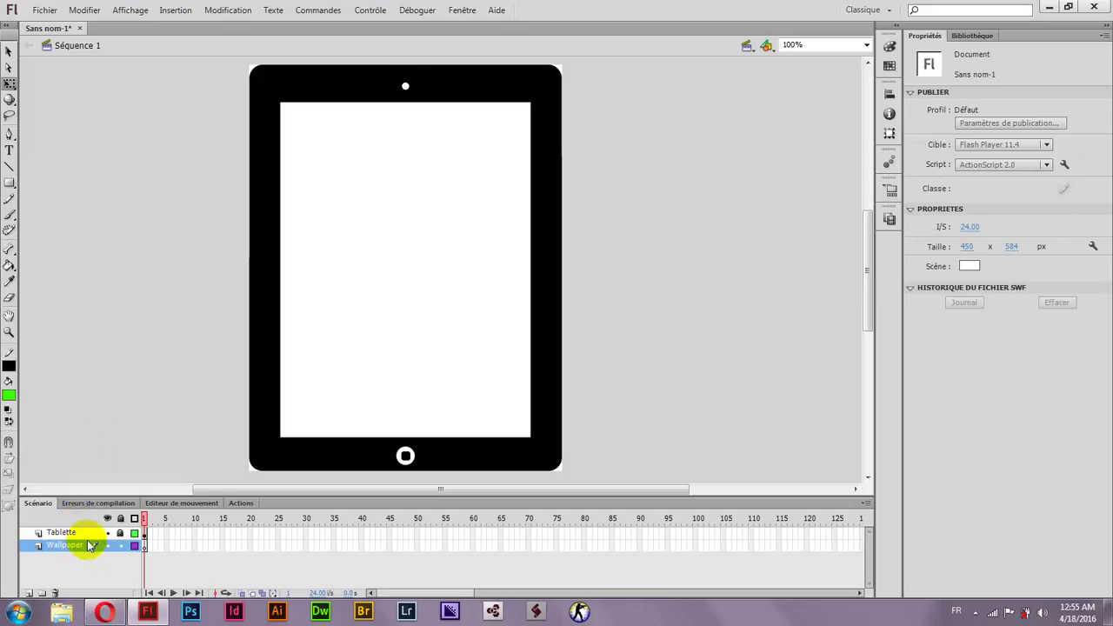
Add a new layer named Actions above the Tablette layer
left_click(74, 532)
left_click(30, 593)
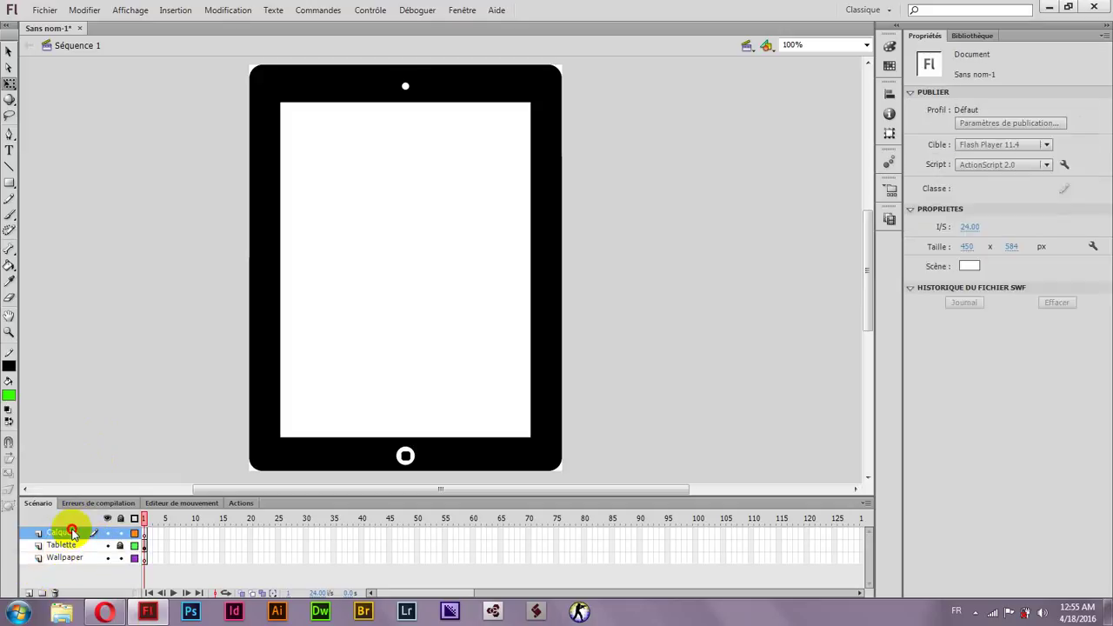
double_click(72, 532)
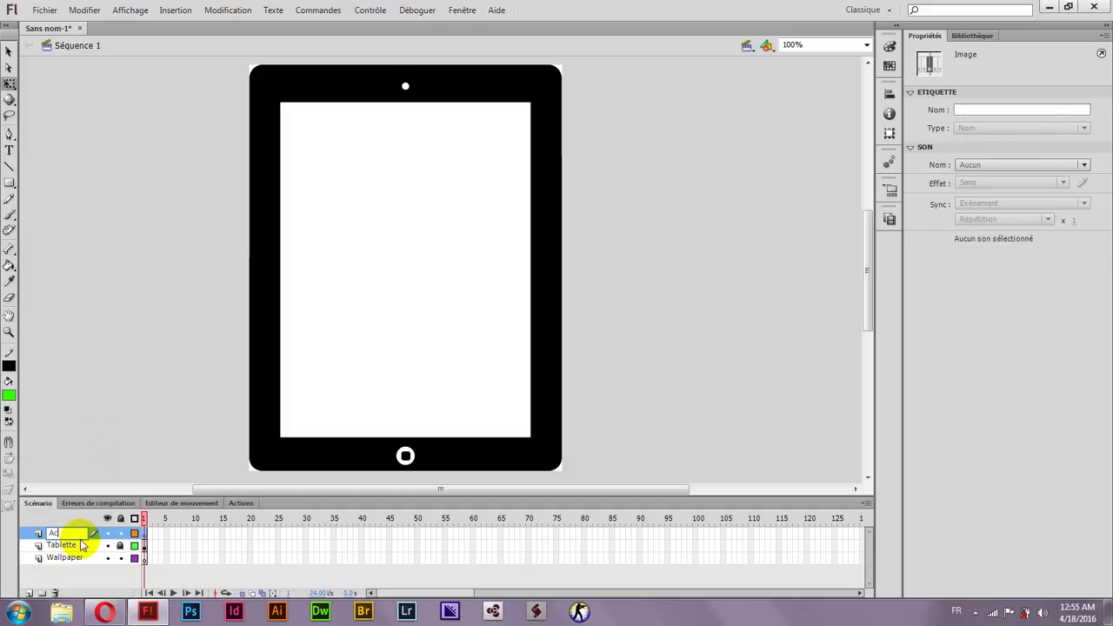
key("Return")
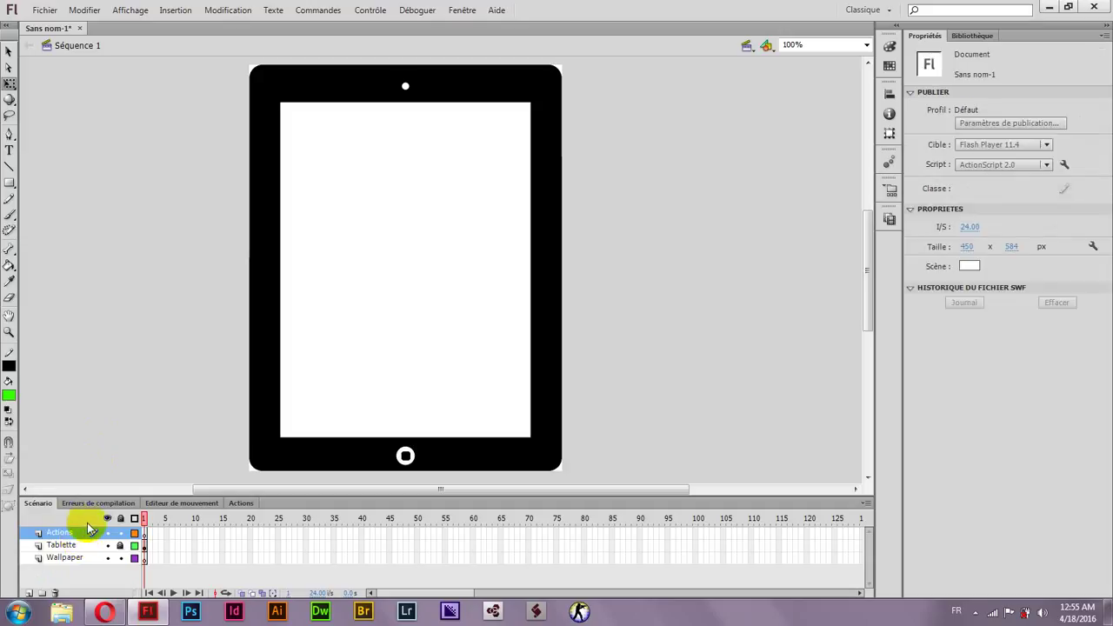
Add the script stop(); to frame 1 of the Actions layer
right_click(146, 532)
left_click(109, 442)
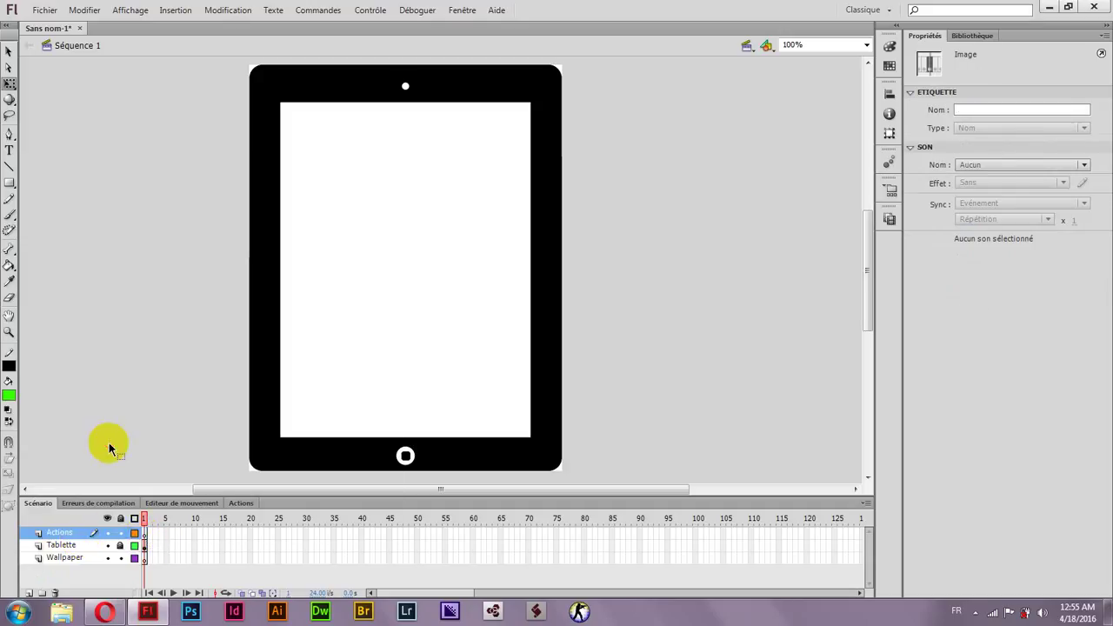
right_click(145, 532)
left_click(157, 524)
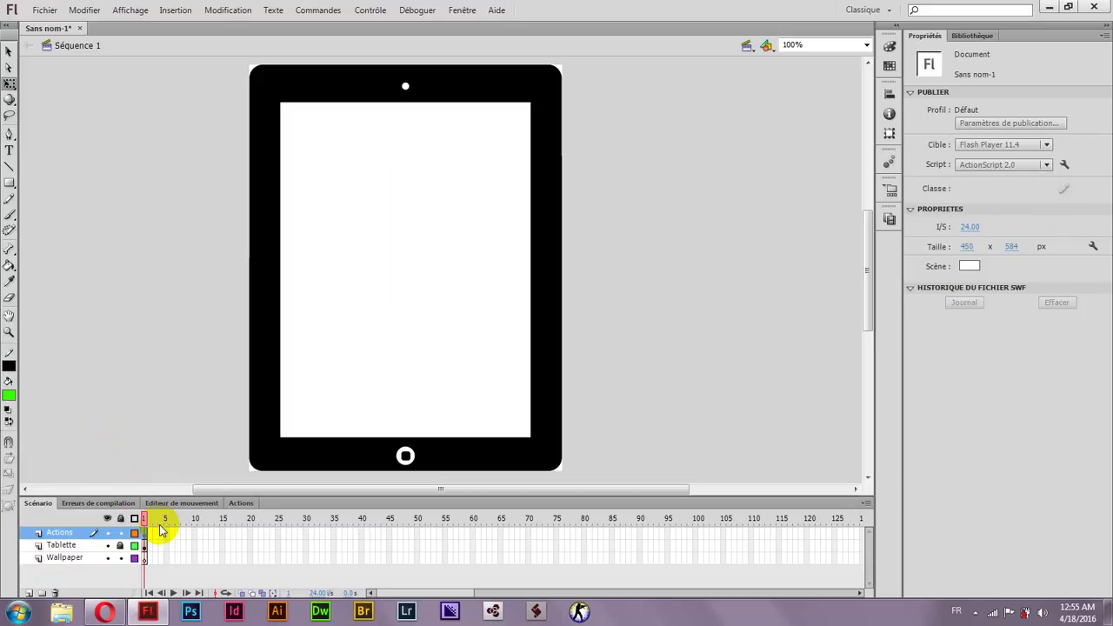
left_click(242, 502)
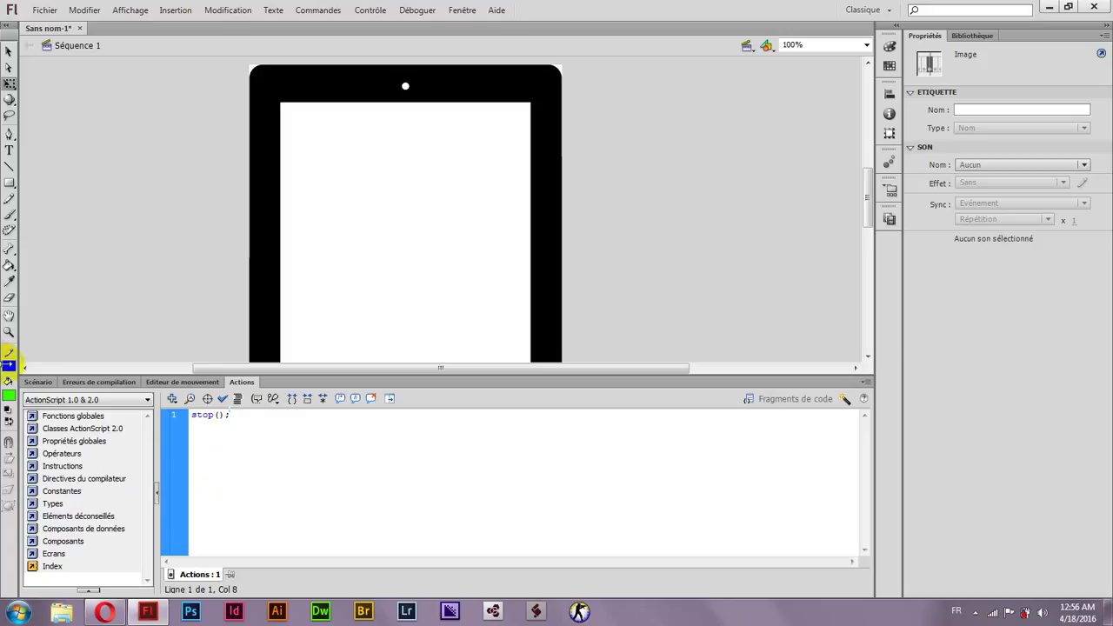
left_click(38, 382)
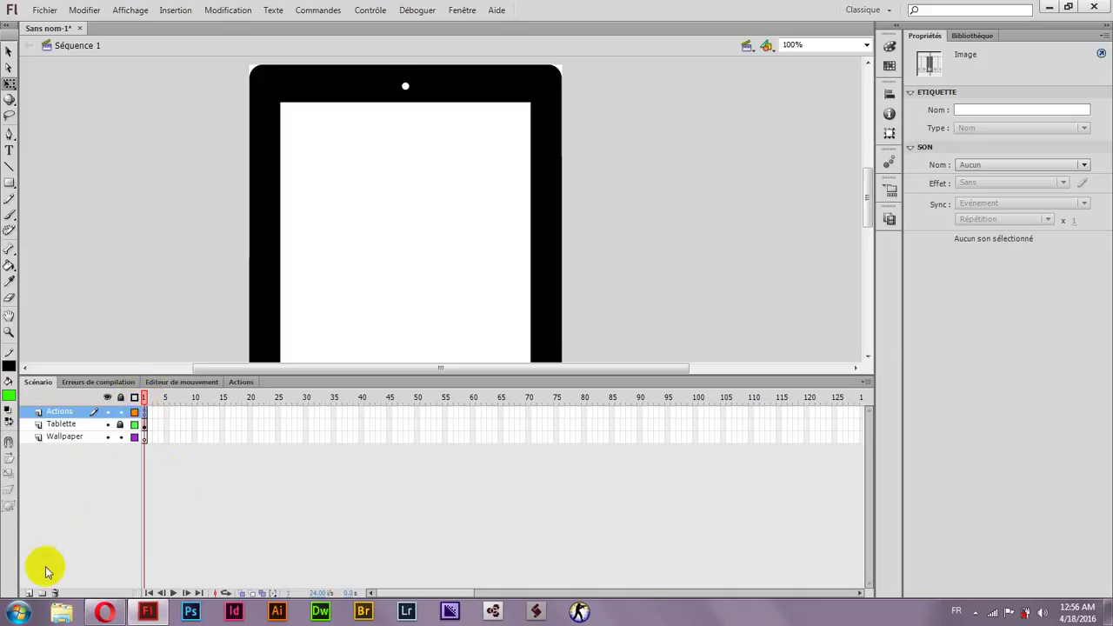
Add a layer named Buttoms between Actions and Tablette, and hide and lock the Actions layer
left_click(29, 594)
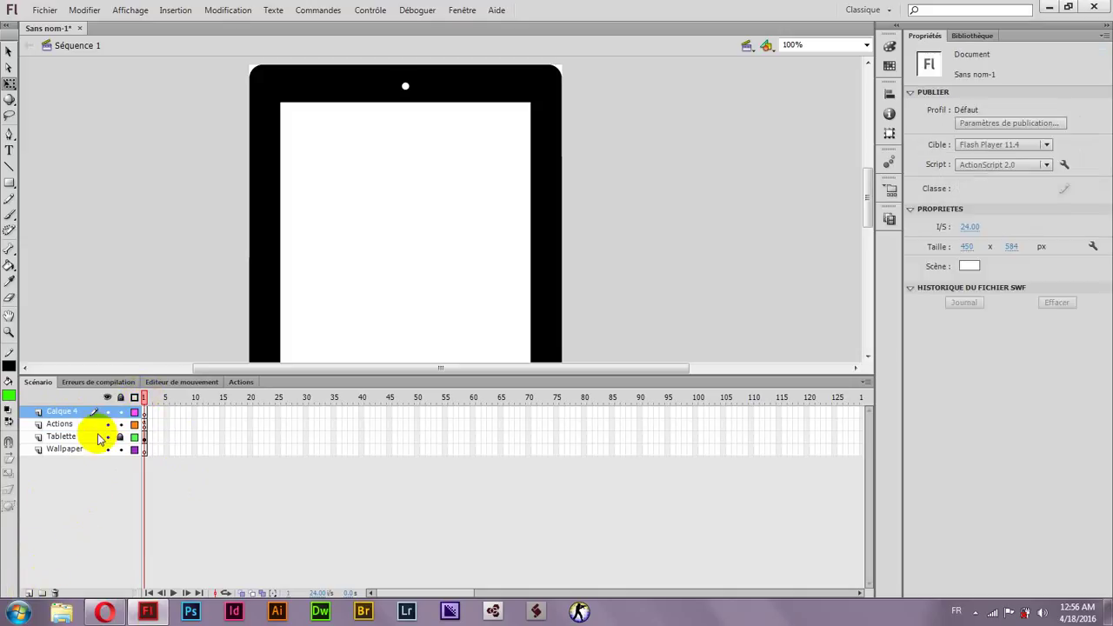
left_click_drag(71, 428, 82, 413)
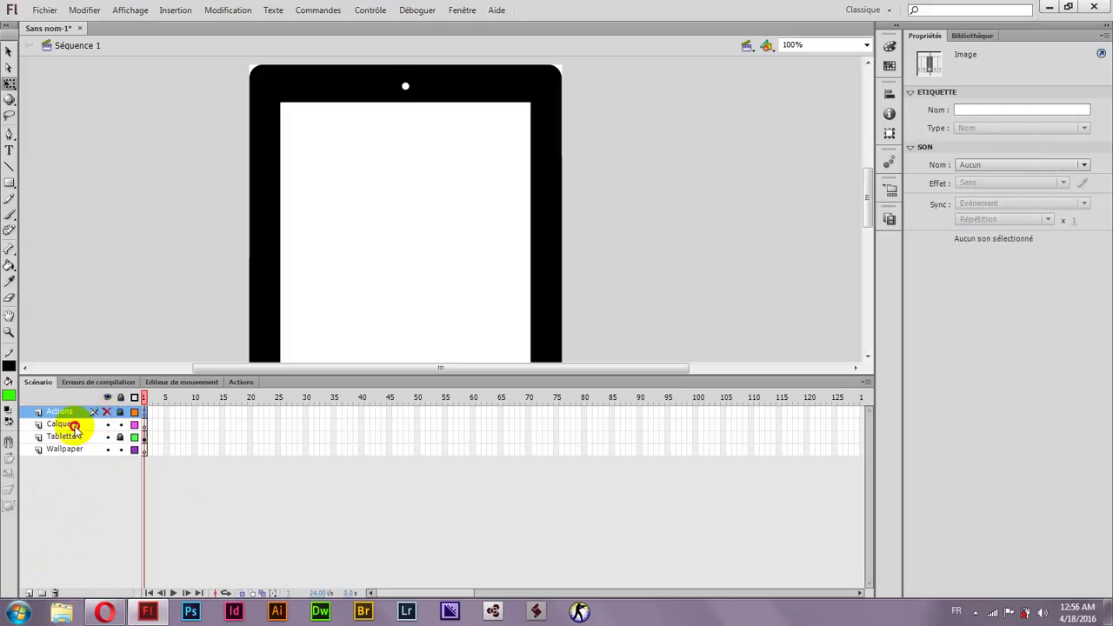
left_click(75, 425)
left_click(120, 435)
left_click(69, 425)
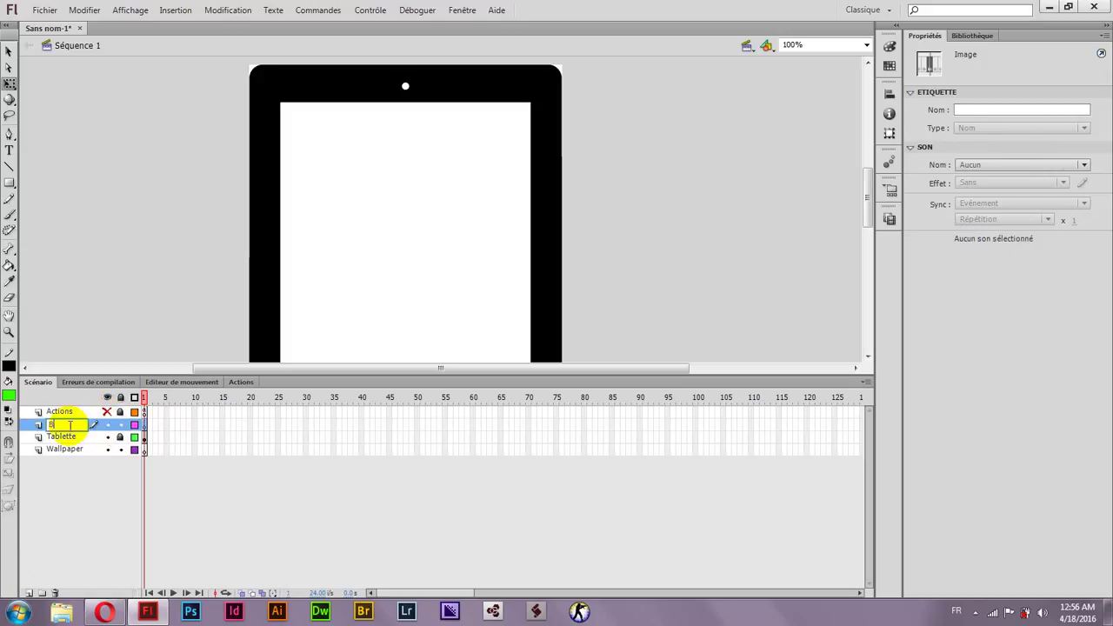
left_click(105, 356)
Select the Wallpaper layer and open the Wallpaper image folder for an import into the library
left_click(104, 451)
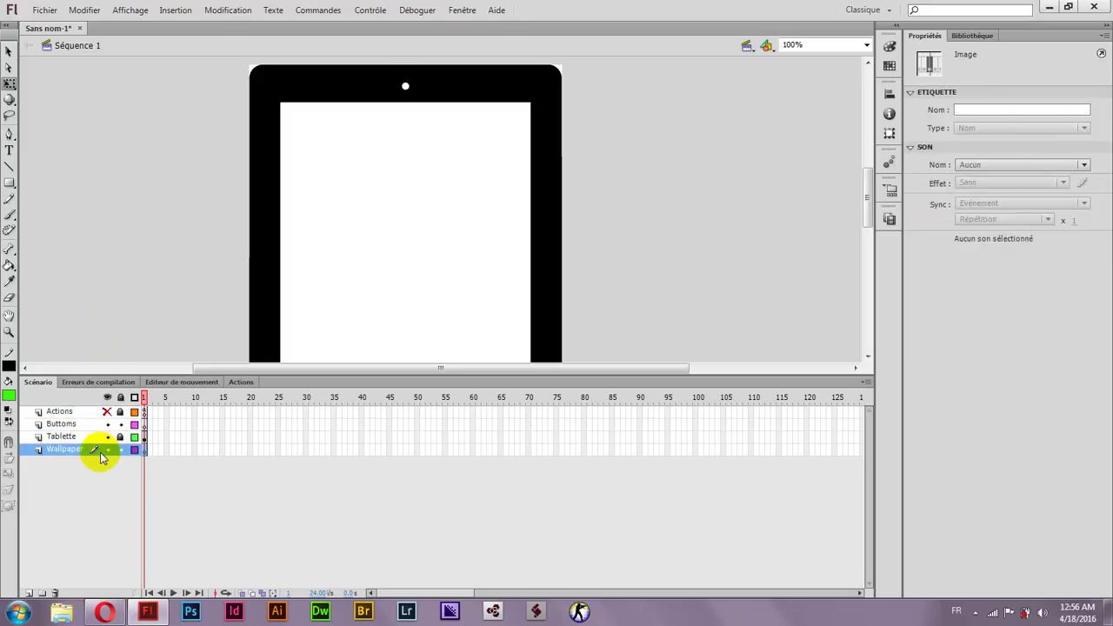
left_click_drag(670, 376, 646, 514)
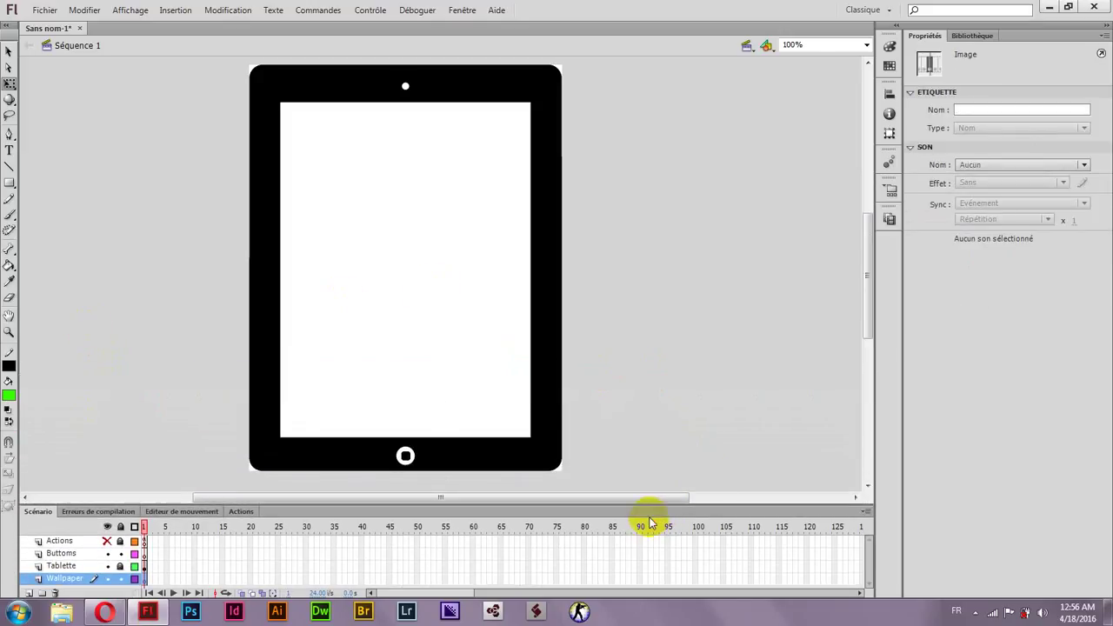
left_click(34, 10)
mouse_move(75, 220)
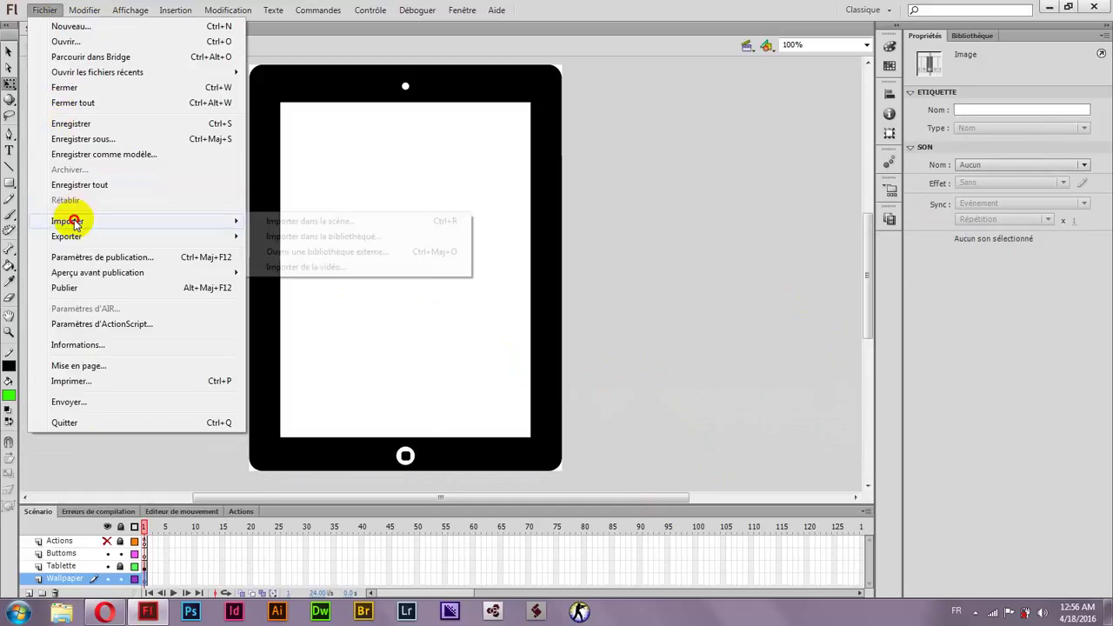
left_click(319, 237)
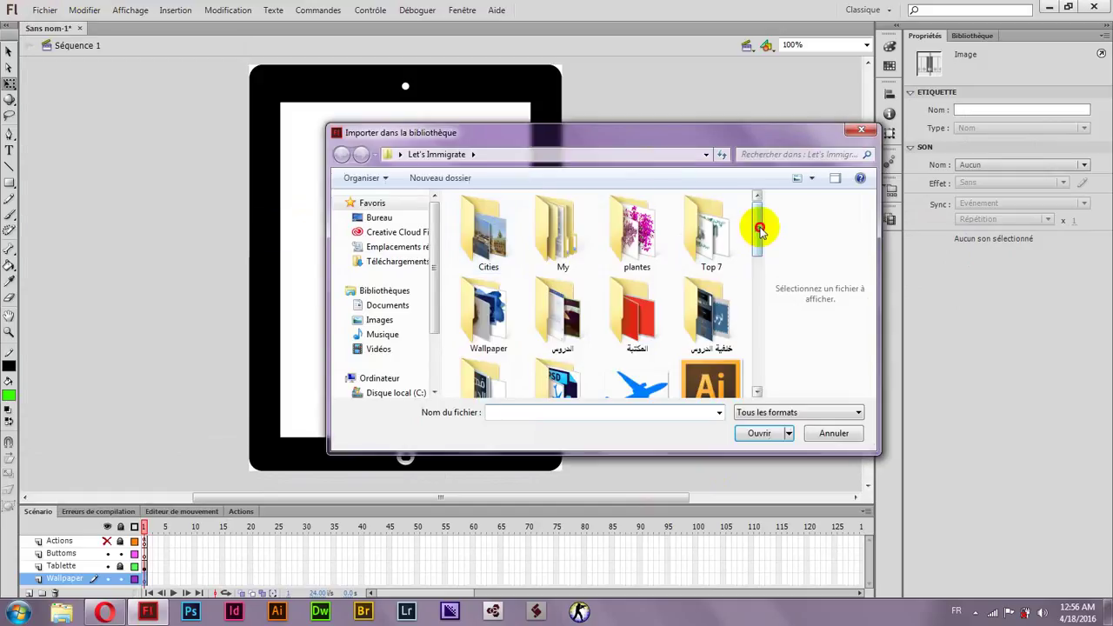
left_click_drag(759, 227, 760, 249)
double_click(488, 239)
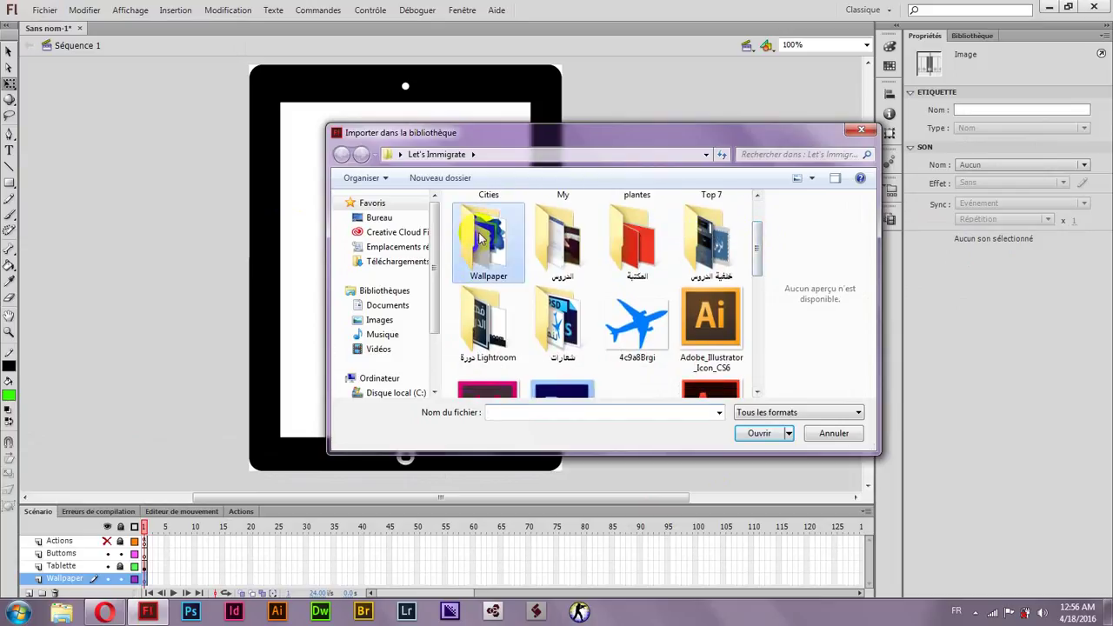
Import six wallpapers into the library: the purple bokeh, green spots, pink-orange blur, dark pattern, form_light_abstraction and wolf_muzzle_spots images
left_click(744, 231)
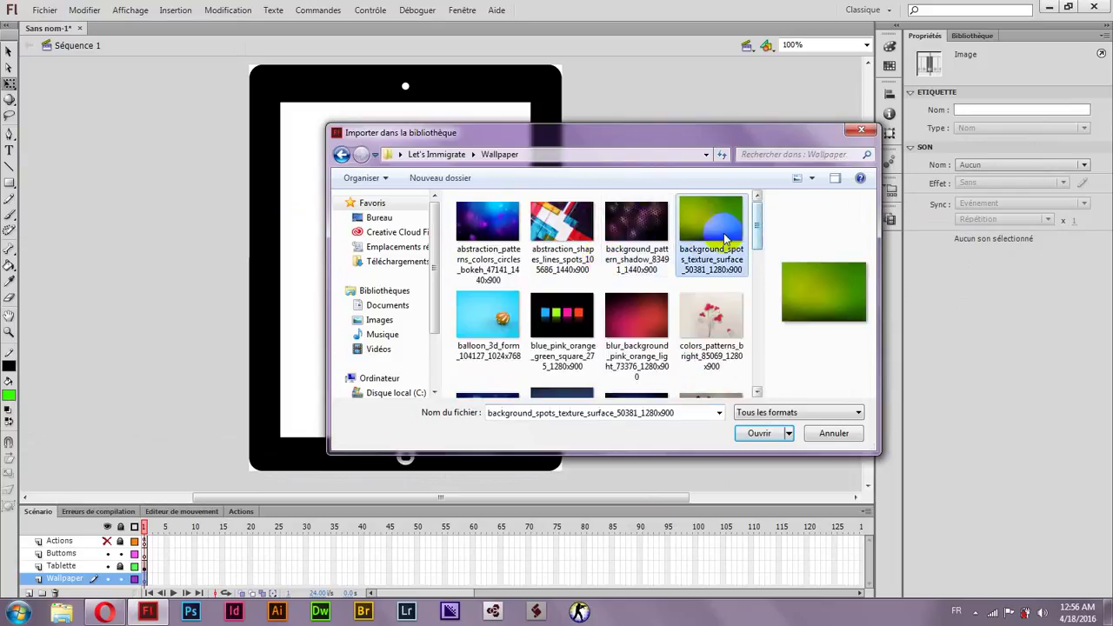
left_click(506, 228, "ctrl")
left_click(637, 318, "ctrl")
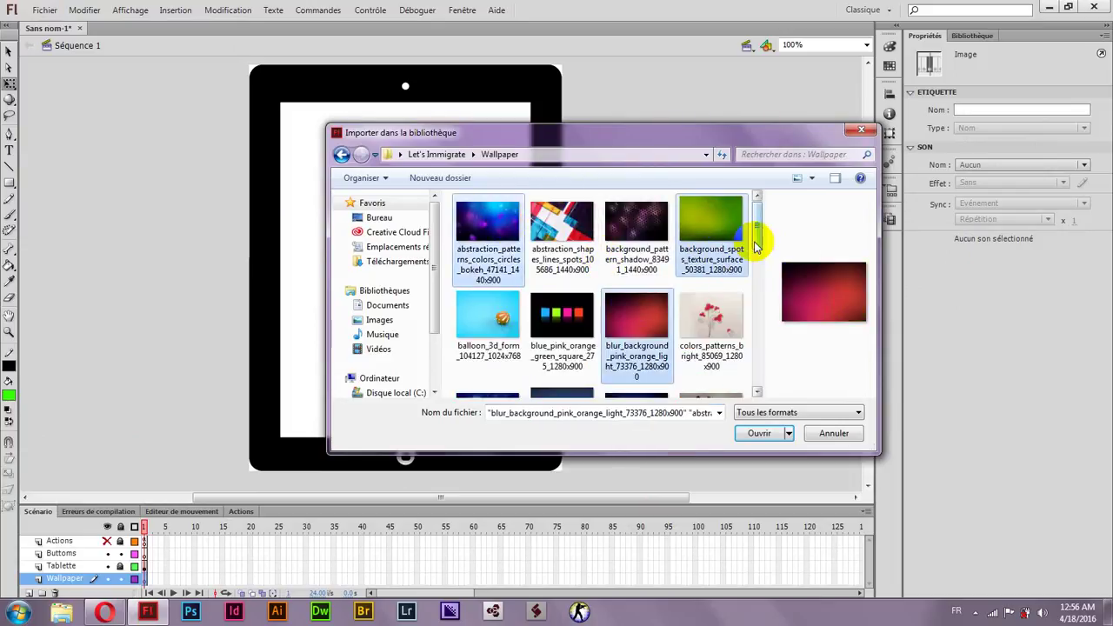
left_click(636, 230, "ctrl")
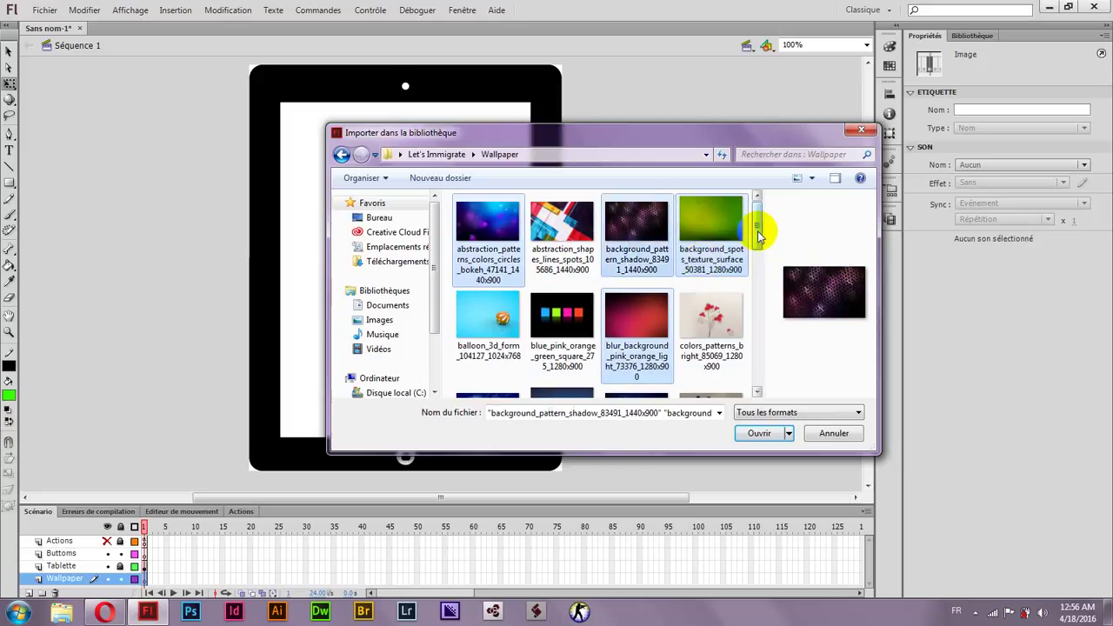
left_click_drag(757, 228, 756, 355)
left_click(548, 239, "ctrl")
left_click(565, 343)
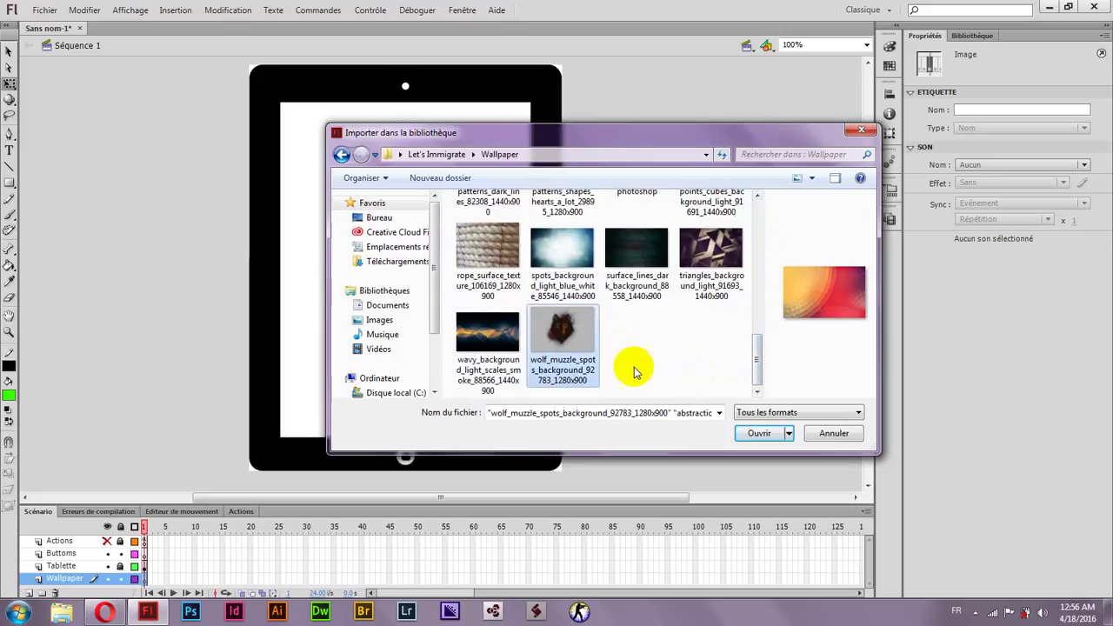
left_click(755, 432)
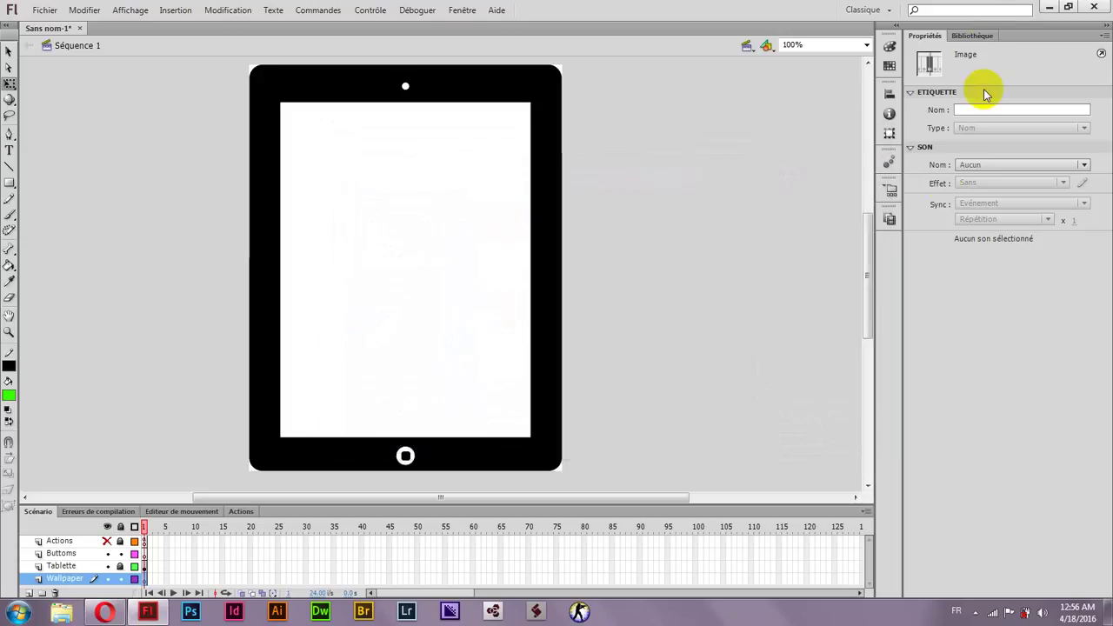
Preview the imported wallpapers and place the wolf_muzzle_spots image on the Wallpaper layer behind the tablet screen
left_click(973, 36)
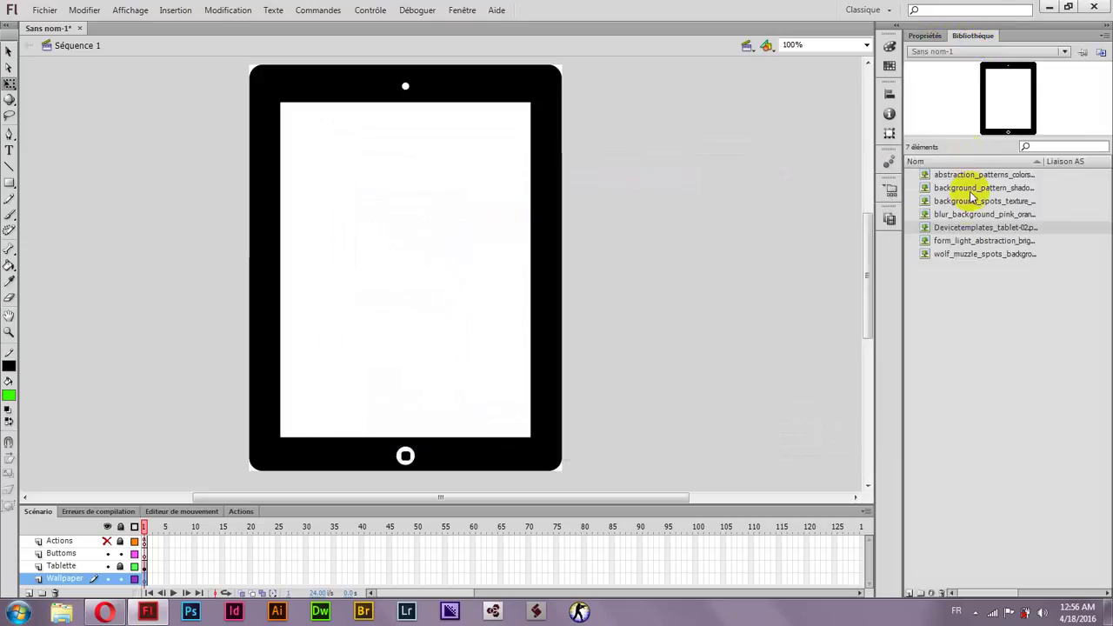
left_click(970, 176)
left_click(963, 188)
left_click(956, 200)
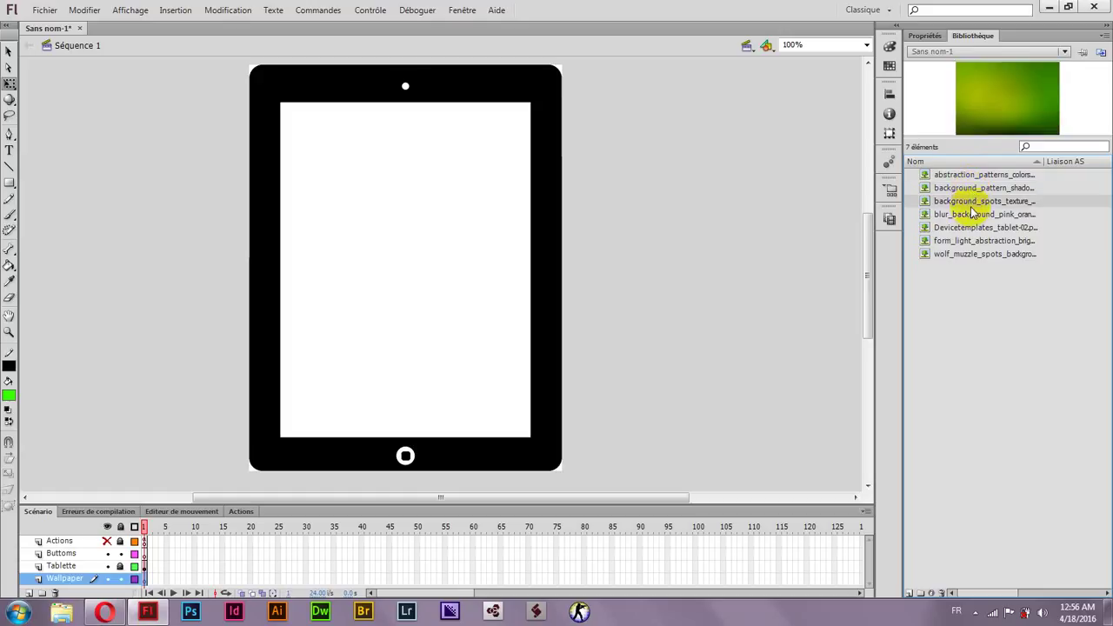
left_click(959, 253)
left_click_drag(963, 240, 537, 267)
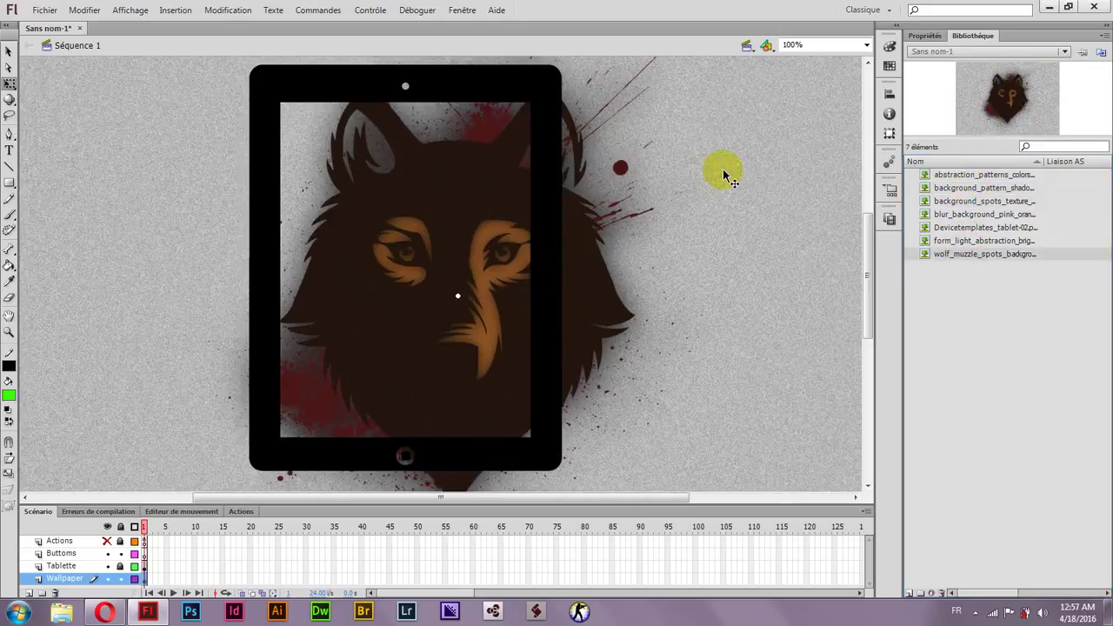
left_click_drag(637, 252, 604, 241)
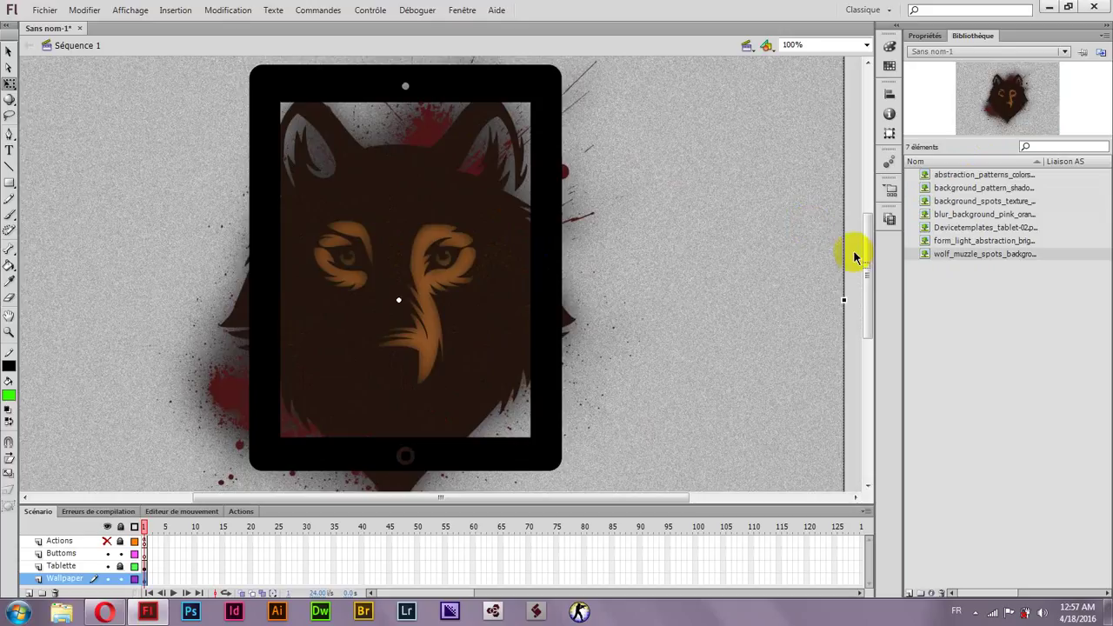
left_click_drag(868, 265, 868, 260)
mouse_move(678, 244)
left_mouse_down()
mouse_move(687, 234)
mouse_move(678, 246)
left_mouse_up()
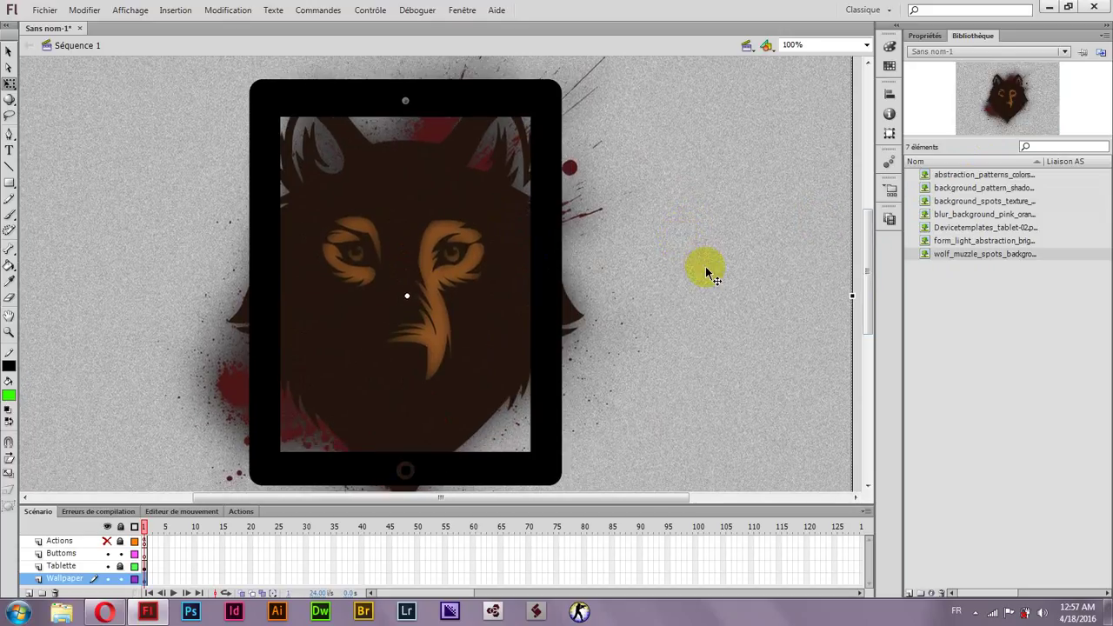
Scale the wolf wallpaper down to slightly wider than the tablet and position it behind the frame
left_click_drag(179, 95, 270, 206)
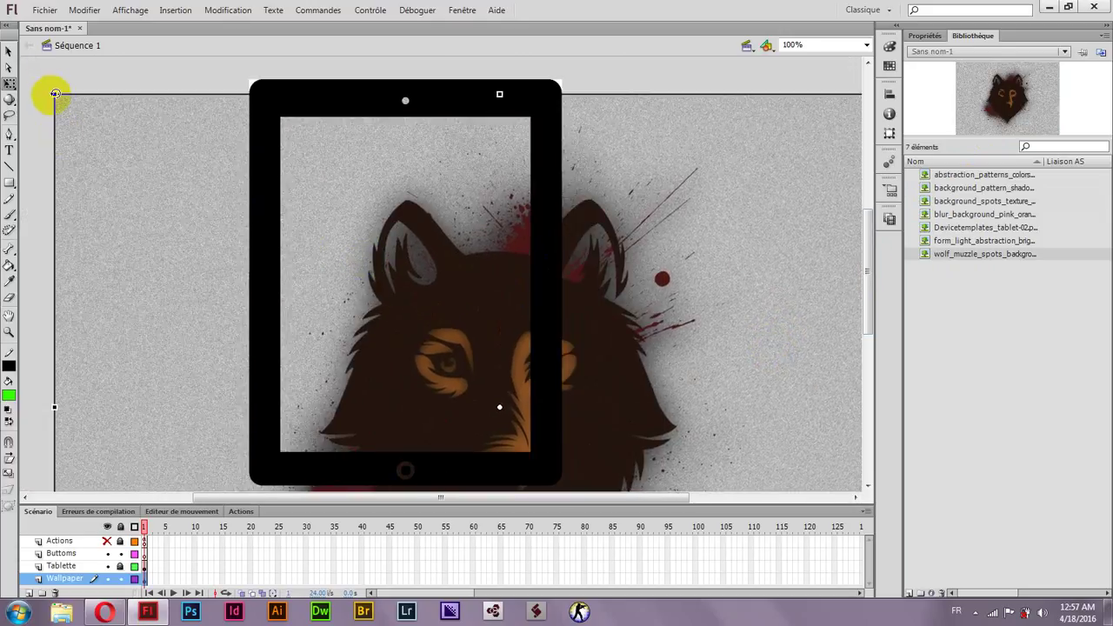
left_click_drag(55, 94, 314, 277)
left_click_drag(410, 355, 353, 280)
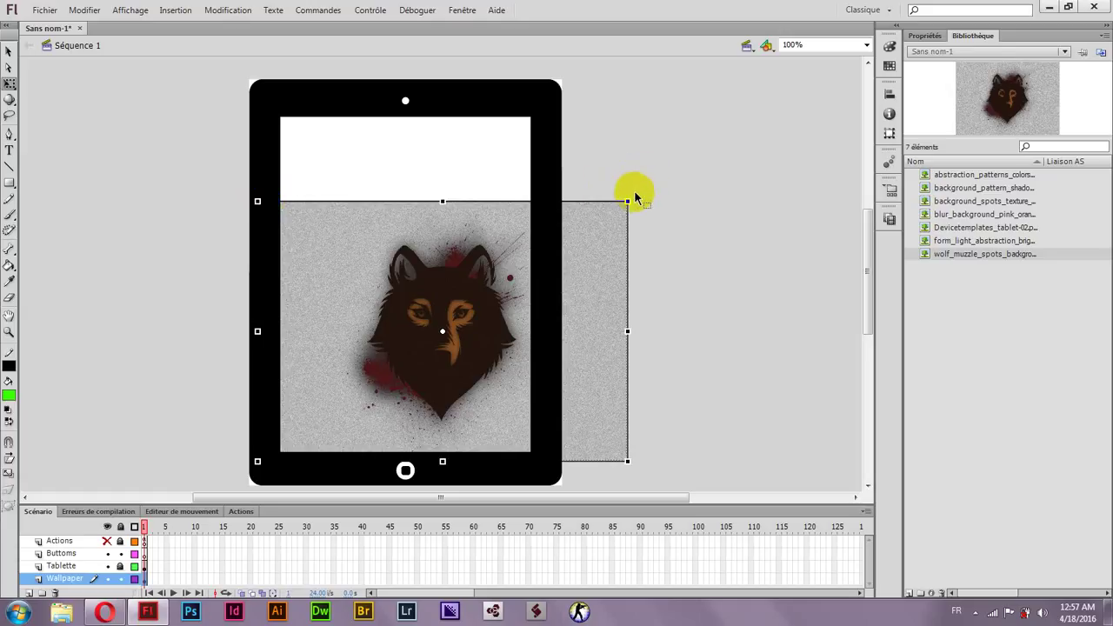
Rotate the wolf wallpaper 90 degrees clockwise and centre it behind the portrait tablet screen
left_click_drag(636, 197, 478, 413)
left_click(464, 340)
left_click_drag(463, 341, 425, 283)
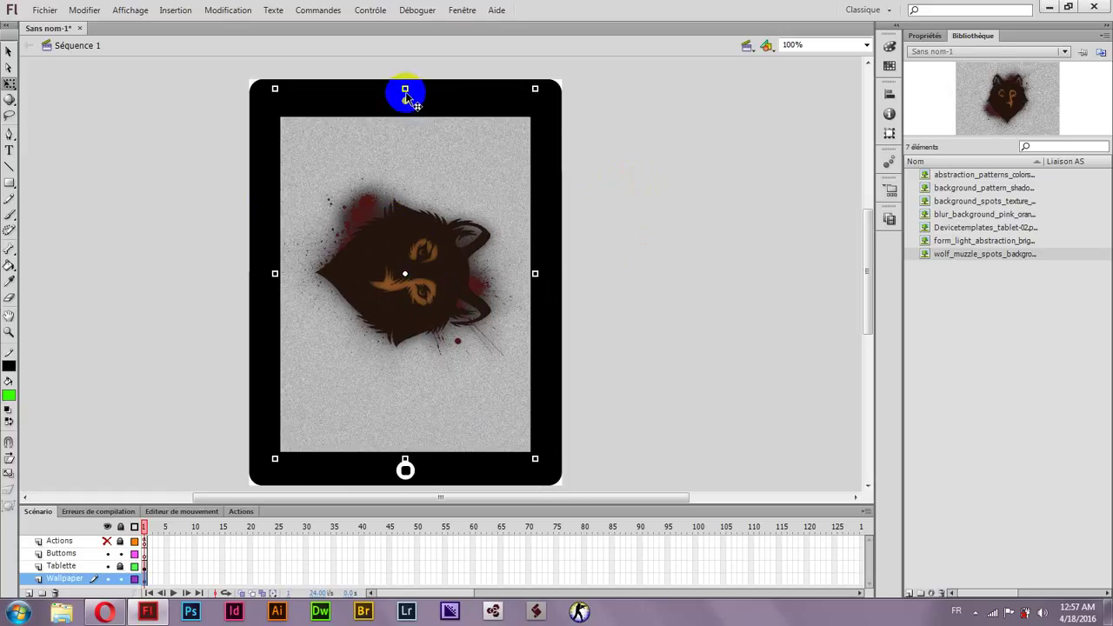
Reduce the wolf wallpaper's height to fit the tablet screen opening and nudge it down into place
left_click_drag(405, 96, 406, 109)
key("Down")
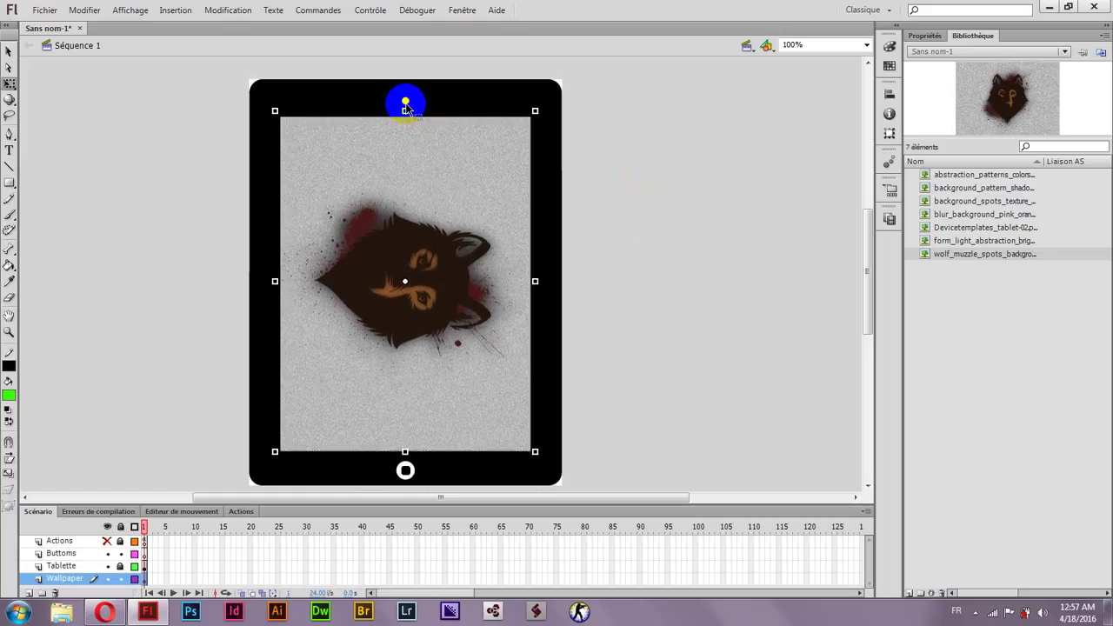
key("Down")
left_click_drag(589, 139, 199, 341)
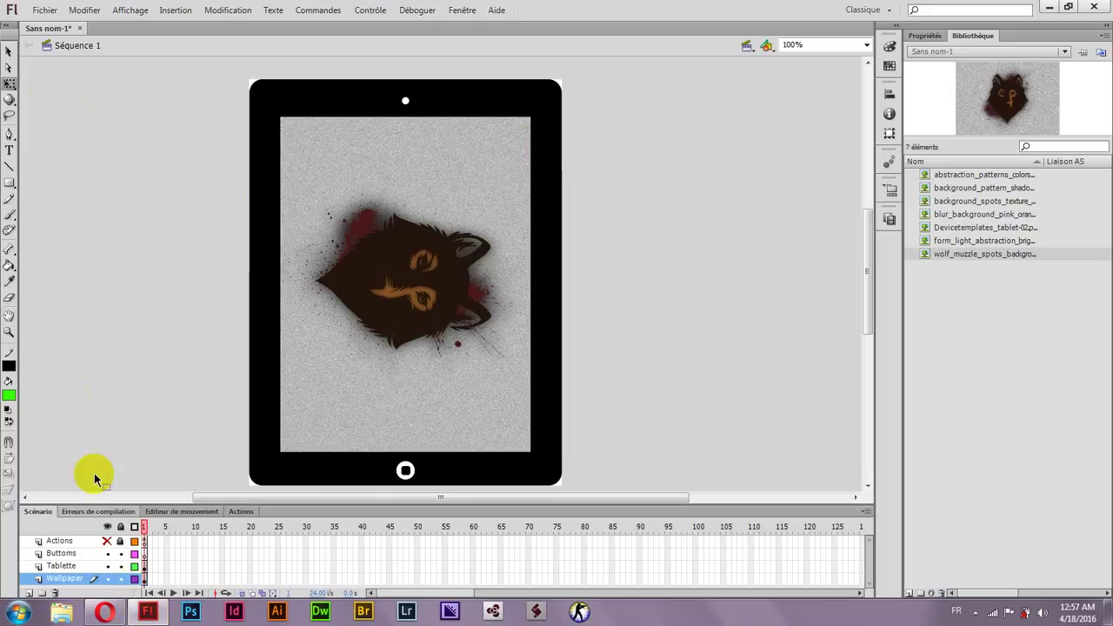
Unlock the Tablette layer and rotate the tablet and wallpaper together 90 degrees counterclockwise into landscape orientation
left_click(560, 85)
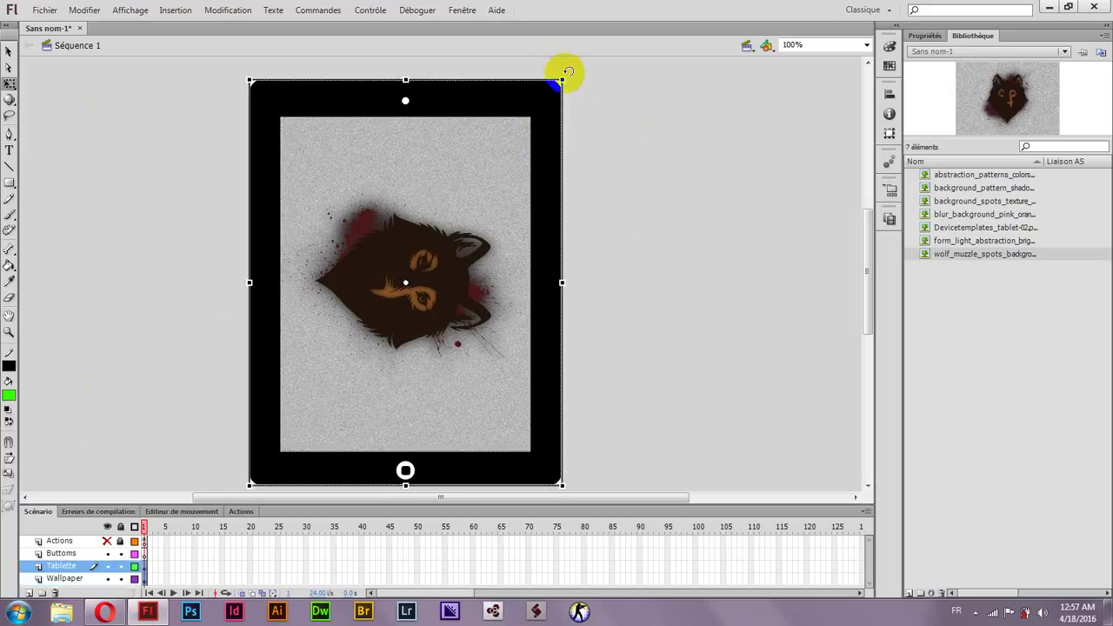
left_click_drag(566, 71, 252, 174)
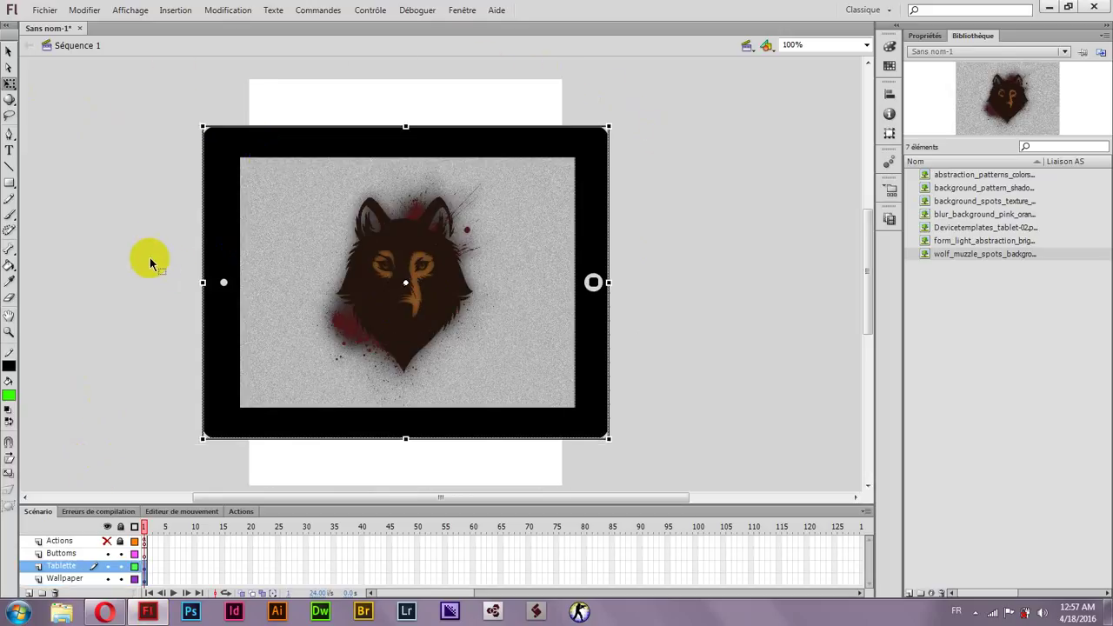
left_click(127, 248)
Check the tablet frame's height and set the document height to 450 px to match it
left_click(498, 149)
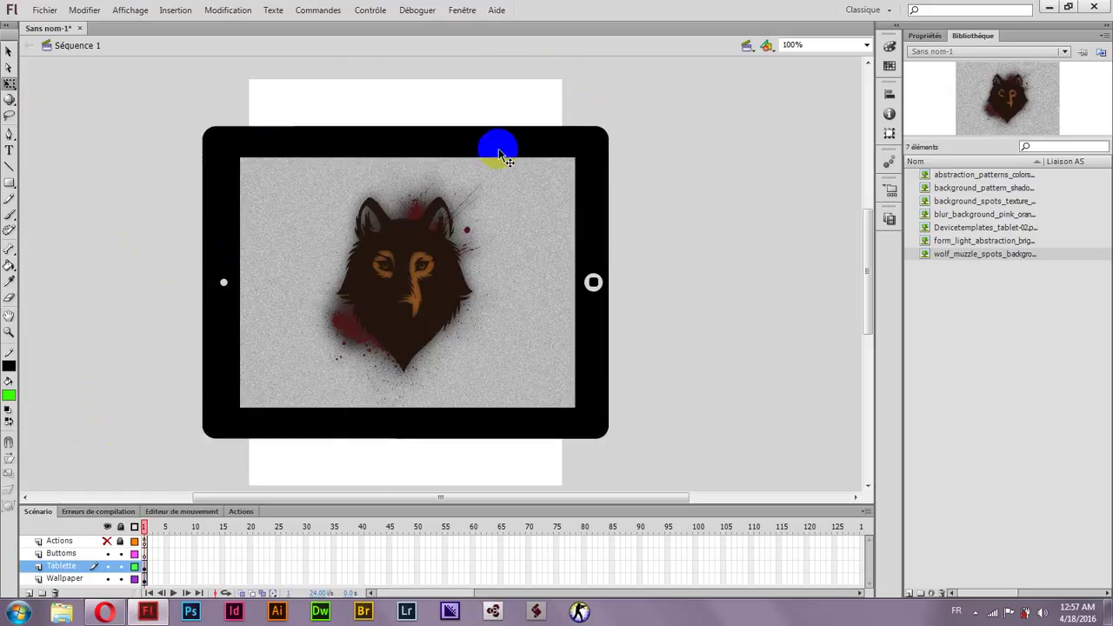
left_click(924, 39)
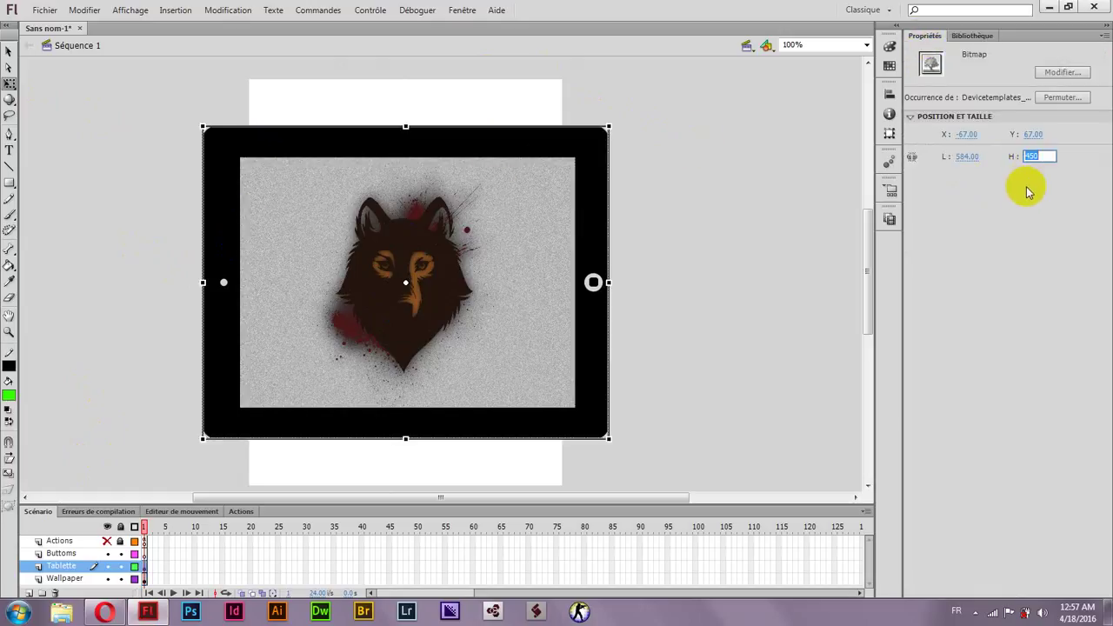
left_click(720, 190)
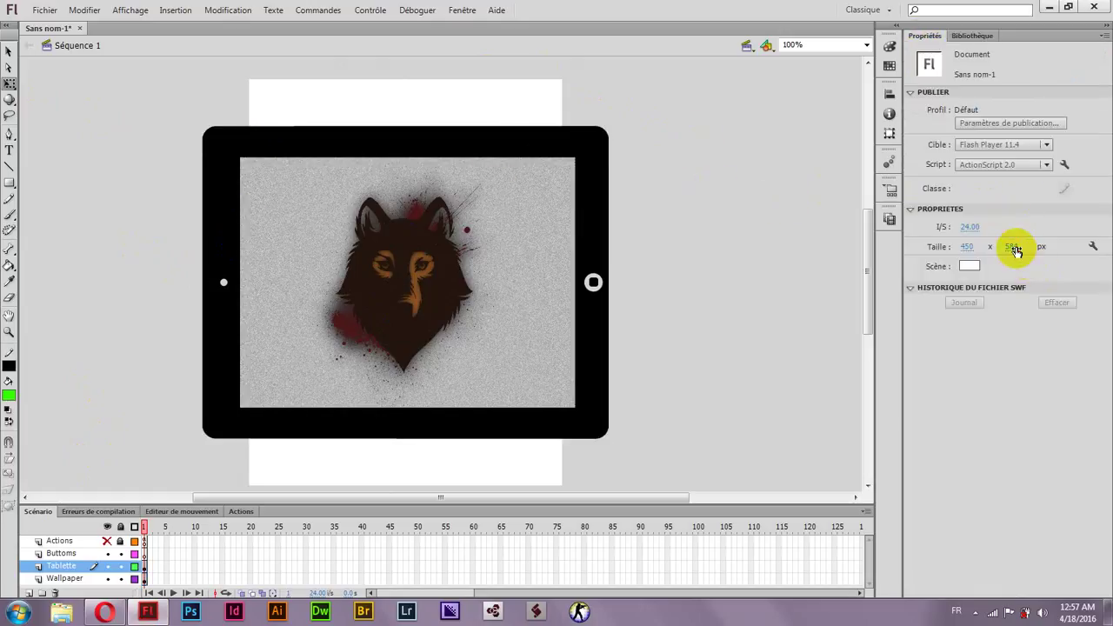
left_click(1017, 249)
type("450")
key("Return")
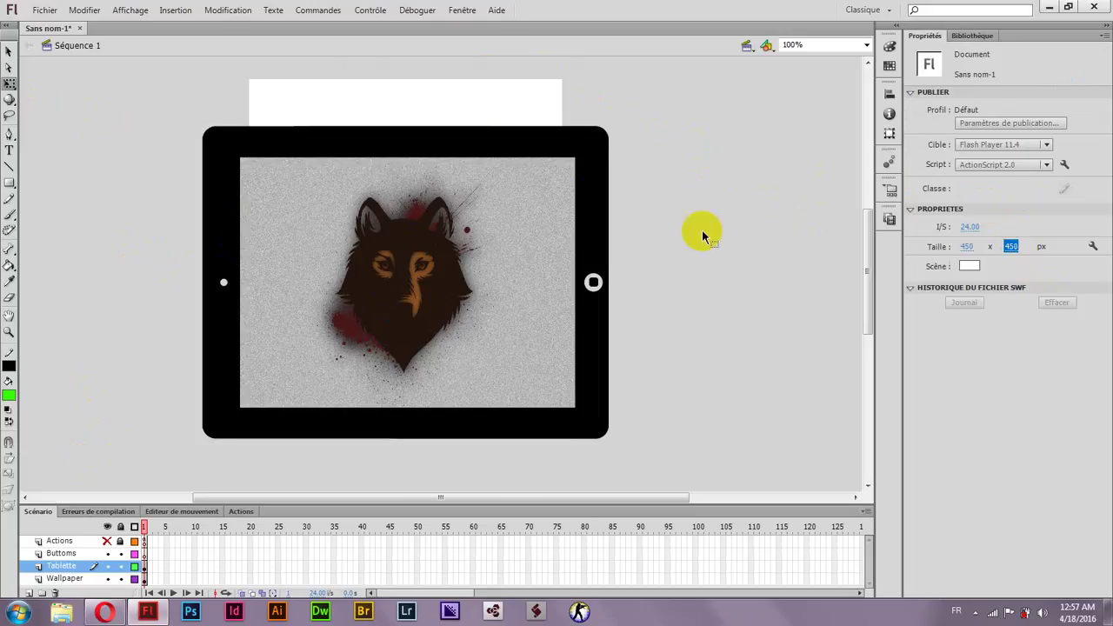
Check the tablet frame's width and set the document width to 584 px to match it
left_click(604, 181)
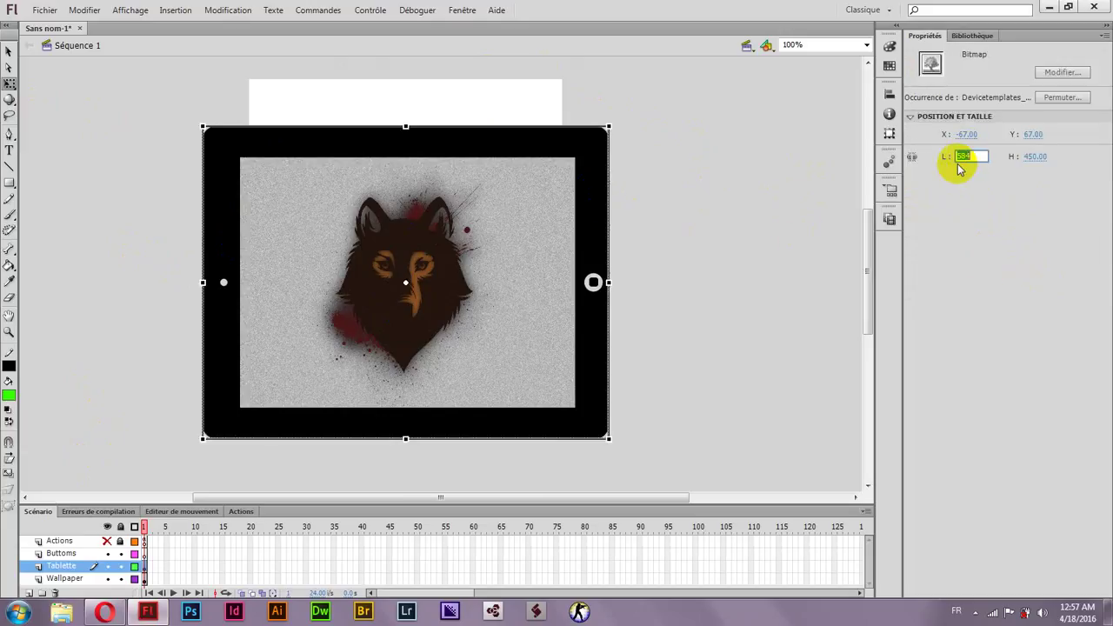
left_click(812, 206)
left_click(968, 246)
type("584")
key("Return")
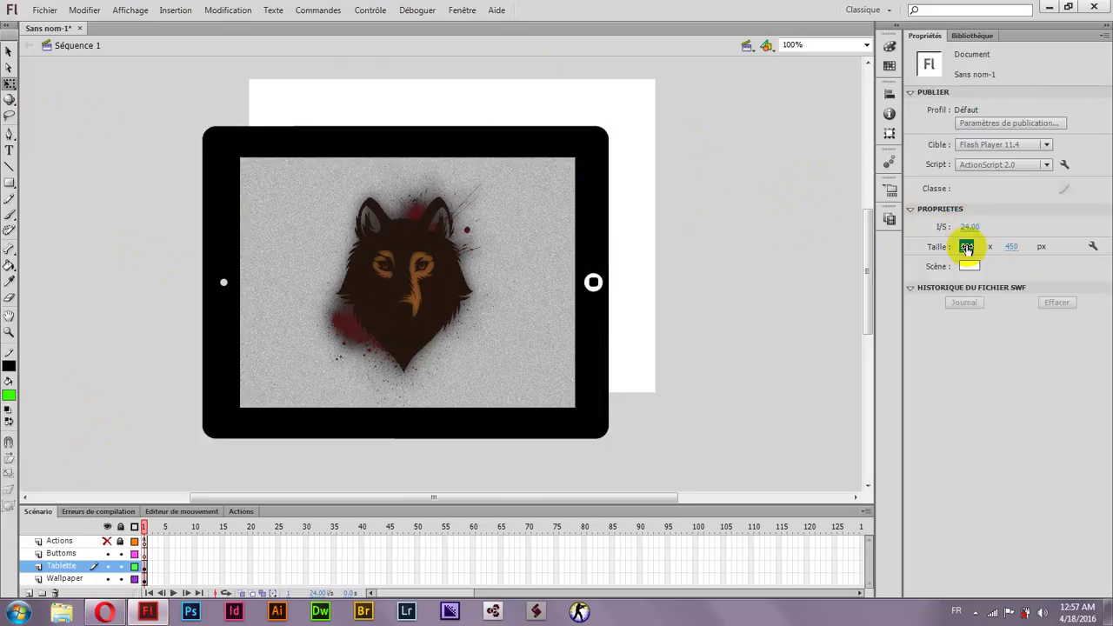
Select the tablet and wallpaper, centre them vertically on the stage and distribute them by their horizontal centres
left_click_drag(213, 140, 386, 317)
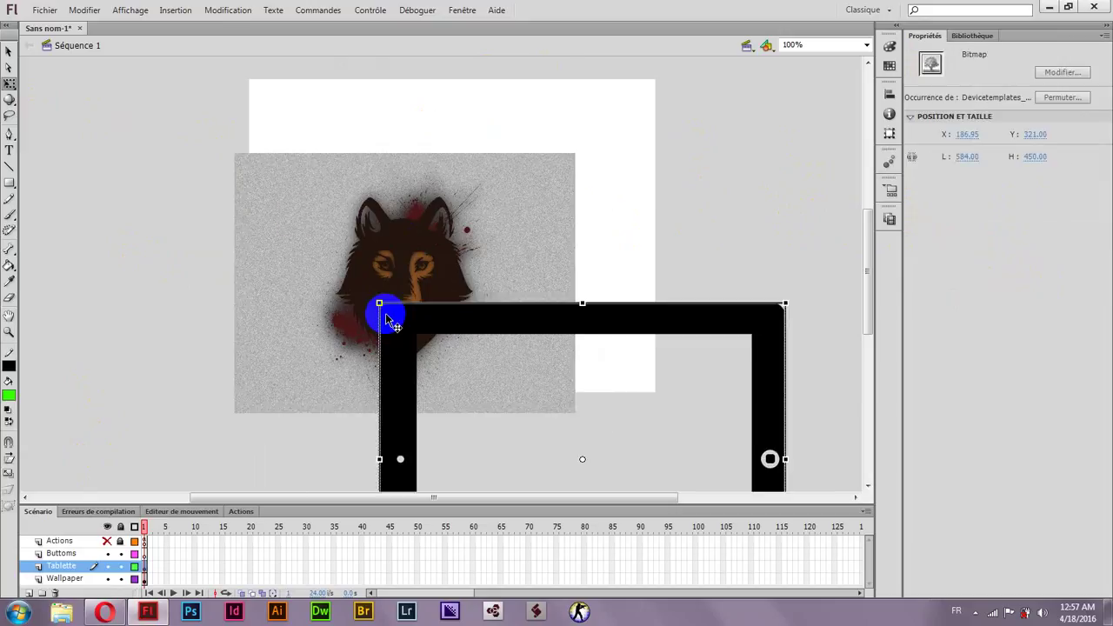
key("ctrl+z")
left_click_drag(122, 67, 655, 482)
left_click(889, 94)
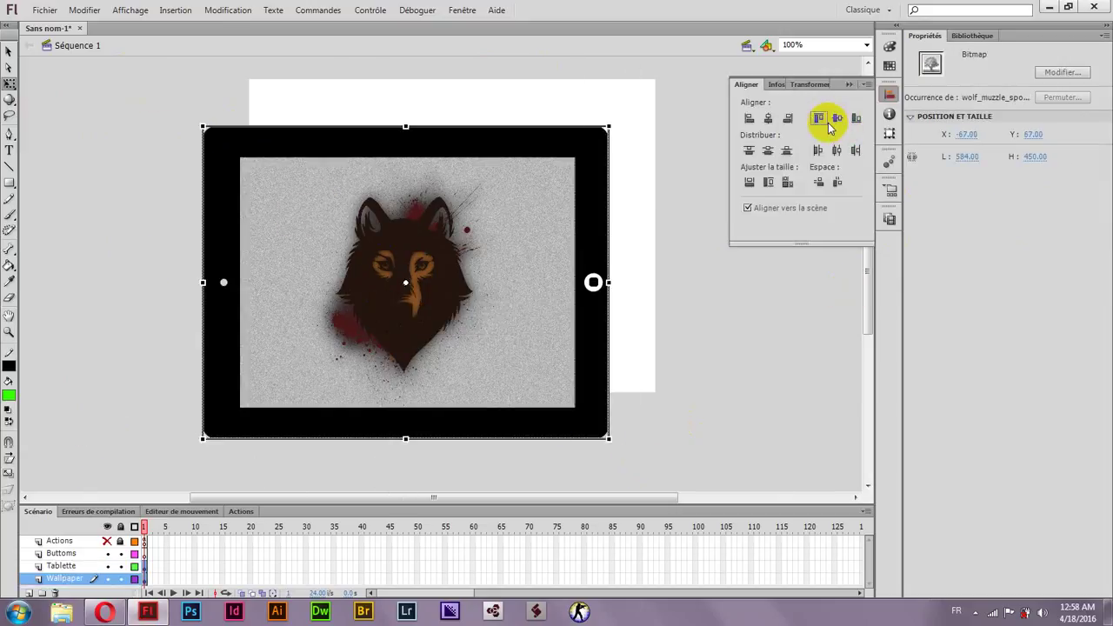
left_click(835, 117)
left_click(835, 151)
left_click(888, 94)
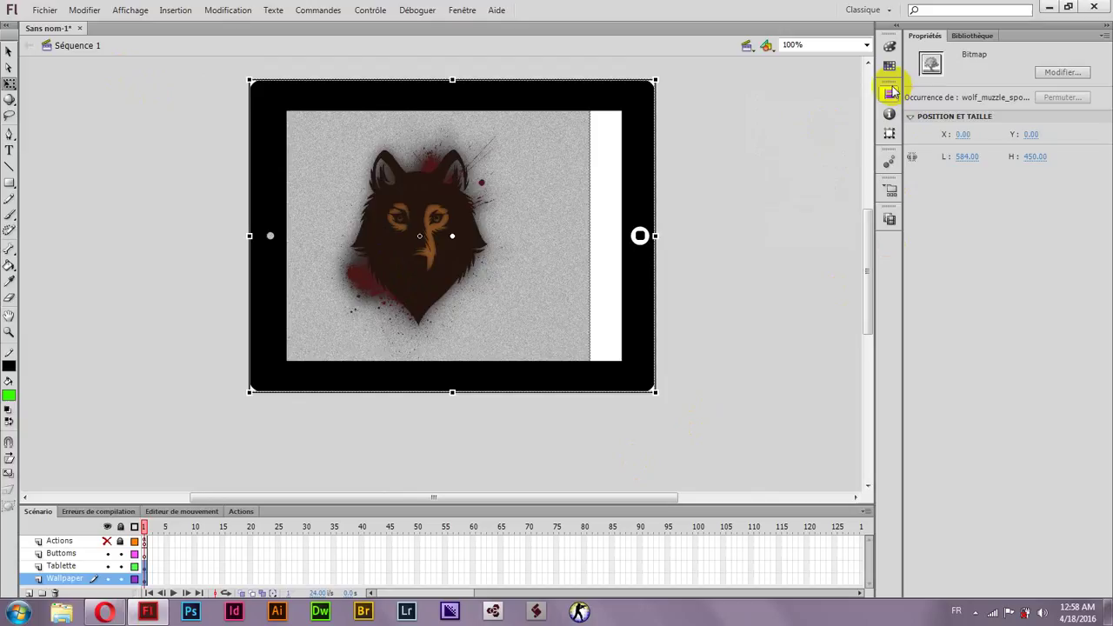
left_click(720, 261)
left_click_drag(866, 277, 864, 256)
left_click(534, 298)
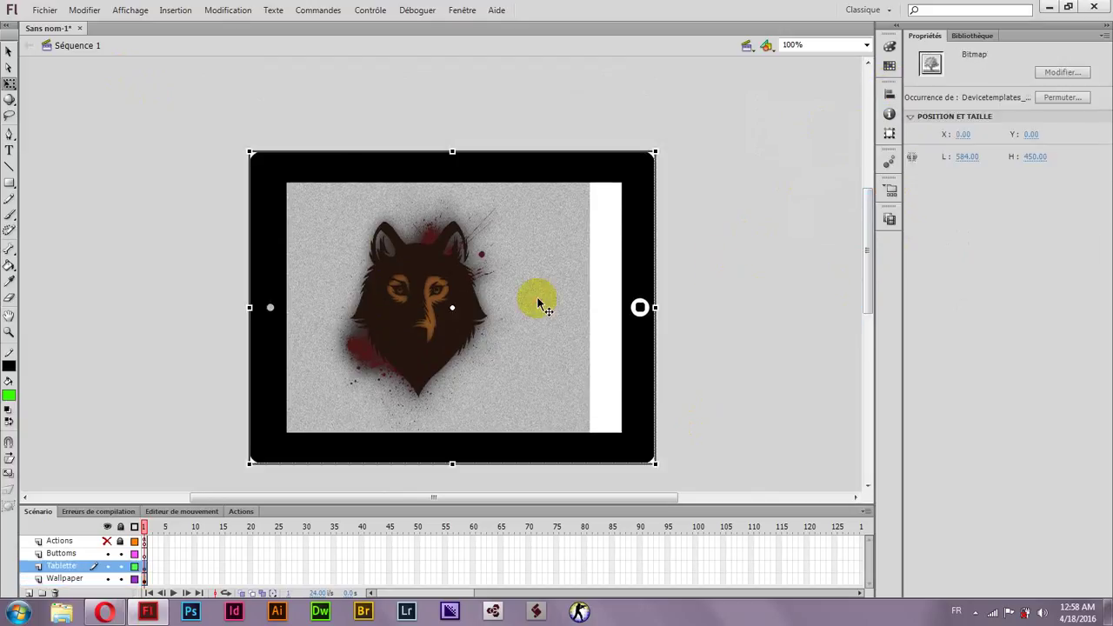
key("Delete")
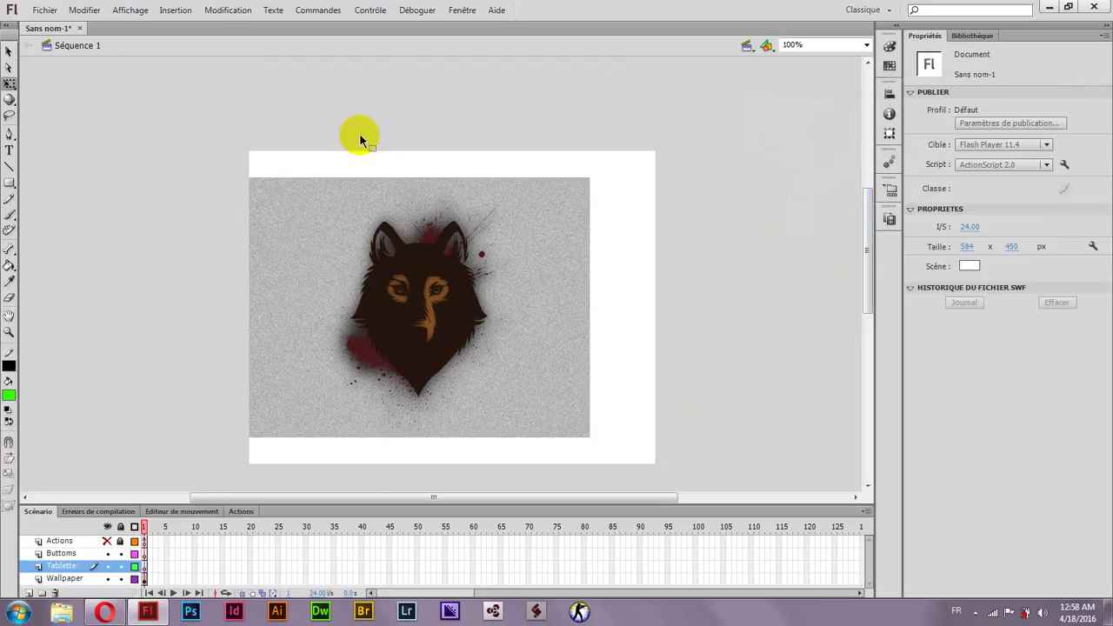
key("ctrl+z")
Lock the Tablette layer and delete the wolf wallpaper from the Wallpaper layer
left_click(120, 566)
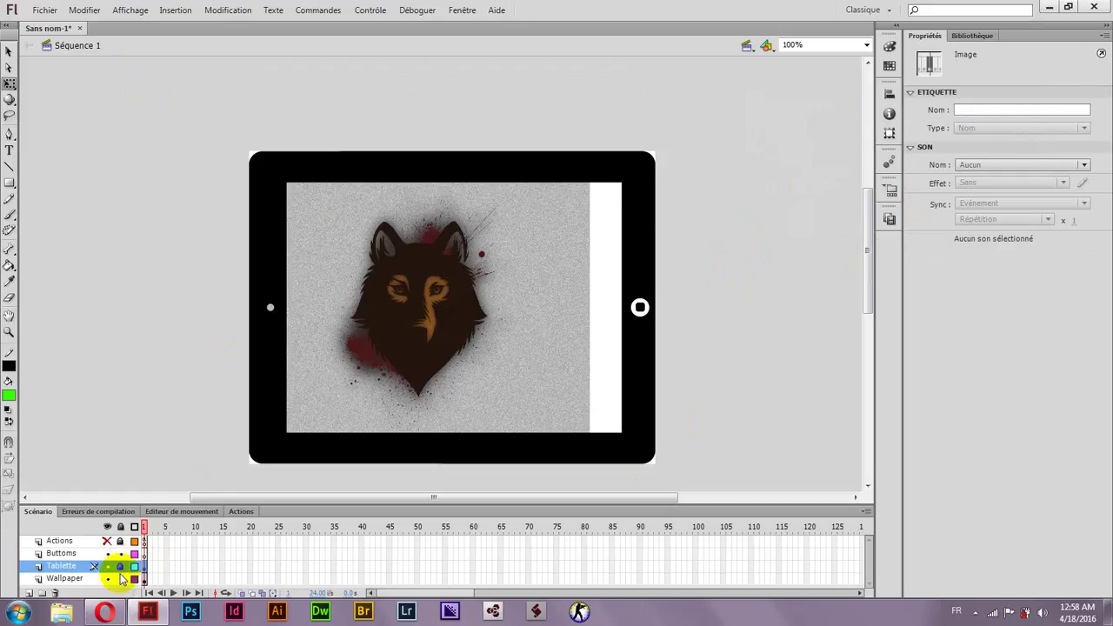
left_click(121, 579)
left_click(397, 318)
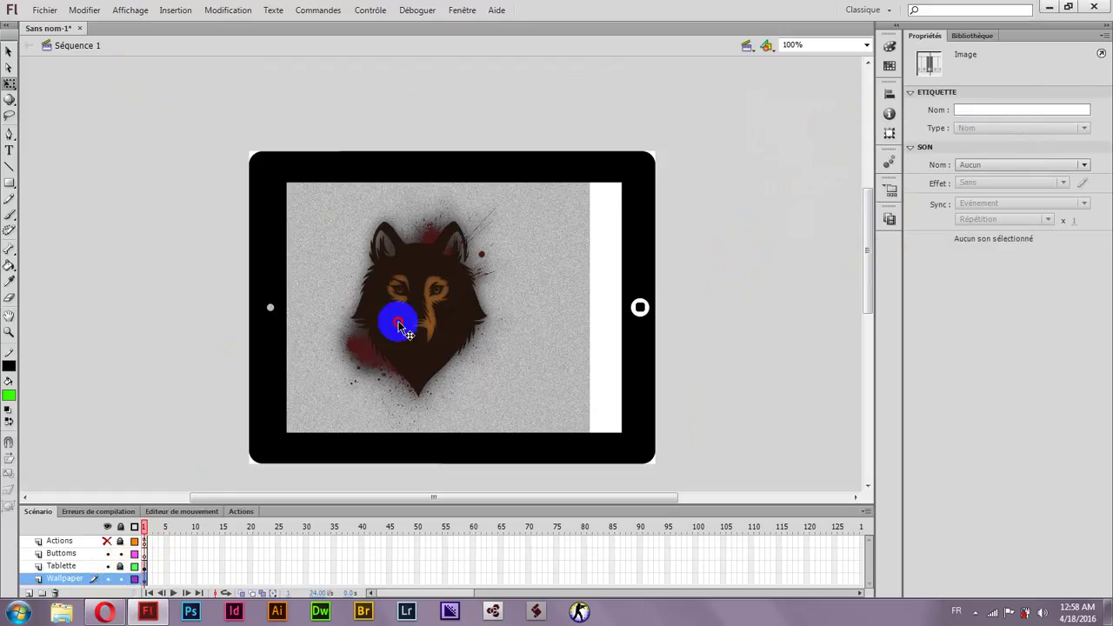
key("Delete")
Place the wolf_muzzle_spots image from the library on the Wallpaper layer and scale it down proportionally behind the tablet screen
left_click(972, 36)
left_click(968, 232)
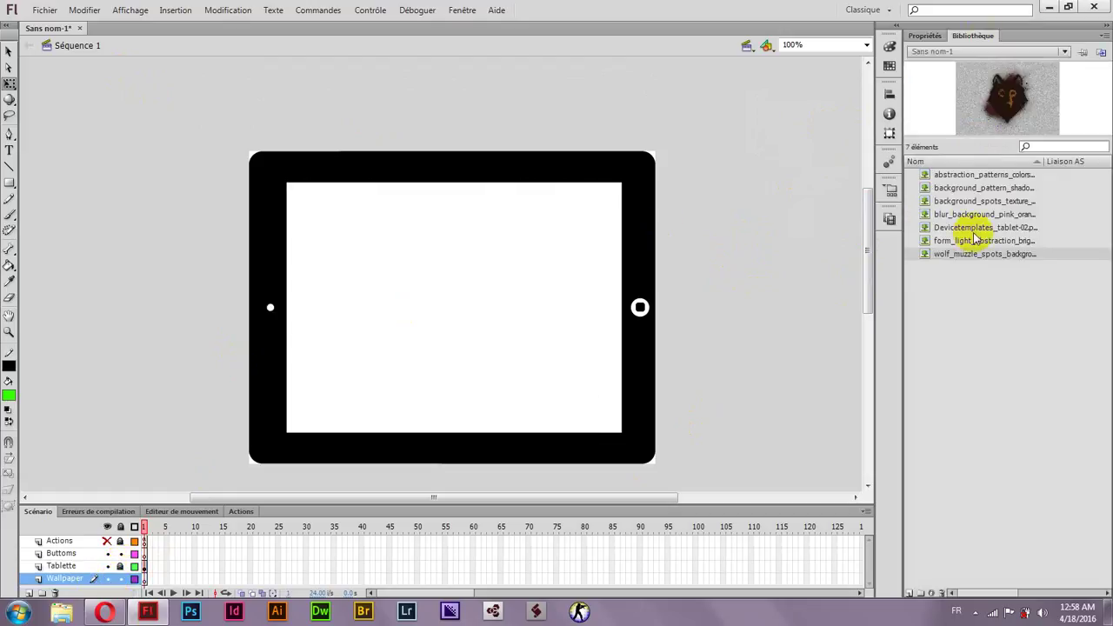
left_click_drag(1005, 103, 465, 288)
left_click_drag(399, 226, 432, 308)
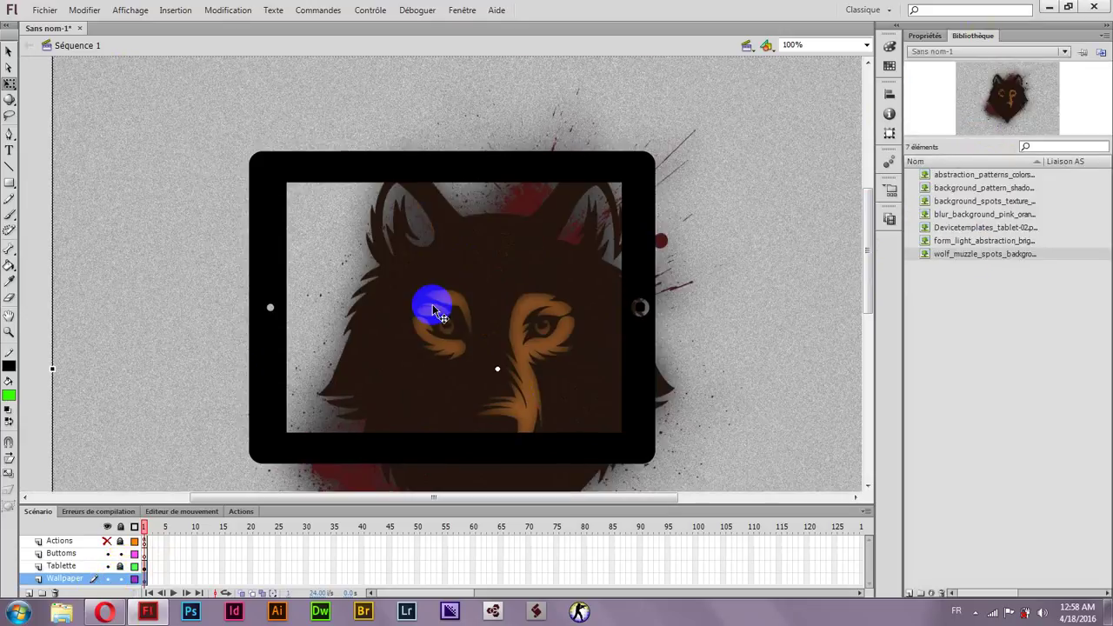
left_click_drag(164, 154, 211, 221)
left_click_drag(137, 139, 307, 293)
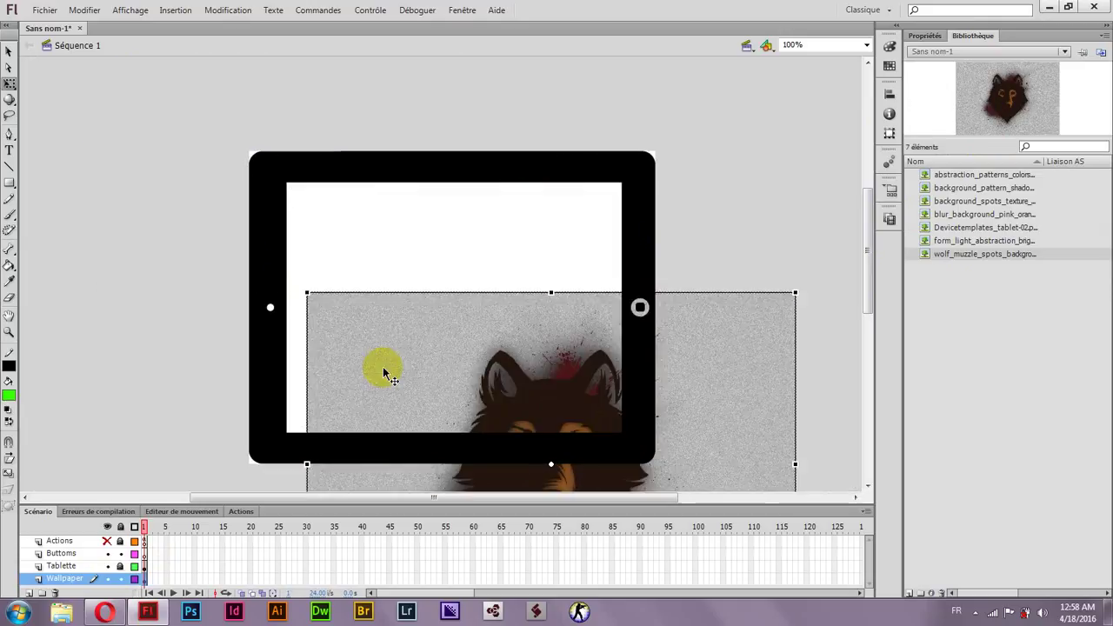
left_click_drag(384, 372, 343, 254)
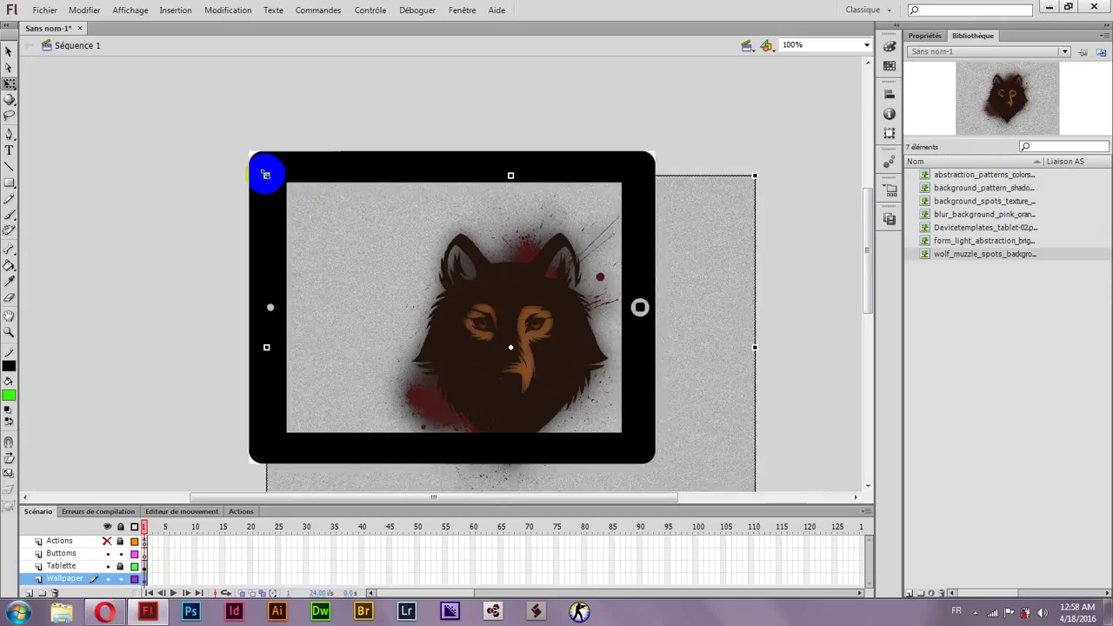
left_click_drag(266, 174, 286, 186)
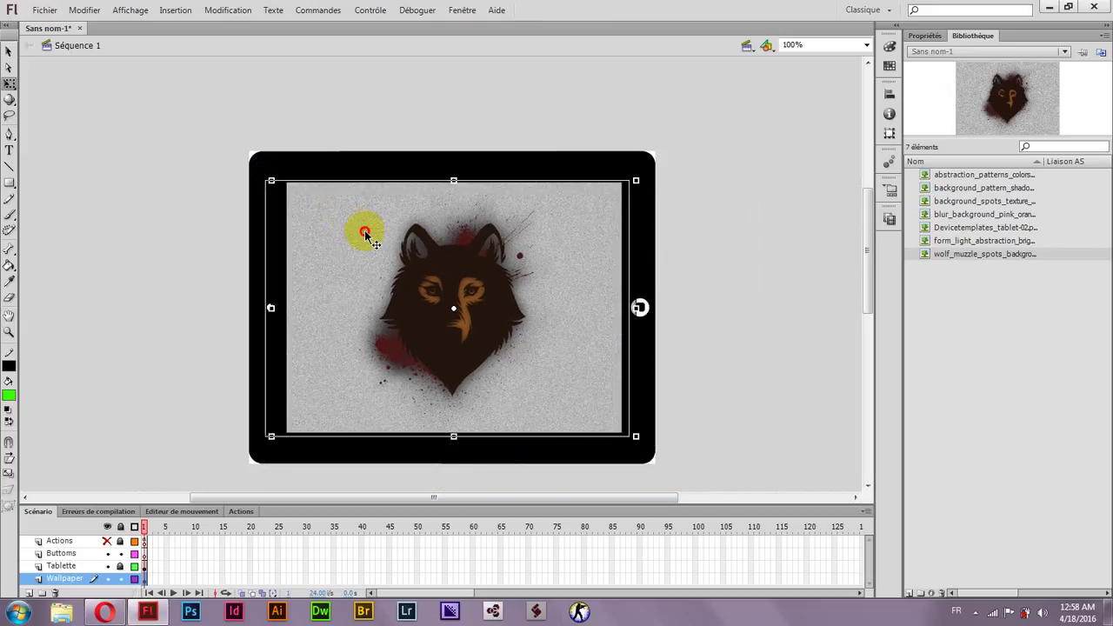
Nudge the wolf wallpaper left and adjust its width and position so it fills the tablet screen without showing past the frame
key("Left")
key("Left")
key("Left")
key("Left")
key("Left")
key("Left")
key("Left")
left_click_drag(274, 316, 273, 309)
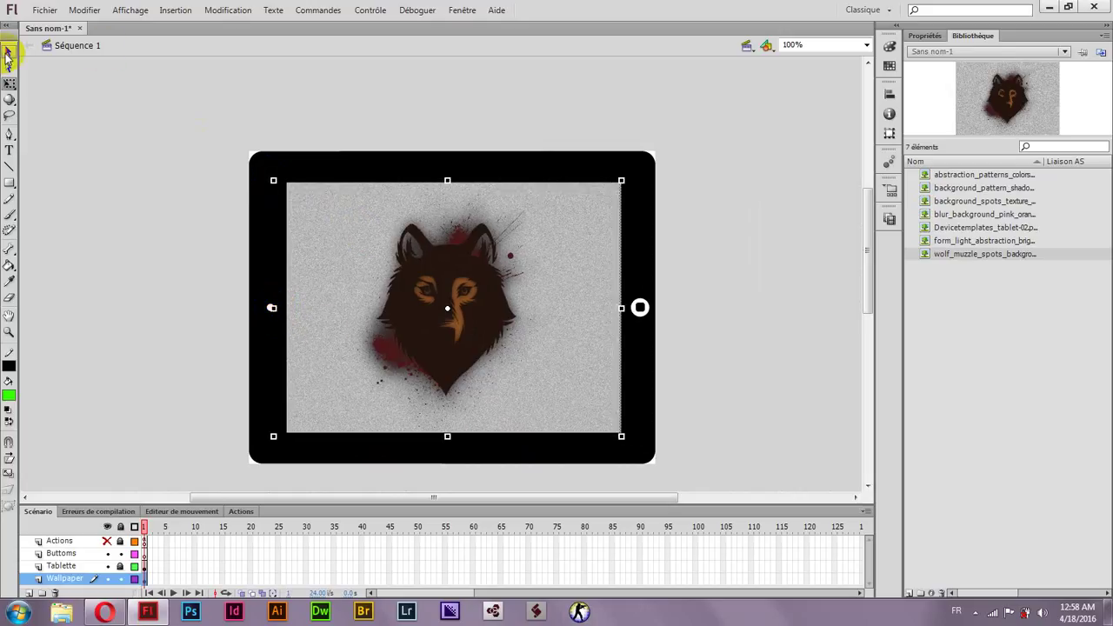
left_click(8, 55)
left_click(444, 273)
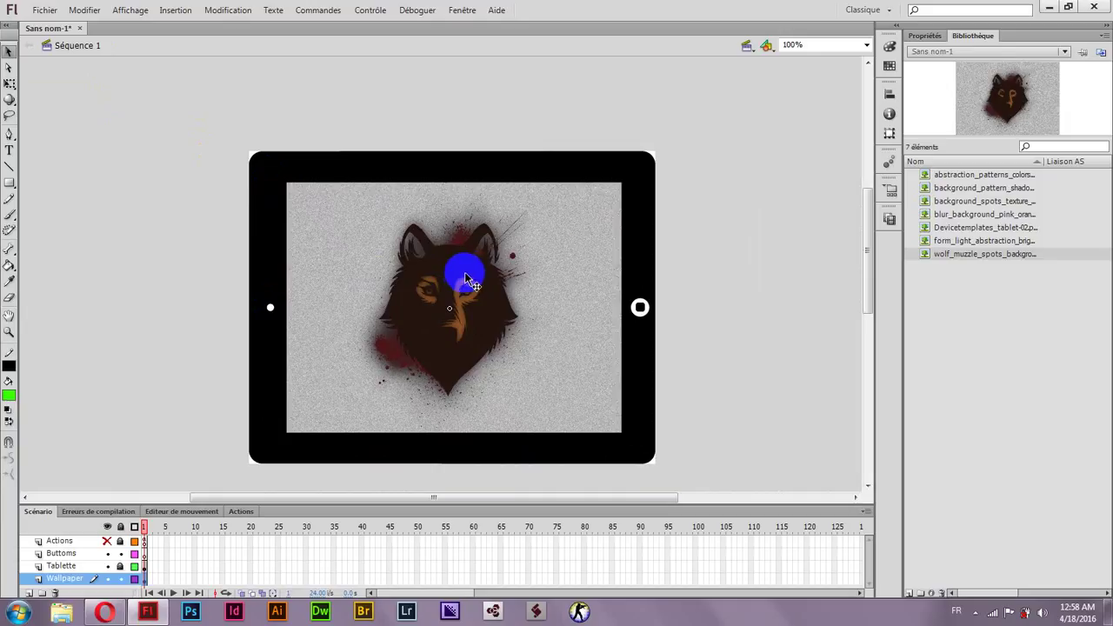
left_click(322, 474)
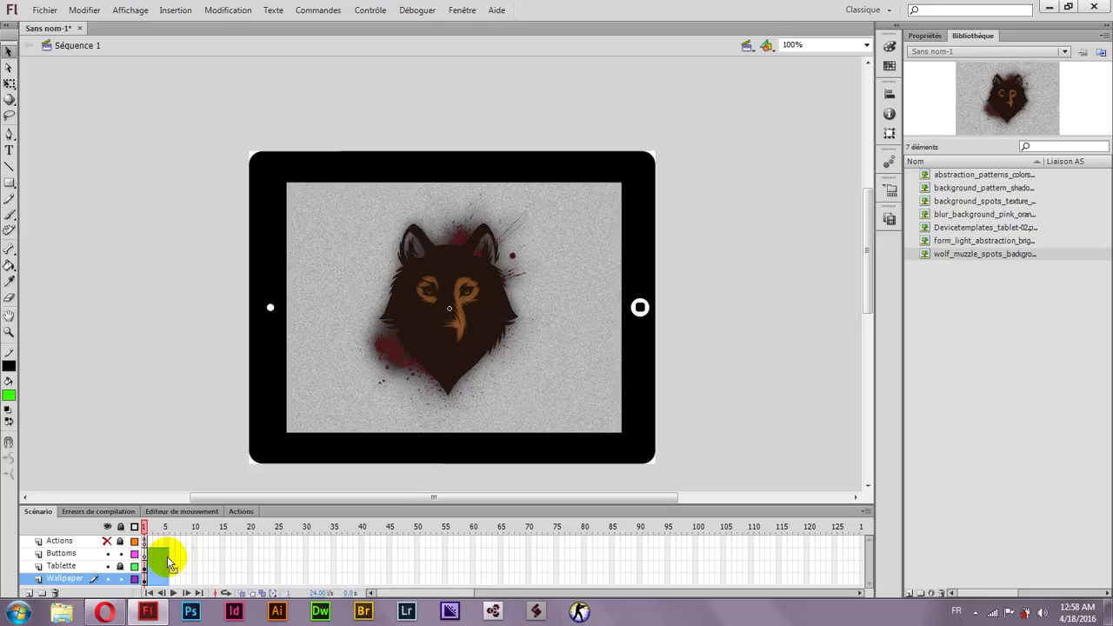
Insert blank keyframes at frame 5 of the Buttoms, Tablette and Wallpaper layers and at frame 4 of Tablette
right_click(171, 563)
left_click(272, 293)
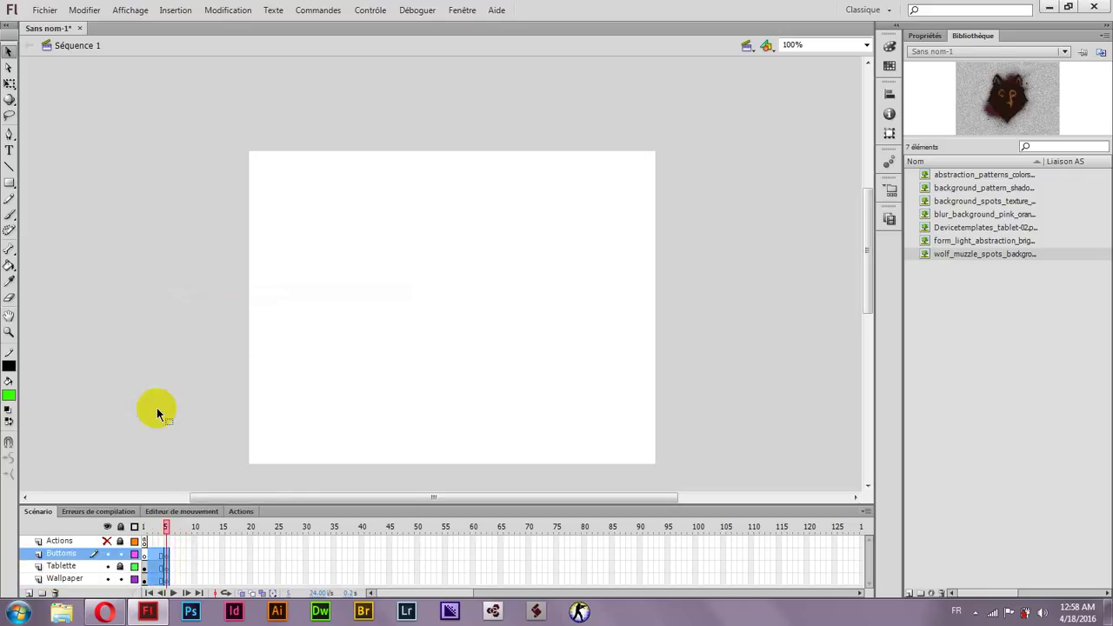
right_click(163, 566)
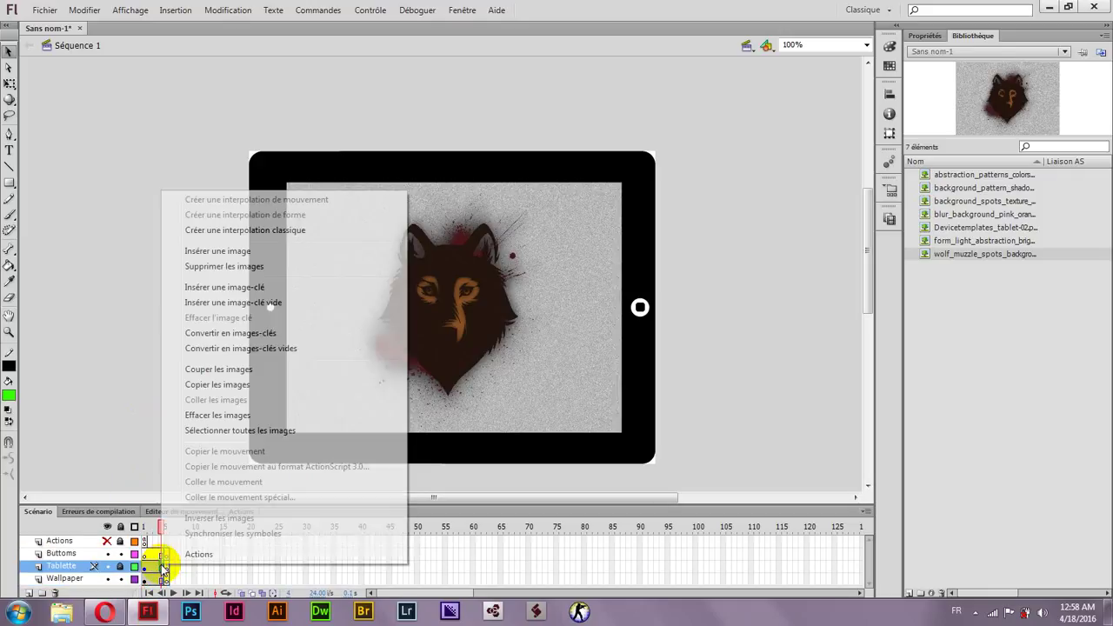
left_click(287, 303)
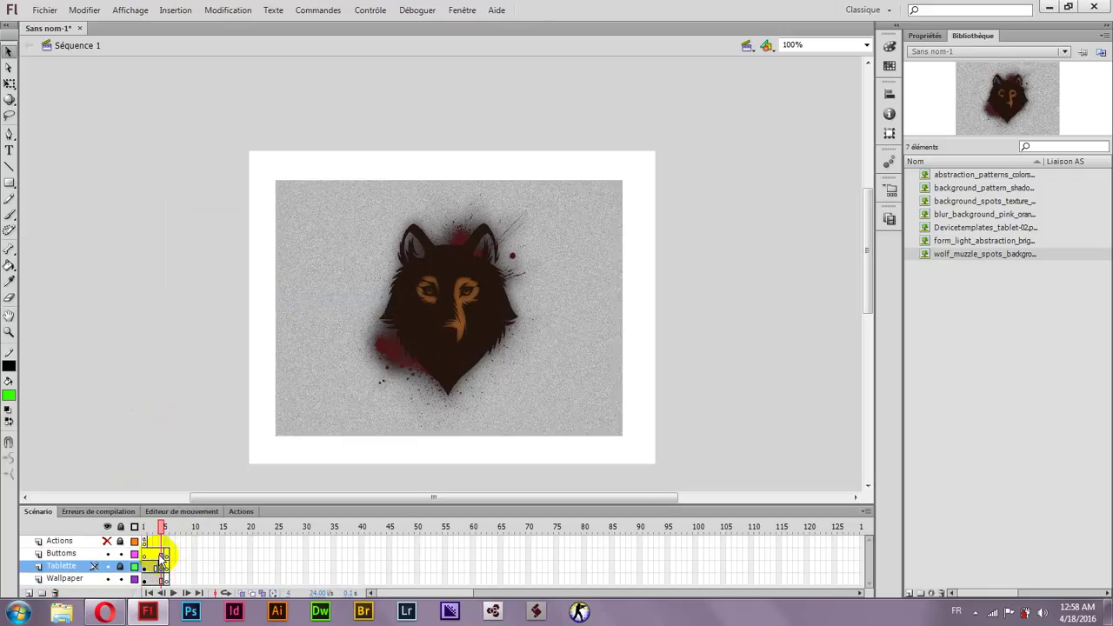
Insert blank keyframes at frames 4, 3 and 2 of the Buttoms layer
right_click(163, 554)
left_click(261, 294)
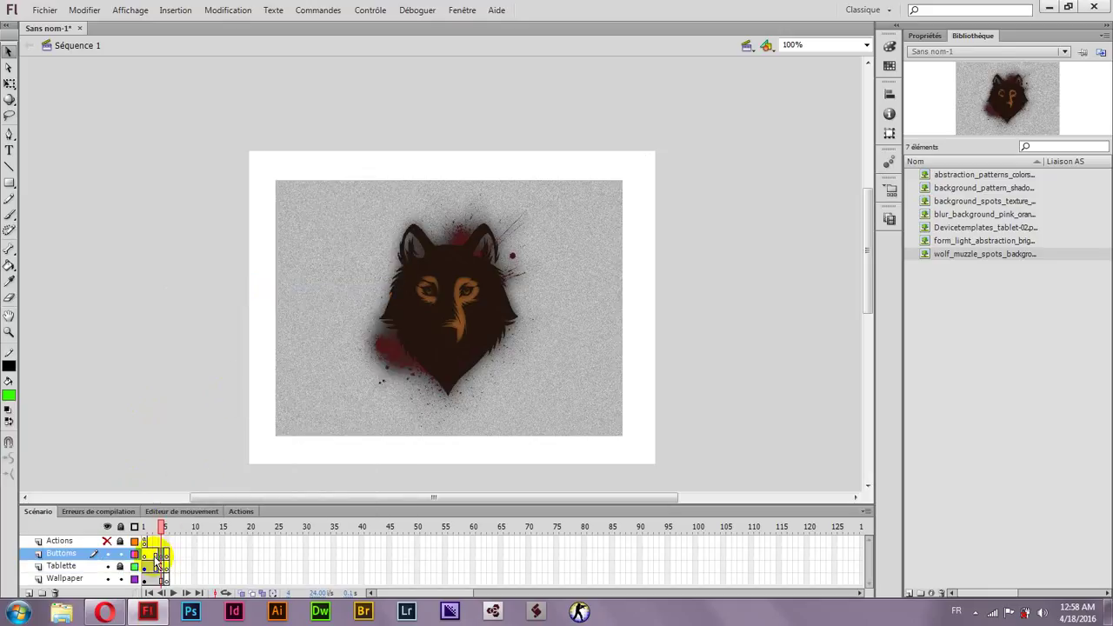
right_click(155, 554)
left_click(263, 300)
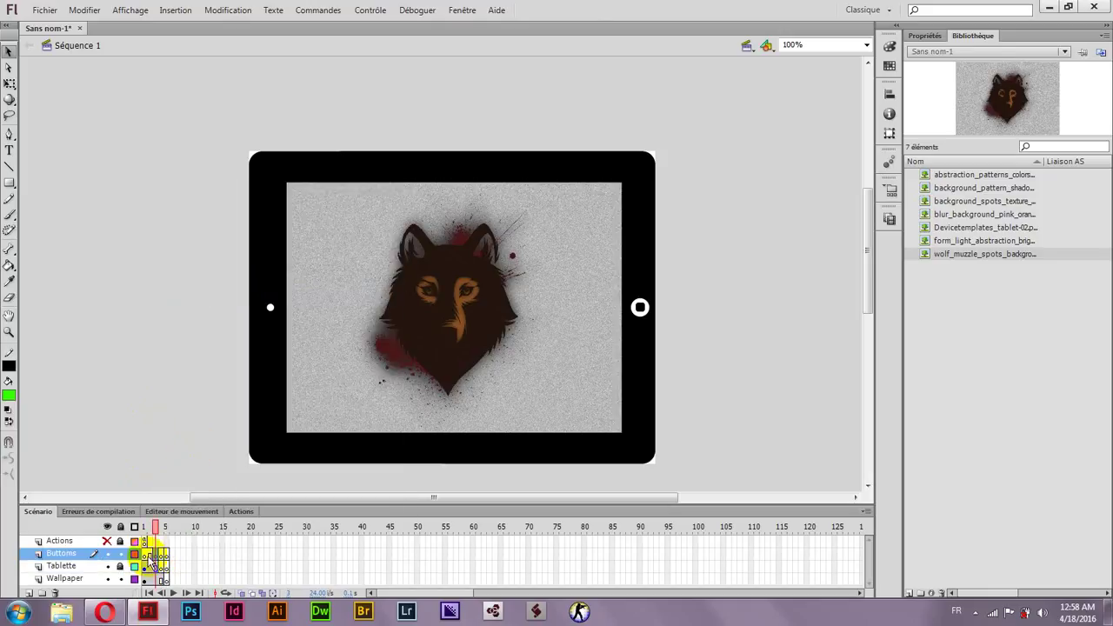
right_click(151, 554)
left_click(266, 294)
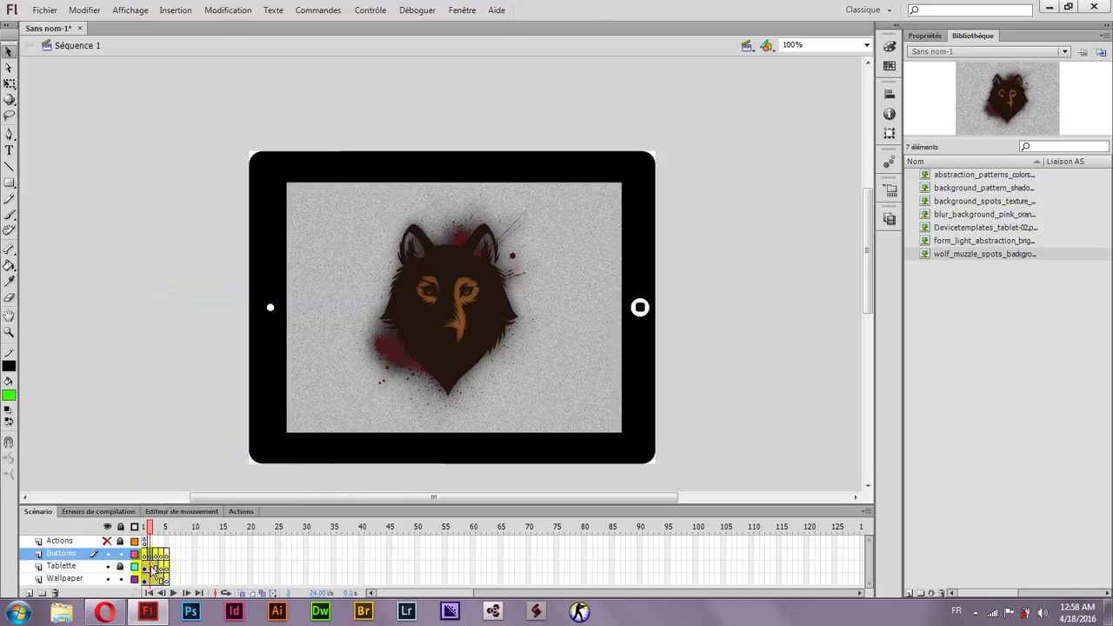
Insert blank keyframes at frames 2 and 3 of the Tablette layer
right_click(153, 566)
left_click(241, 306)
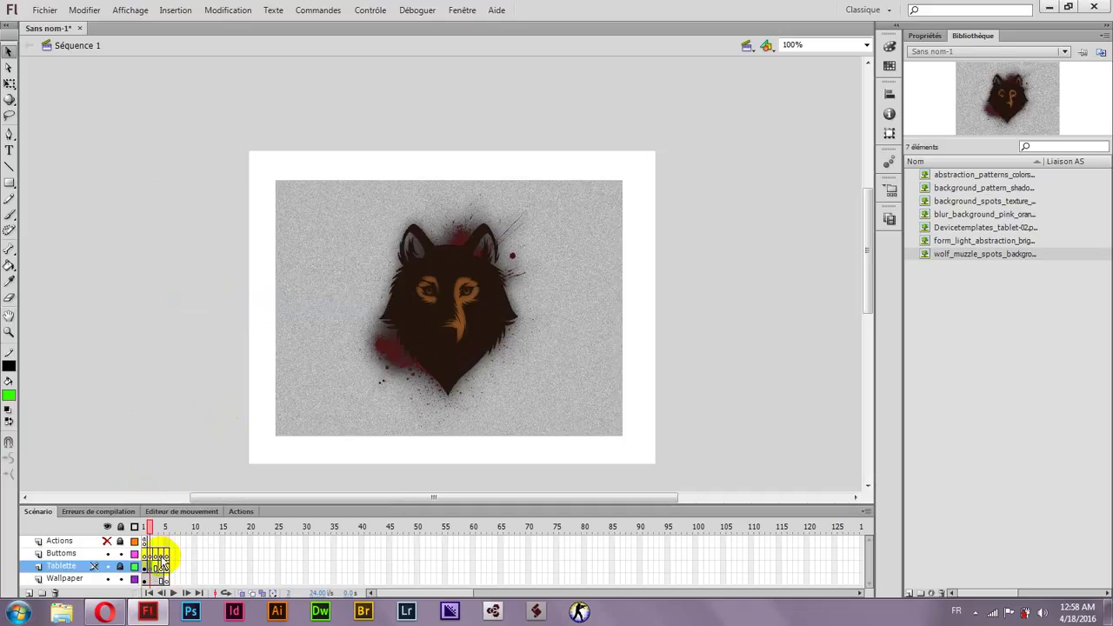
right_click(156, 568)
left_click(231, 301)
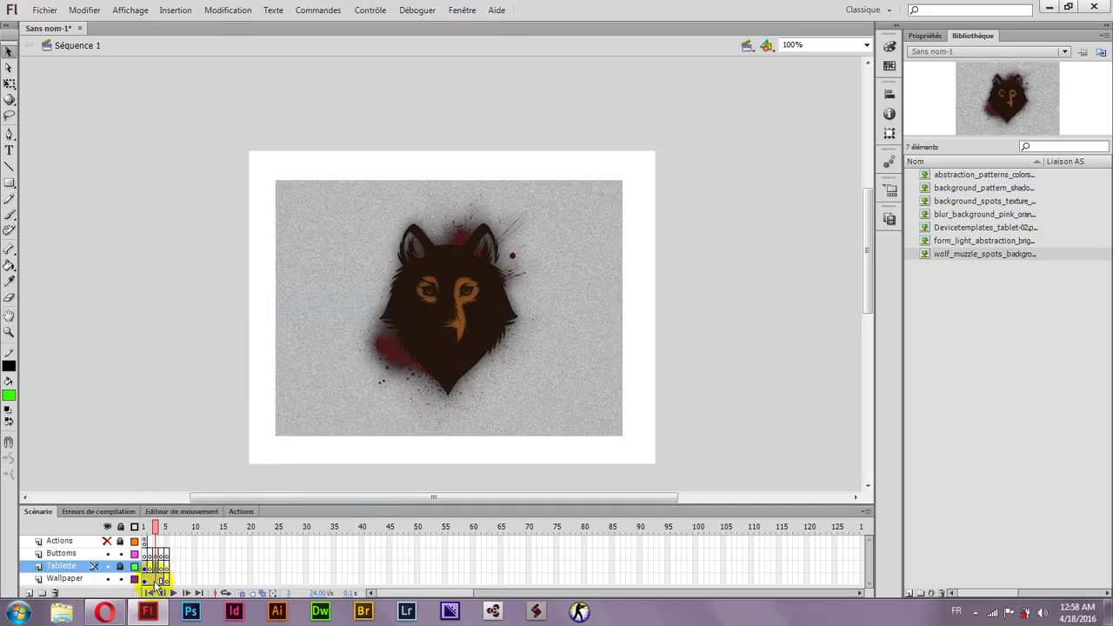
Insert blank keyframes at frames 2, 3 and 4 of the Wallpaper layer
left_click(151, 579)
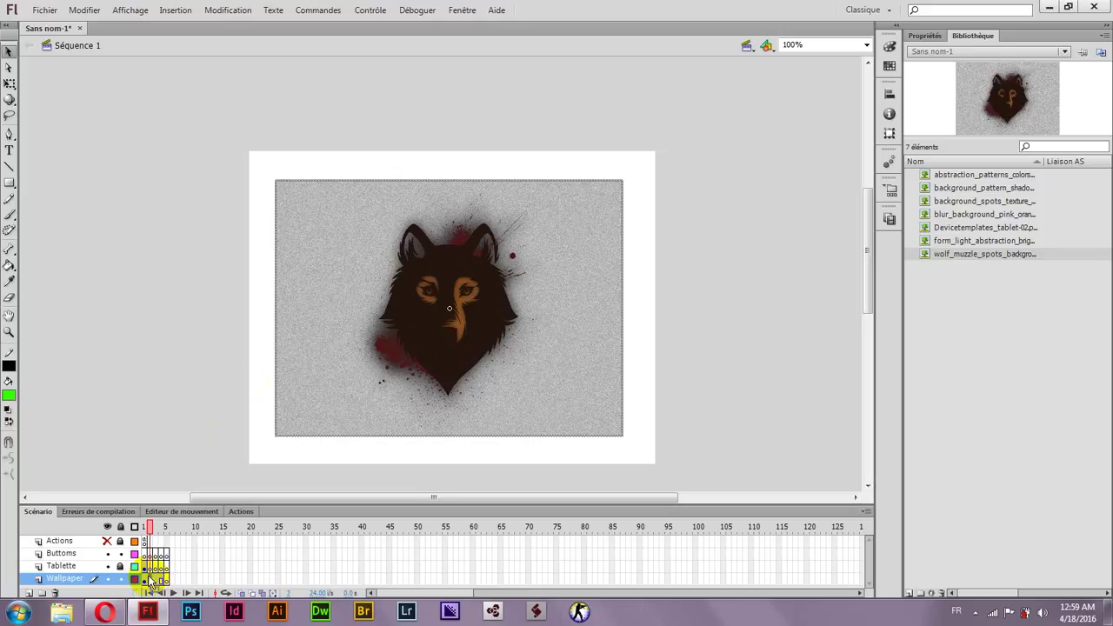
right_click(151, 580)
left_click(223, 313)
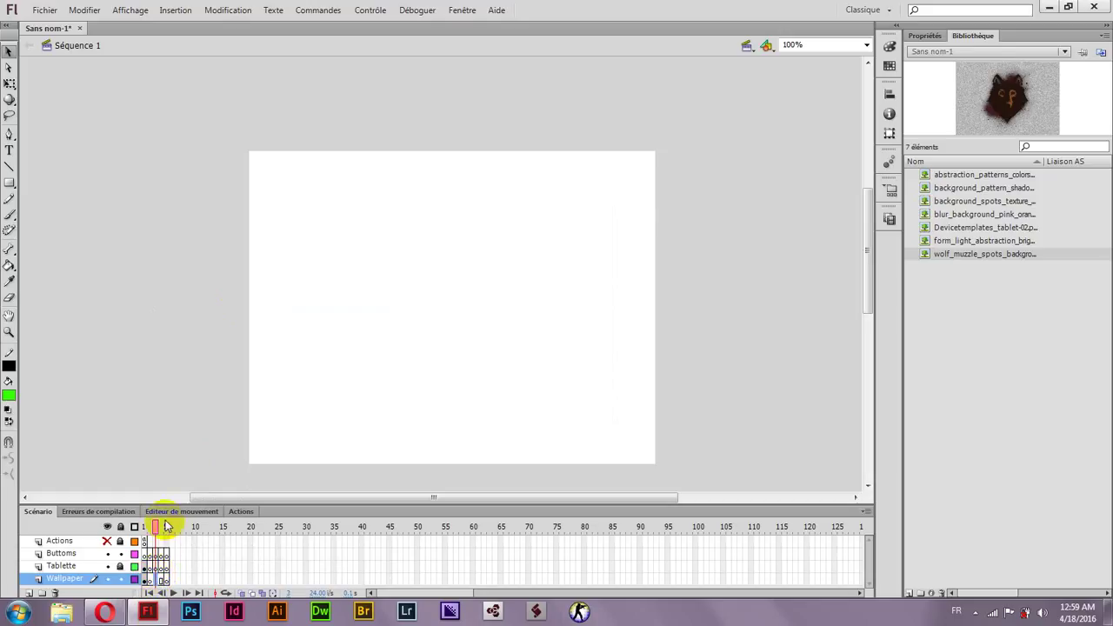
right_click(151, 582)
left_click(237, 315)
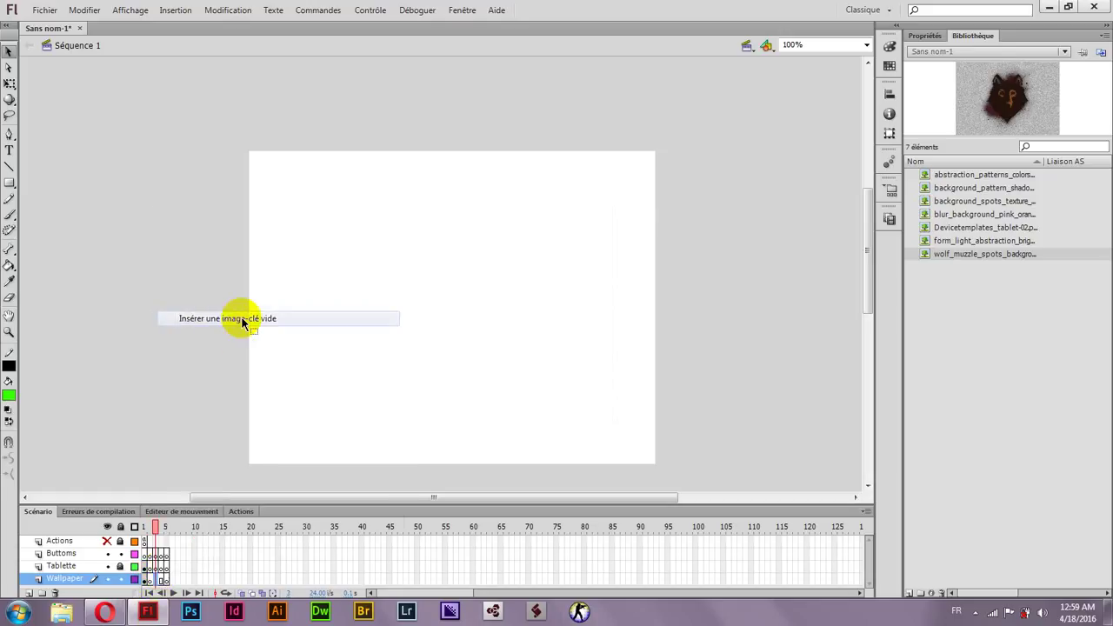
right_click(164, 581)
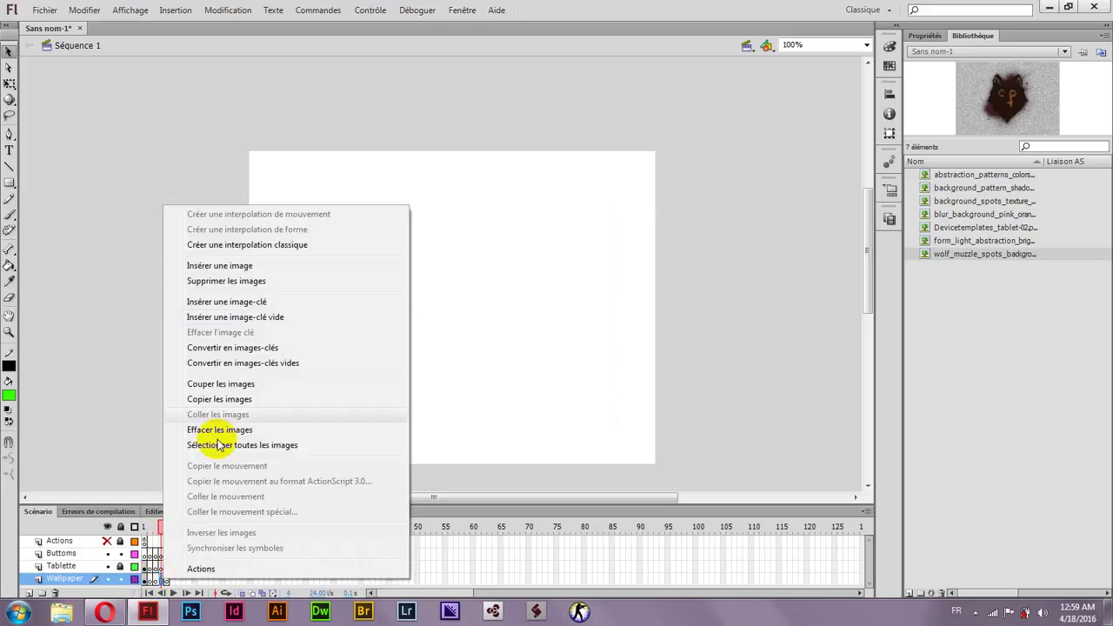
left_click(273, 313)
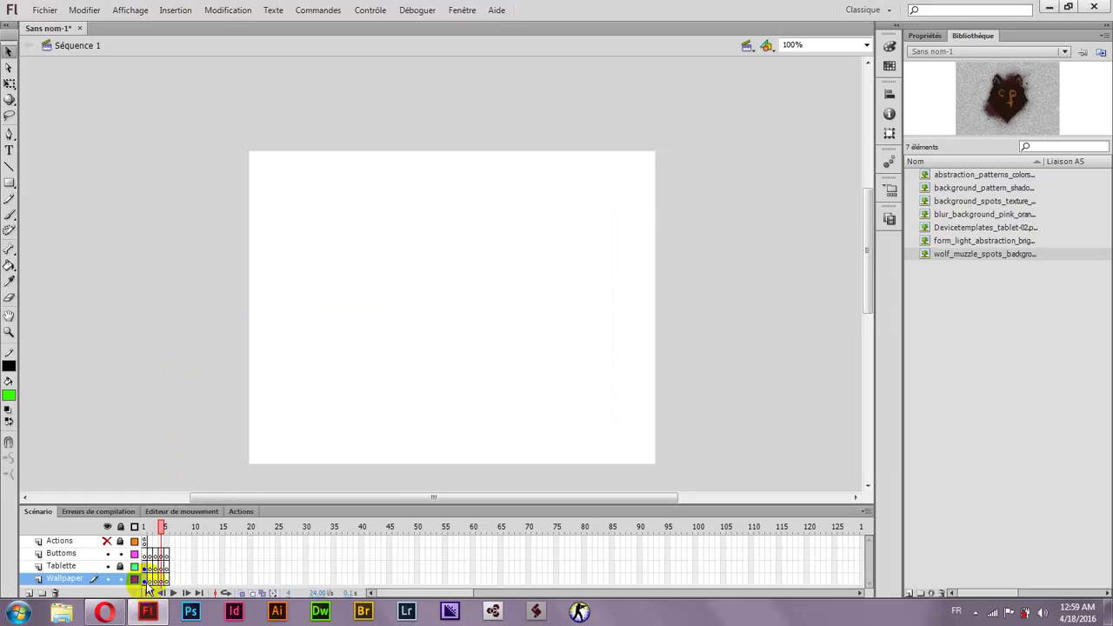
Remove frames 2 to 5 of the Tablette layer and insert a keyframe at frame 5 so the tablet spans all five frames
left_click_drag(153, 566, 169, 569)
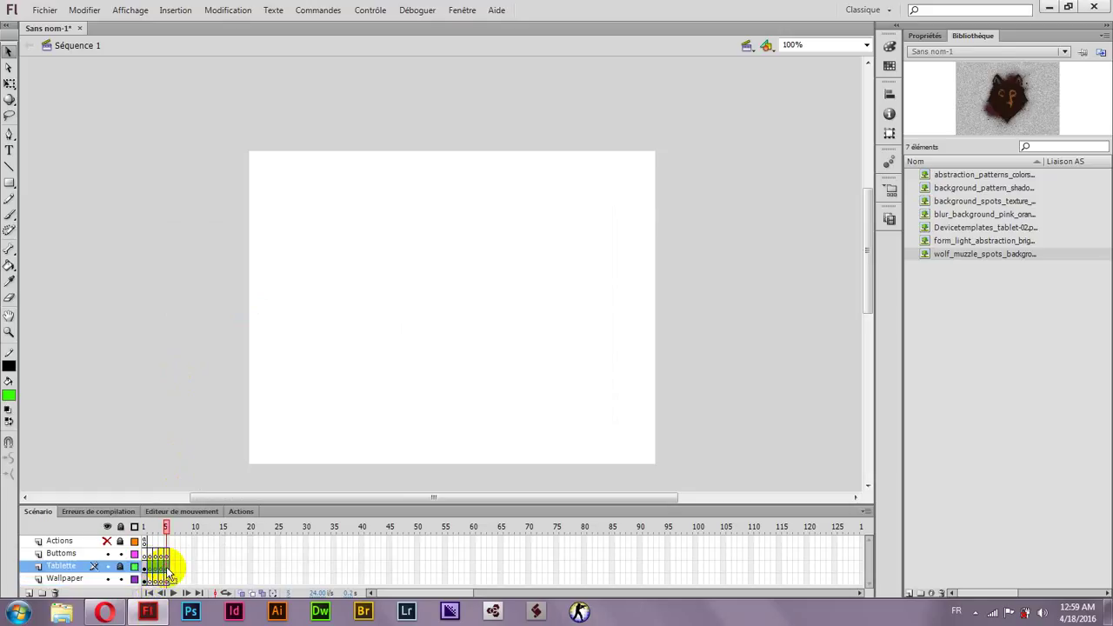
right_click(169, 570)
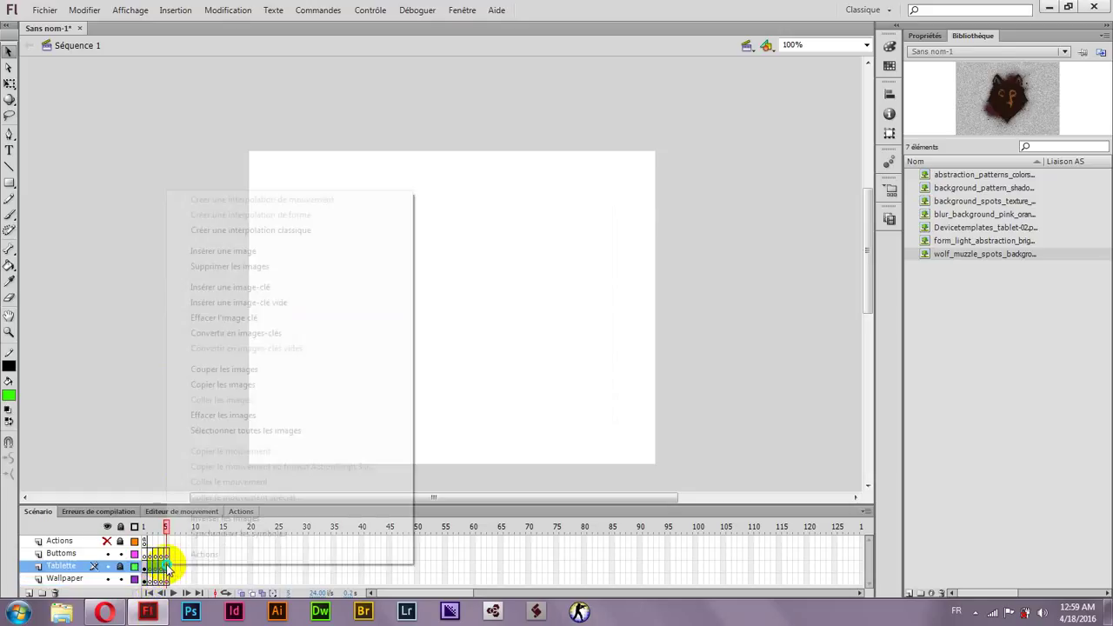
left_click(256, 266)
left_click(175, 374)
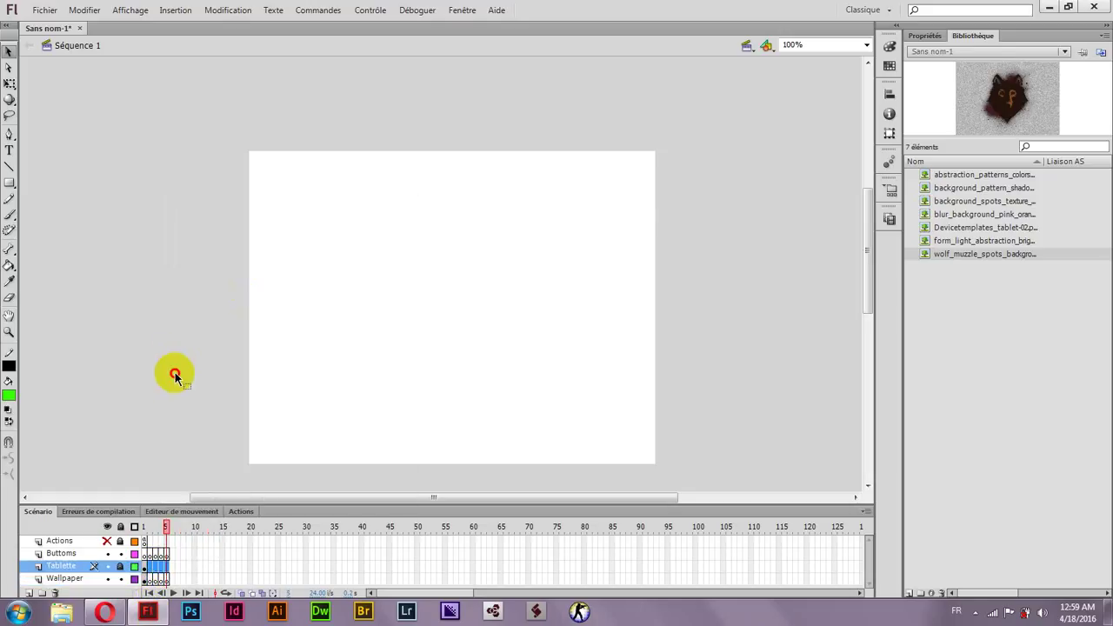
right_click(165, 559)
left_click(259, 286)
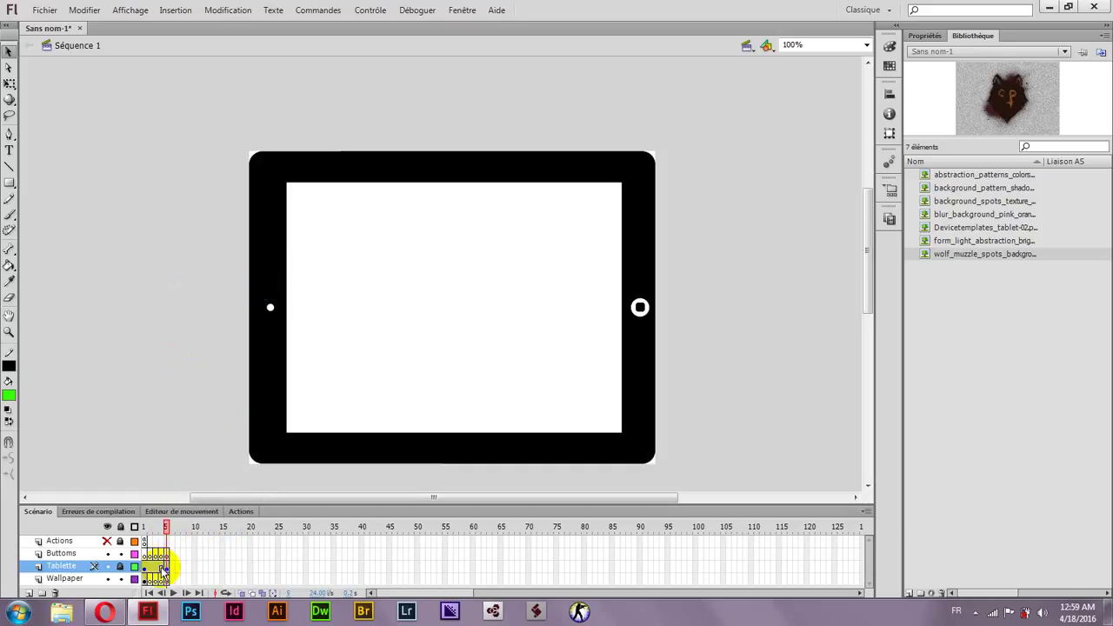
Place the form_light_abstraction image from the library on frame 2 of the Wallpaper layer
left_click(152, 580)
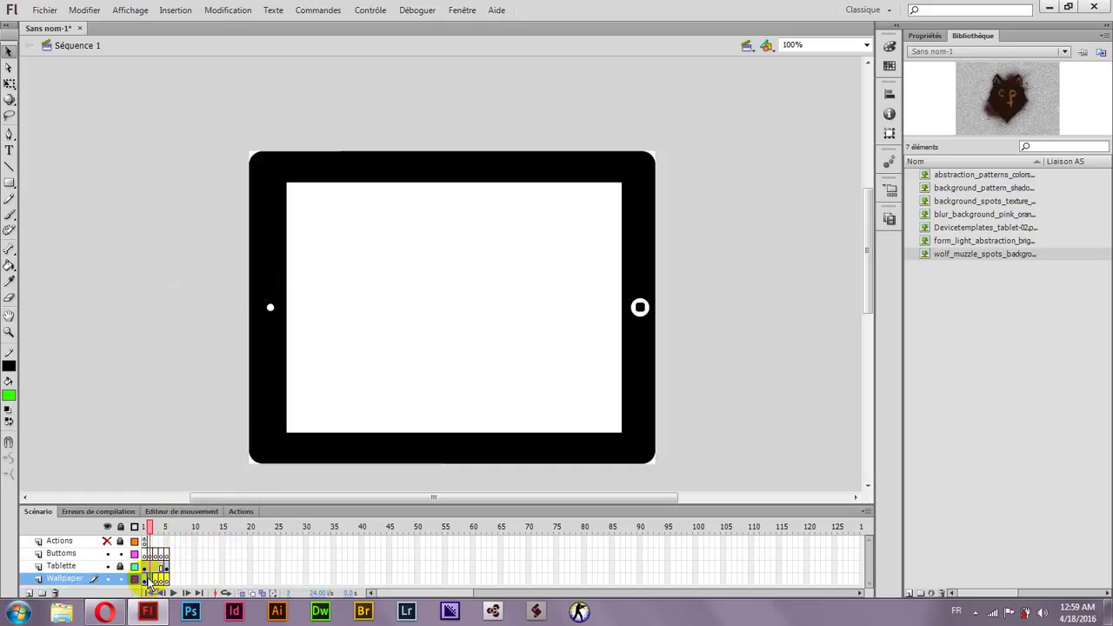
left_click(145, 580)
left_click(150, 580)
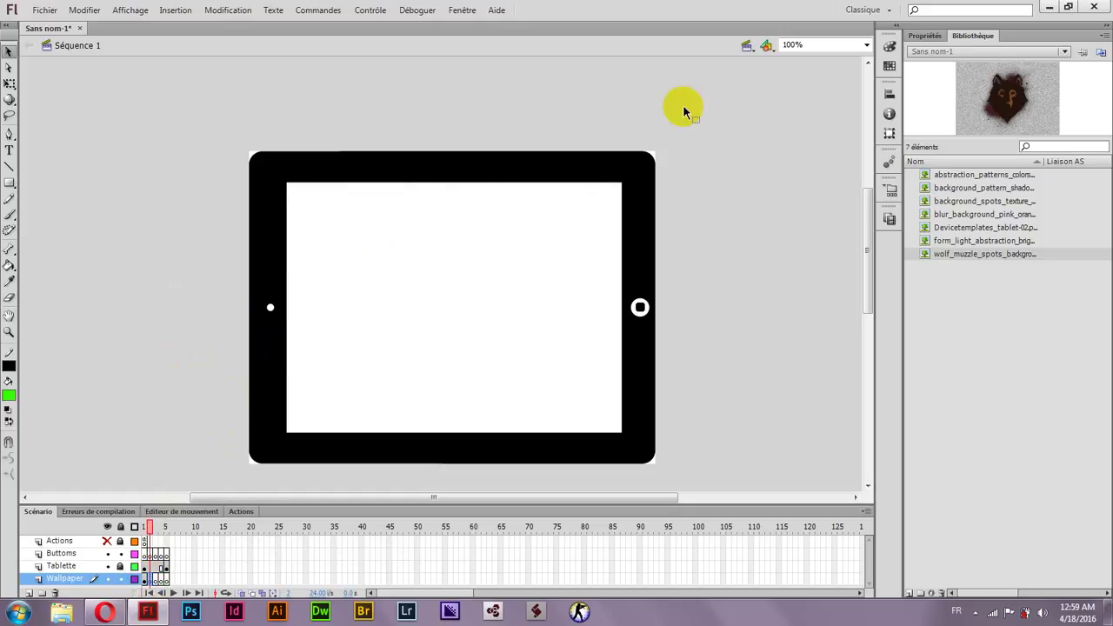
left_click(959, 241)
left_click_drag(968, 228, 470, 294)
left_click_drag(384, 259, 134, 214)
Scale down the form_light_abstraction wallpaper, narrow it and nudge it left so it fills the tablet screen behind the frame
left_click(8, 86)
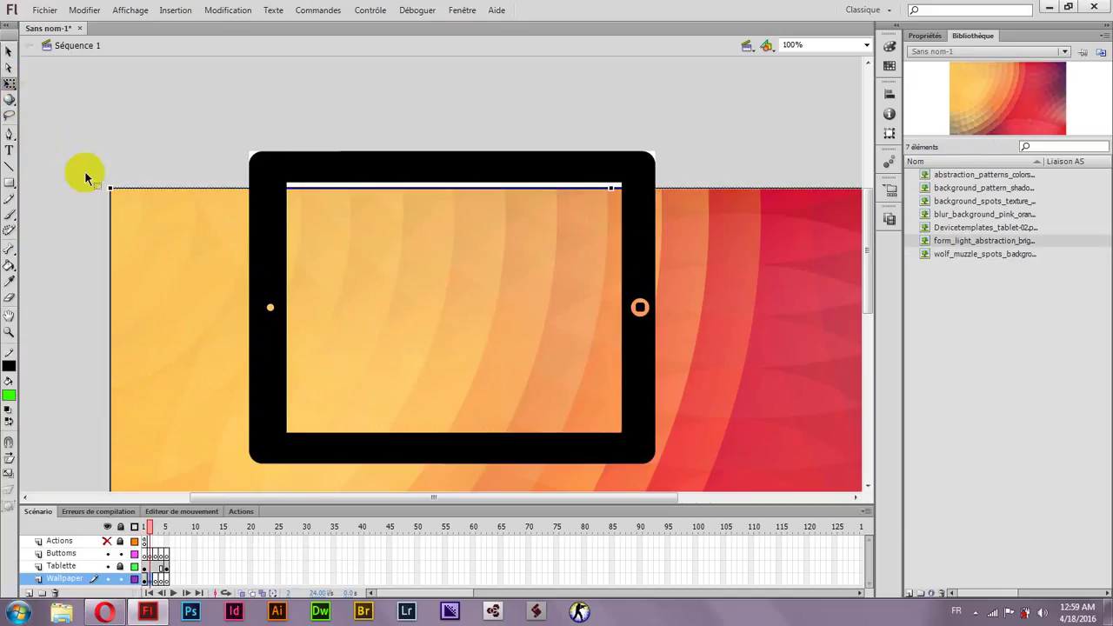
left_click_drag(110, 188, 339, 368)
left_click_drag(486, 431, 344, 238)
left_click_drag(252, 176, 264, 181)
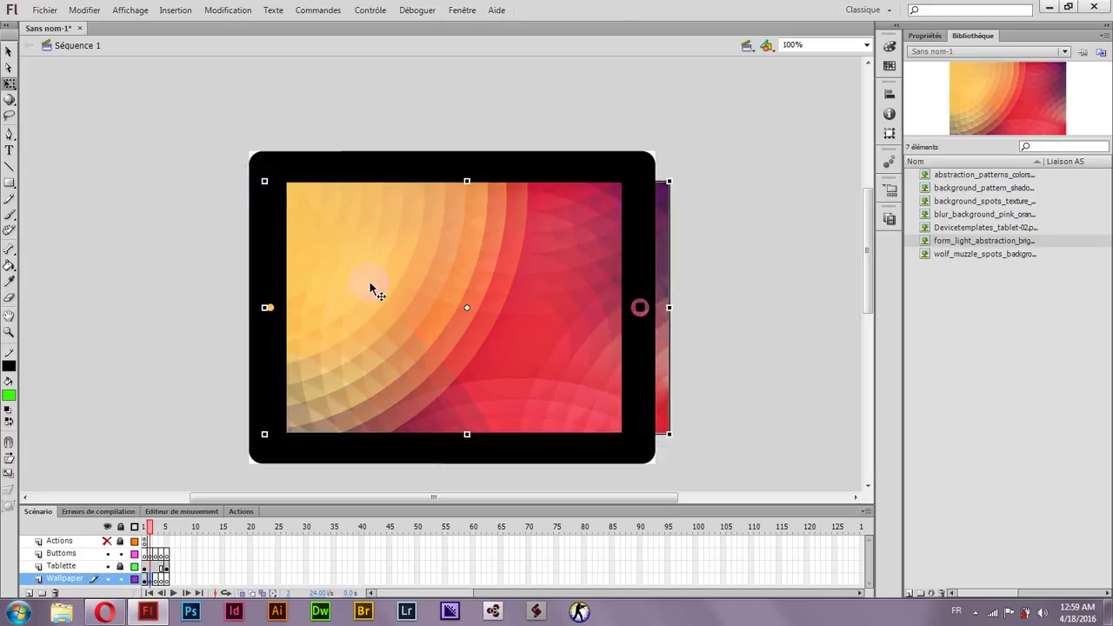
left_click_drag(669, 307, 639, 308)
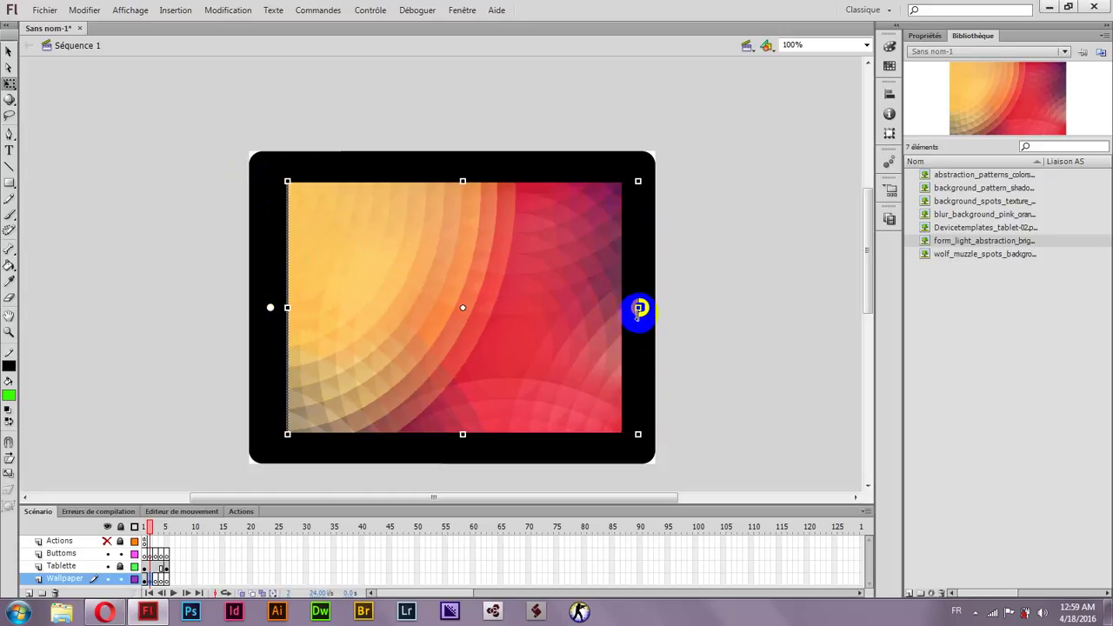
key("Left")
key("Left")
key("Left")
key("Left")
key("Left")
key("Left")
key("Left")
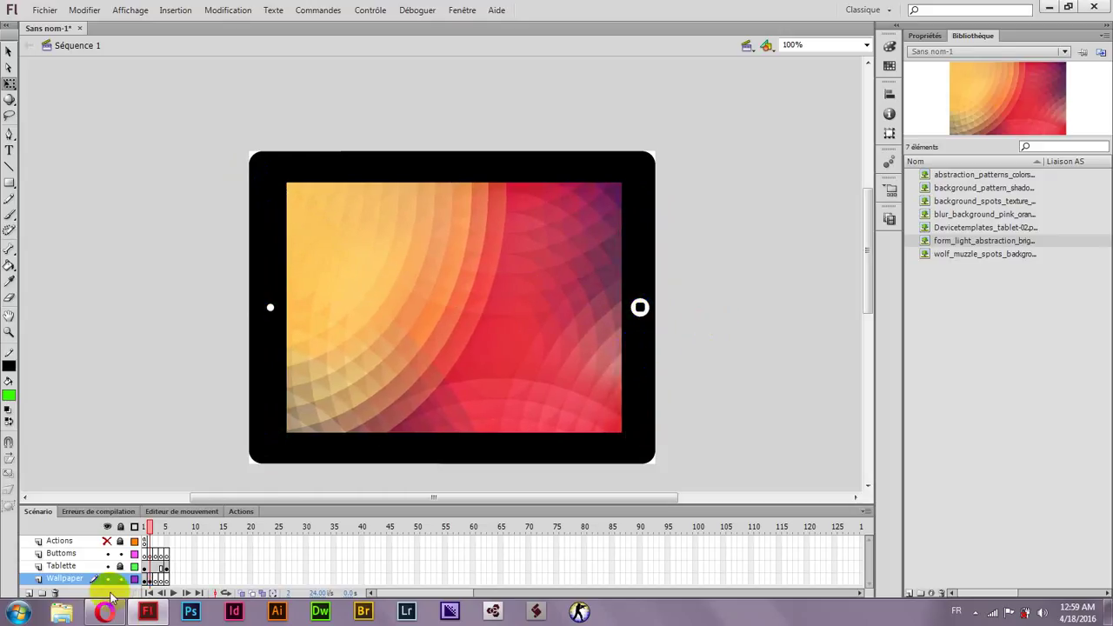
Place the background_spots_texture image from the library on frame 3 of the Wallpaper layer
left_click(156, 579)
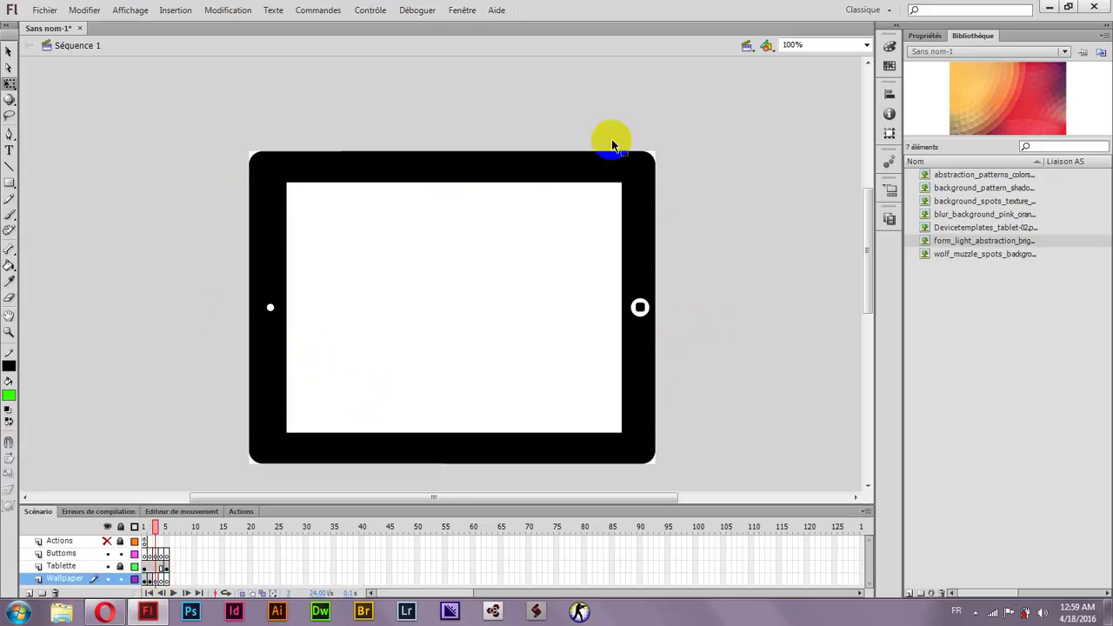
left_click(973, 227)
left_click(993, 215)
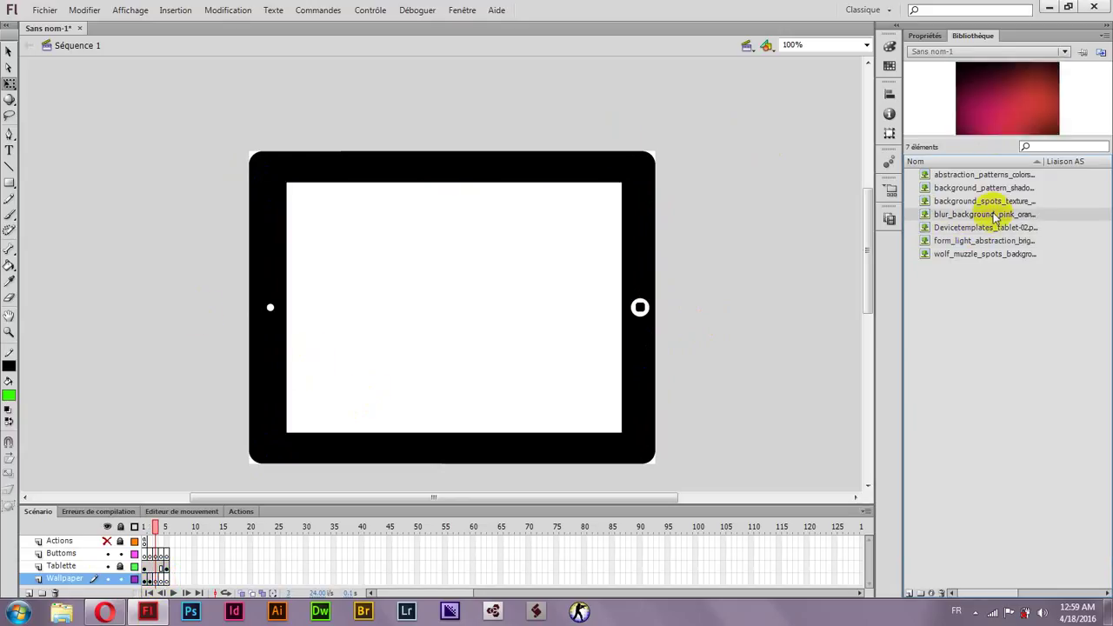
left_click(990, 201)
left_click(988, 187)
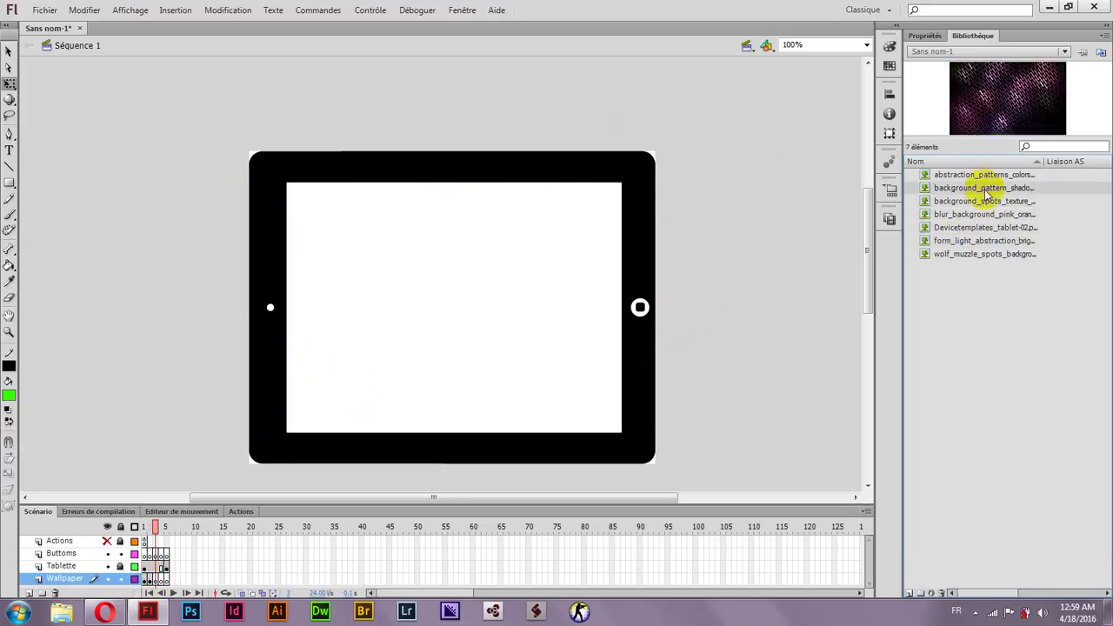
left_click(989, 176)
left_click(989, 201)
left_click_drag(980, 100, 580, 242)
Scale down, narrow and reposition the green background_spots_texture wallpaper so it fills the tablet screen behind the frame
left_click_drag(191, 152, 184, 254)
left_click_drag(155, 141, 137, 240)
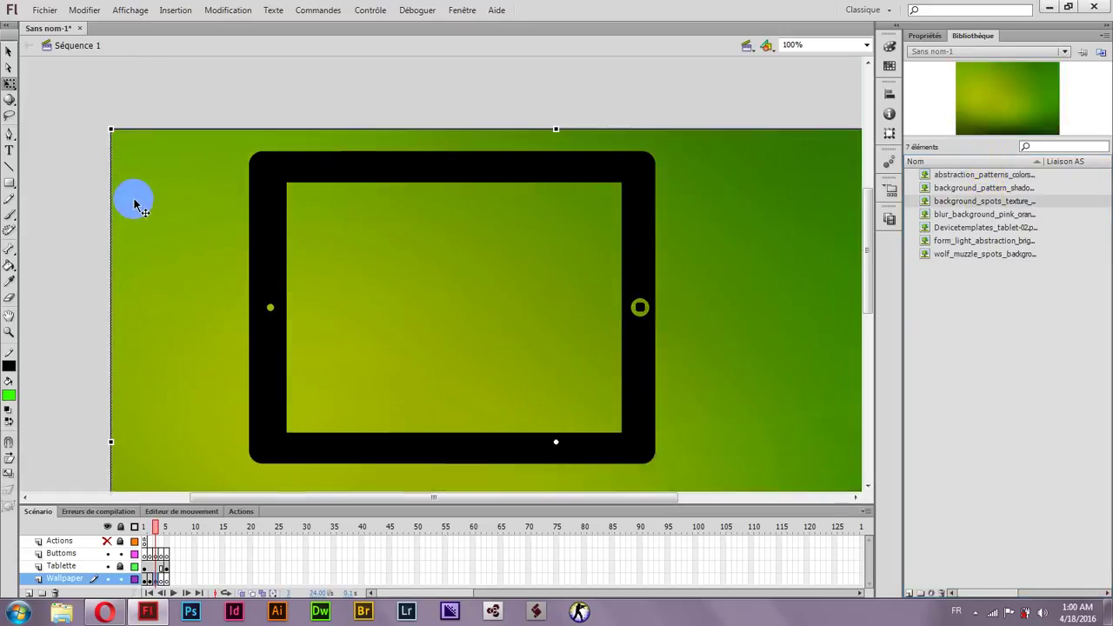
left_click_drag(111, 131, 358, 303)
left_click_drag(444, 369, 356, 239)
left_click_drag(275, 176, 281, 181)
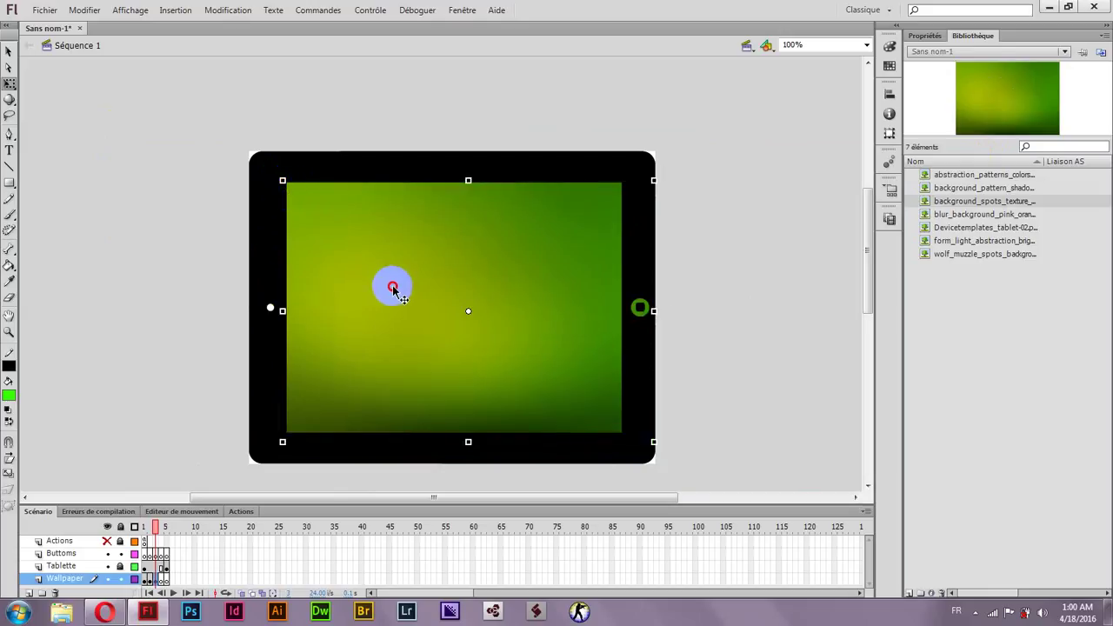
left_click_drag(392, 286, 376, 282)
left_click_drag(267, 304, 279, 307)
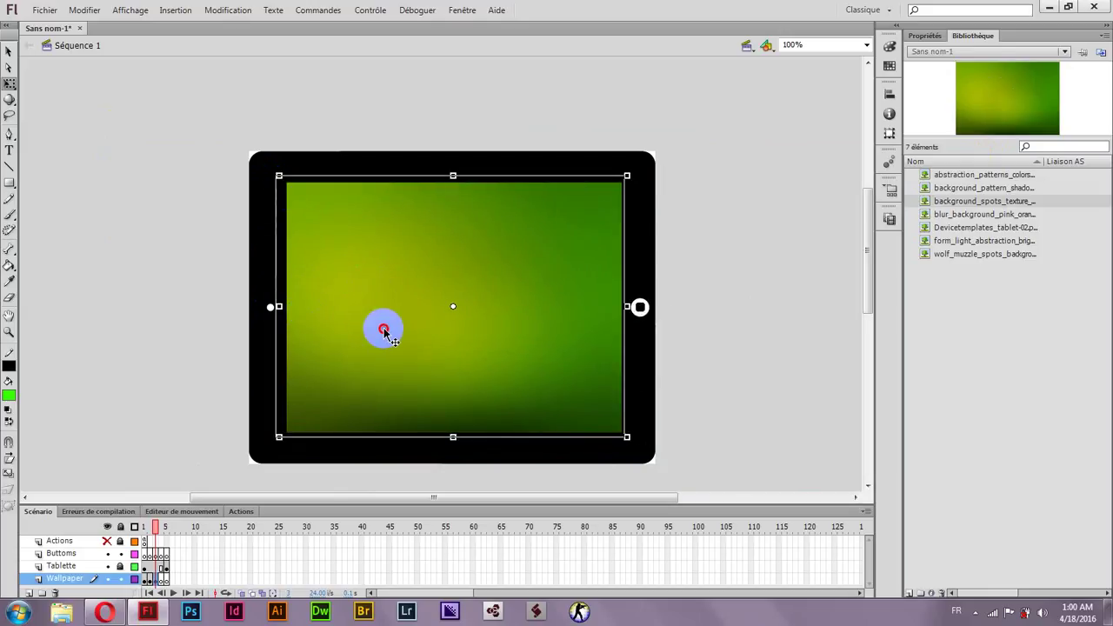
left_click_drag(383, 329, 385, 330)
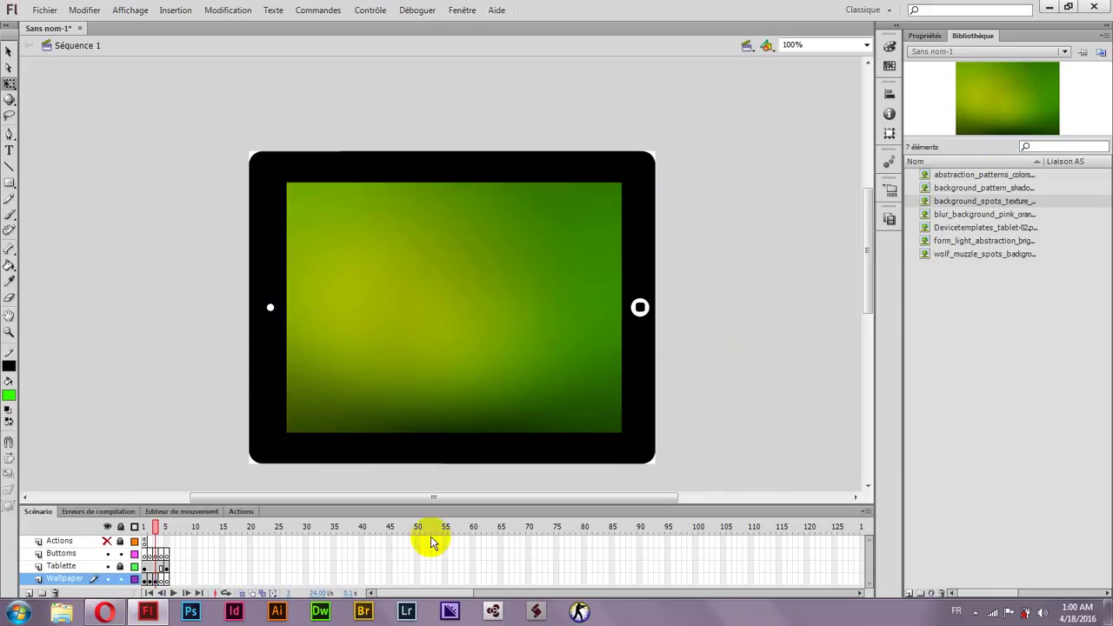
Place the blur_background_pink image from the library on frame 4 of the Wallpaper layer
left_click(161, 581)
left_click(980, 215)
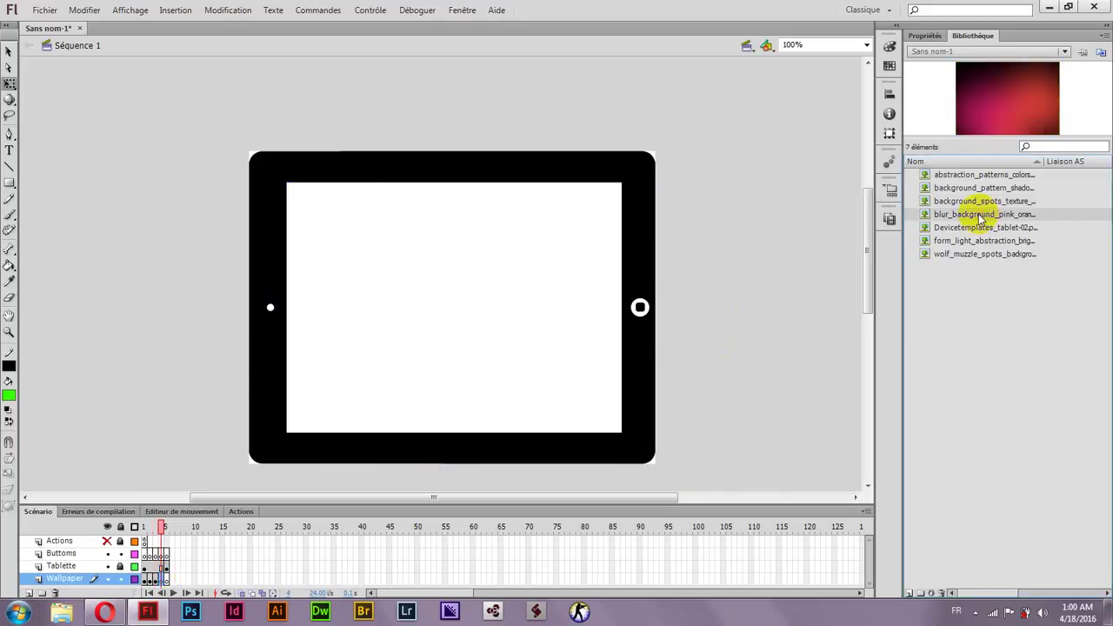
left_click_drag(981, 139, 476, 198)
Shrink the pink blur wallpaper, centre it behind the tablet screen, narrow its width to fit and deselect it
left_click_drag(344, 118, 314, 210)
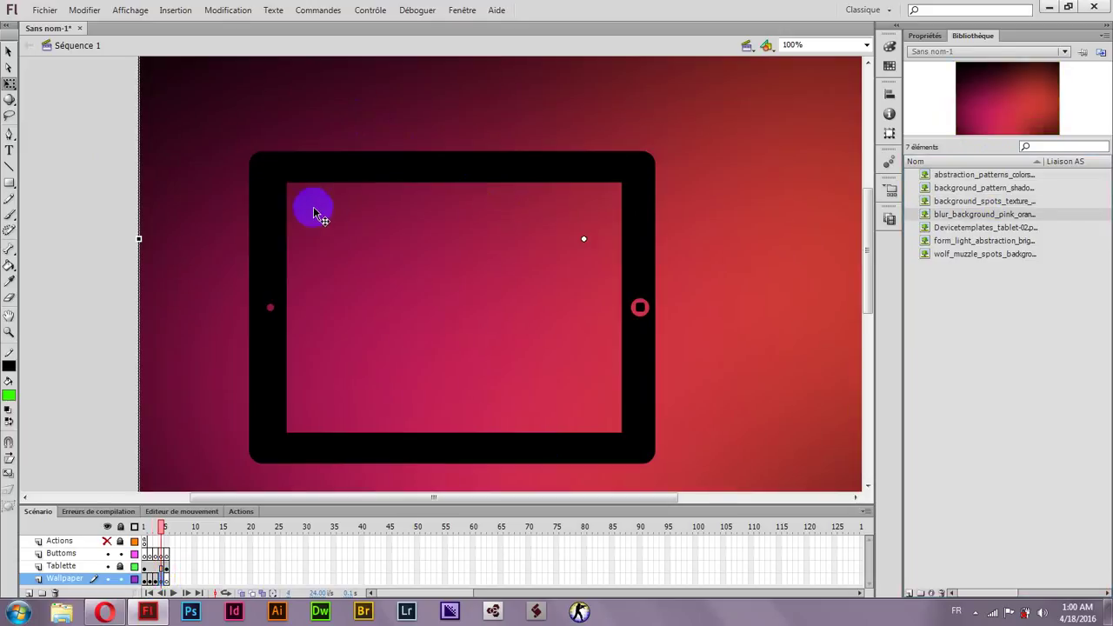
left_click_drag(219, 167, 192, 334)
left_click_drag(82, 187, 335, 342)
left_click_drag(380, 394, 322, 205)
left_click_drag(277, 173, 283, 178)
left_click_drag(360, 233, 348, 235)
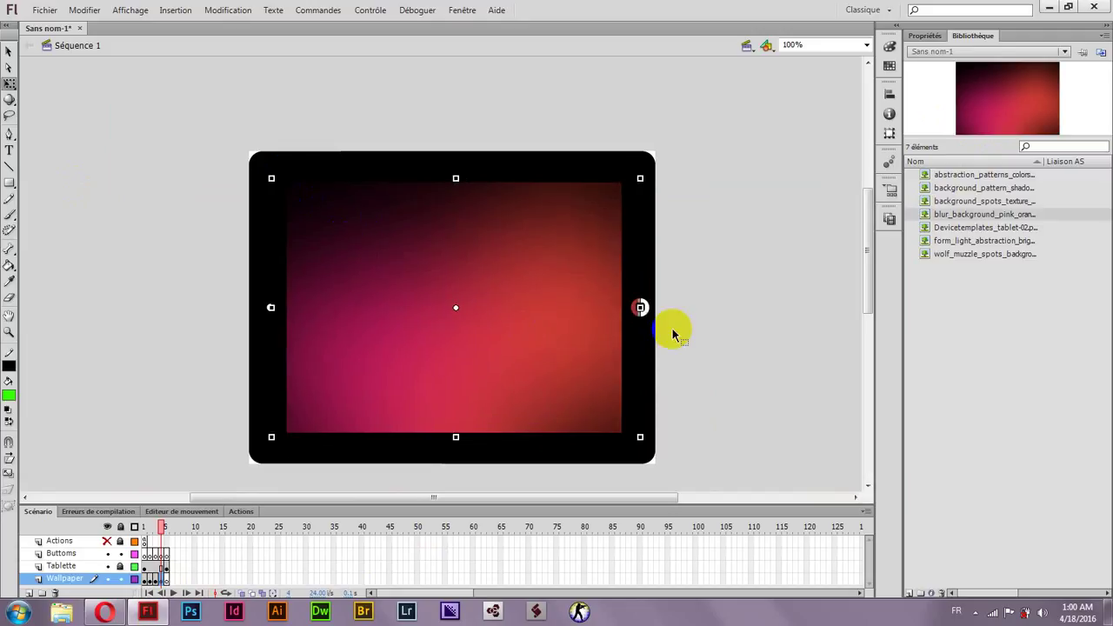
left_click_drag(640, 307, 635, 306)
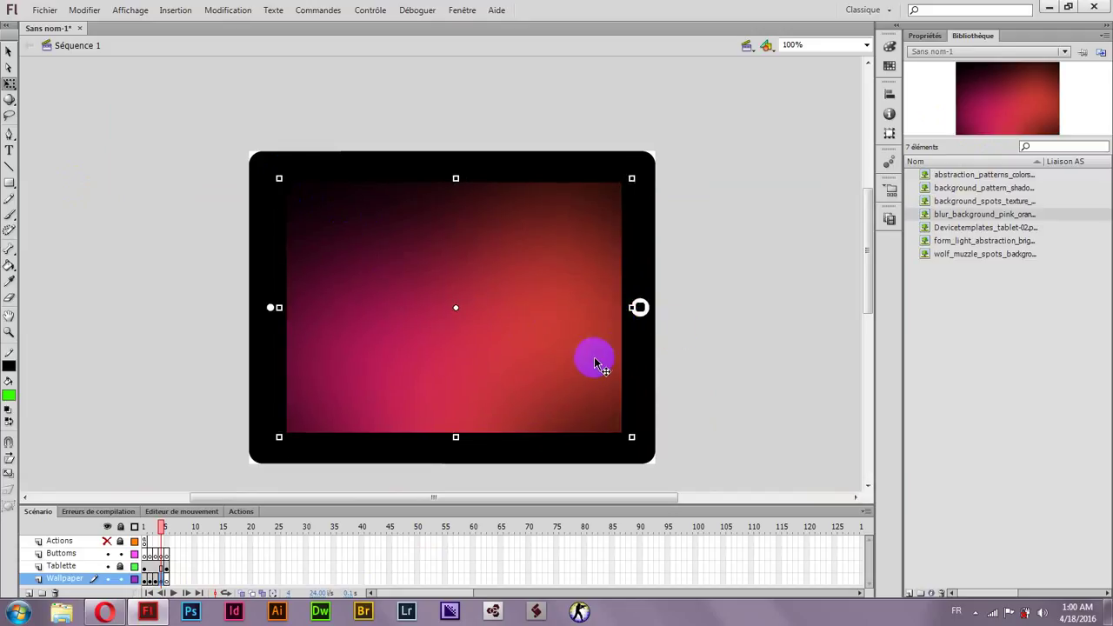
left_click(263, 328)
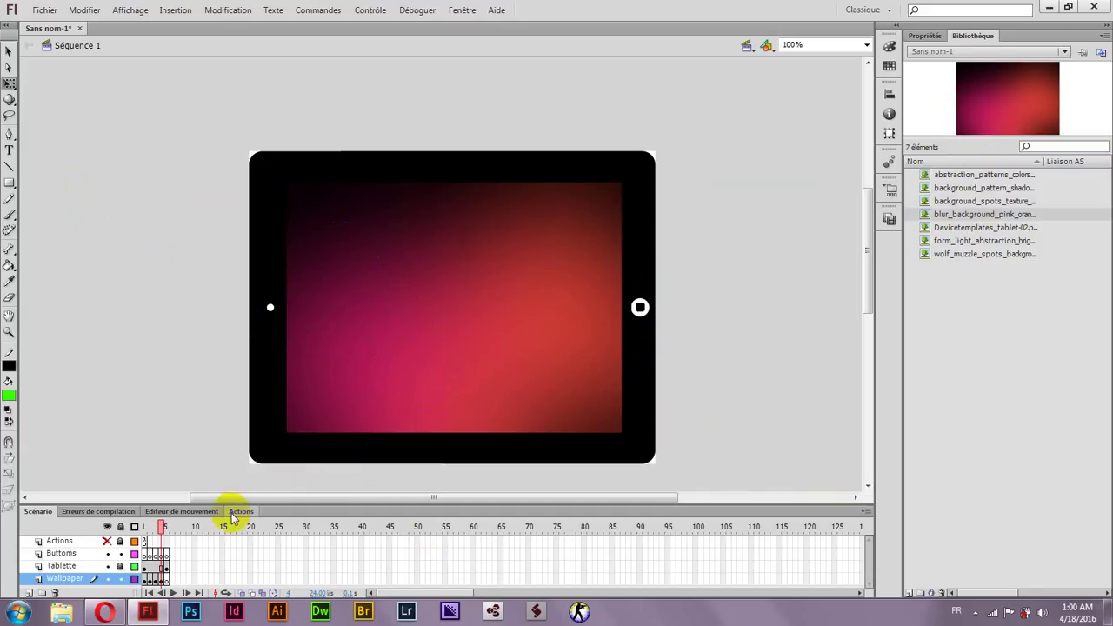
Place the background_pattern image on frame 5 of the Wallpaper layer and resize it to fill the tablet screen
left_click(165, 579)
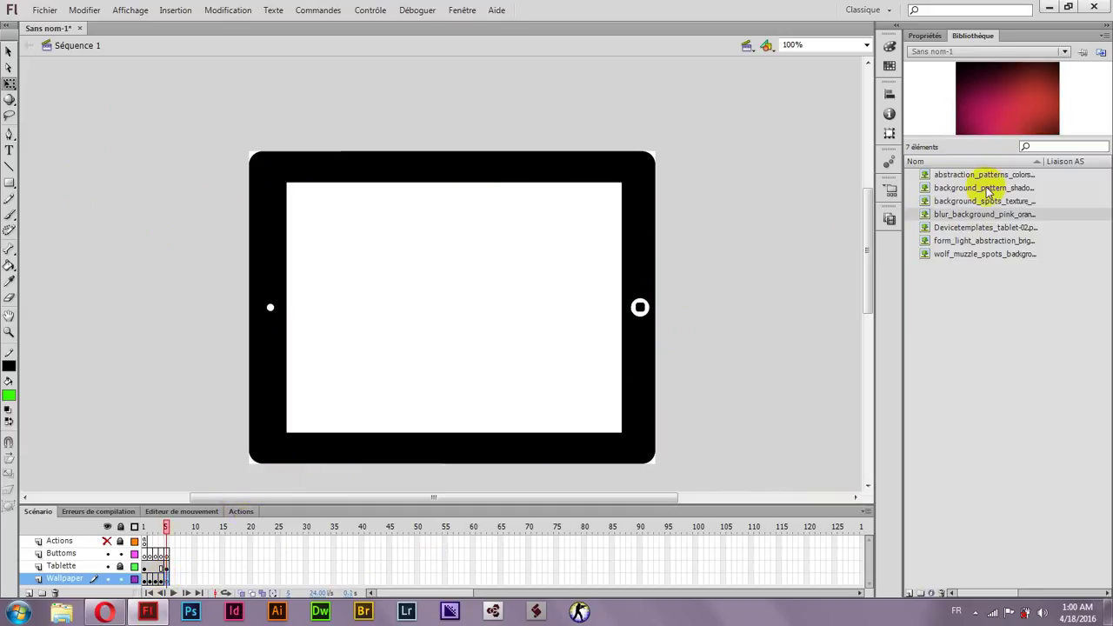
left_click_drag(984, 188, 614, 268)
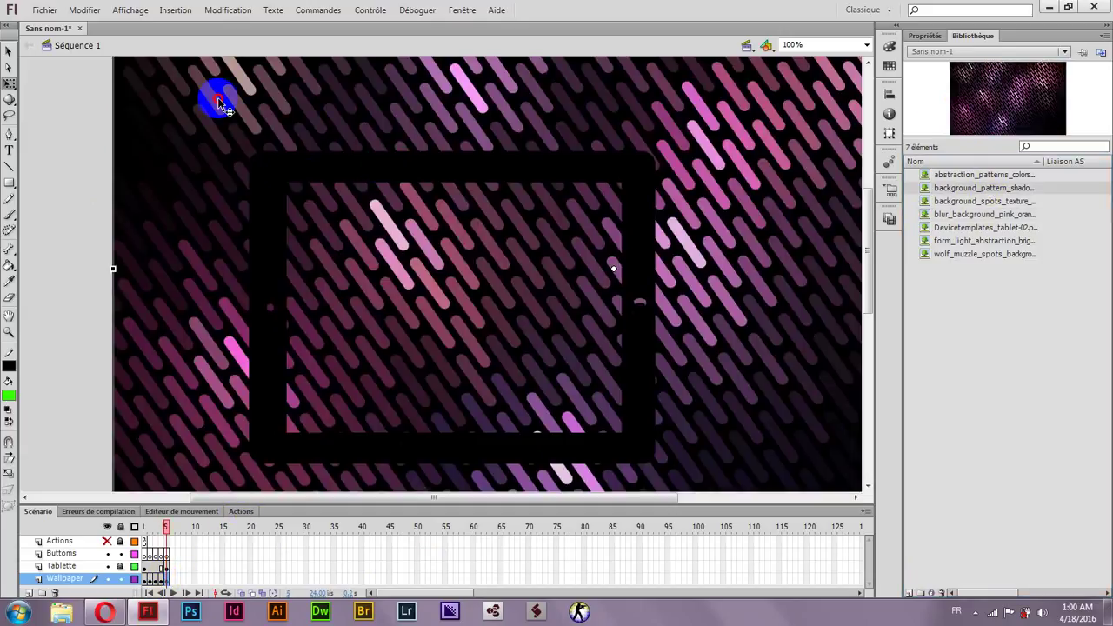
left_click_drag(218, 99, 220, 244)
left_click_drag(124, 113, 266, 177)
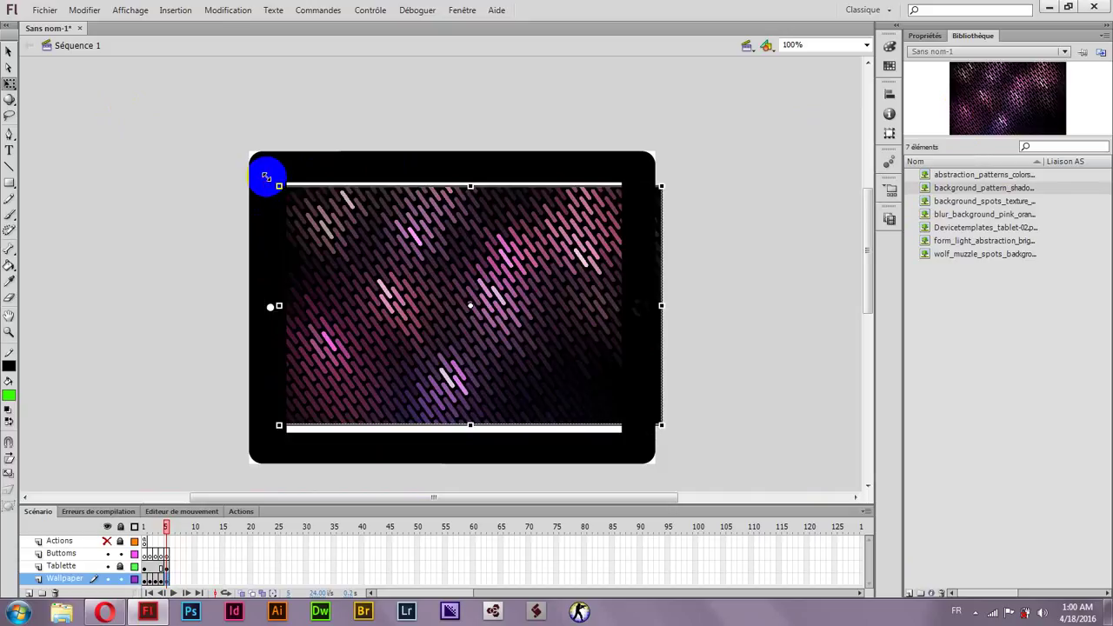
left_click_drag(675, 306, 594, 332)
key("Left")
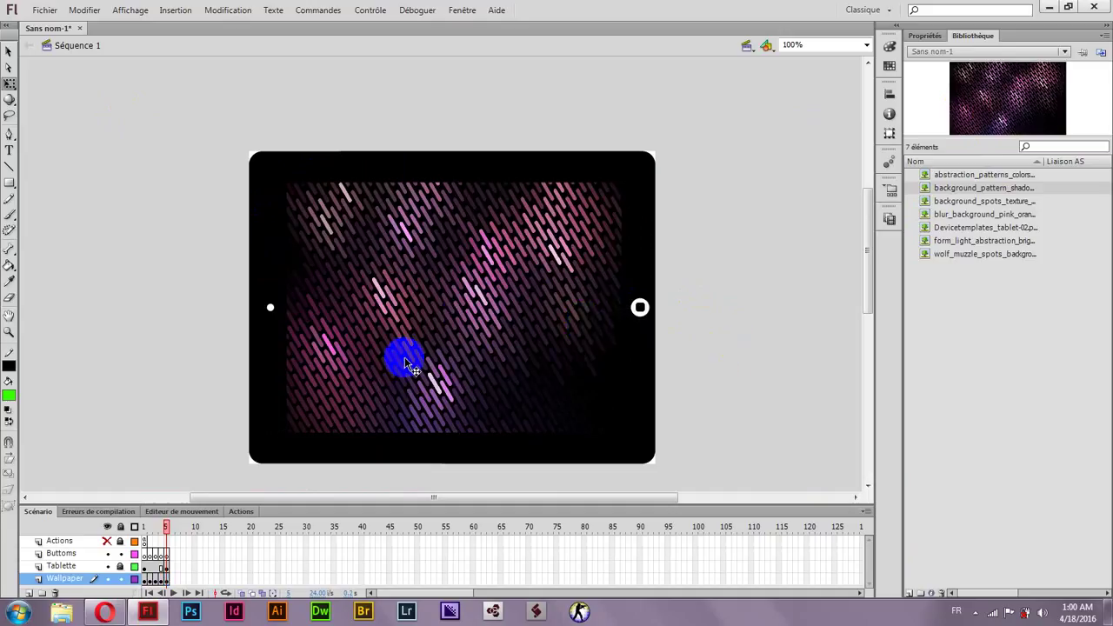
Test the movie to preview the wallpaper frames, and close the preview window
key("ctrl+Return")
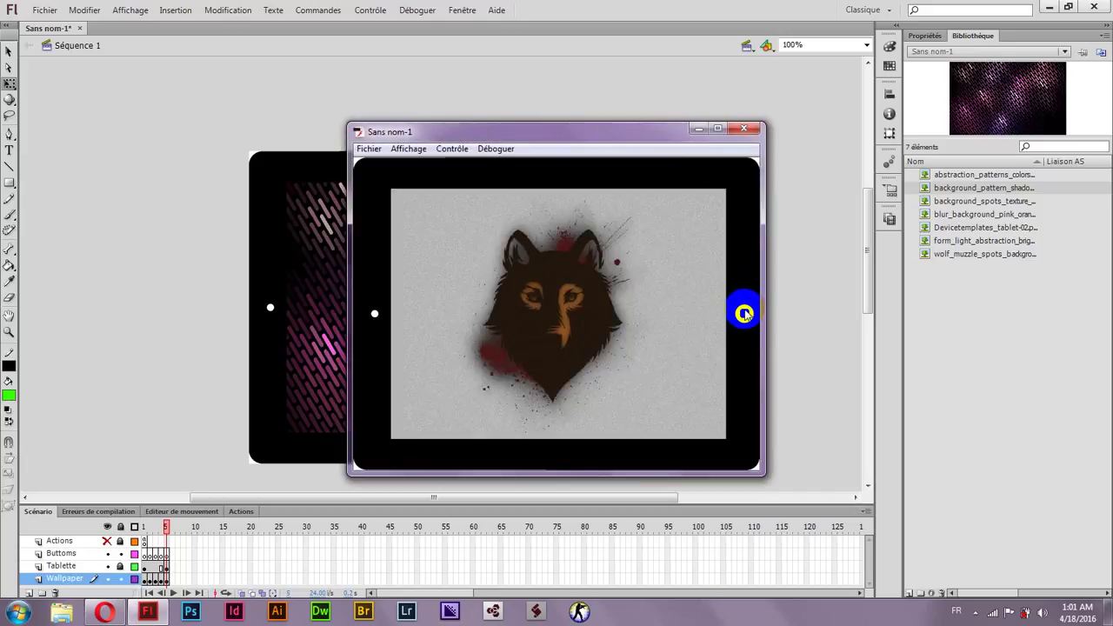
left_click(743, 130)
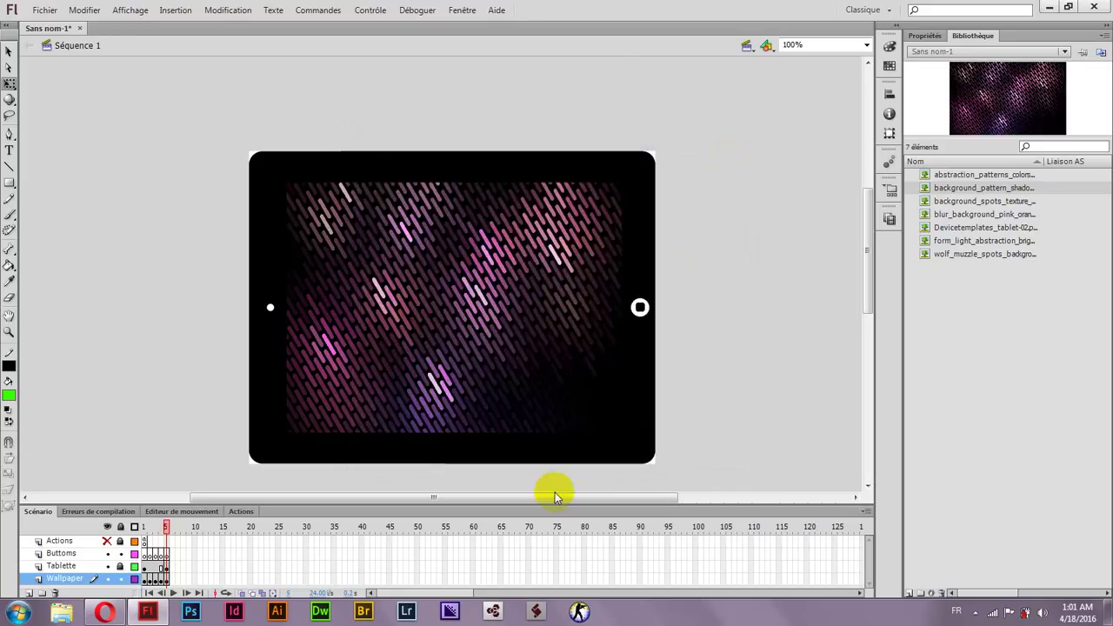
Enlarge the timeline area so all four layers have room, keeping the tablet in view on the stage
left_click_drag(556, 496, 558, 492)
left_click_drag(868, 230, 869, 250)
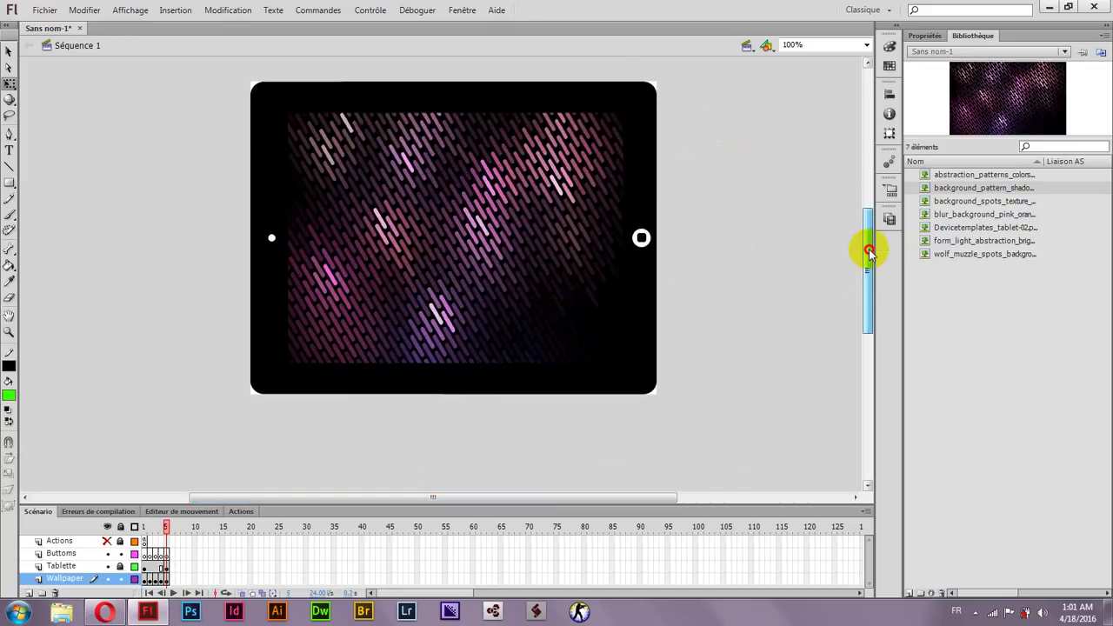
left_click_drag(527, 504, 529, 420)
left_click_drag(864, 243, 872, 231)
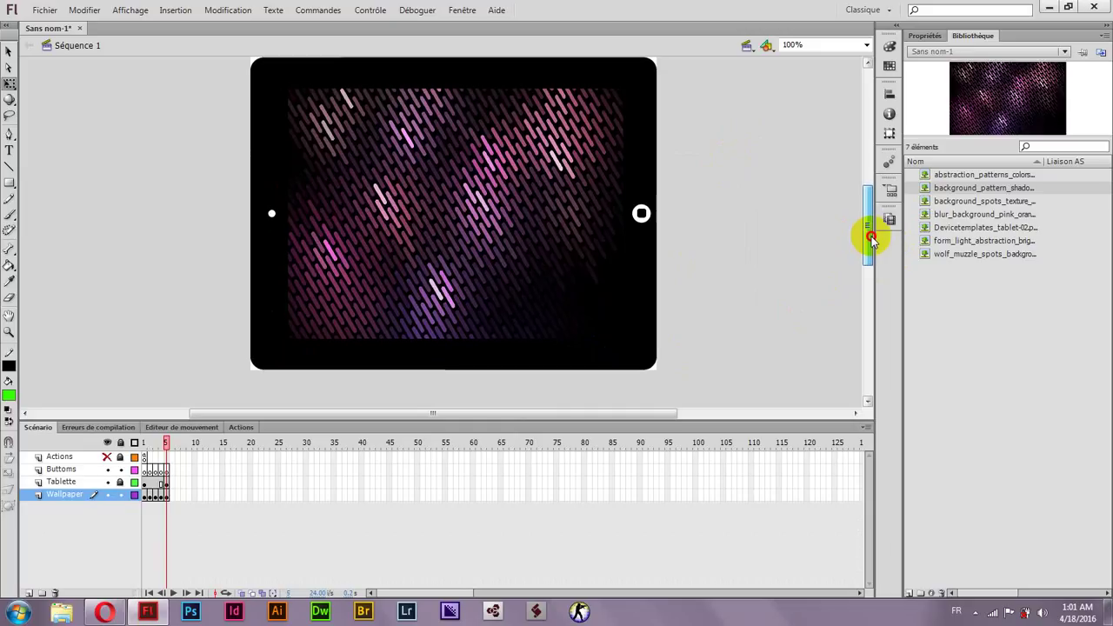
left_click_drag(582, 419, 589, 393)
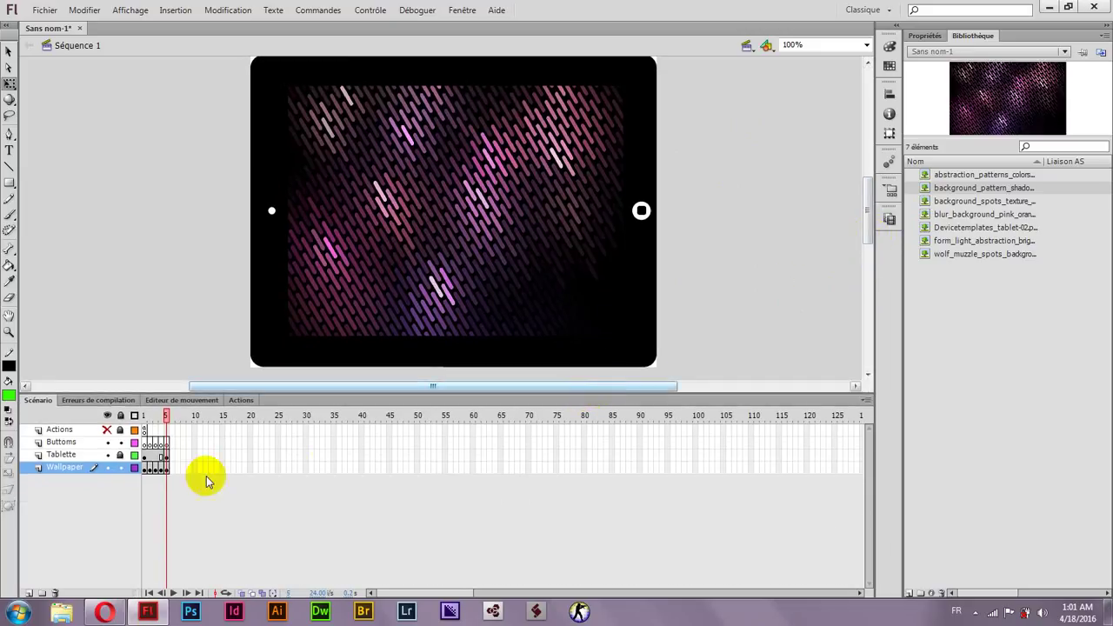
Insert blank keyframes at frames 2, 3, 4 and 5 of the Actions layer
left_click(146, 469)
left_click(145, 443)
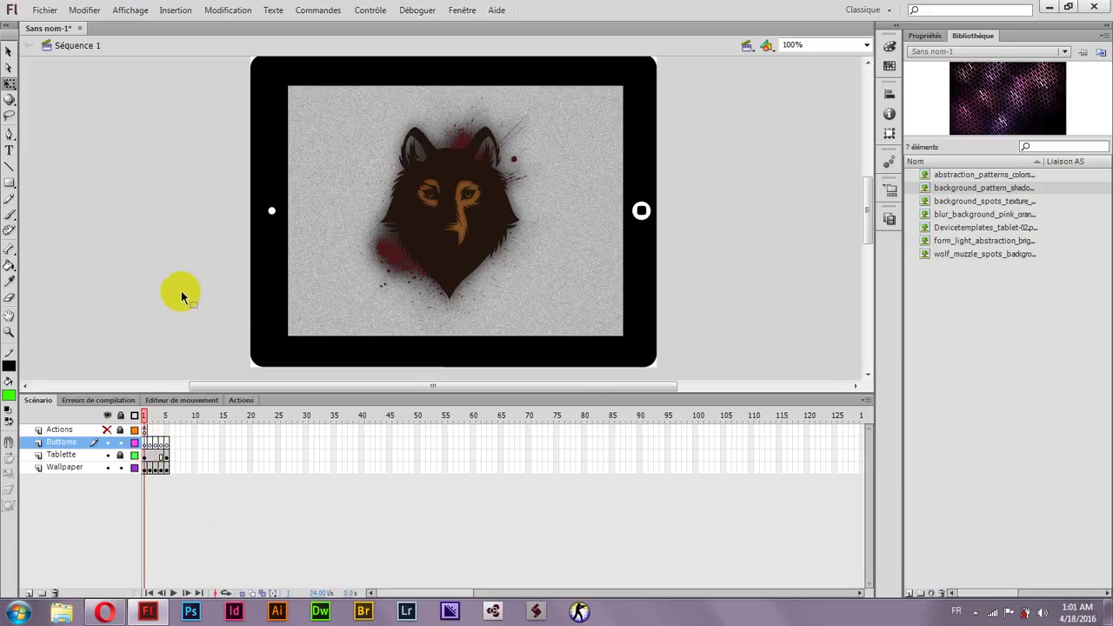
right_click(149, 432)
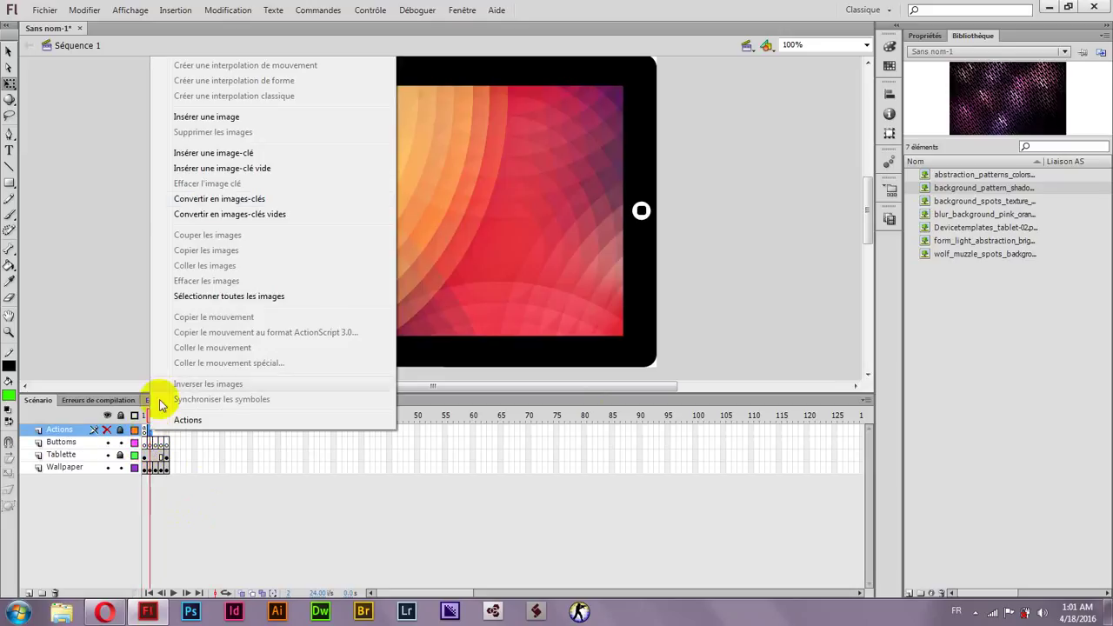
left_click(217, 167)
left_click(156, 430)
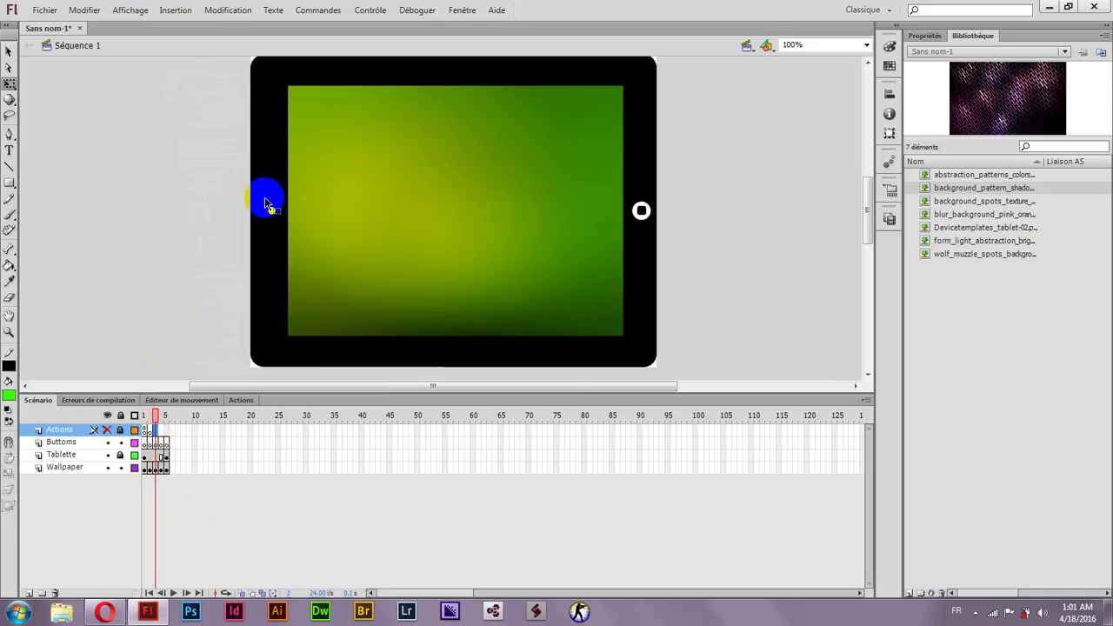
right_click(154, 430)
left_click(270, 154)
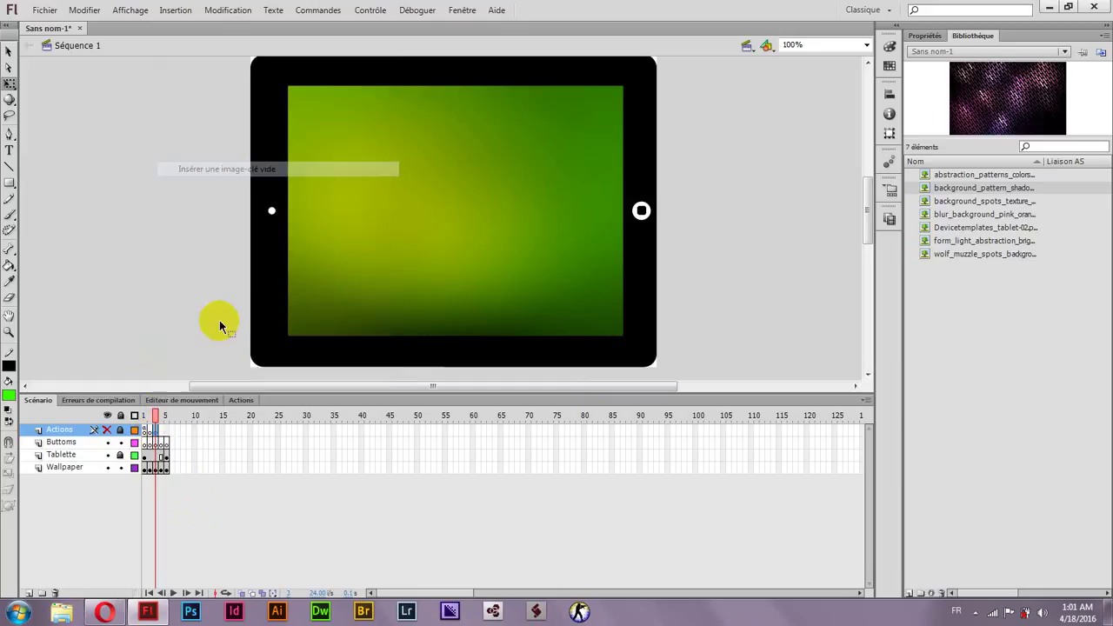
left_click(159, 431)
right_click(160, 430)
left_click(257, 170)
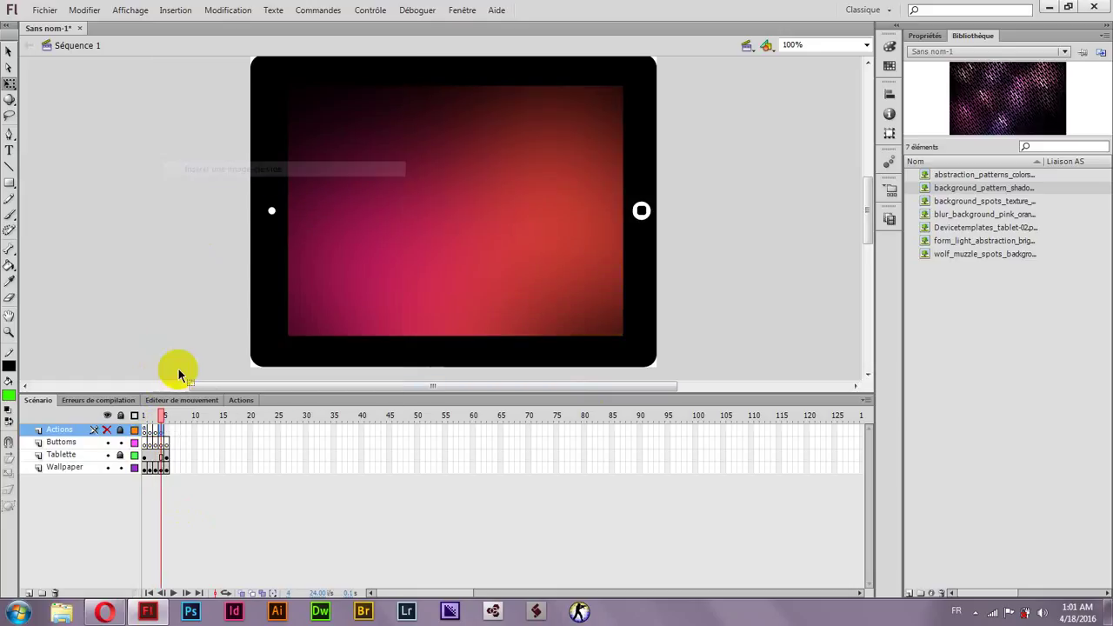
right_click(169, 429)
left_click(257, 169)
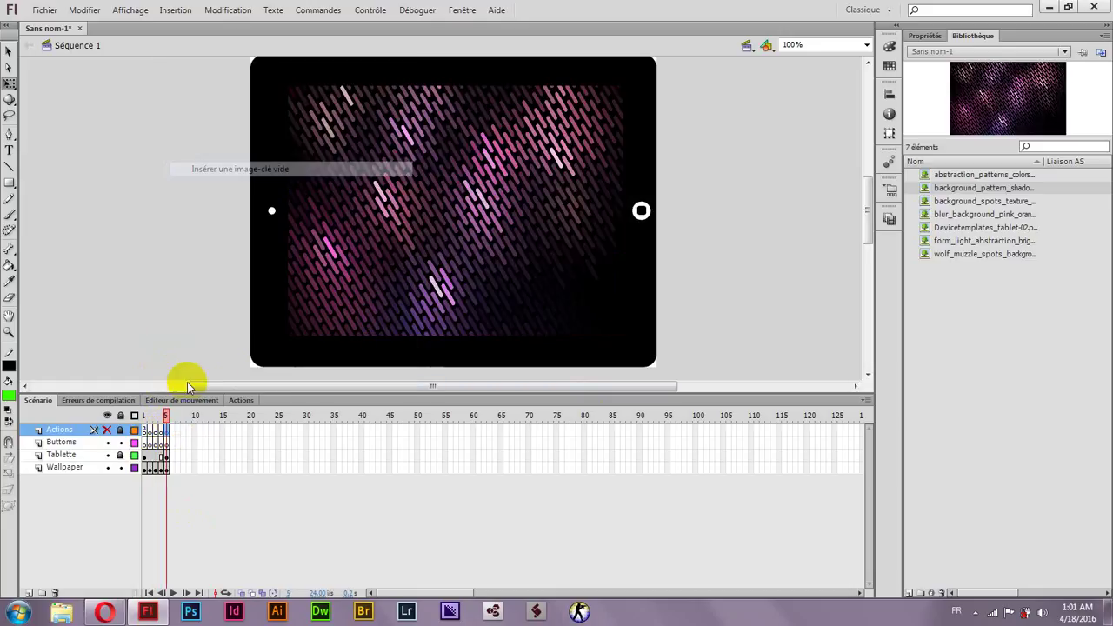
Copy the stop(); script from frame 1 of the Actions layer and paste it into frame 2
left_click(145, 430)
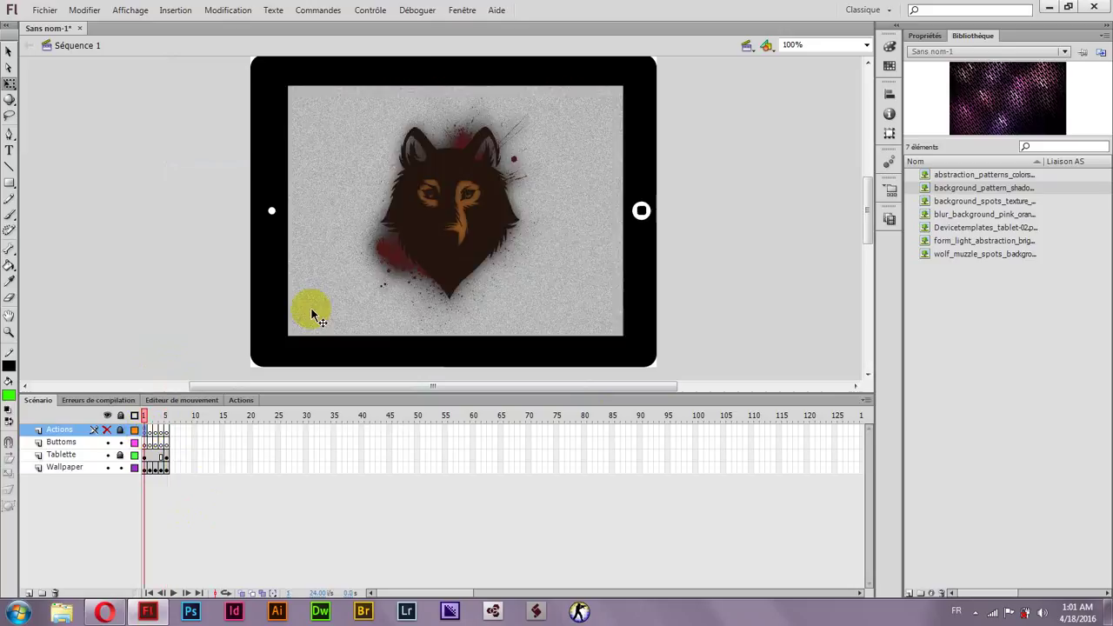
left_click(234, 400)
left_click_drag(242, 415, 127, 420)
key("ctrl+c")
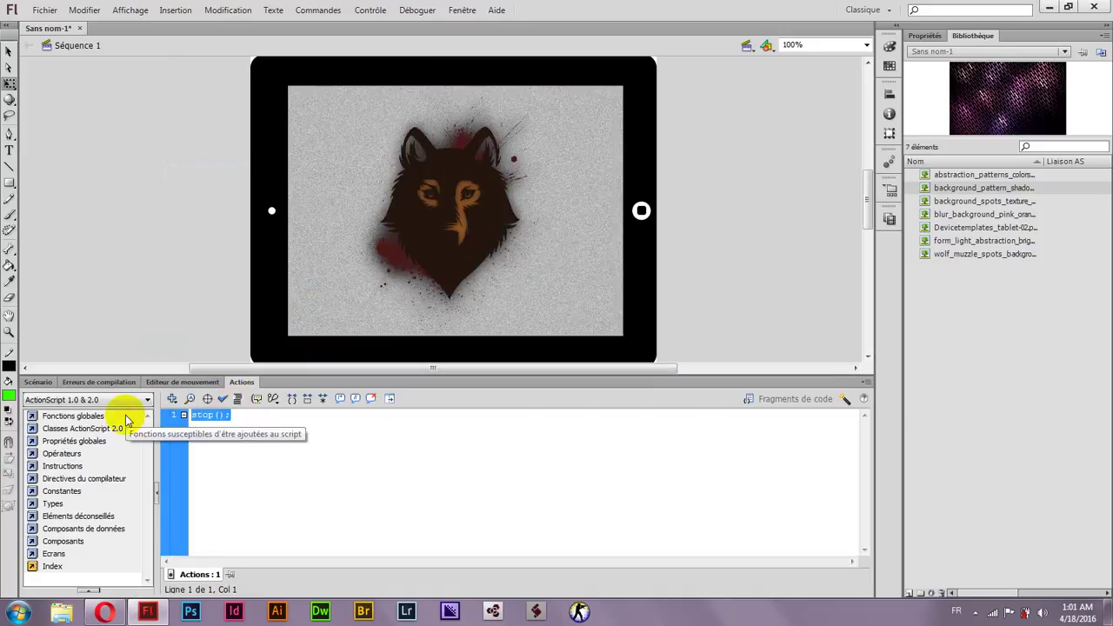
left_click(39, 382)
left_click(153, 419)
left_click(241, 382)
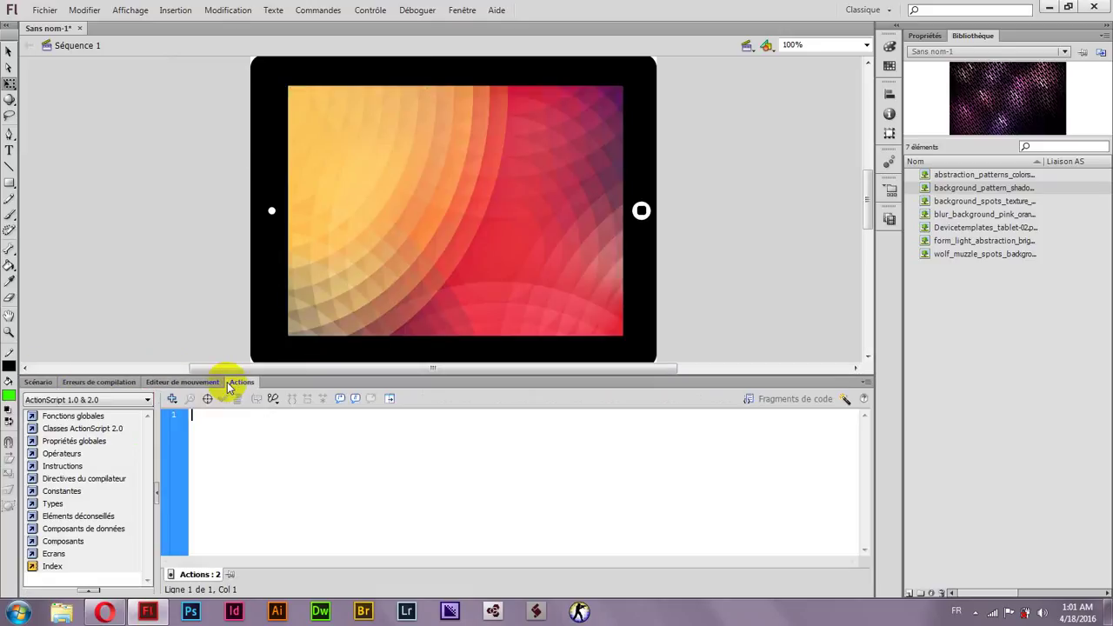
key("ctrl+v")
left_click(39, 382)
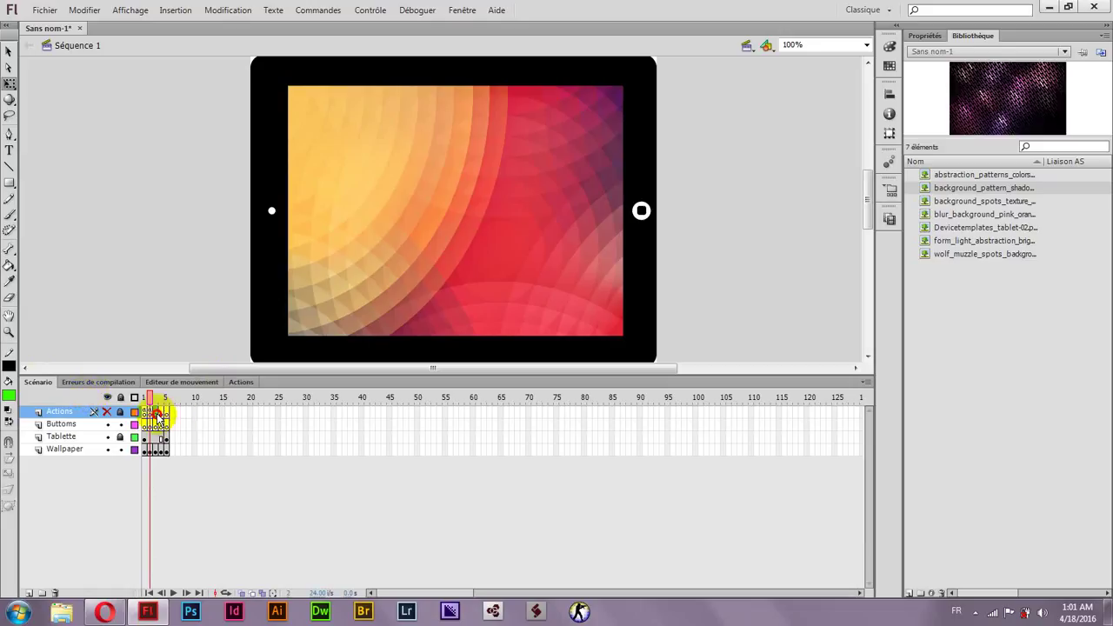
Paste the stop(); script into frames 3, 4 and 5 of the Actions layer
left_click(157, 415)
left_click(235, 383)
left_click(39, 382)
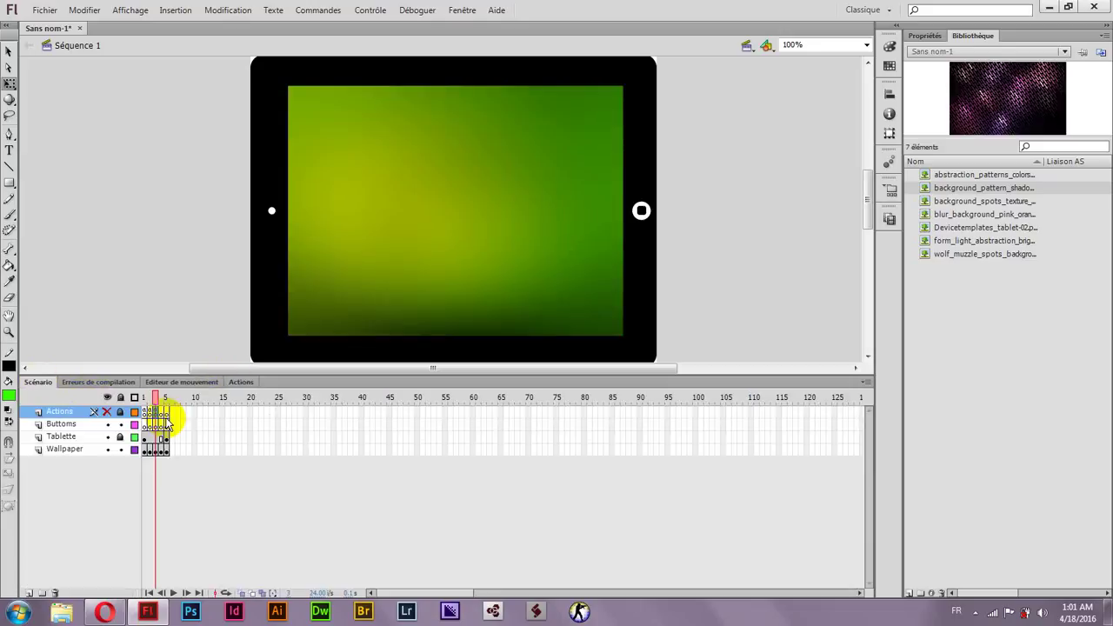
left_click(160, 416)
left_click(233, 382)
key("ctrl+v")
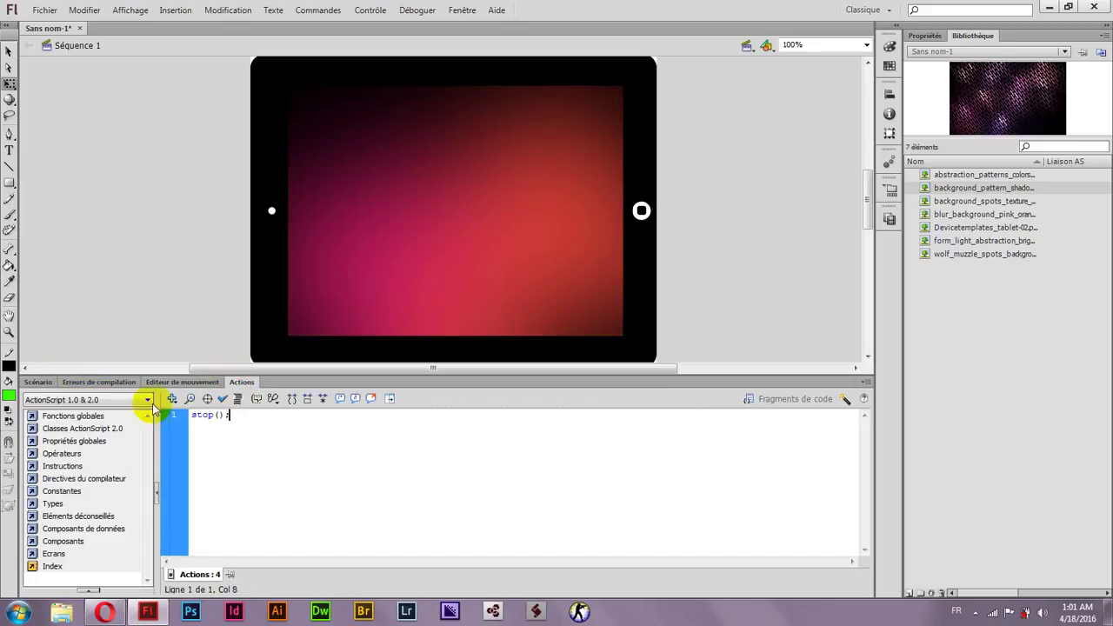
left_click(39, 382)
left_click(164, 414)
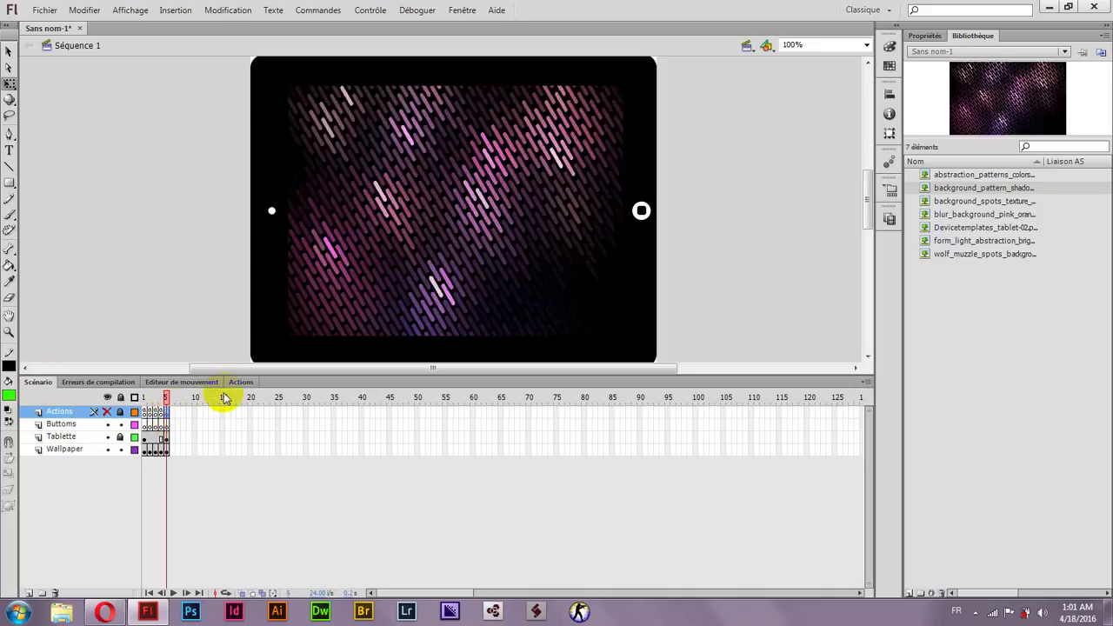
left_click(238, 382)
key("ctrl+v")
left_click(32, 383)
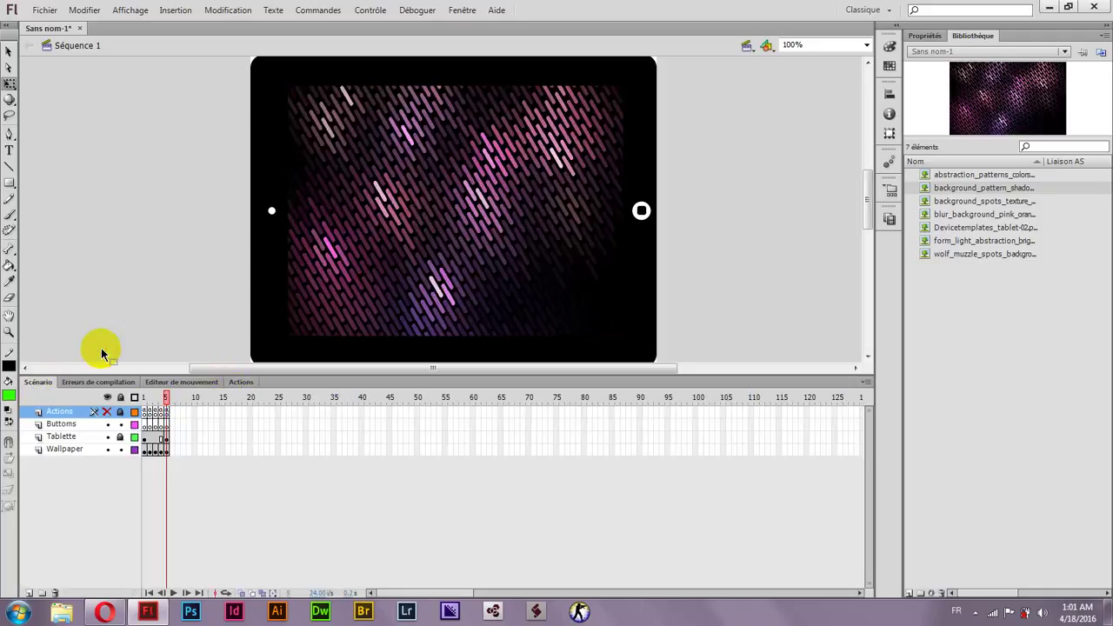
Label frame 1 of the Actions layer "menu"
left_click(145, 424)
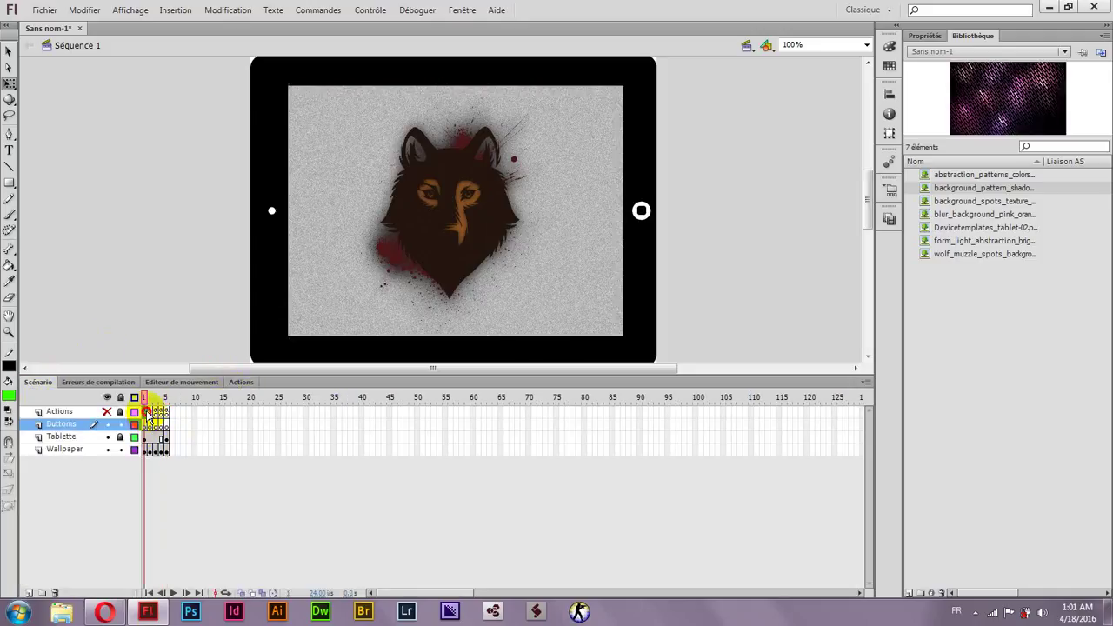
left_click(147, 412)
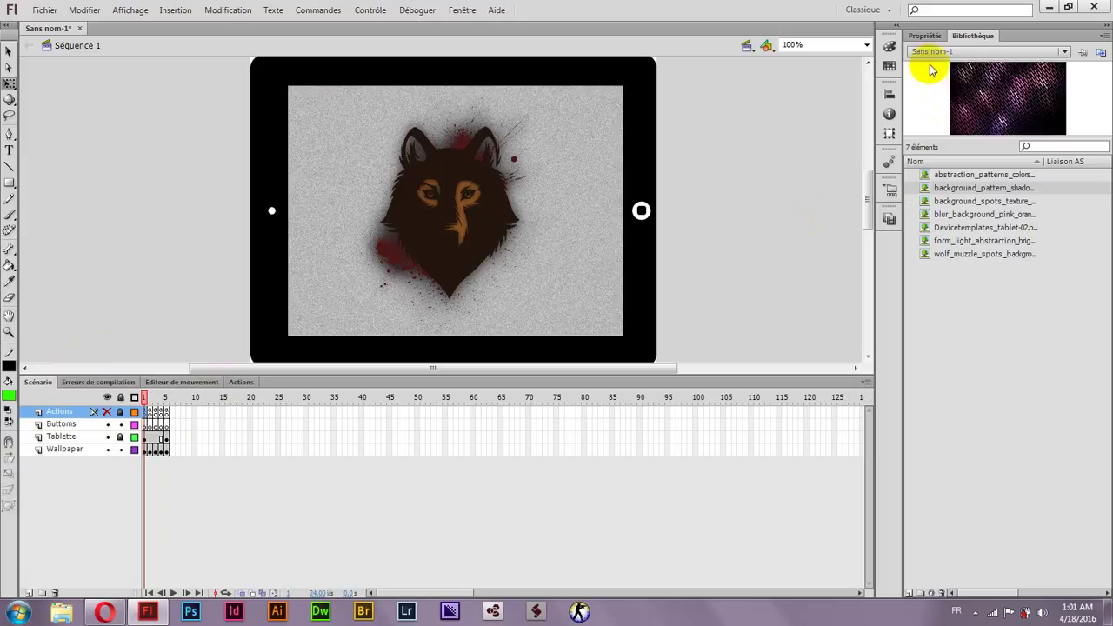
left_click(925, 36)
left_click(986, 109)
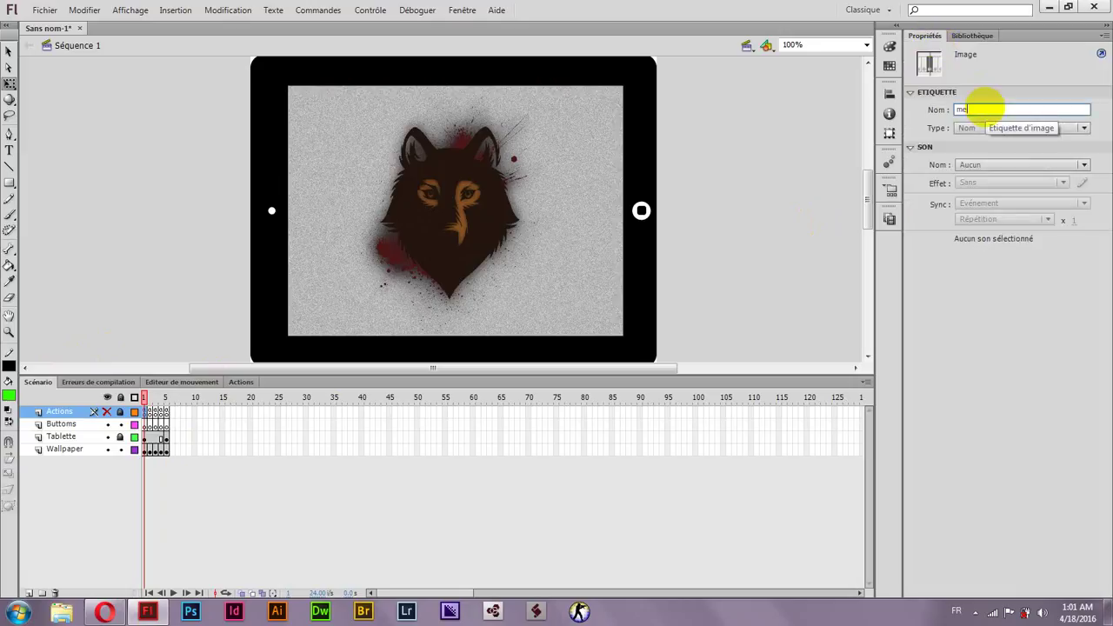
type("menu")
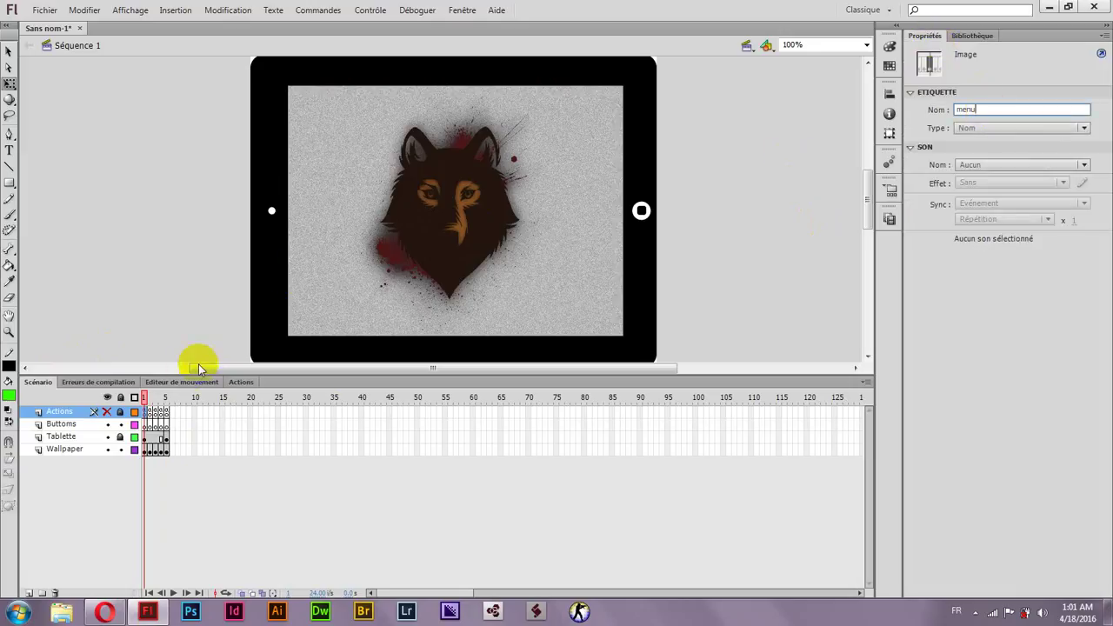
left_click(150, 412)
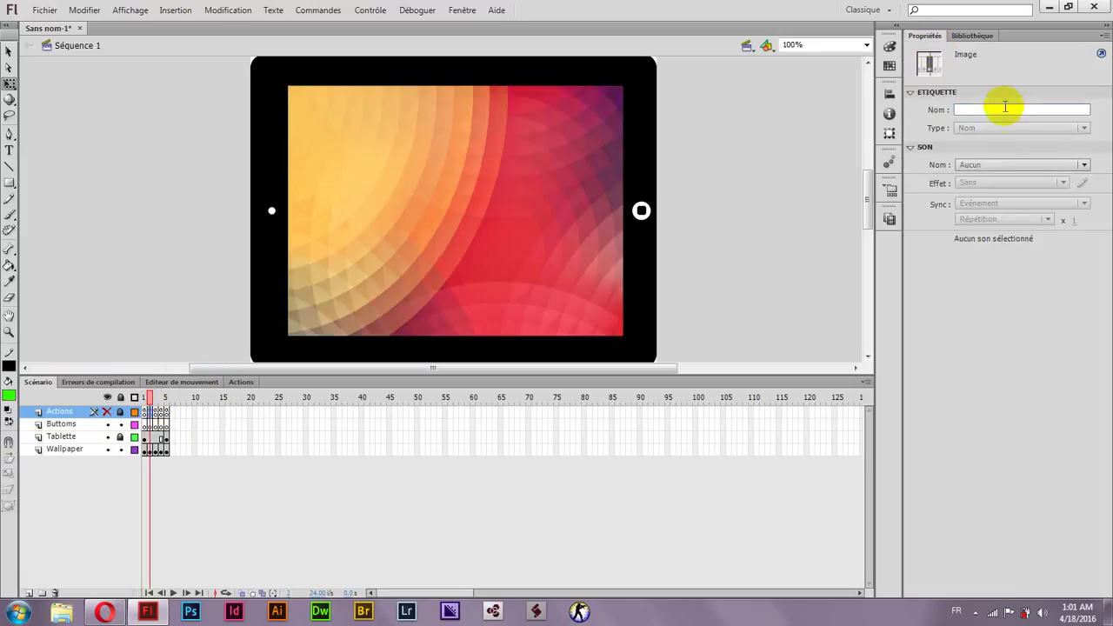
Label frame 1 of the Actions layer "1" and frame 2 "2"
left_click(144, 414)
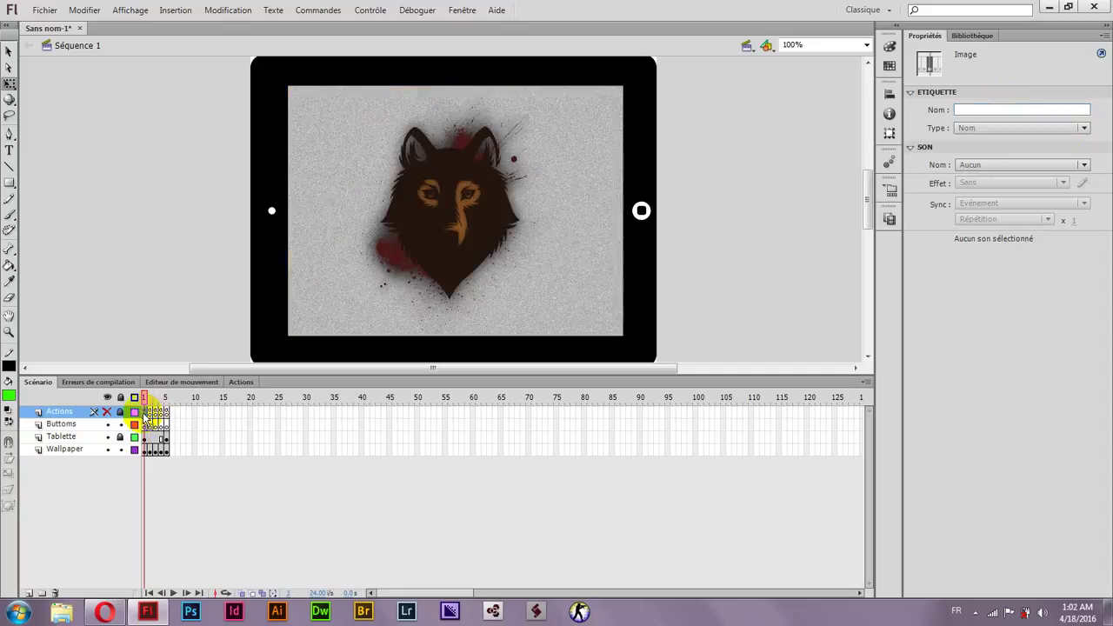
double_click(983, 111)
type("a")
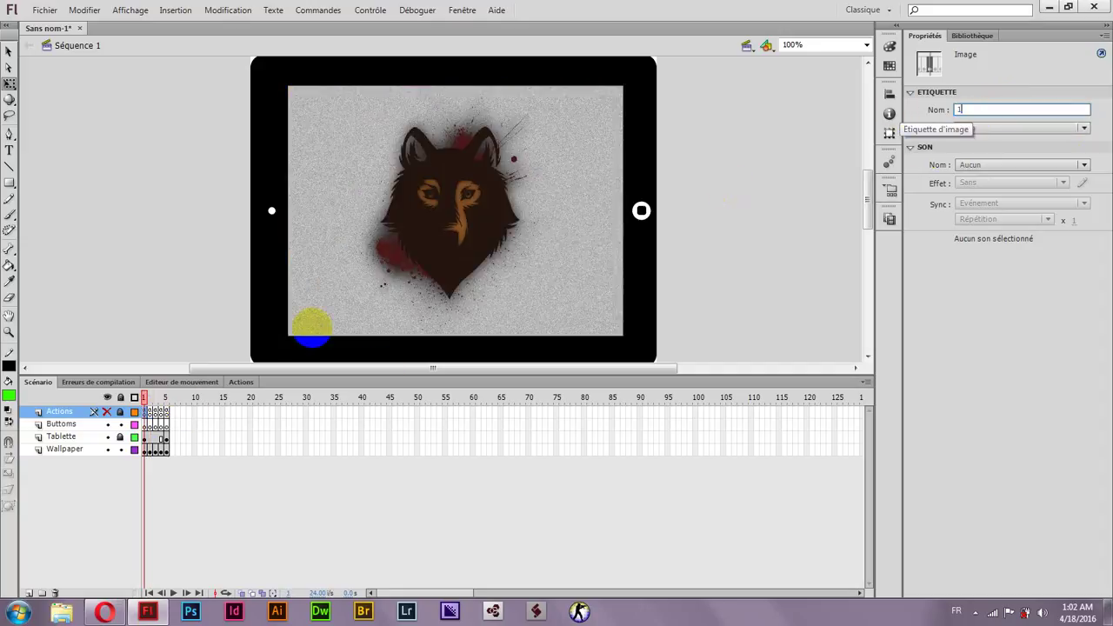
left_click(151, 415)
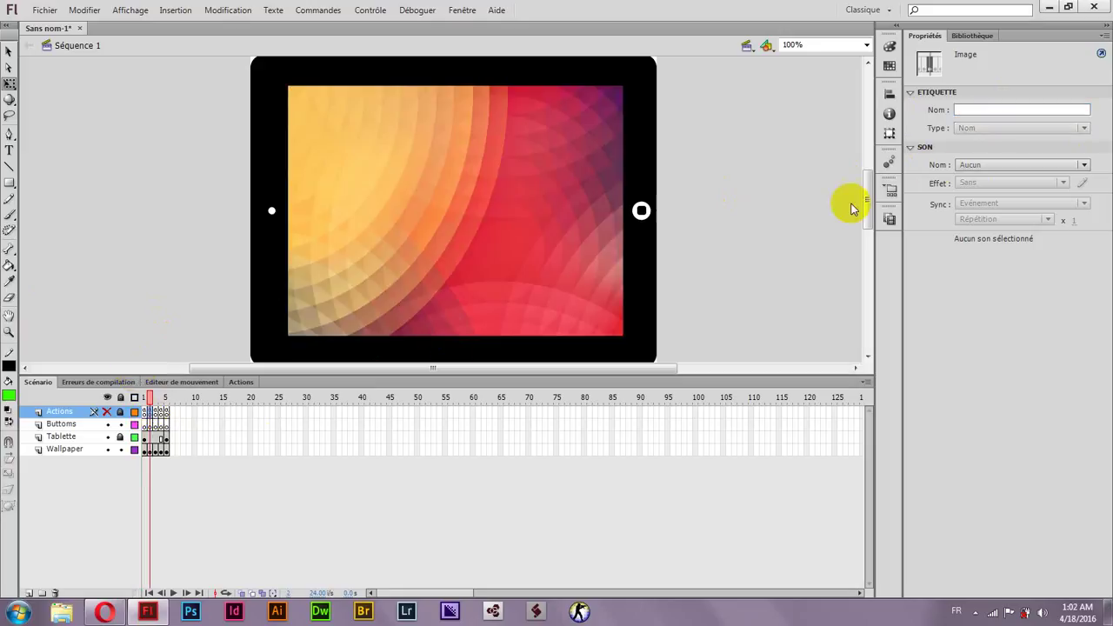
type("2")
left_click(405, 254)
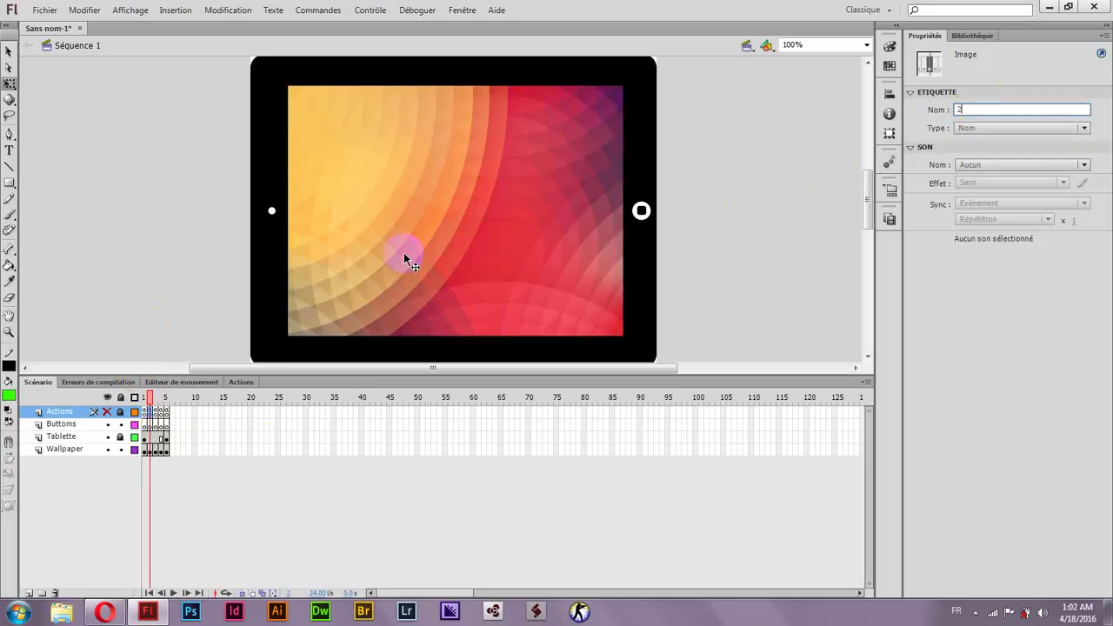
Label frames 3, 4 and 5 of the Actions layer "3", "4" and "5" respectively
left_click(155, 412)
left_click(985, 108)
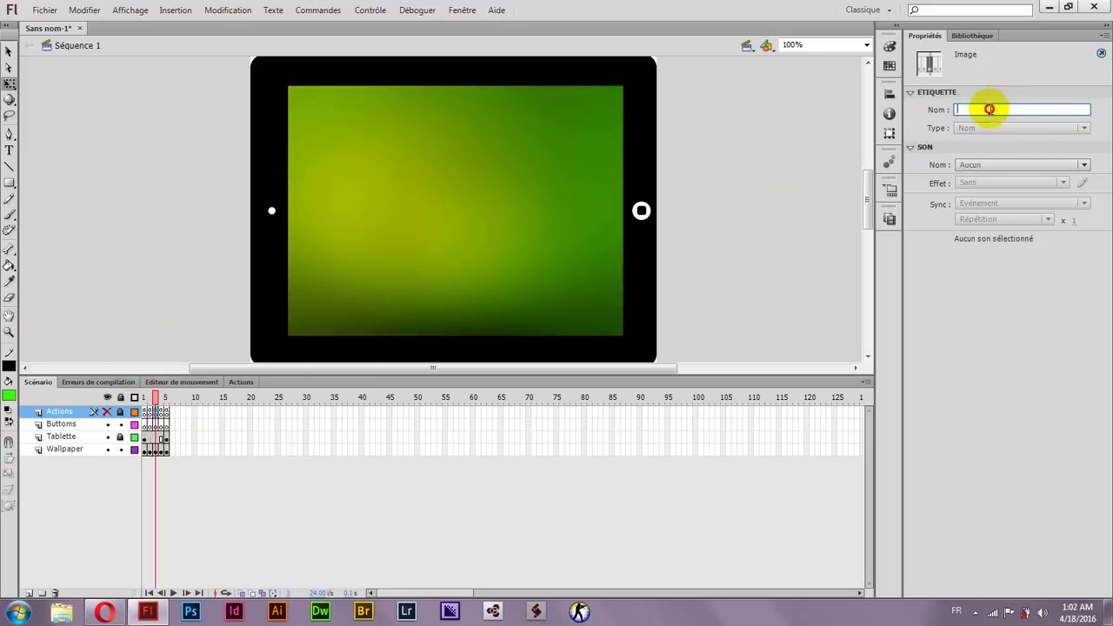
type("3")
left_click(266, 318)
left_click(163, 416)
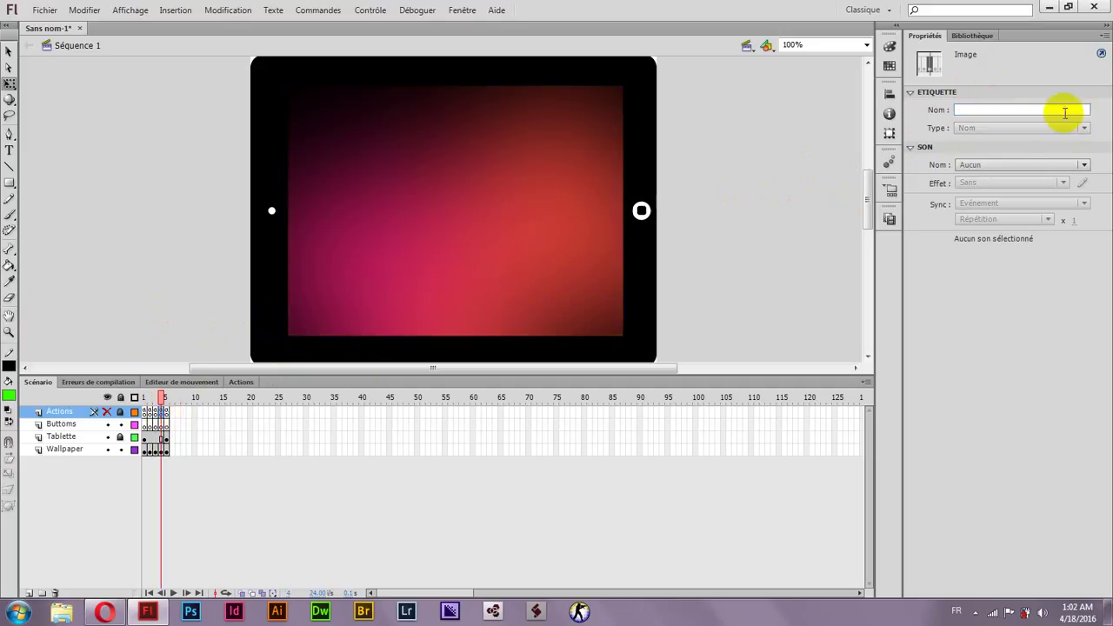
type("4")
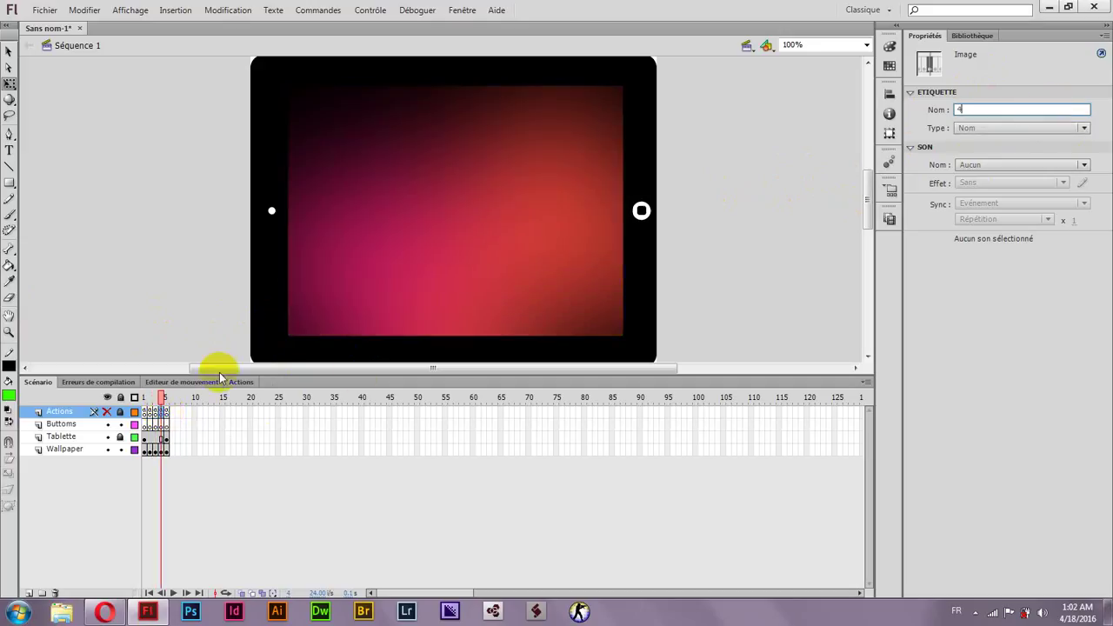
left_click(167, 415)
left_click(980, 106)
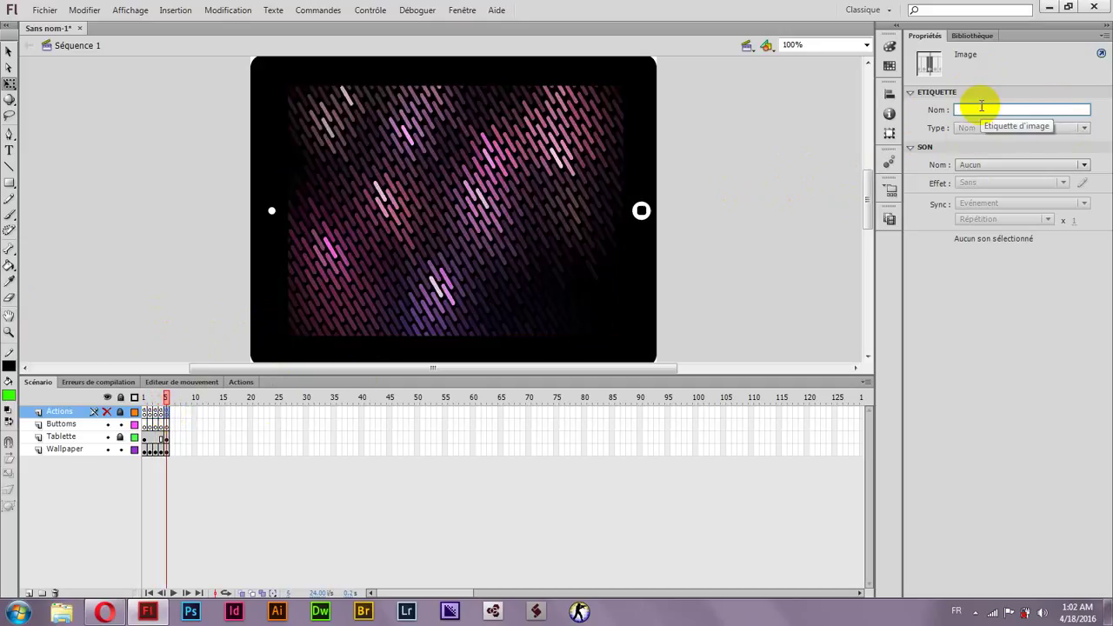
type("5")
left_click(631, 330)
left_click(442, 496)
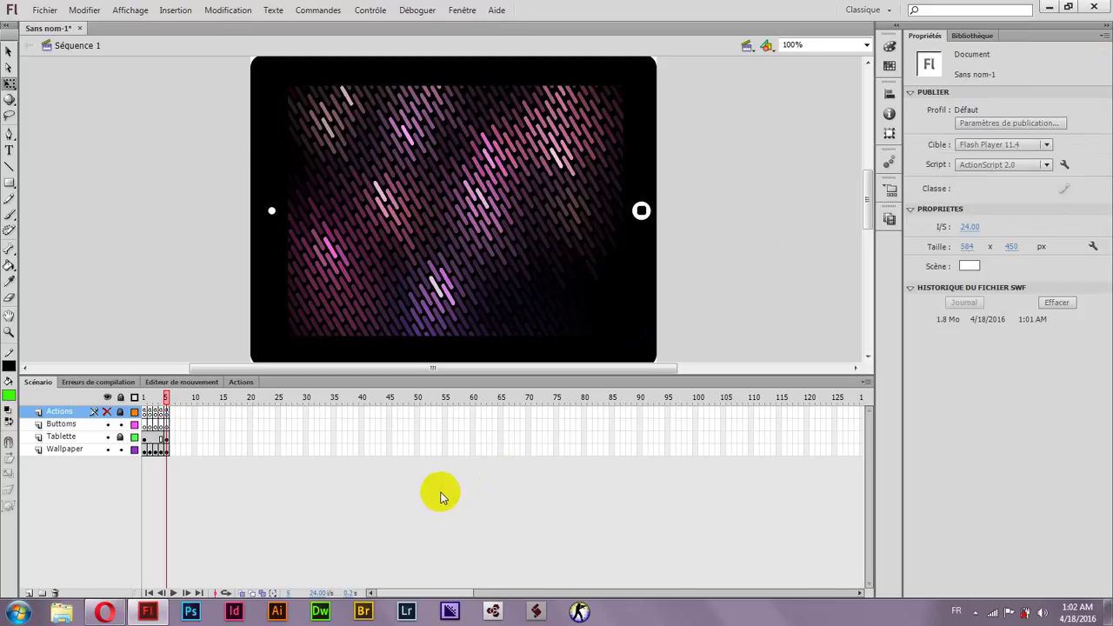
On frame 1 of the Buttoms layer, give the Rectangle tool a dark red fill and dark brown stroke sampled from the wolf wallpaper
left_click_drag(165, 424, 152, 441)
left_click(146, 425)
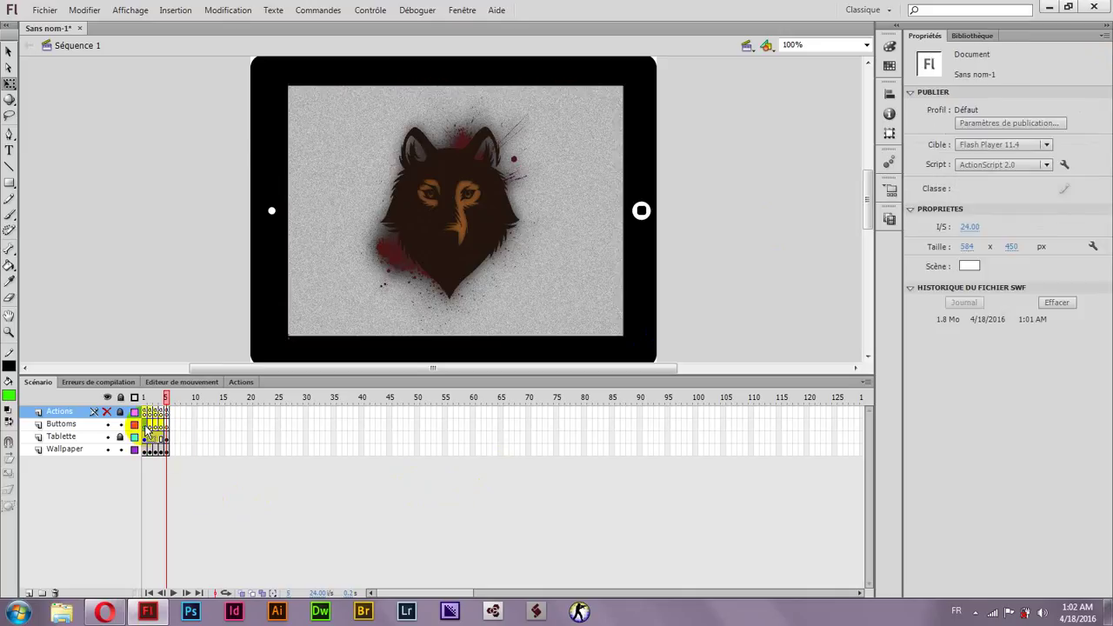
left_click(105, 293)
left_click(9, 185)
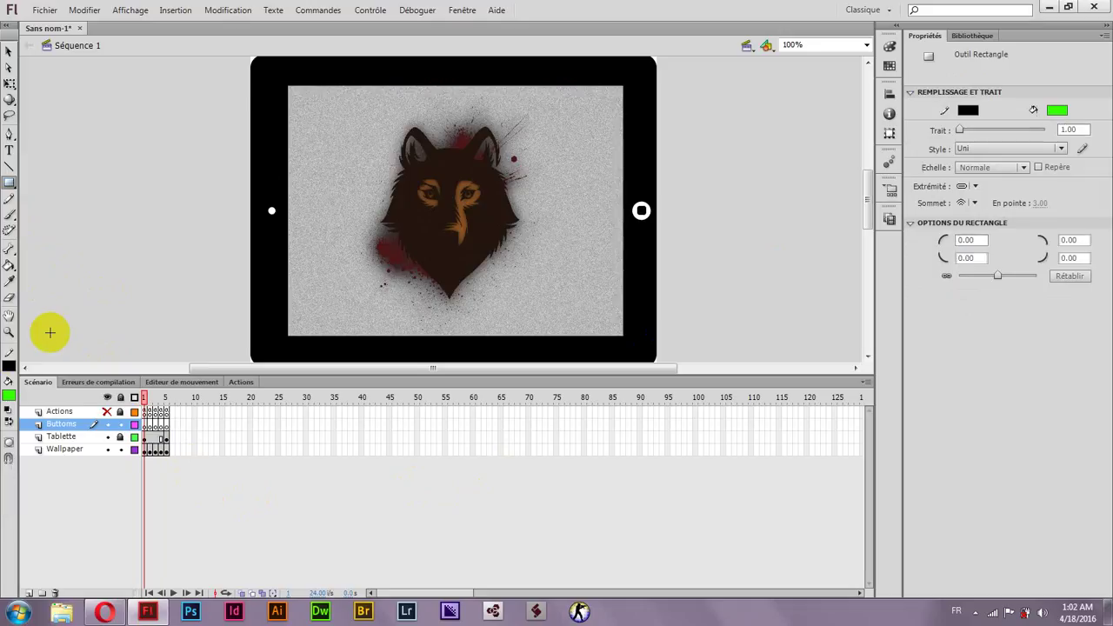
left_click(9, 395)
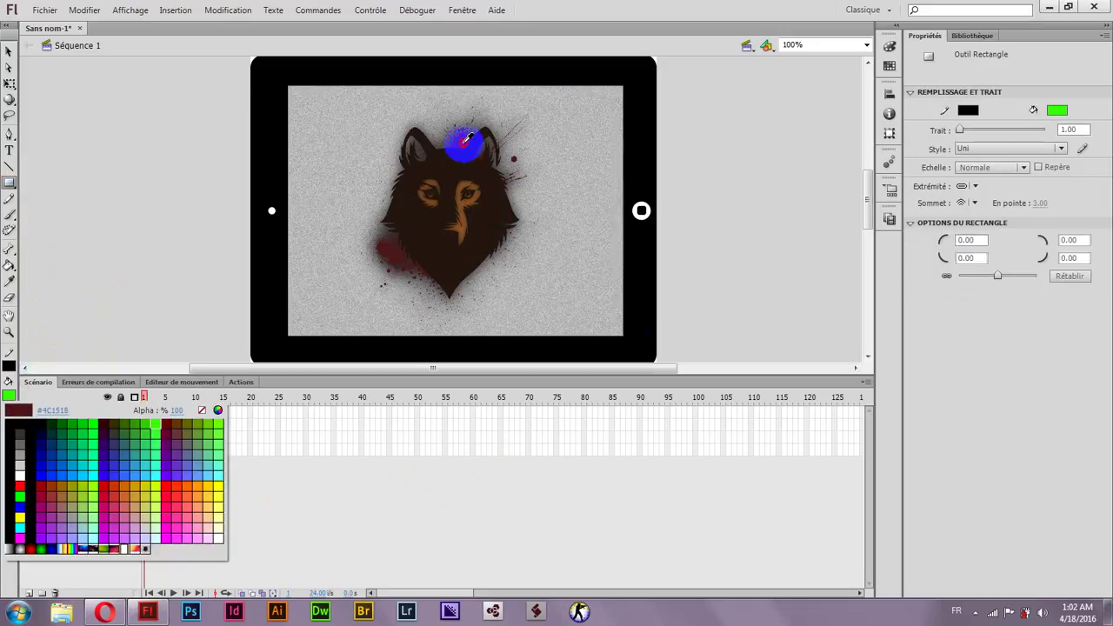
left_click(466, 139)
left_click(11, 366)
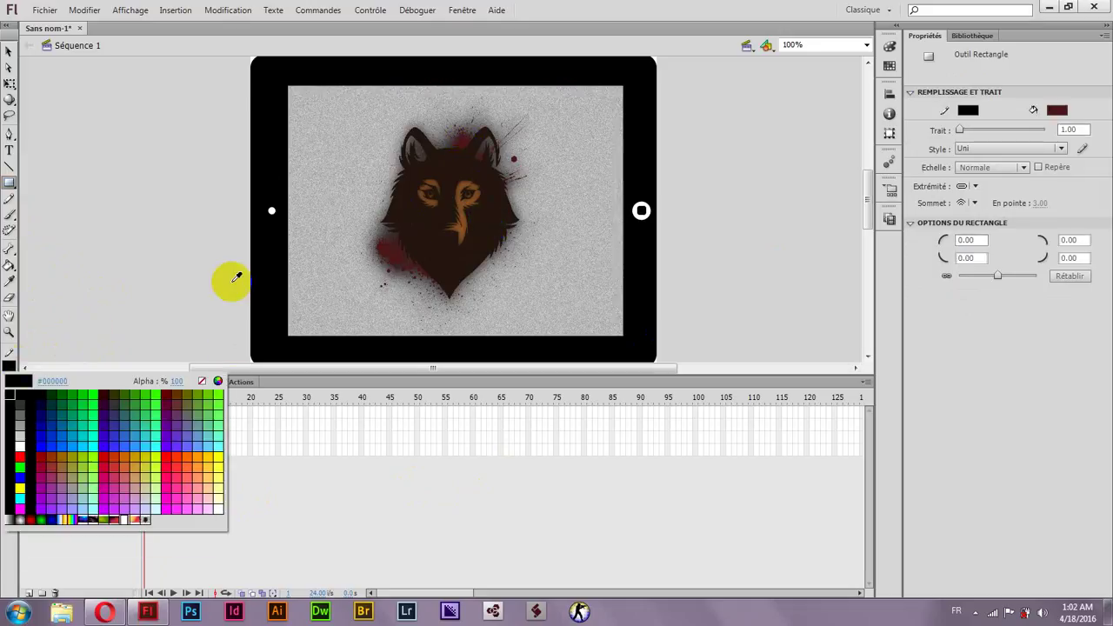
left_click(485, 202)
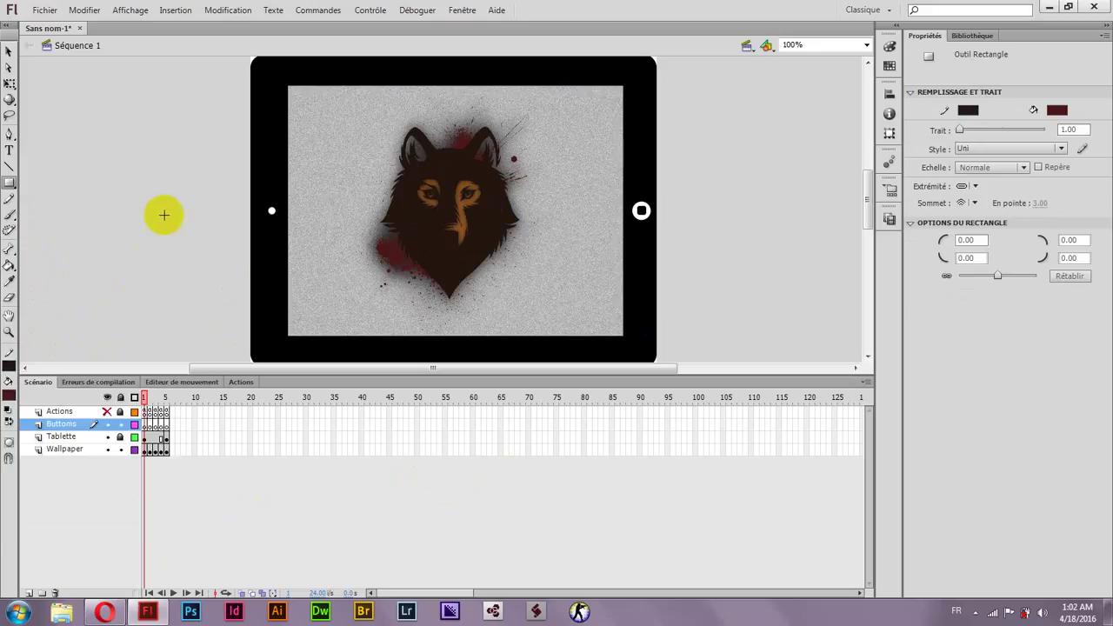
left_click(11, 366)
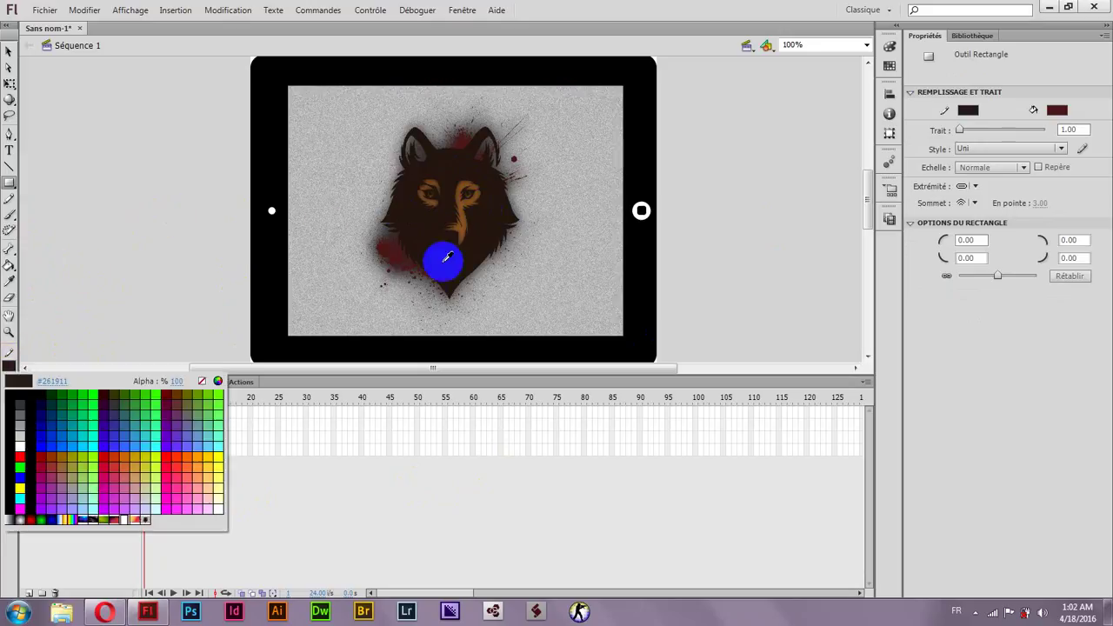
left_click(482, 228)
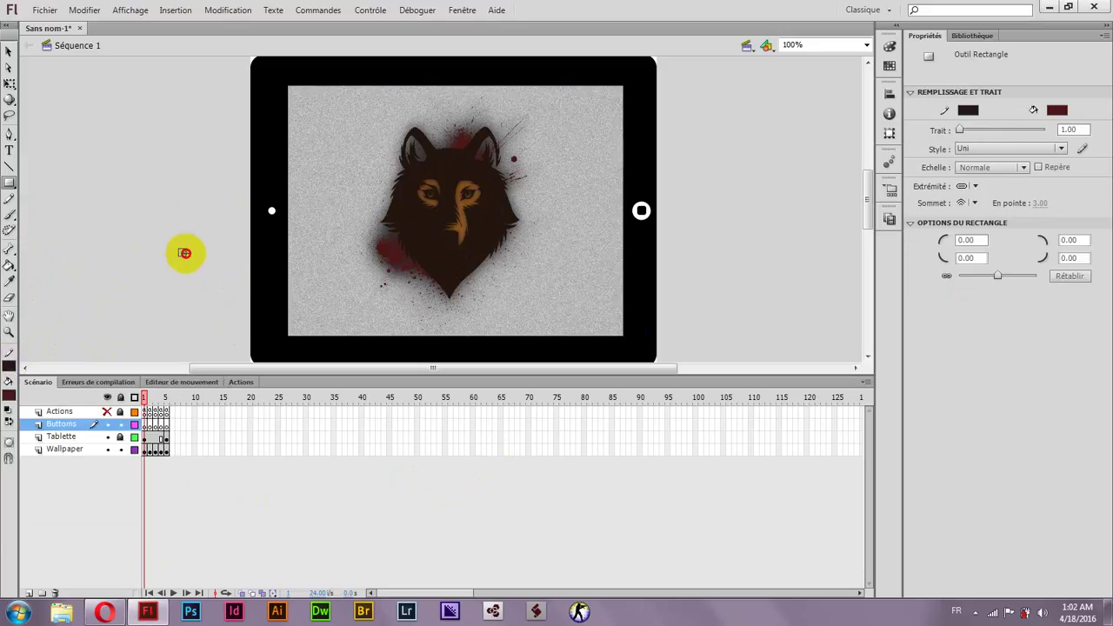
Draw a small square about 11 × 11 px beside the tablet and group its fill and stroke
left_click_drag(178, 248, 185, 256)
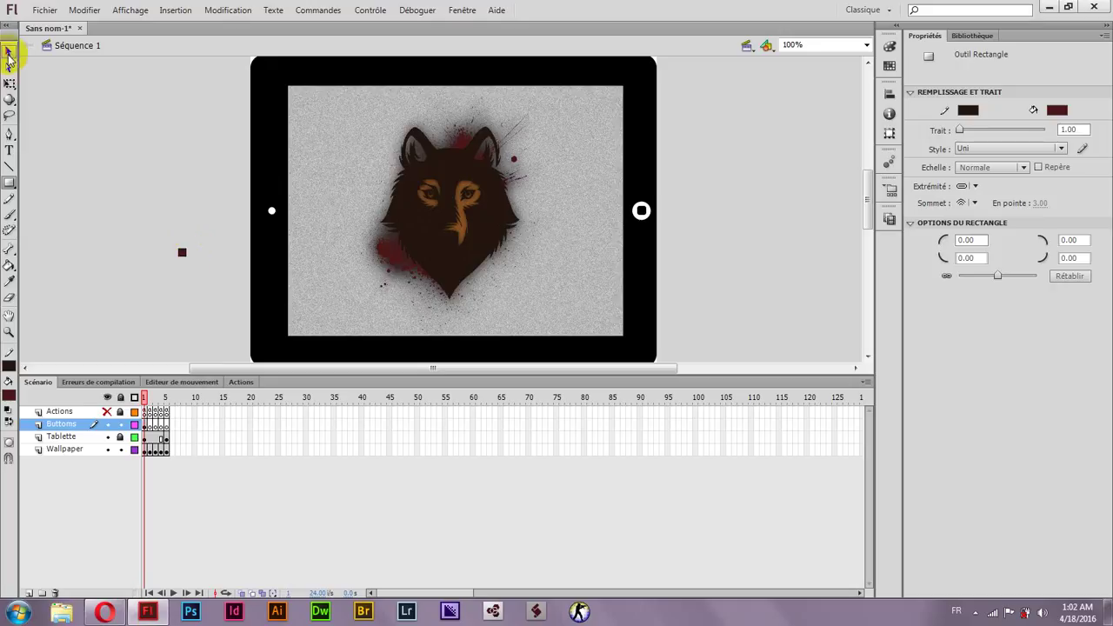
left_click(9, 54)
left_click_drag(132, 203, 193, 295)
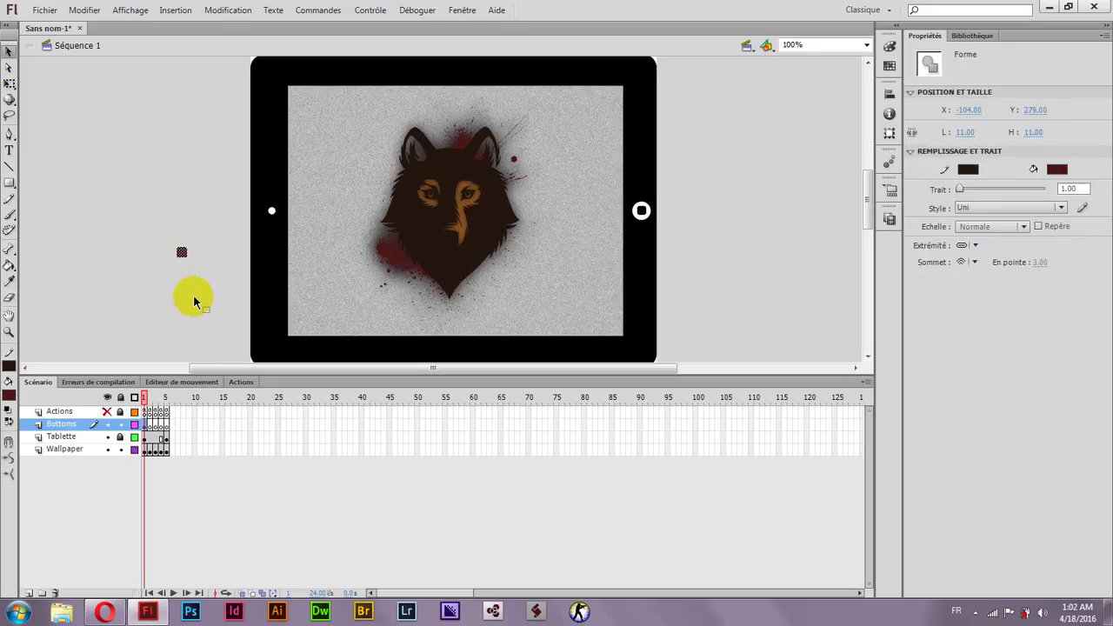
key("ctrl+g")
Move the grouped square to the lower-left corner of the tablet screen and duplicate it into a horizontal row of four
left_click_drag(182, 251, 318, 328)
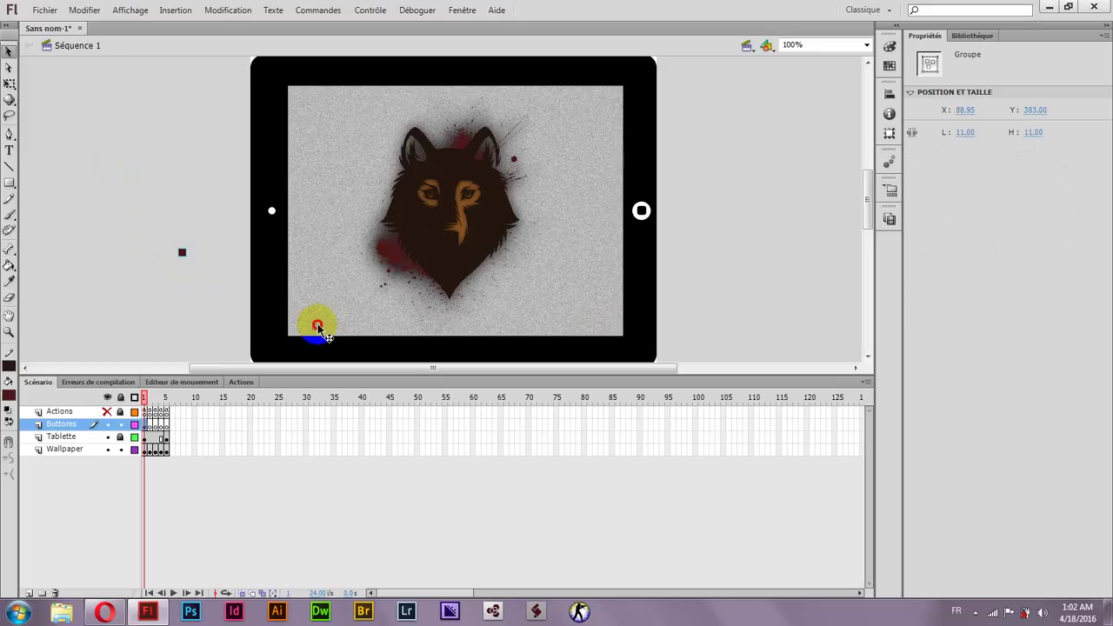
left_click(340, 332)
left_click(316, 327)
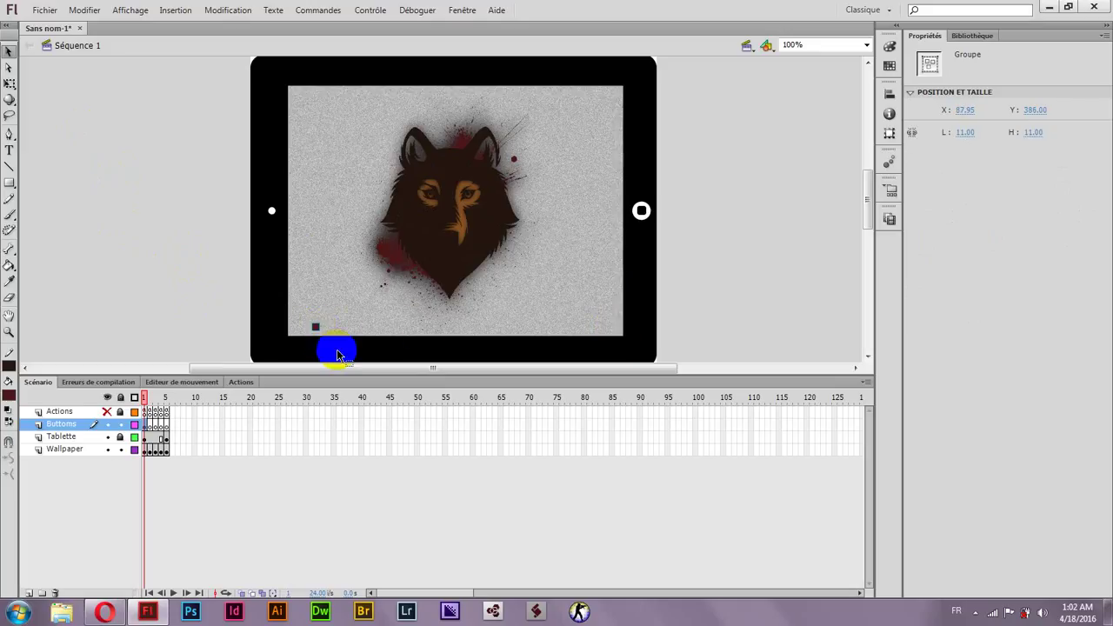
left_click_drag(343, 355, 363, 336)
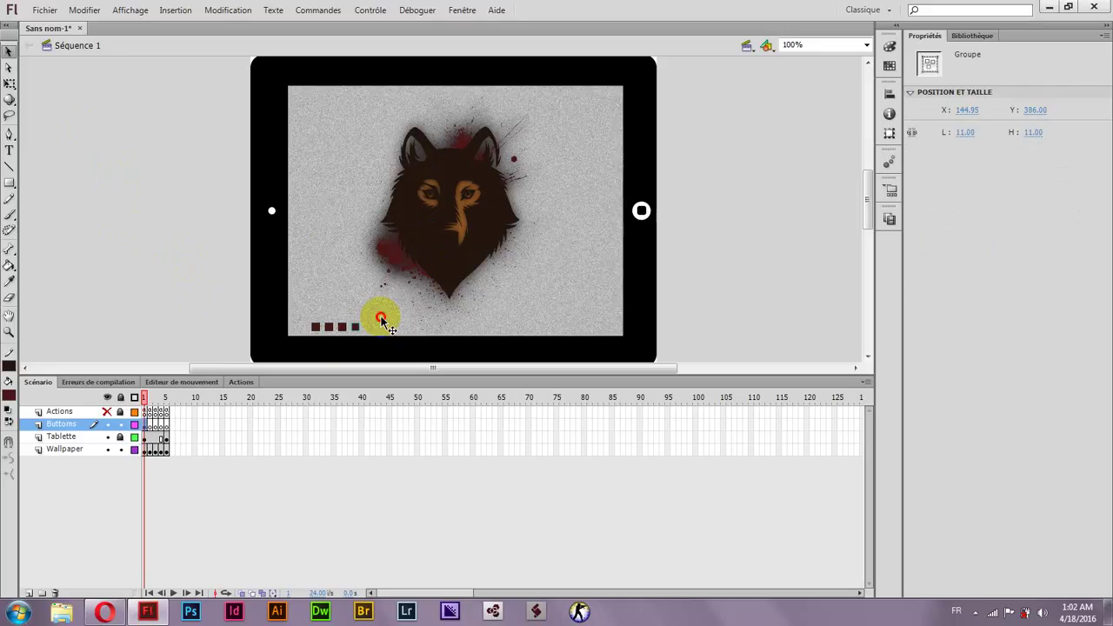
left_click(384, 328)
Lock the Wallpaper layer so only the button squares can be selected
left_click(327, 341)
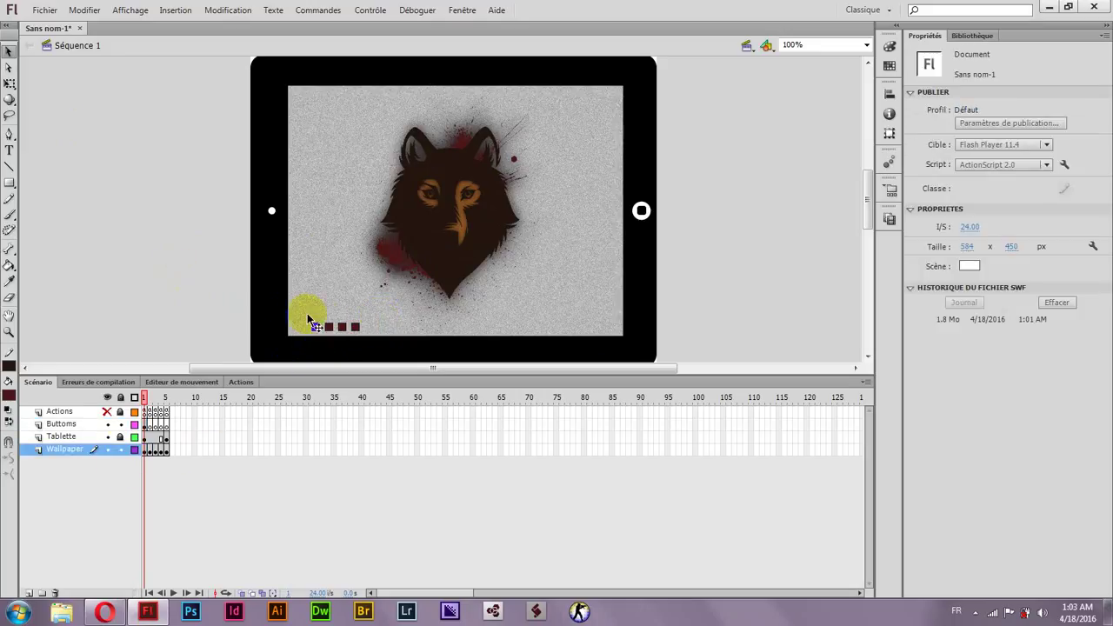
left_click_drag(318, 327, 331, 330)
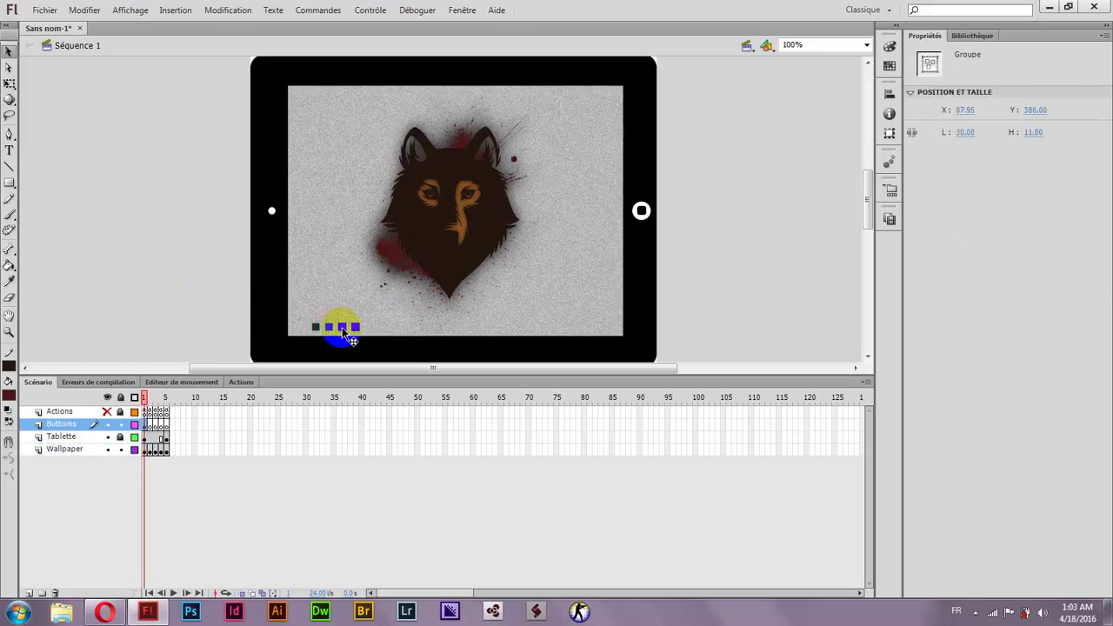
left_click(122, 449)
Try to distribute the four squares horizontally relative to the stage, centre them vertically and lower the row towards the screen's bottom edge
left_click_drag(304, 303, 416, 343)
left_click(889, 93)
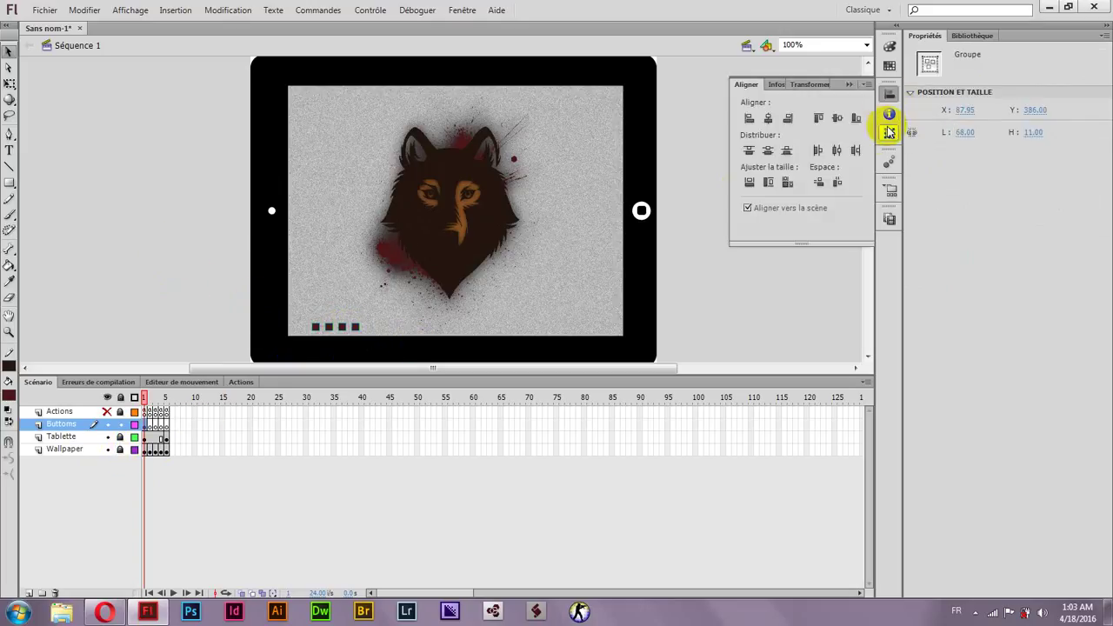
left_click(819, 151)
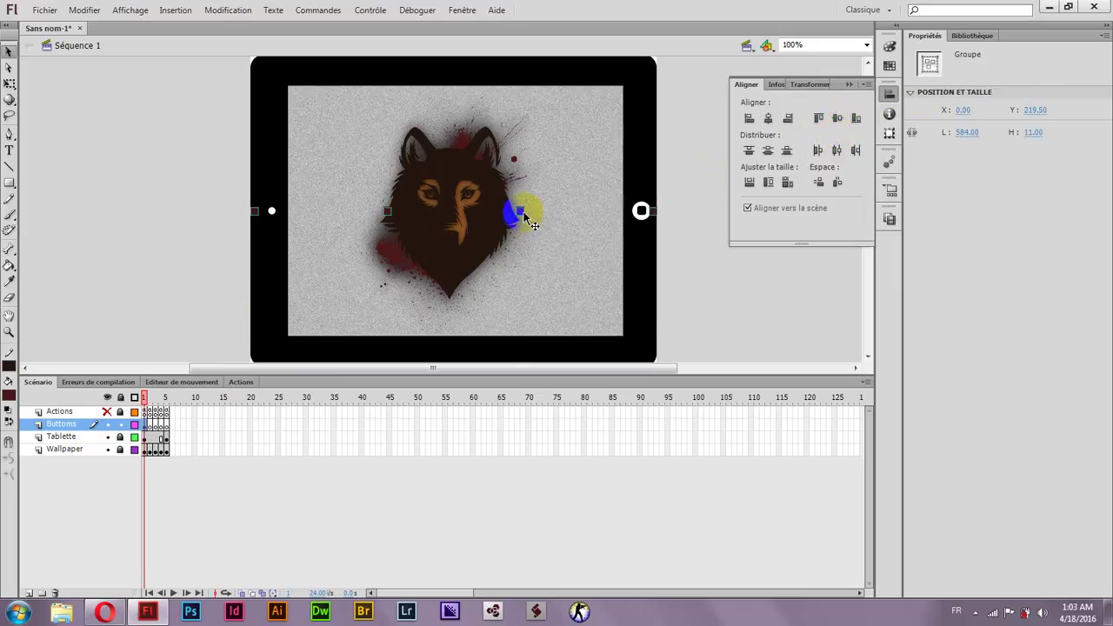
left_click_drag(513, 212, 514, 313)
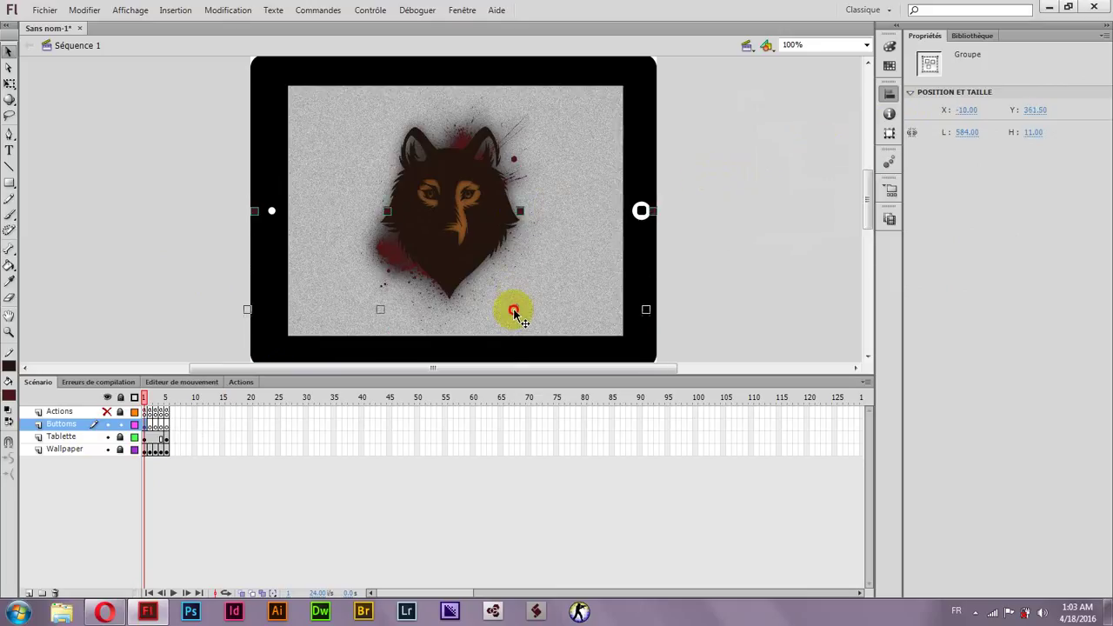
Move the four separated squares one by one into a compact row inside the lower-left part of the tablet screen
left_click(371, 324)
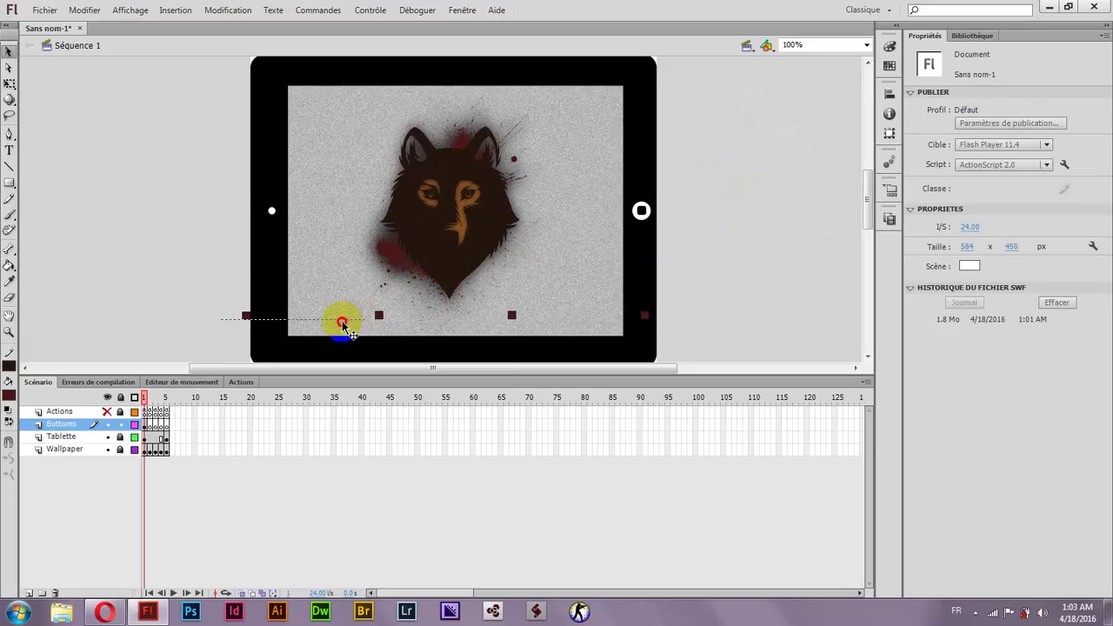
left_click_drag(342, 322, 342, 323)
left_click_drag(245, 316, 329, 324)
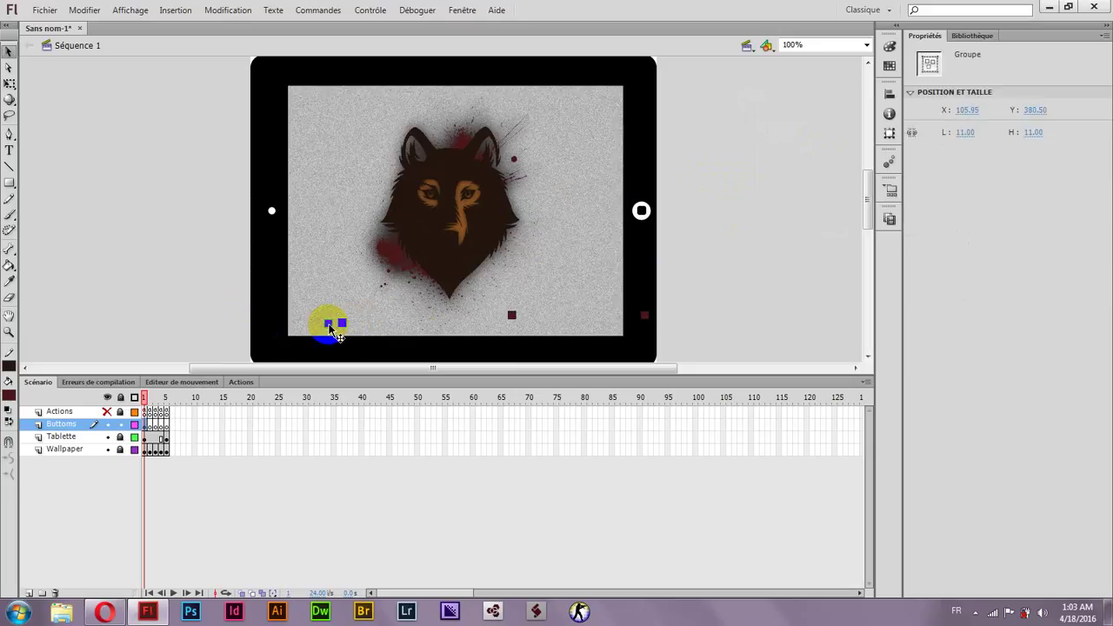
left_click_drag(508, 324, 373, 333)
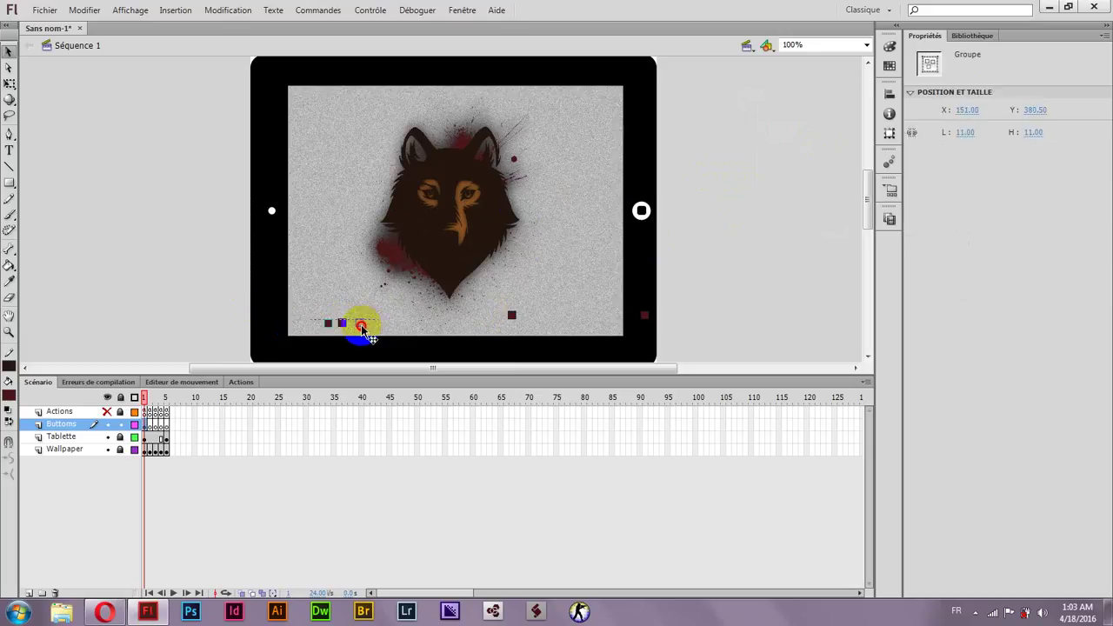
left_click(598, 341)
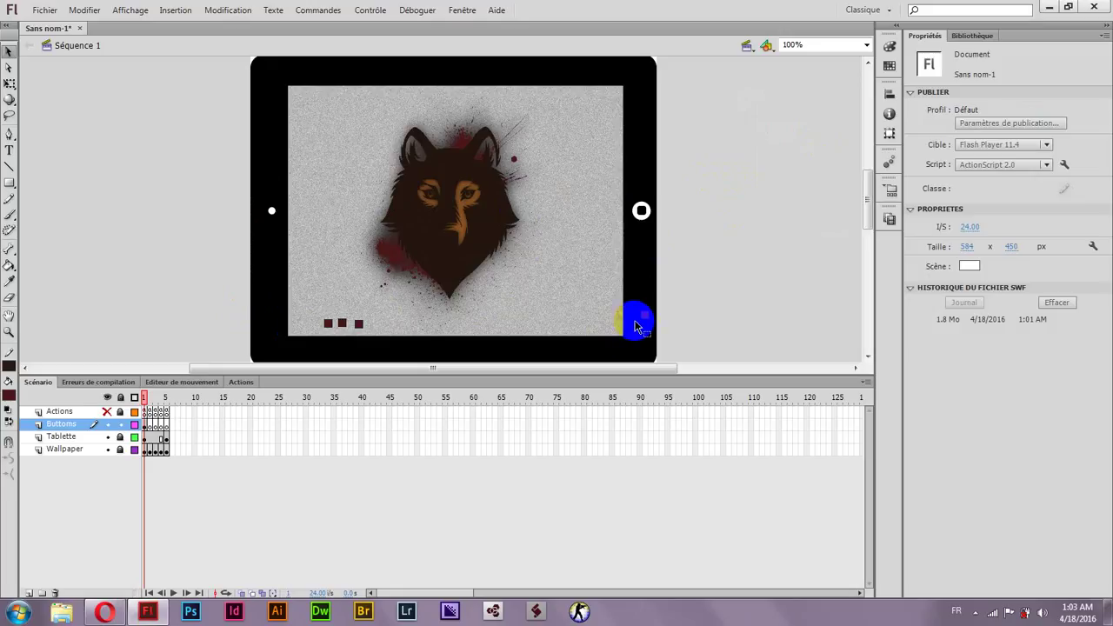
left_click_drag(636, 327, 372, 327)
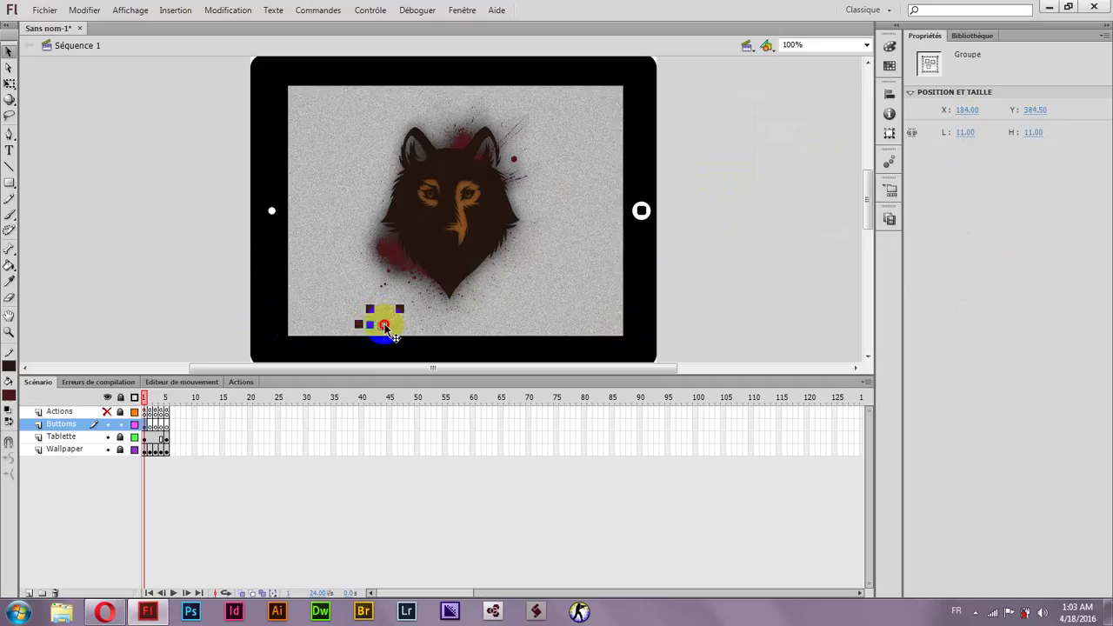
left_click_drag(385, 325, 379, 326)
left_click(416, 326)
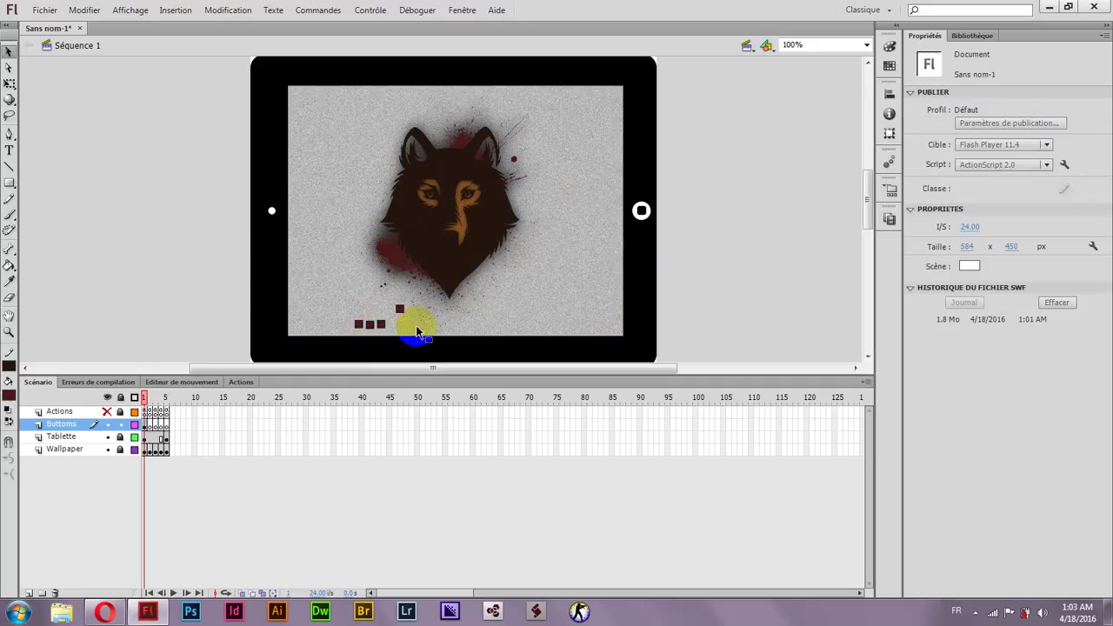
Fine-tune the individual squares at close range so all four sit at the same height with roughly even gaps
left_click(380, 323)
key("Up")
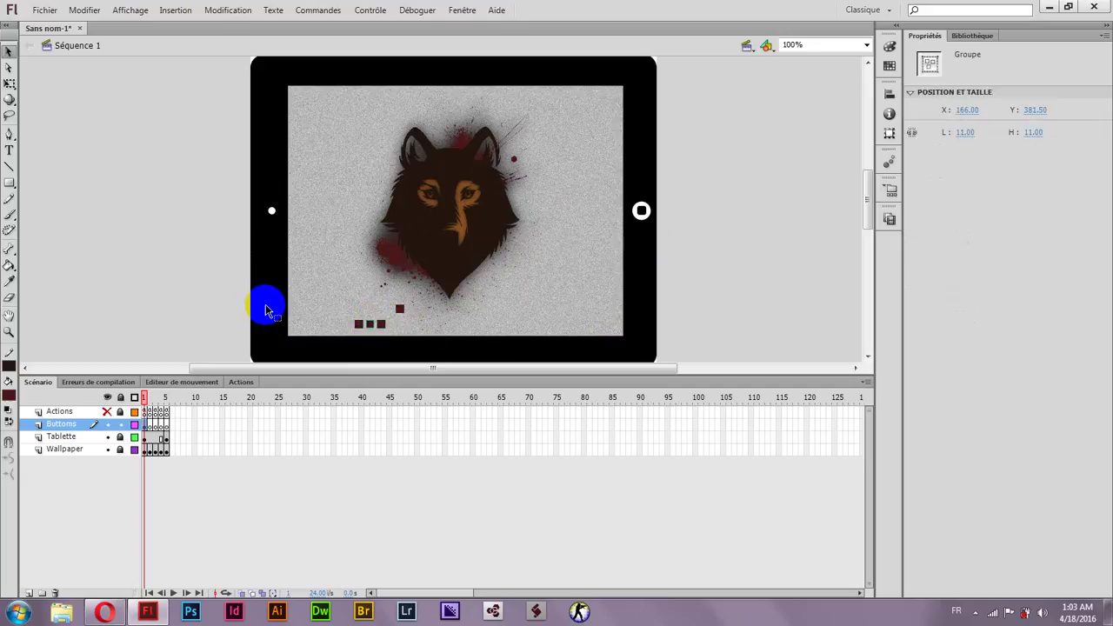
left_click(376, 326)
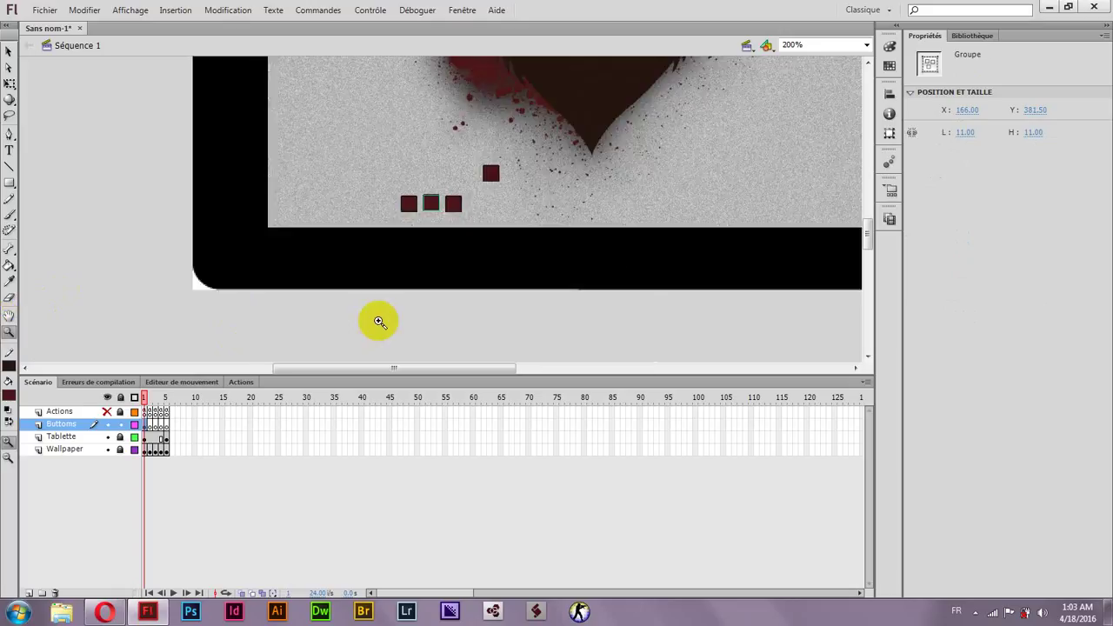
left_click(447, 193)
left_click(497, 169)
scroll(130, 157, "up", 3)
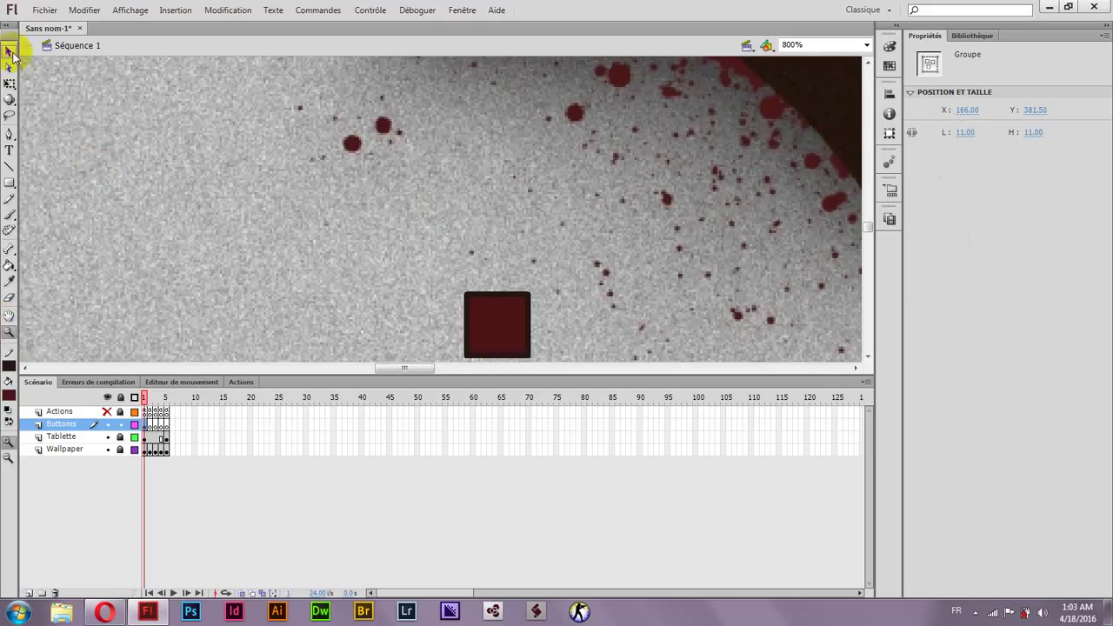
left_click(10, 52)
scroll(871, 231, "down", 4)
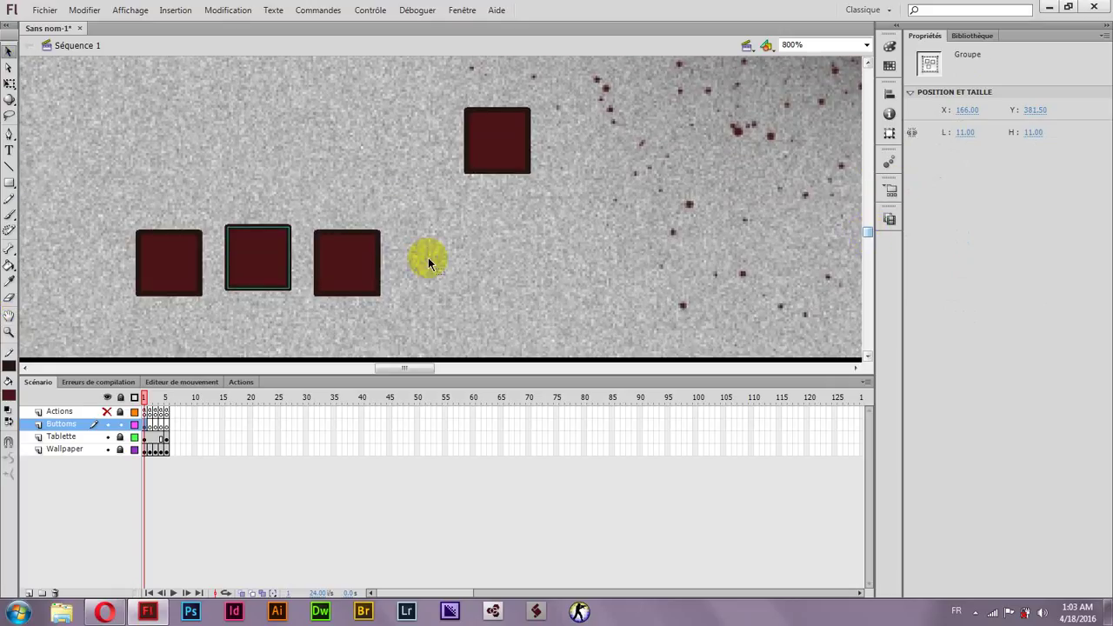
left_click_drag(266, 273, 304, 276)
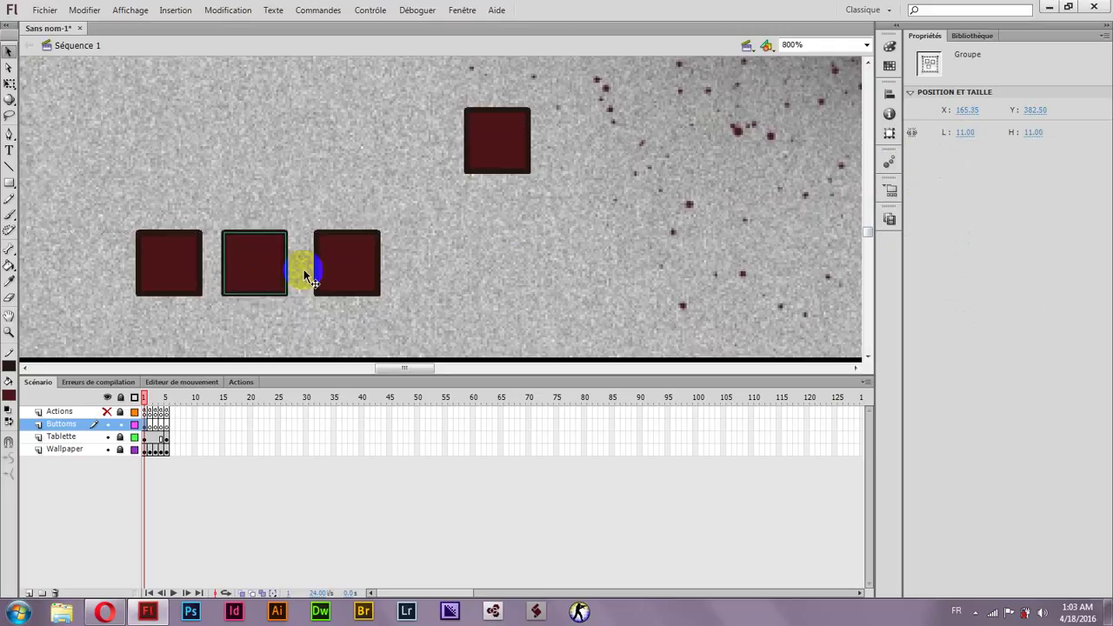
left_click_drag(379, 272, 354, 263)
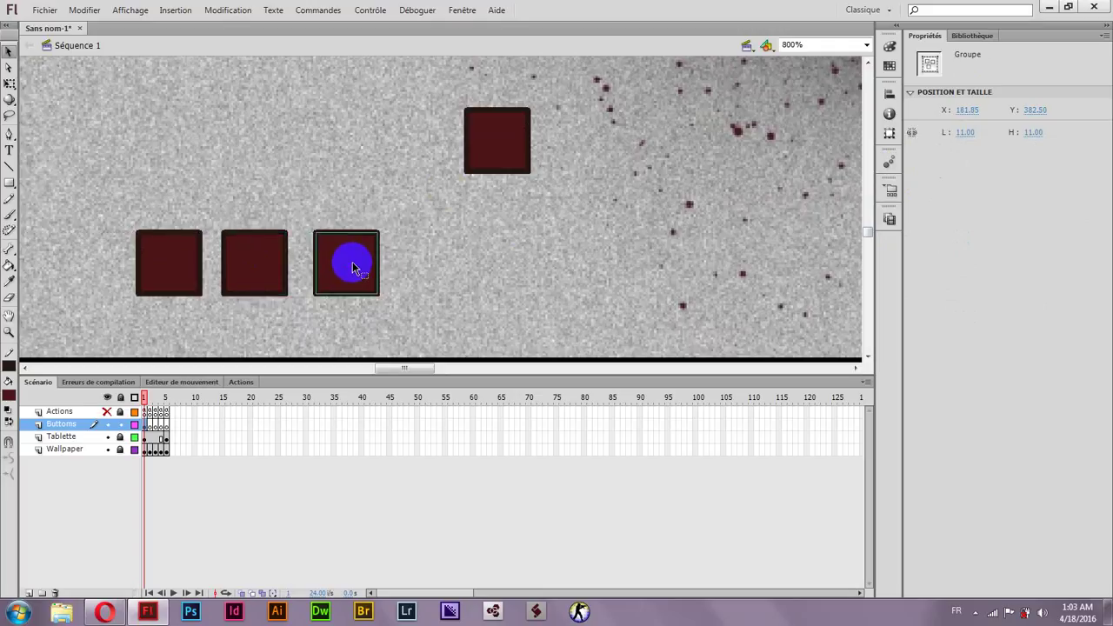
left_click_drag(490, 168, 443, 266)
left_click(497, 270)
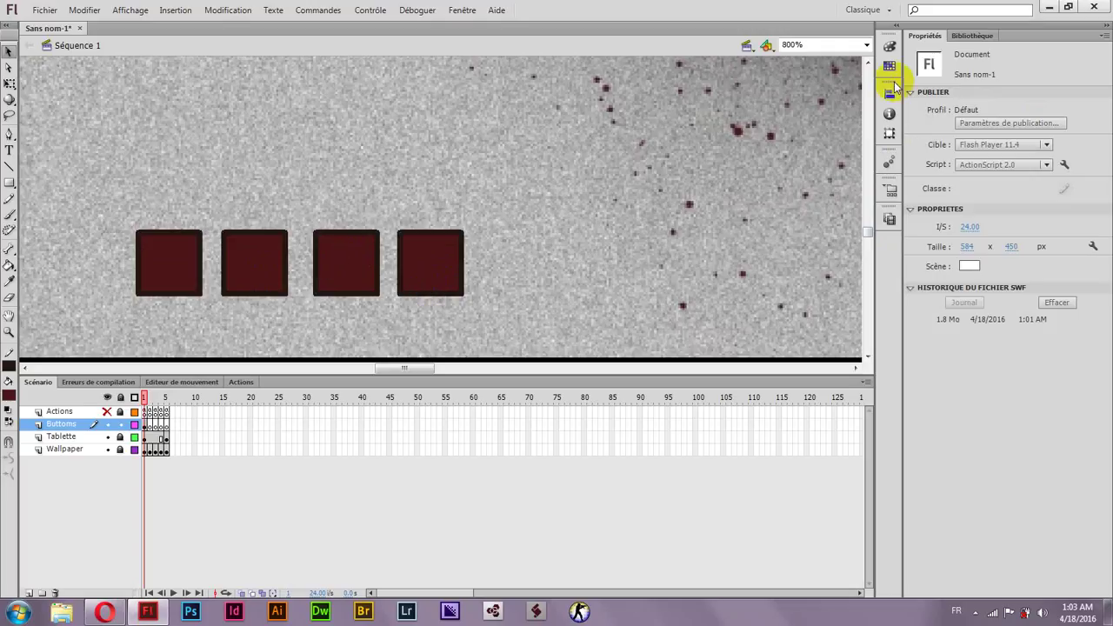
Group the four aligned squares and move the row to about X 138, Y 384.75 near the screen's lower edge
left_click_drag(145, 191, 489, 311)
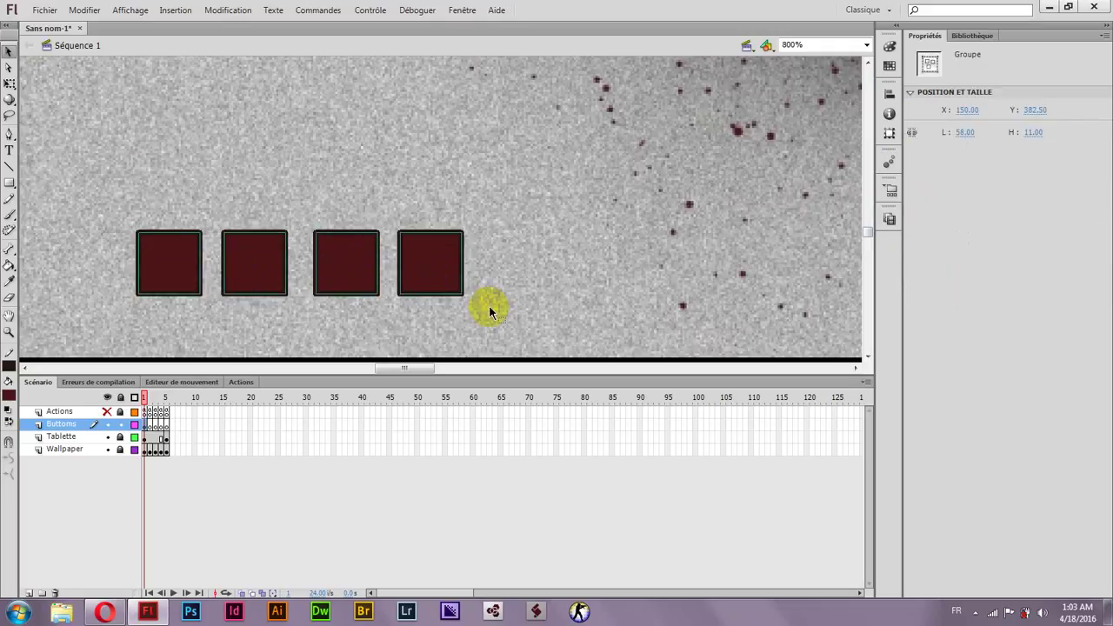
left_click_drag(404, 263, 337, 275)
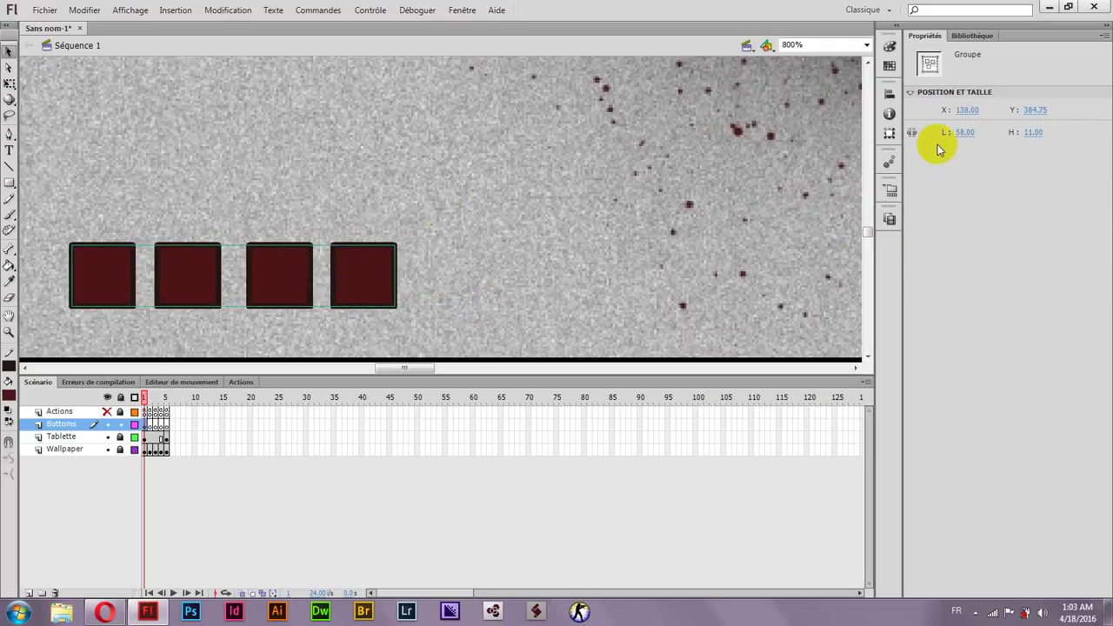
Open the group of four squares for editing at 100% zoom and select its leftmost square
left_click(866, 44)
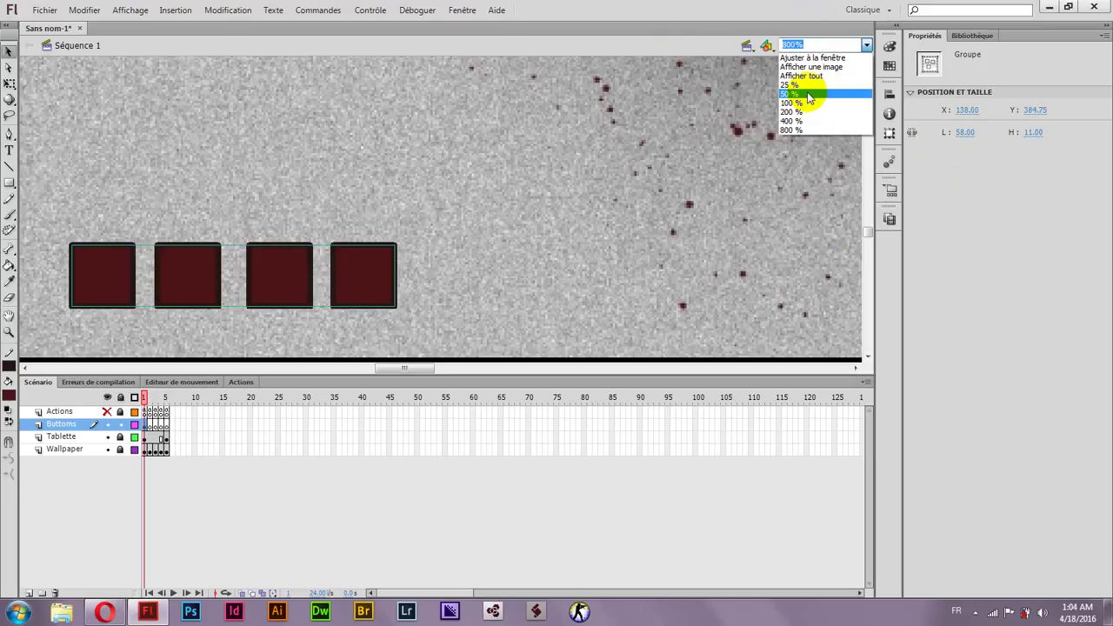
left_click(802, 92)
left_click(866, 44)
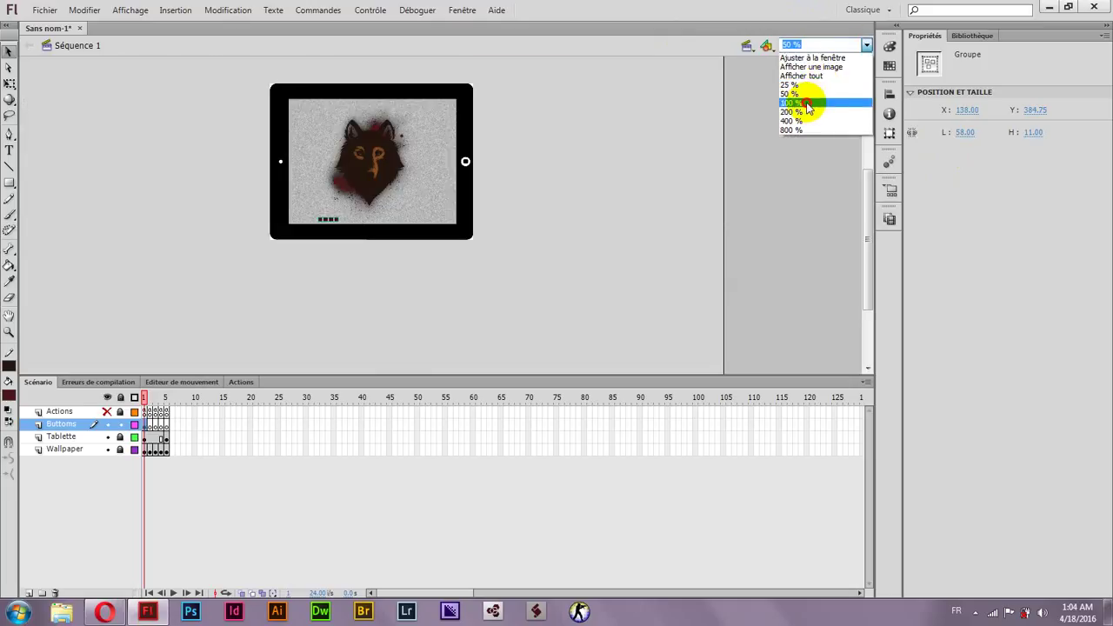
left_click(806, 100)
left_click(610, 358)
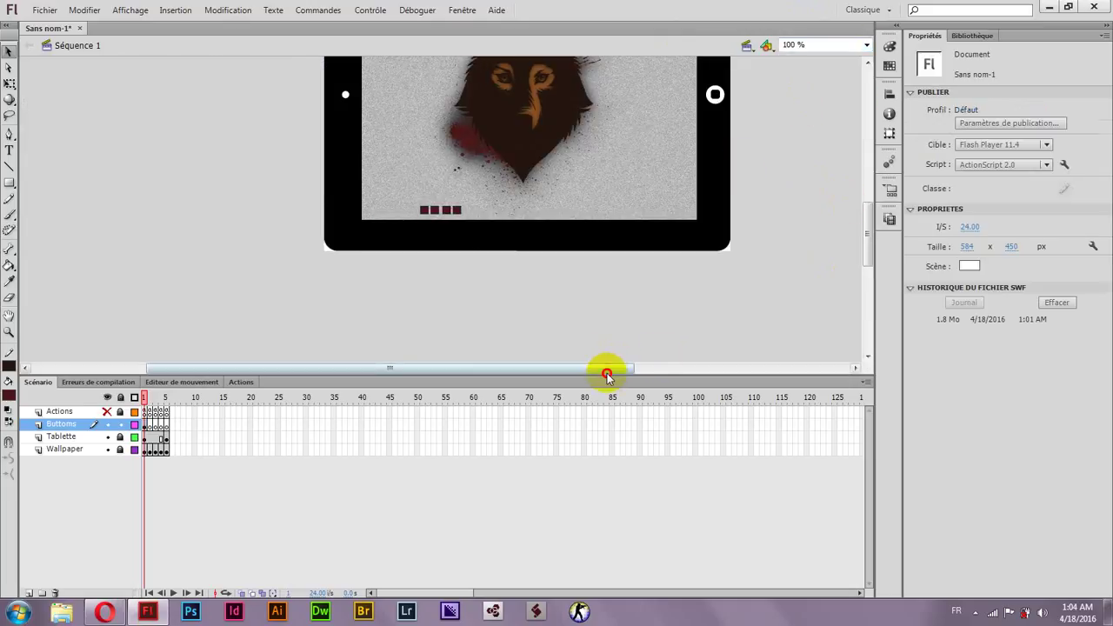
left_click_drag(606, 368, 621, 368)
scroll(492, 290, "up", 5)
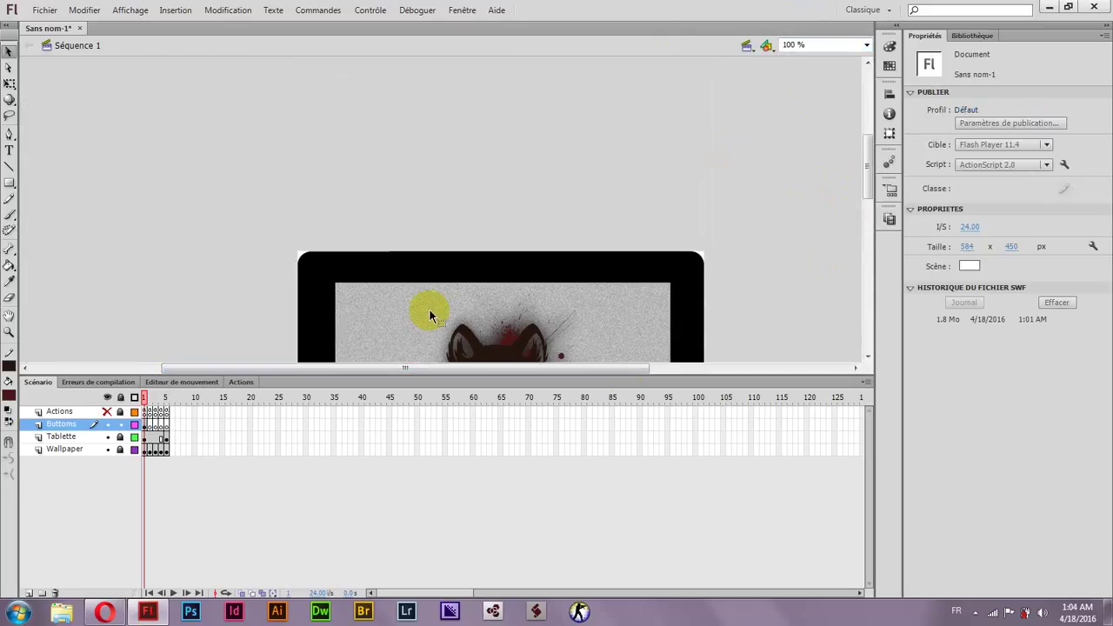
left_click_drag(861, 178, 861, 223)
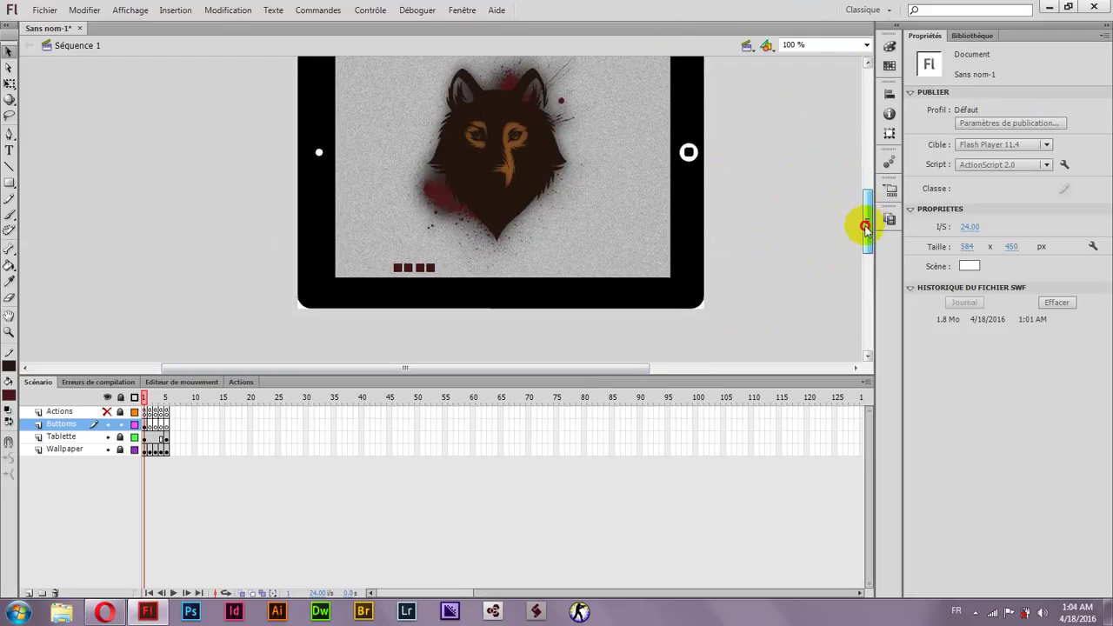
left_click(398, 266)
double_click(396, 266)
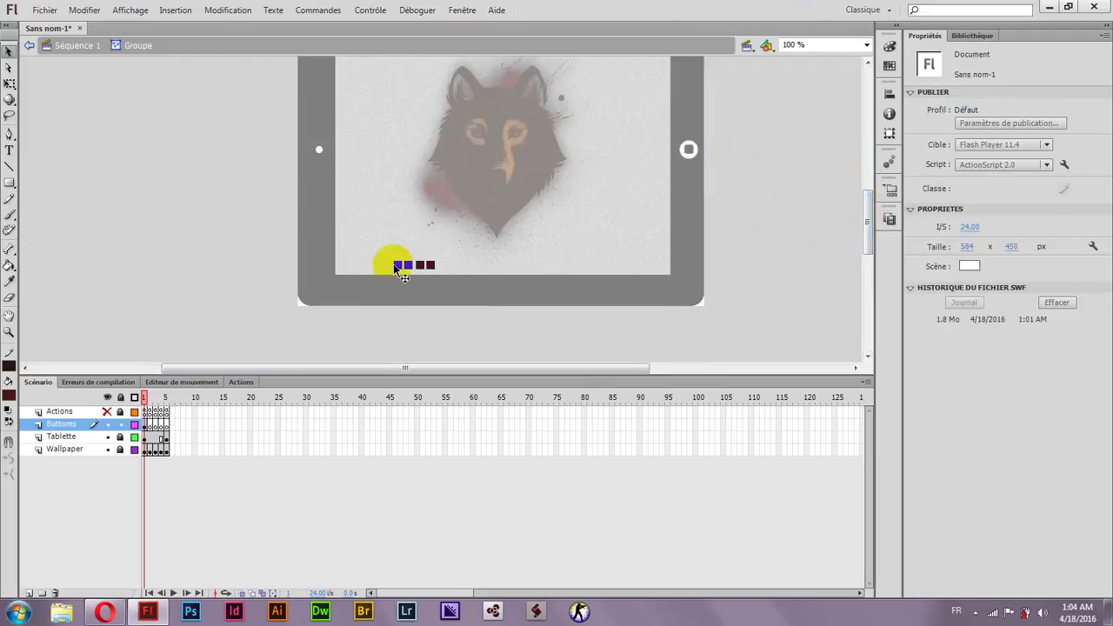
left_click(398, 265)
double_click(398, 265)
left_click(133, 45)
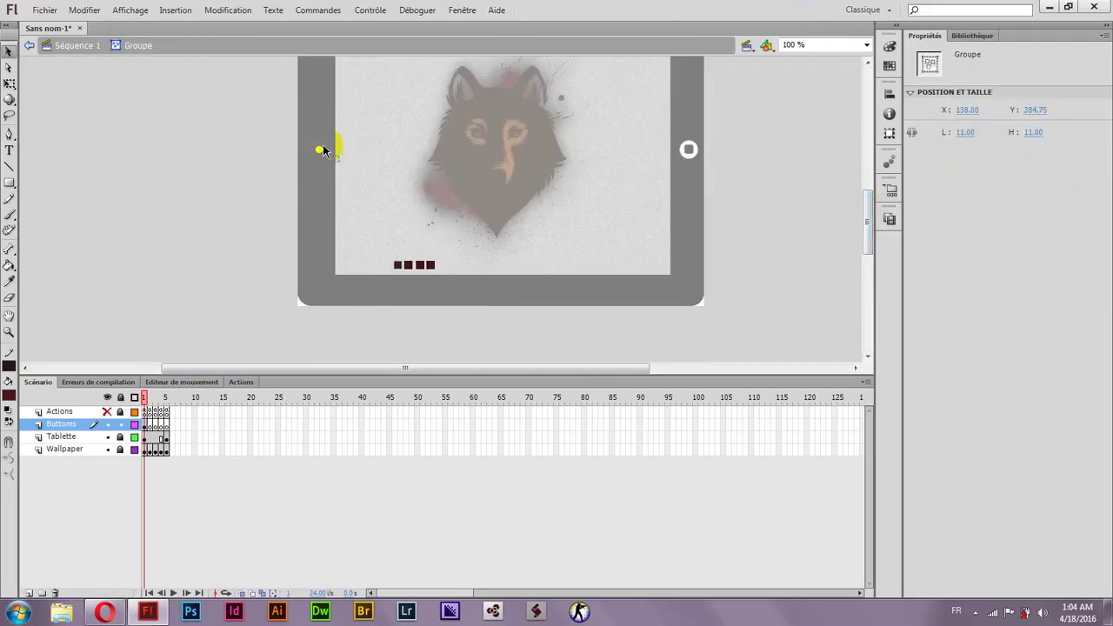
Convert the leftmost square into a symbol of type Bouton named "burron"
right_click(399, 267)
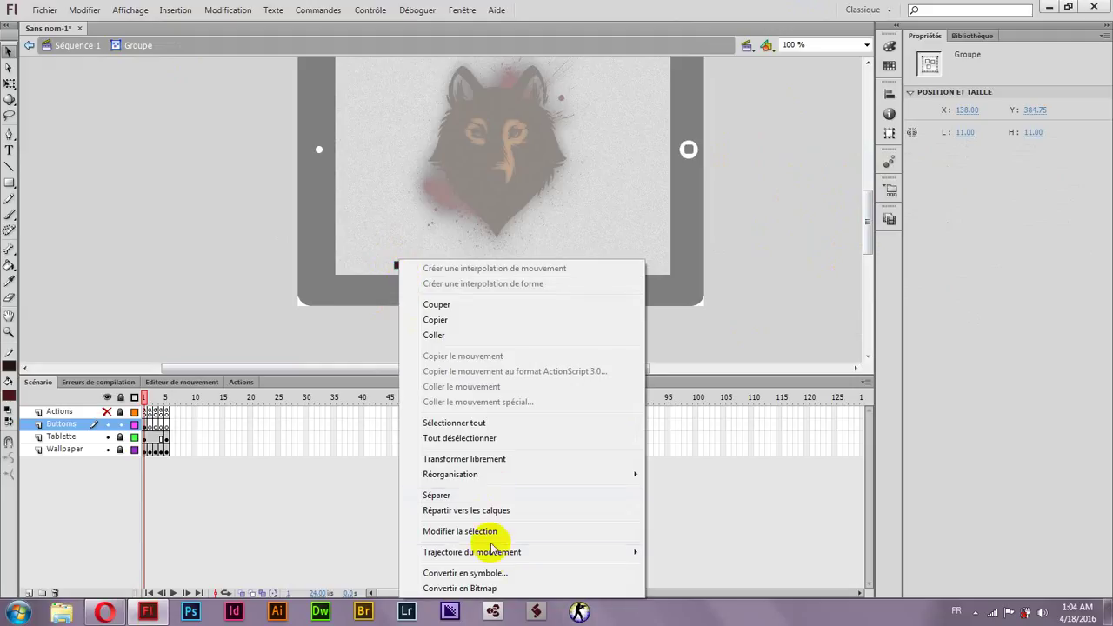
left_click(486, 574)
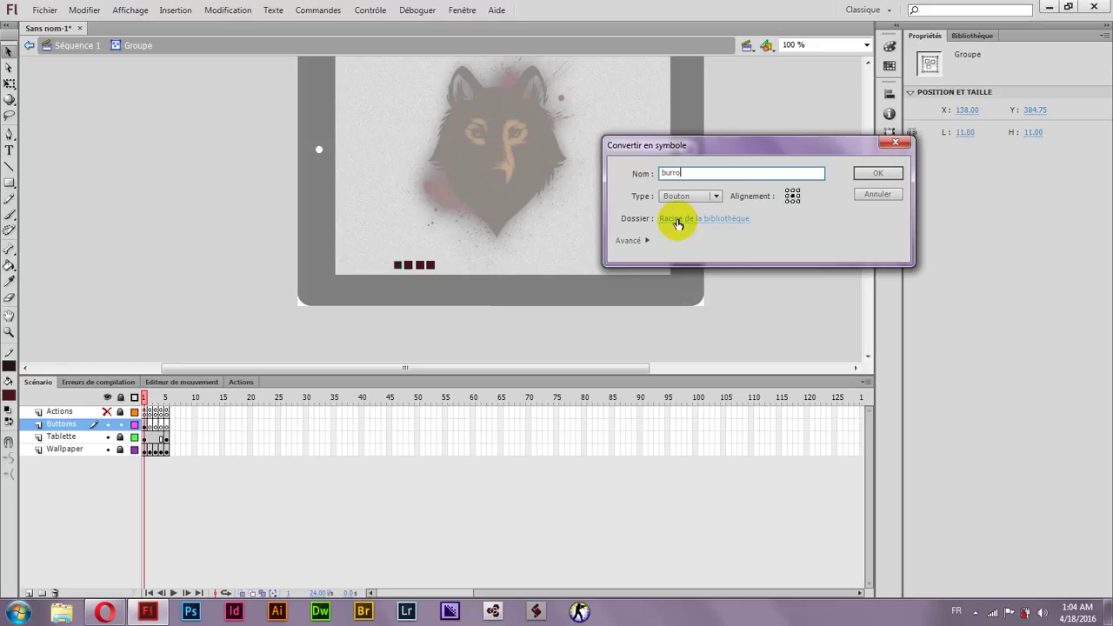
type("burron")
left_click(686, 196)
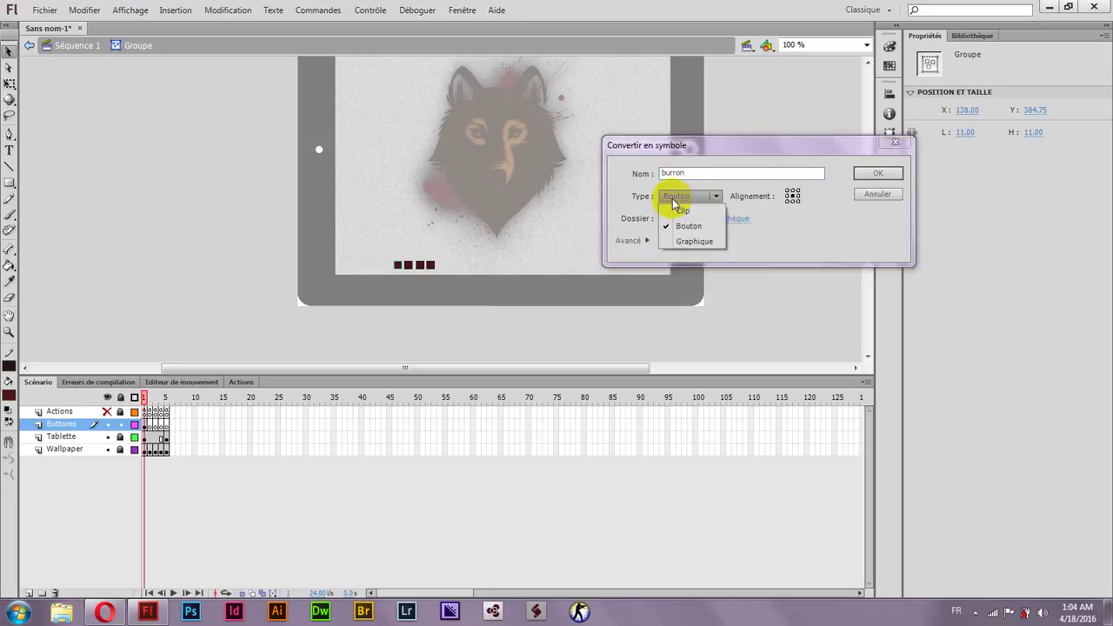
left_click(678, 223)
left_click(877, 173)
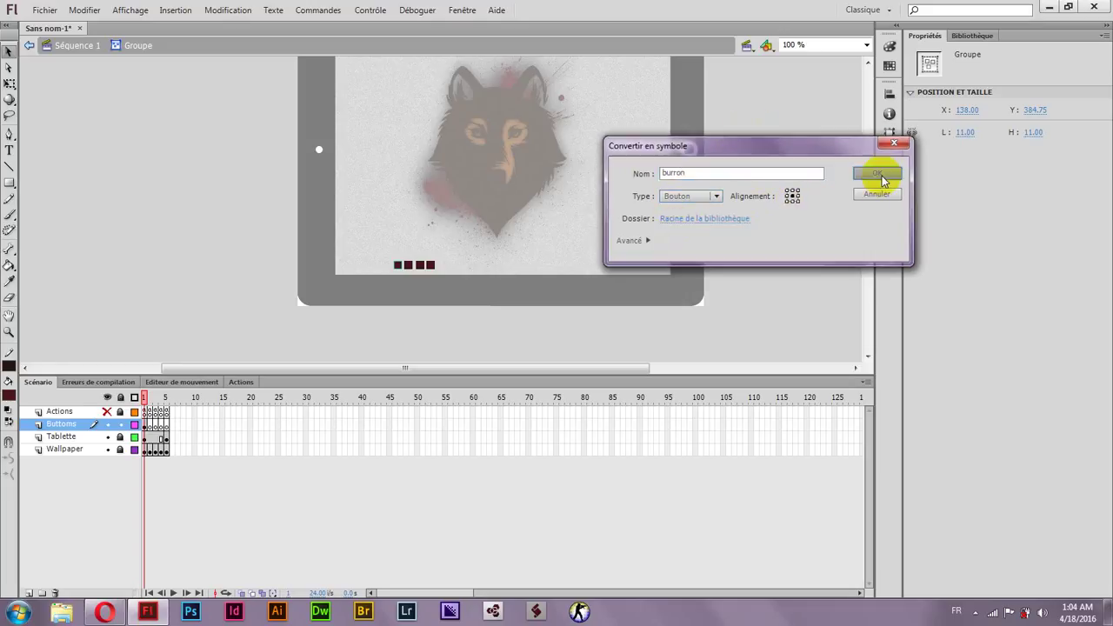
Open the burron symbol for editing and insert keyframes for its over and down states
left_click(397, 264)
double_click(397, 264)
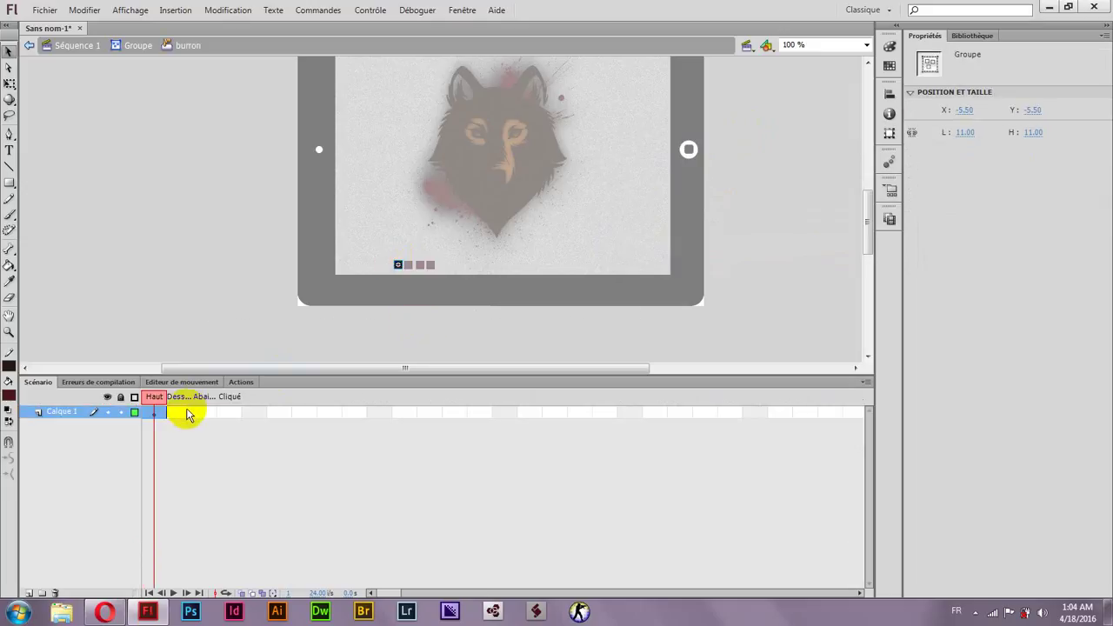
left_click_drag(187, 415, 193, 417)
key("F6")
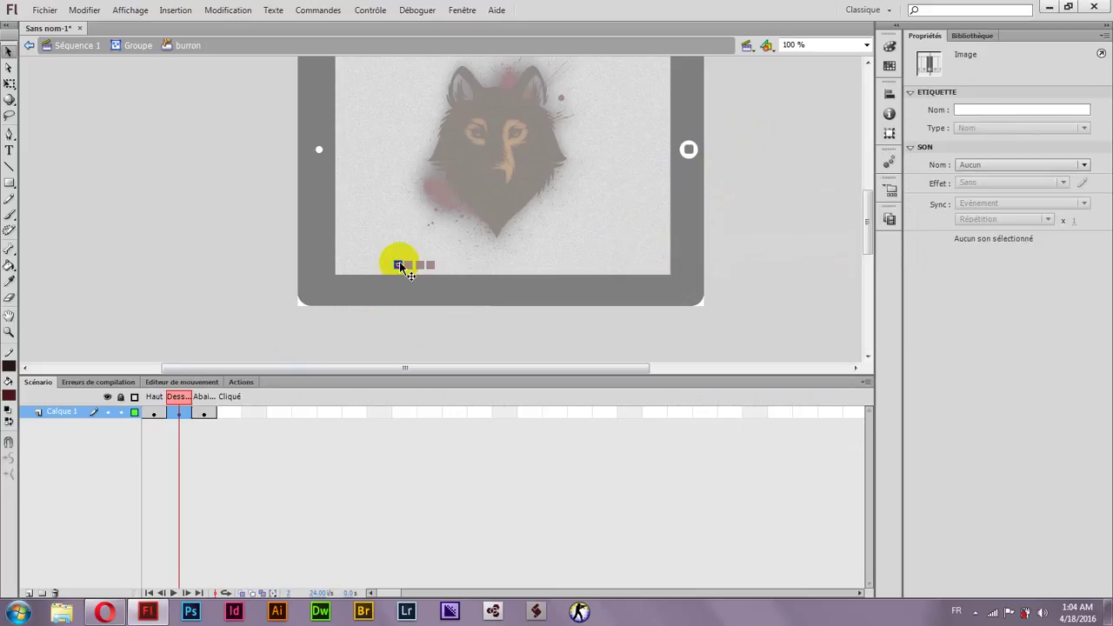
Change the square's fill to yellow in the button's over state
left_click(385, 304)
double_click(400, 266)
left_click(399, 265)
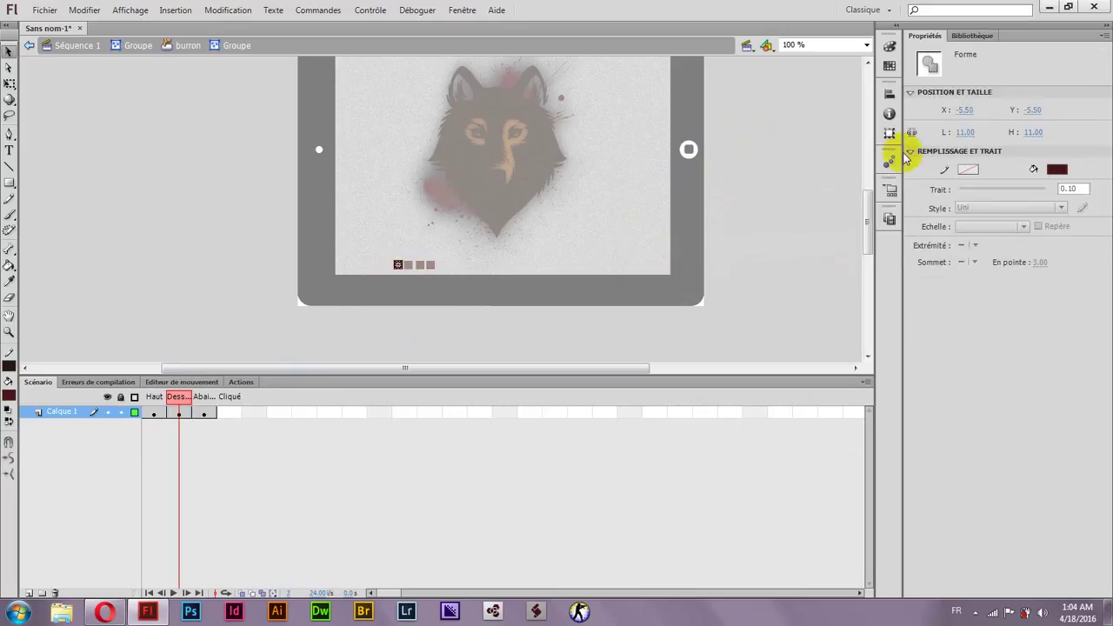
left_click(1054, 169)
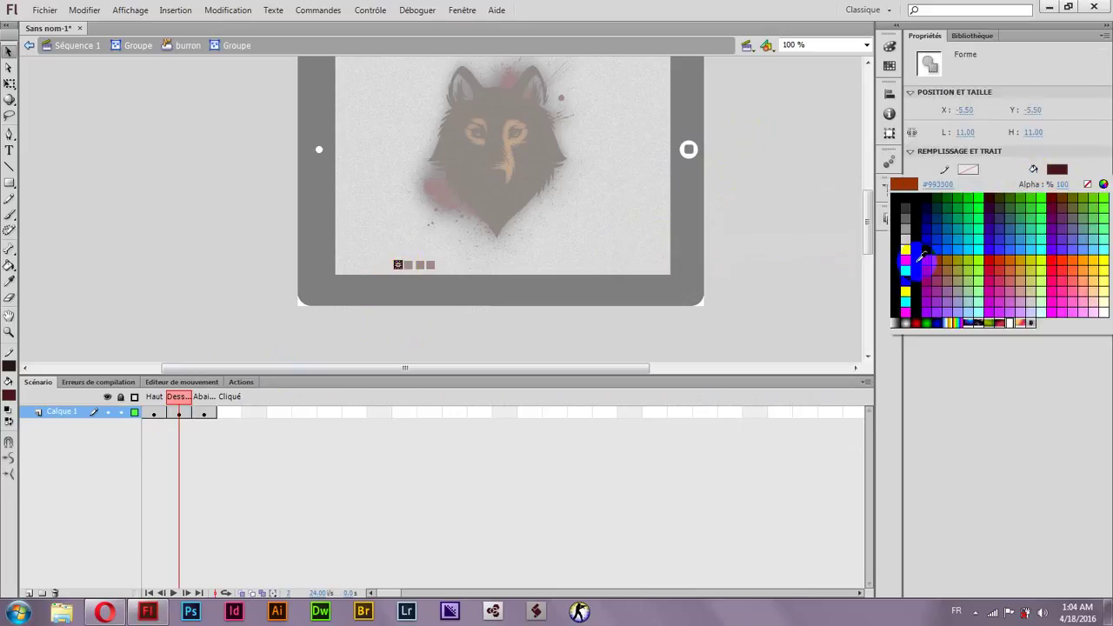
left_click(905, 290)
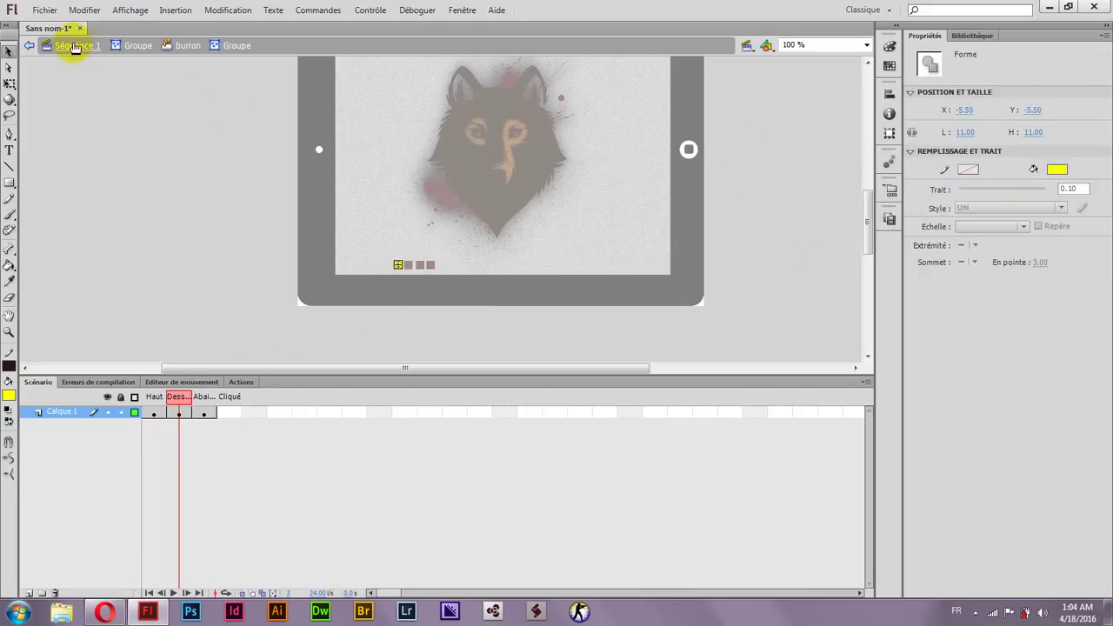
Return to the enclosing group and delete the three plain squares beside the burron button
left_click(134, 47)
left_click(293, 311)
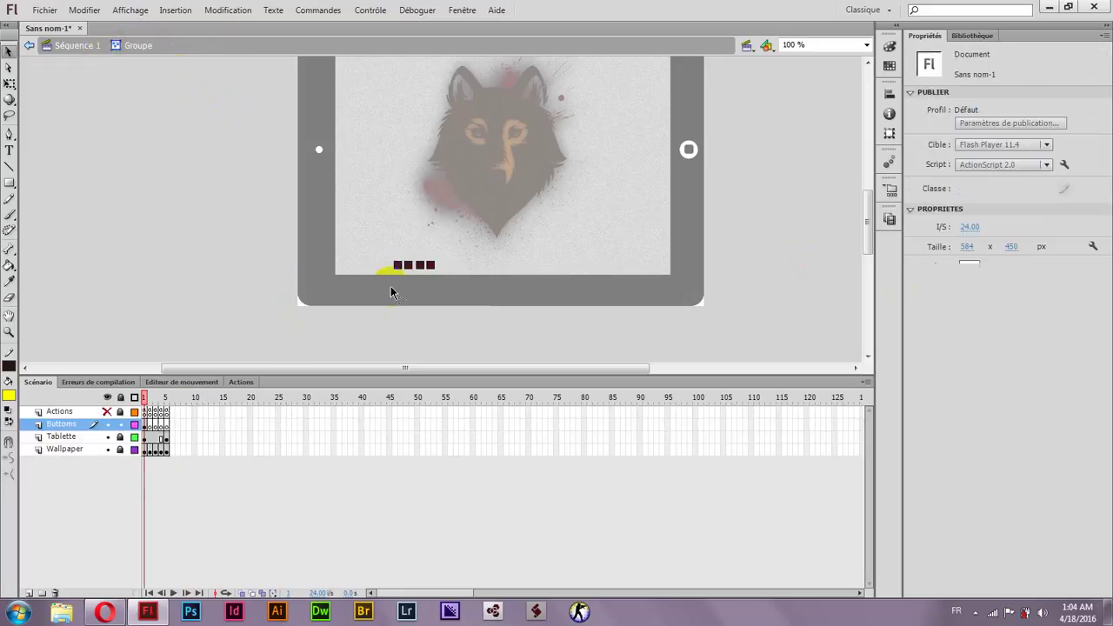
left_click_drag(411, 248, 454, 290)
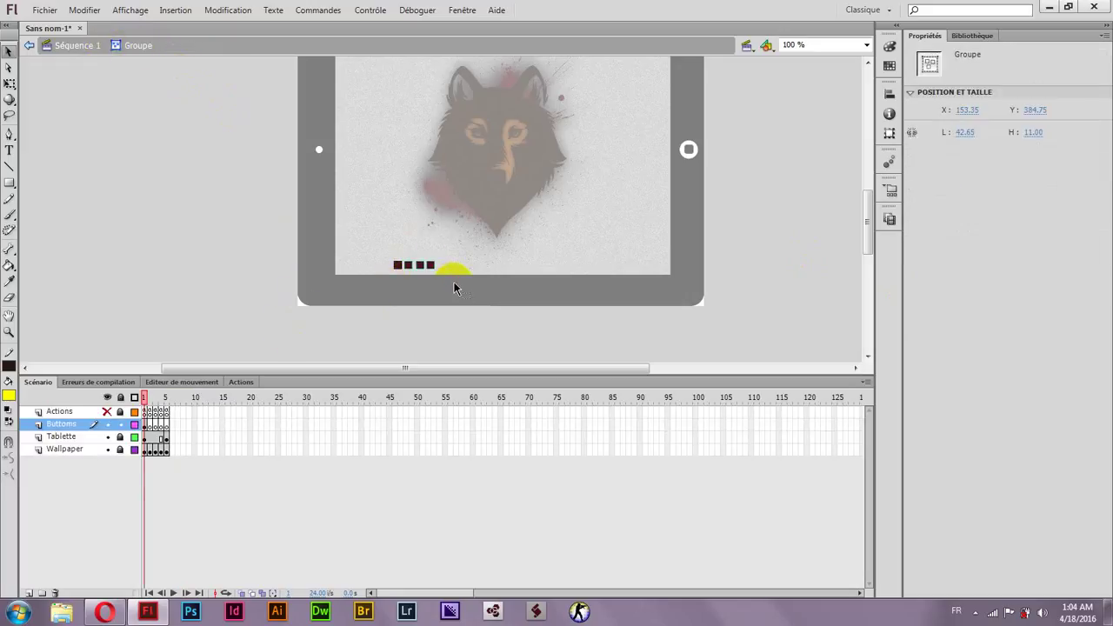
key("Delete")
Duplicate the burron button and place the copy just right of the original at the same height
left_click_drag(358, 242, 398, 285)
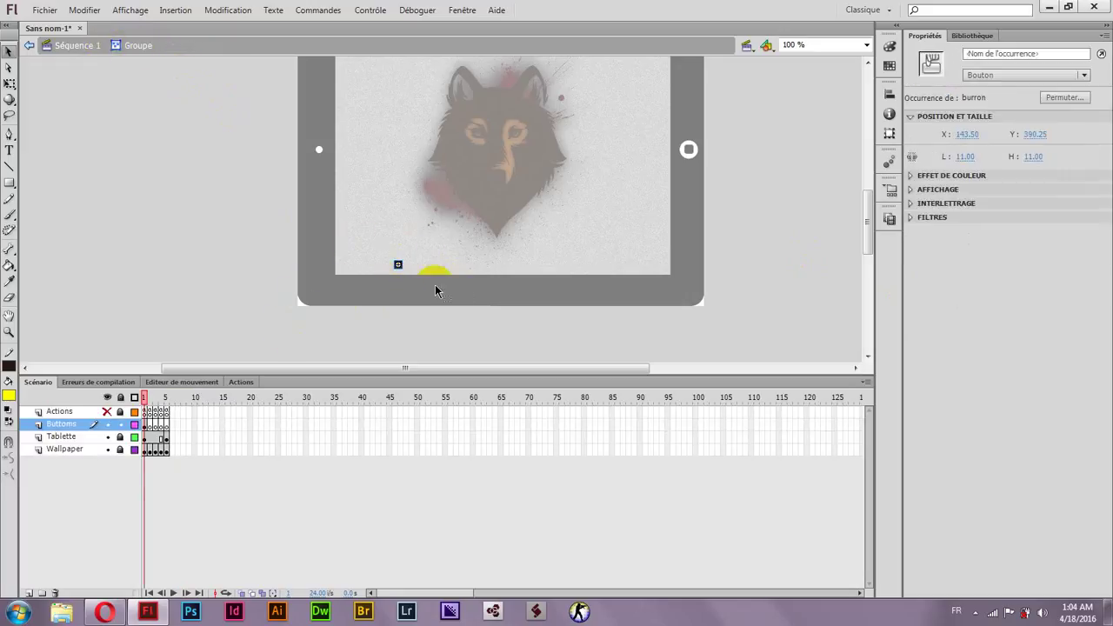
key("ctrl+v")
left_click_drag(442, 211, 412, 266)
left_click(438, 251)
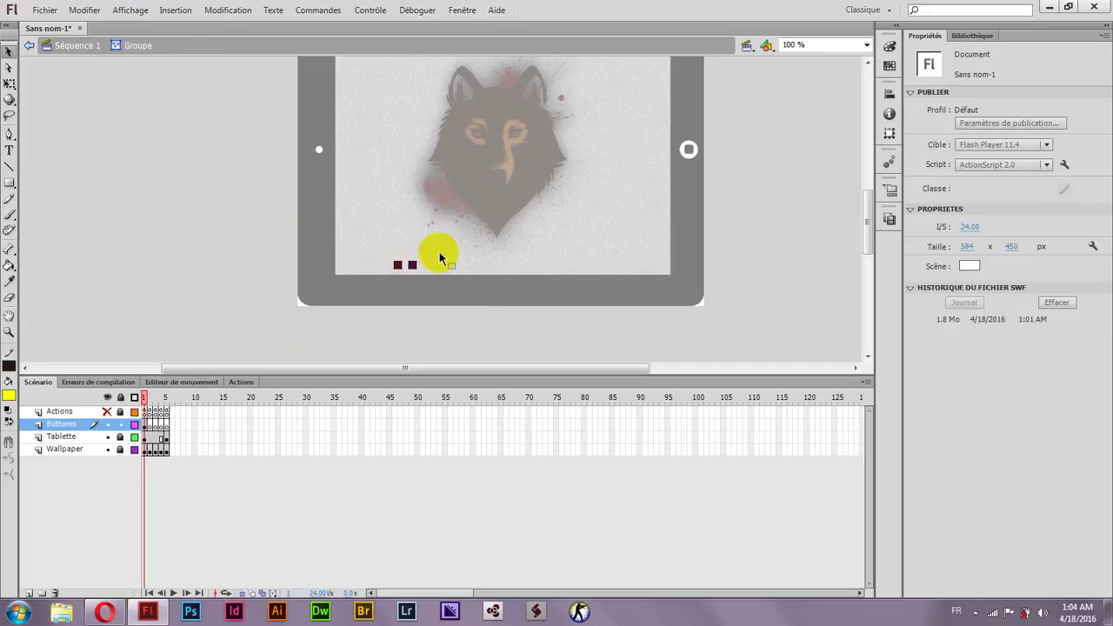
Add two more copies of the burron button to the row and move all four to the lower-left corner of the wallpaper
key("ctrl+v")
left_click_drag(440, 212, 432, 264)
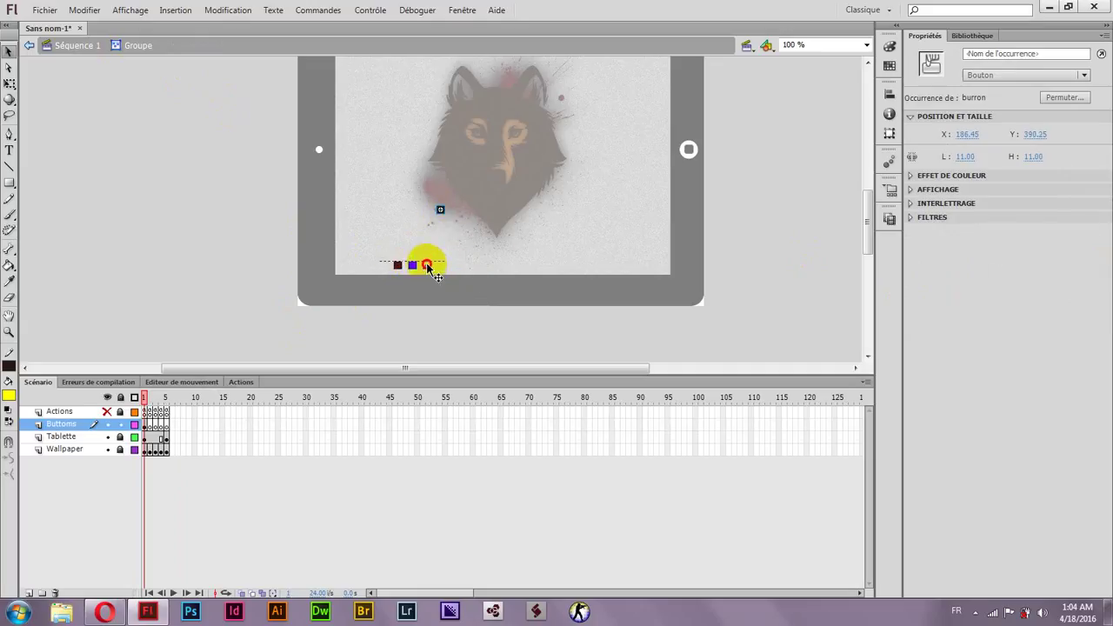
mouse_move(427, 265)
left_mouse_down()
mouse_move(462, 243)
mouse_move(446, 202)
mouse_move(444, 268)
left_mouse_up()
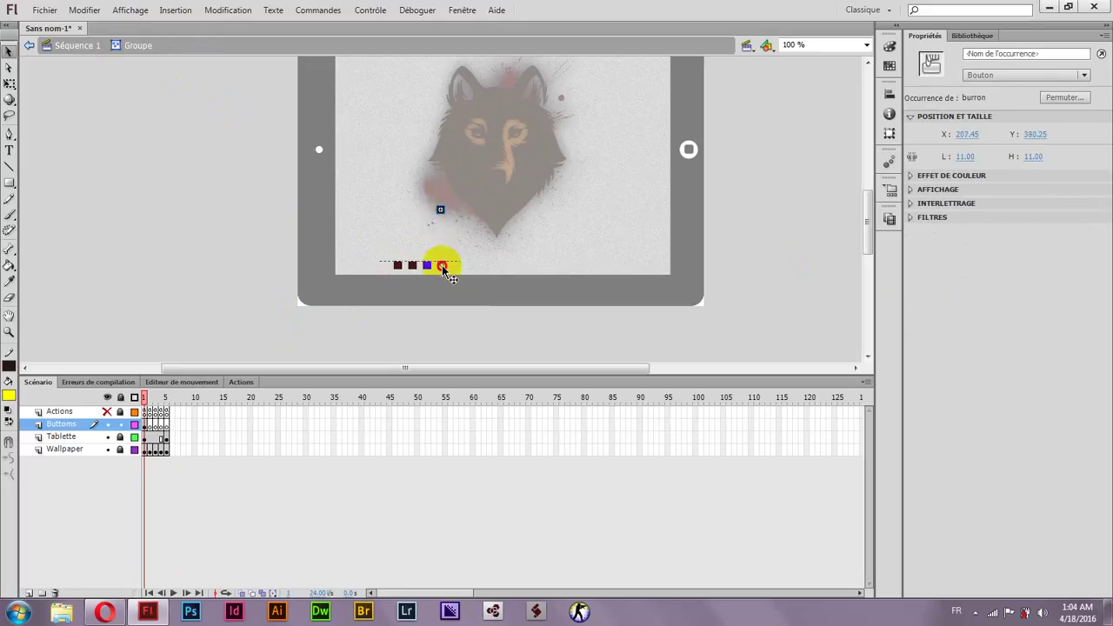
left_click_drag(378, 241, 398, 269)
left_click(423, 255)
Open the first button's script and write an on (release) handler
right_click(359, 264)
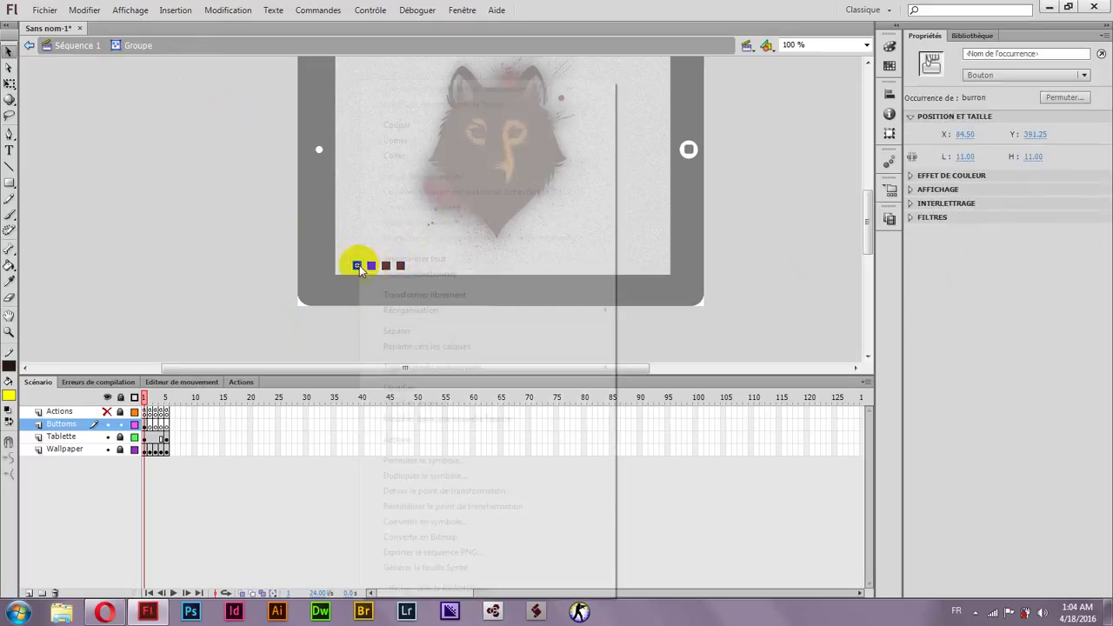
left_click(408, 439)
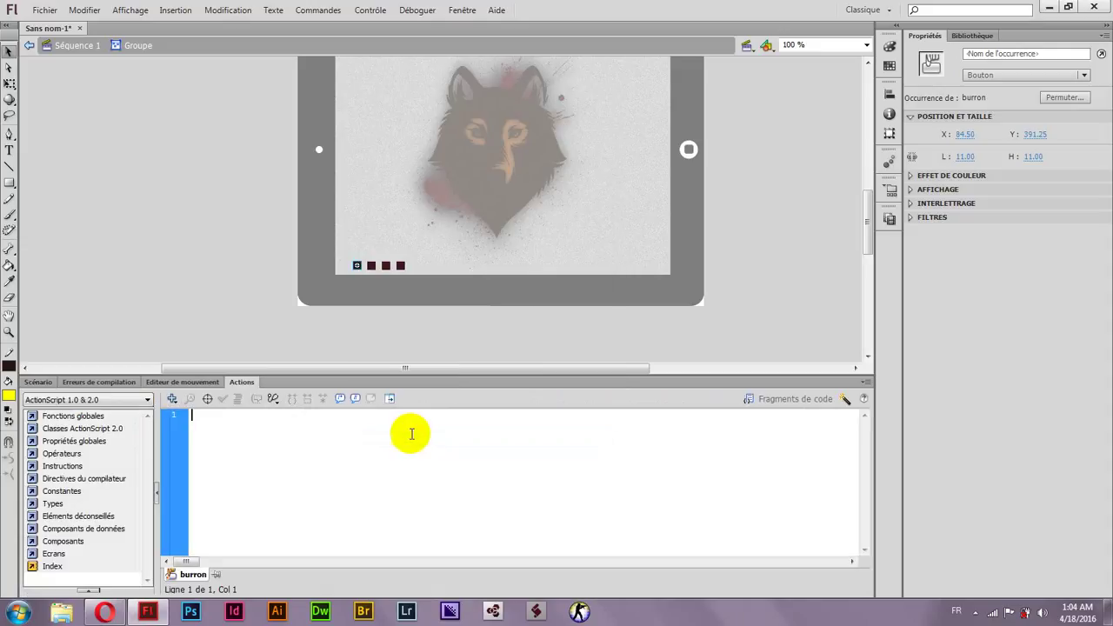
type("on (")
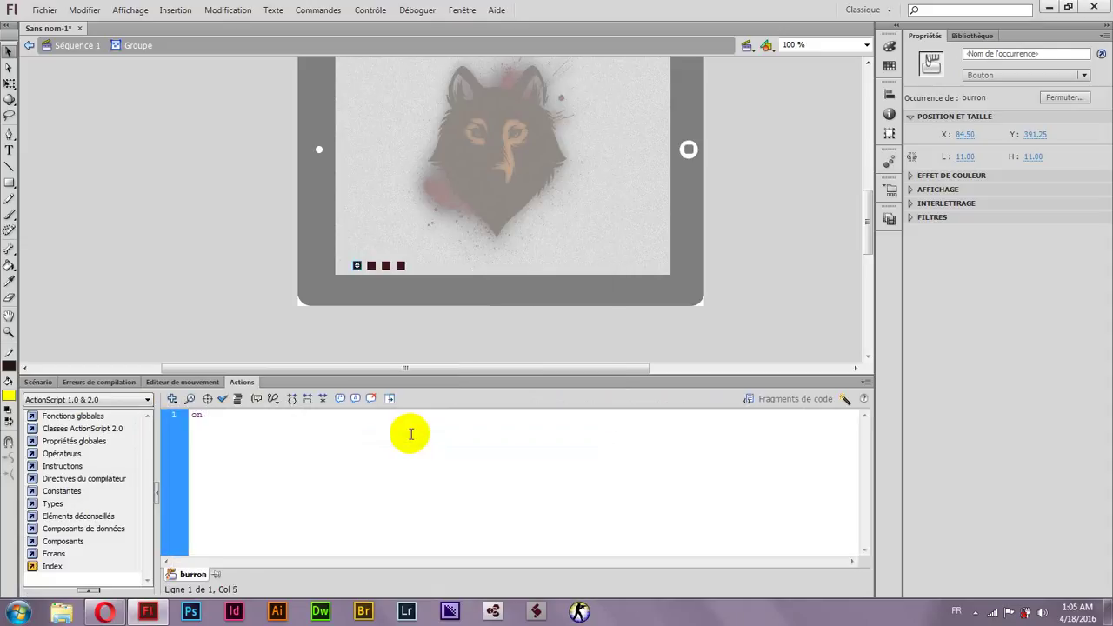
type("r")
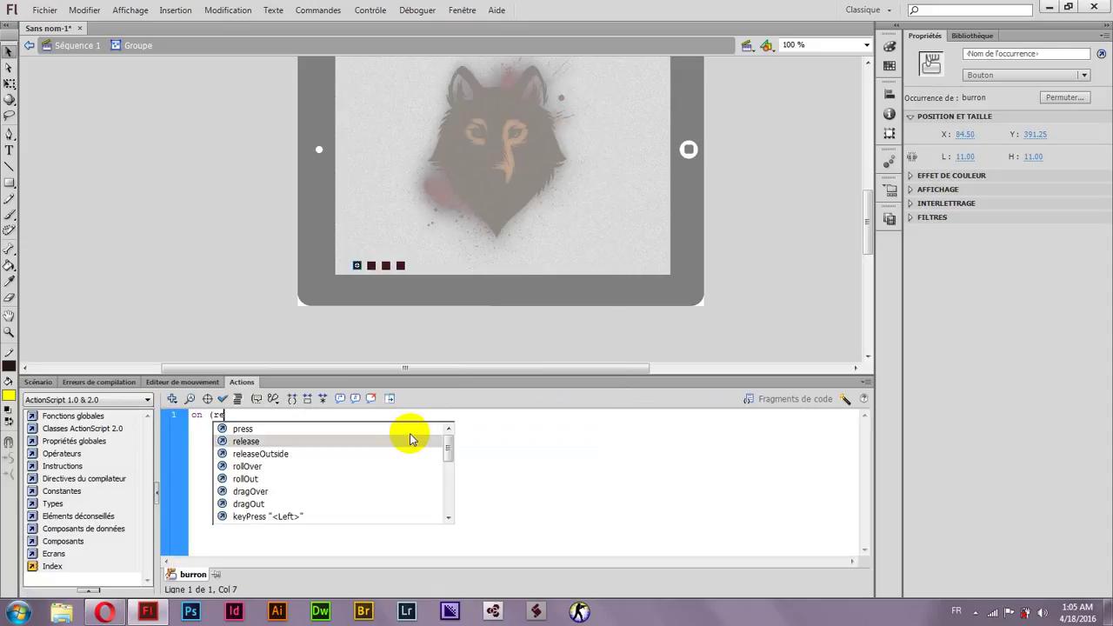
type("e")
double_click(411, 439)
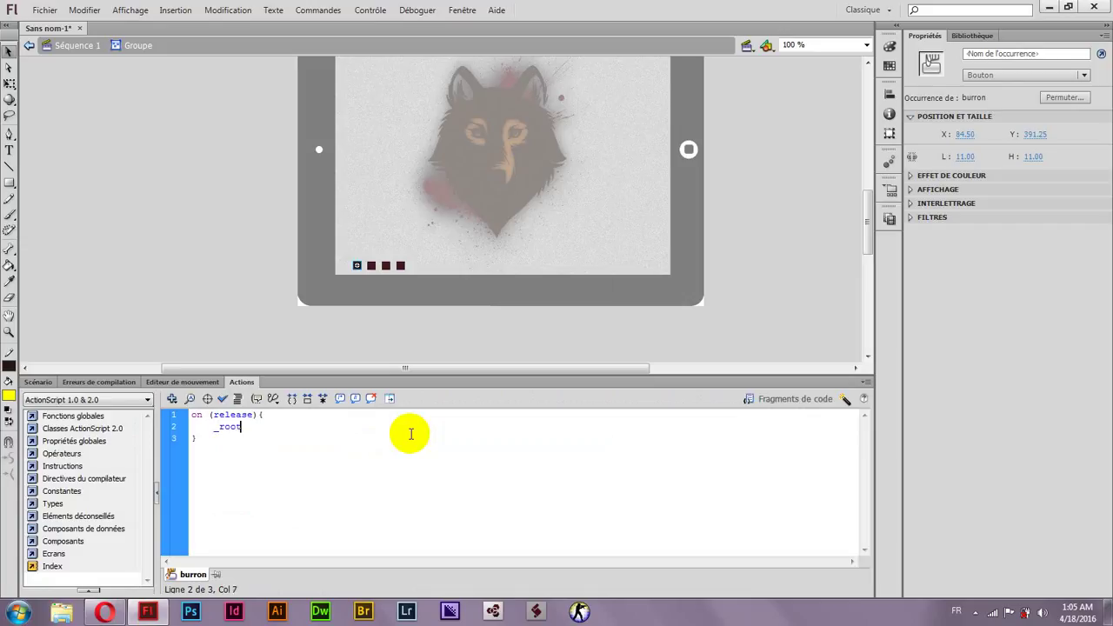
Add the line _root.gotoAndStop("2") inside the first button's release handler
type(".gotoAn")
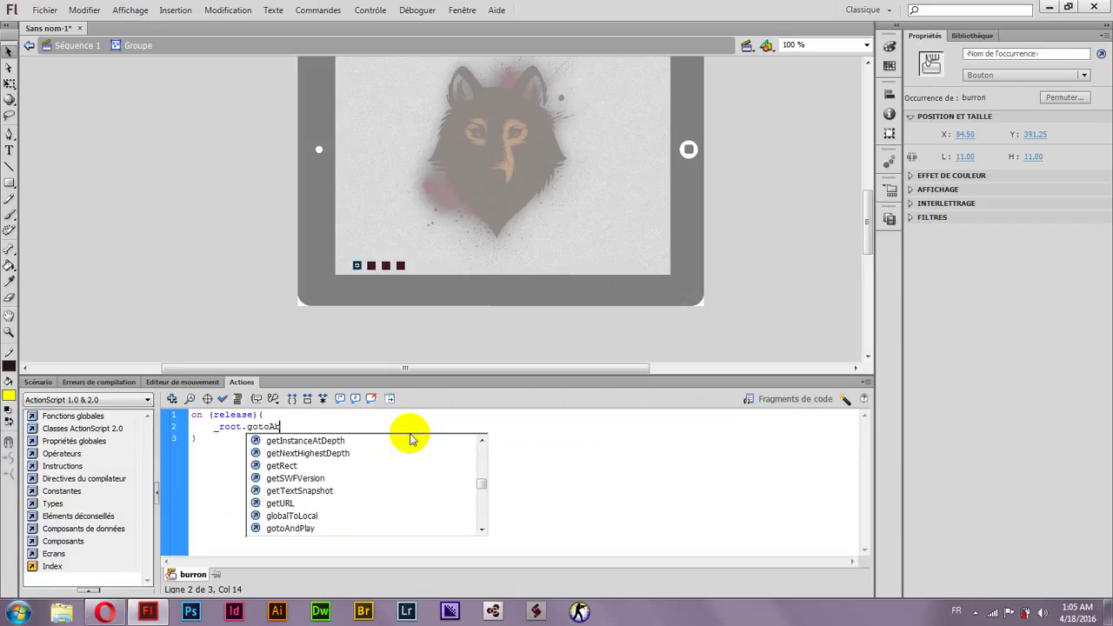
type("dS")
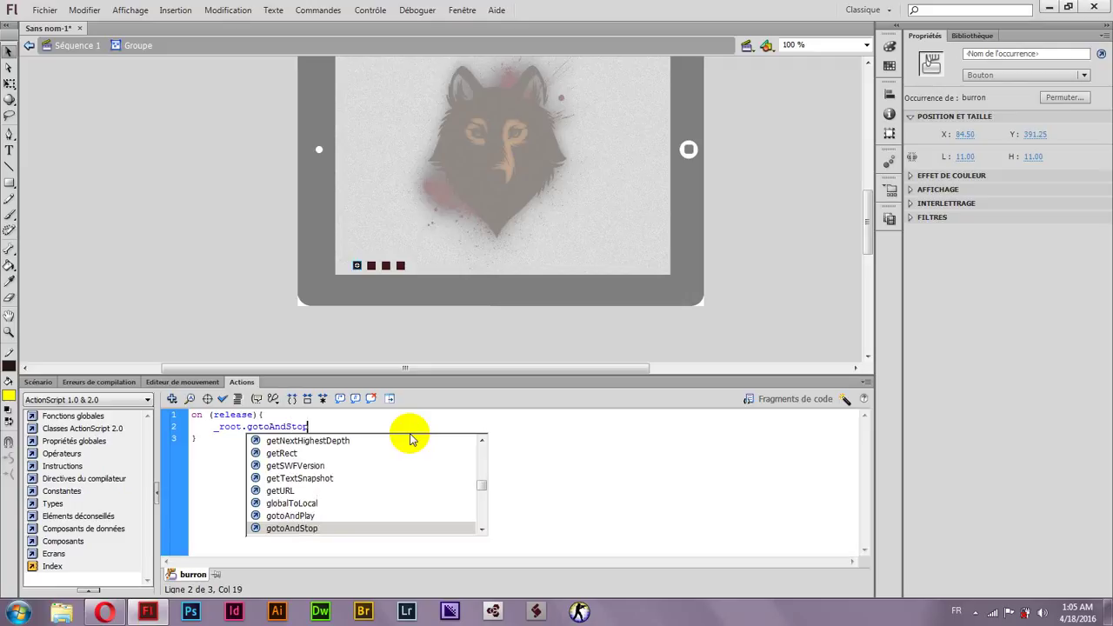
type("top(\"\"é")
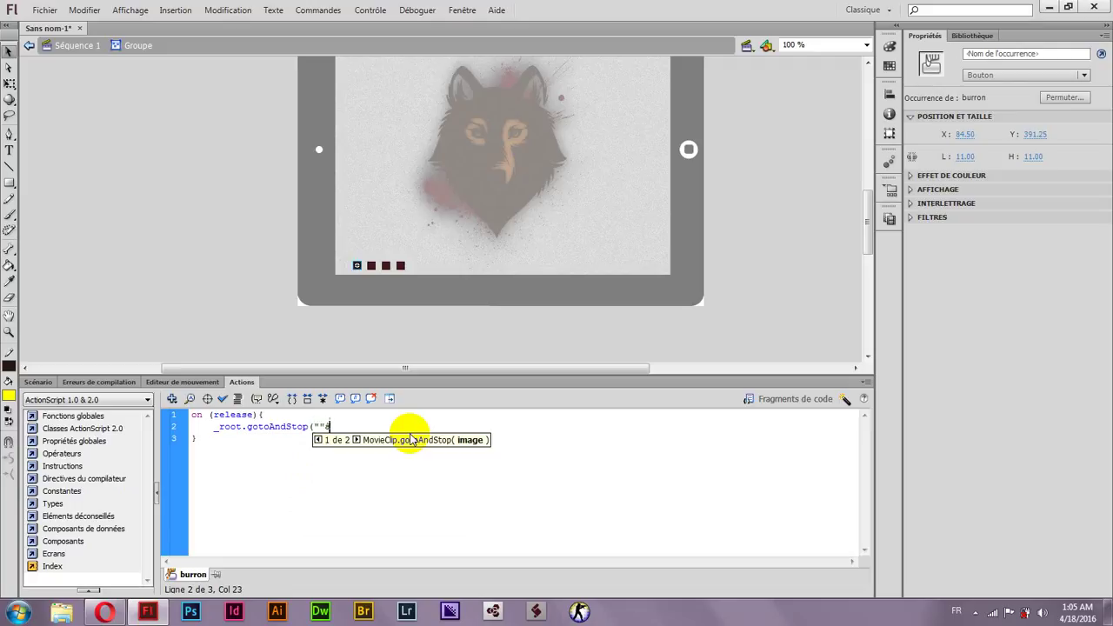
key("BackSpace")
type(")")
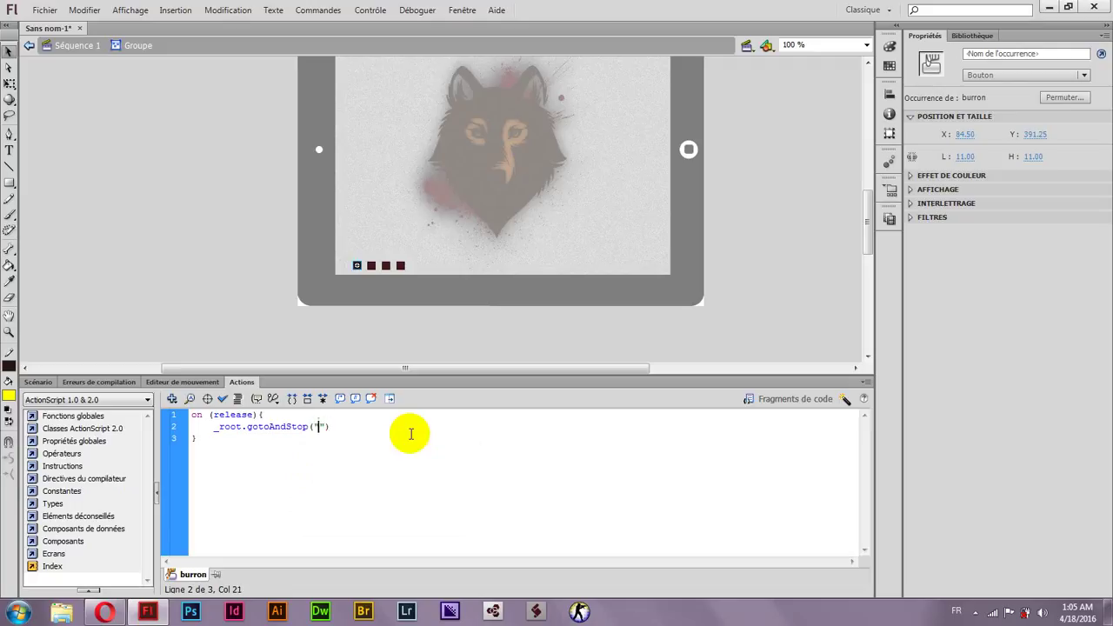
type("2")
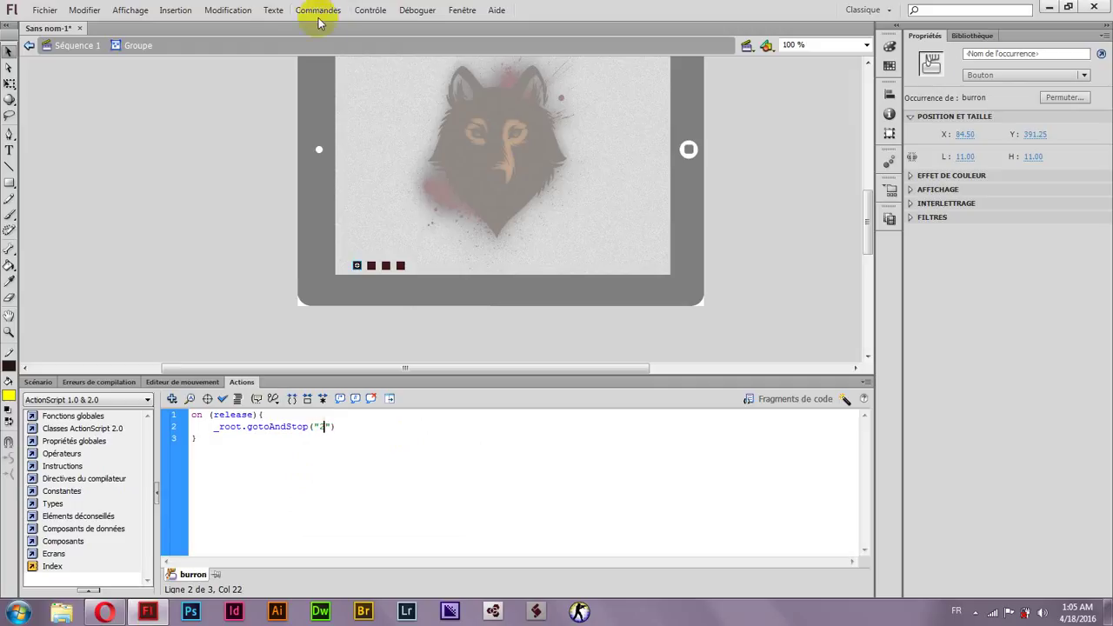
Copy the first button's entire script and check its syntax
left_click_drag(296, 475, 181, 382)
key("ctrl+c")
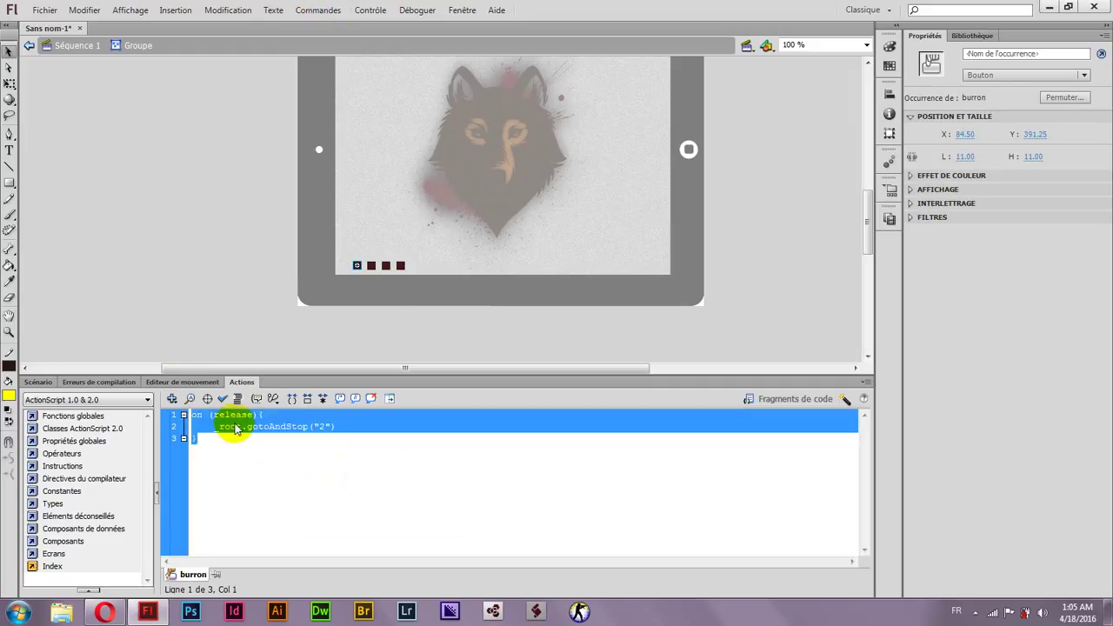
left_click(264, 474)
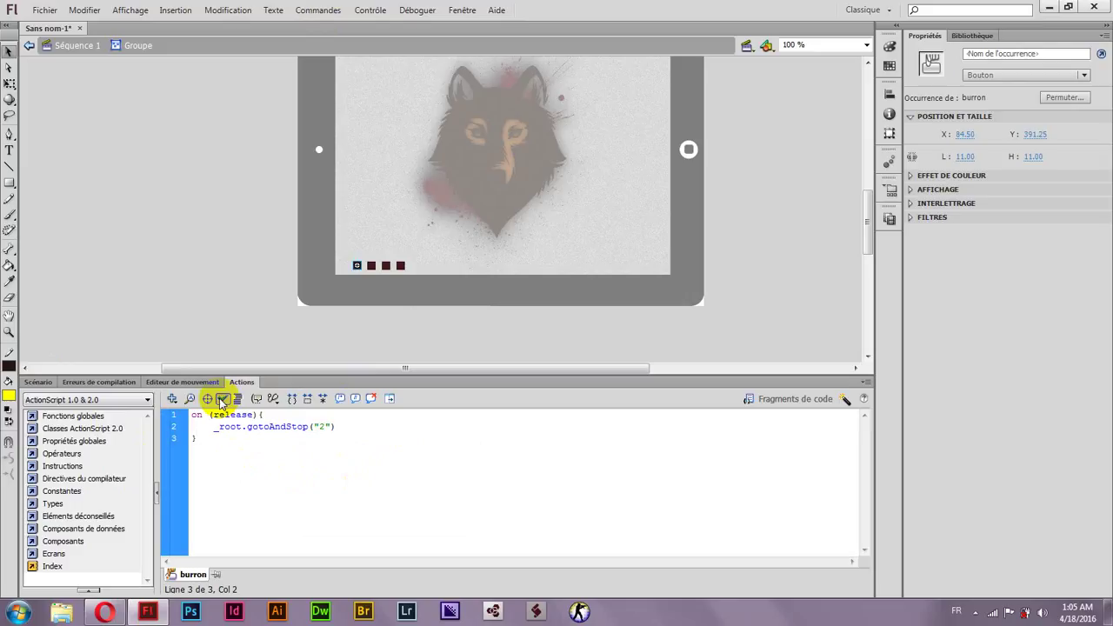
left_click(222, 399)
Test the movie, try the first button in the tablet preview, and close the preview
left_click(40, 381)
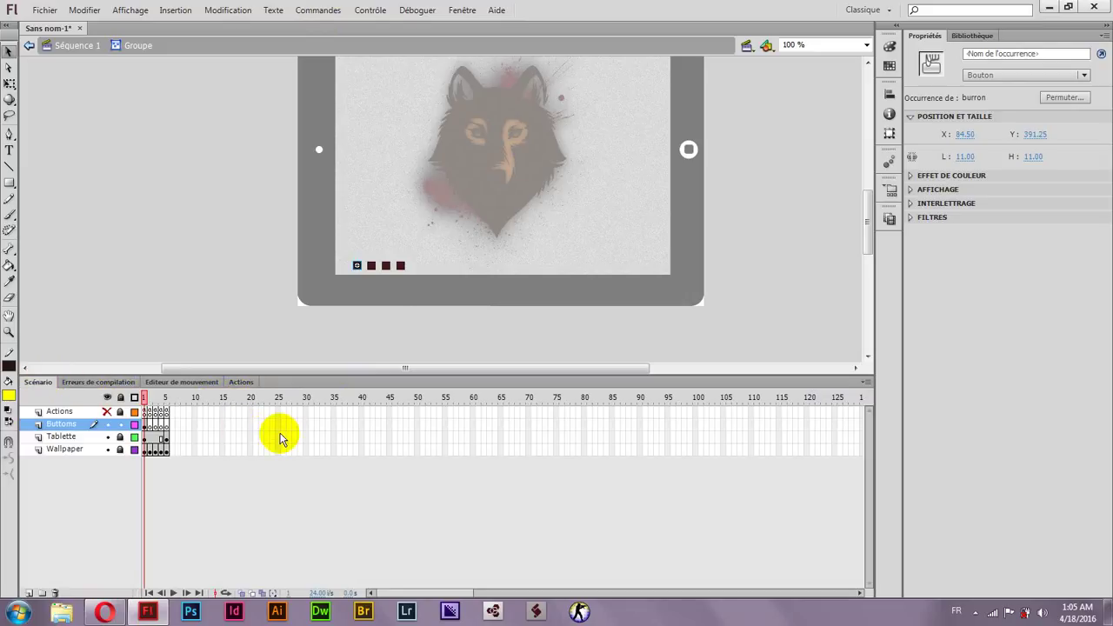
left_click(154, 343)
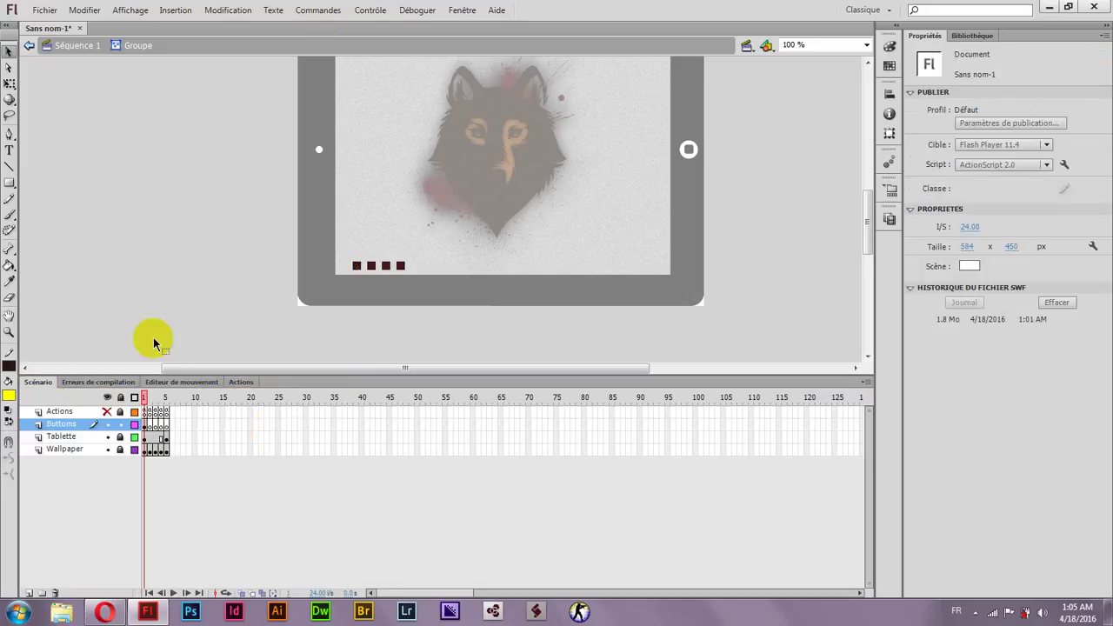
key("ctrl+Return")
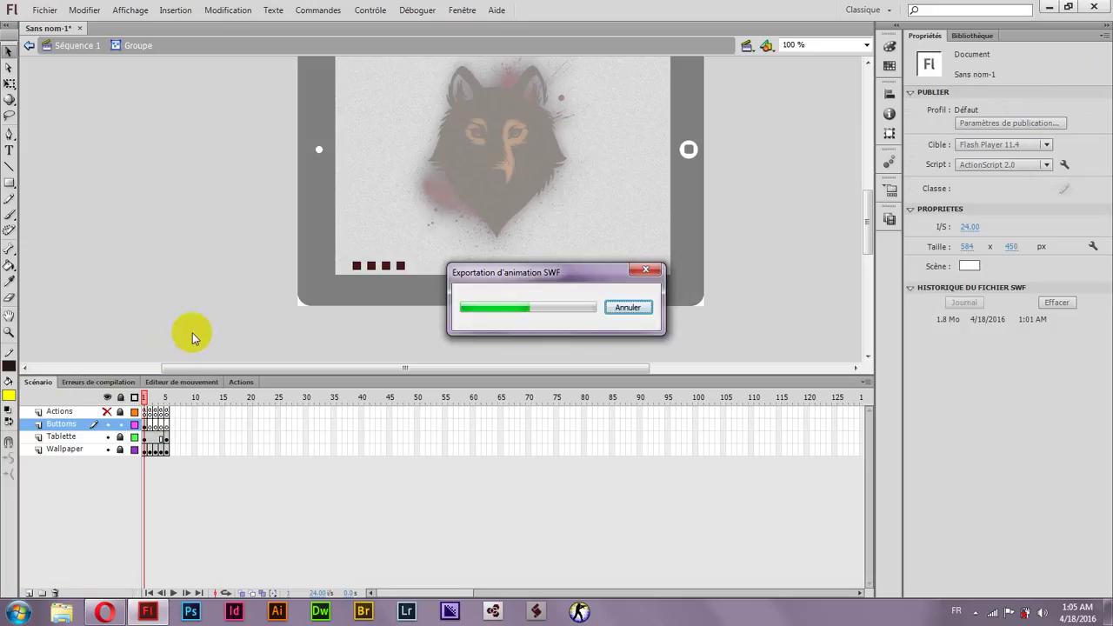
left_click(396, 444)
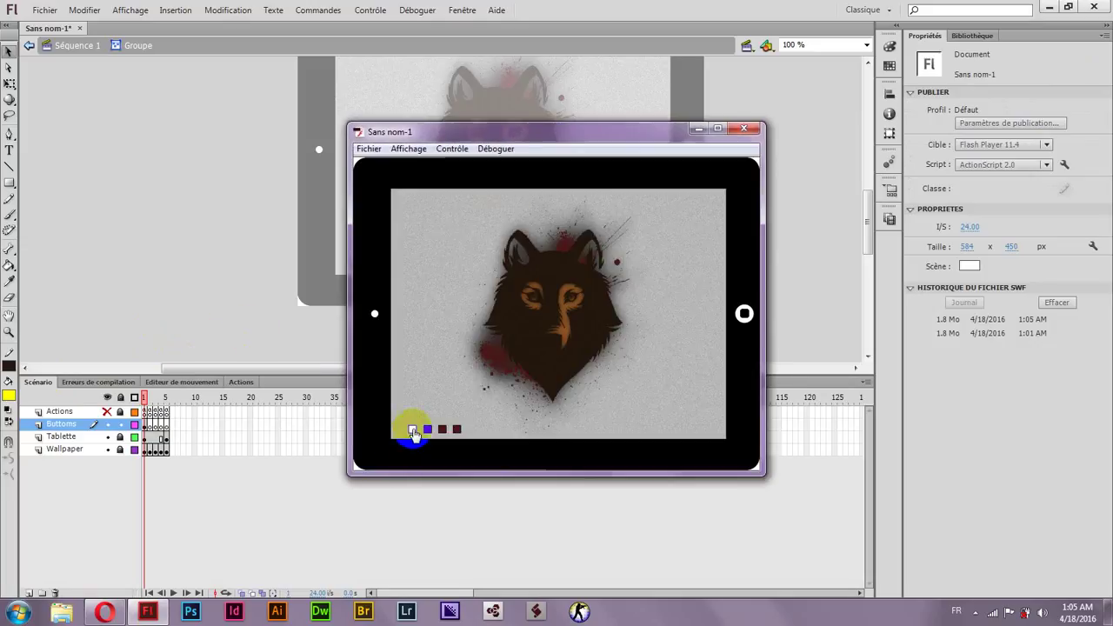
left_click(447, 431)
left_click(404, 435)
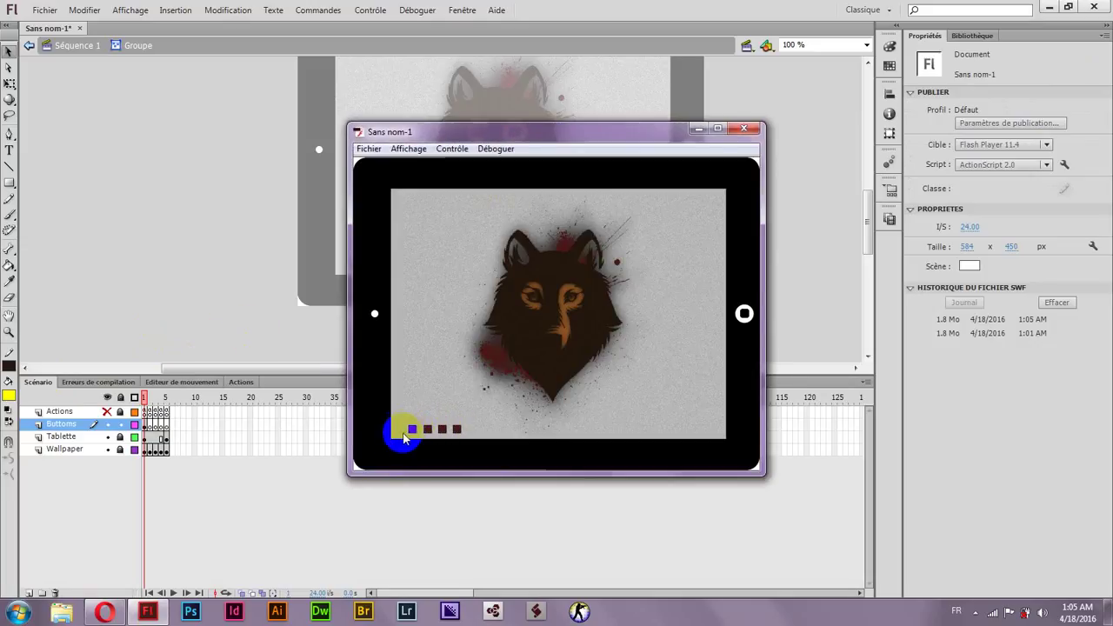
left_click(412, 431)
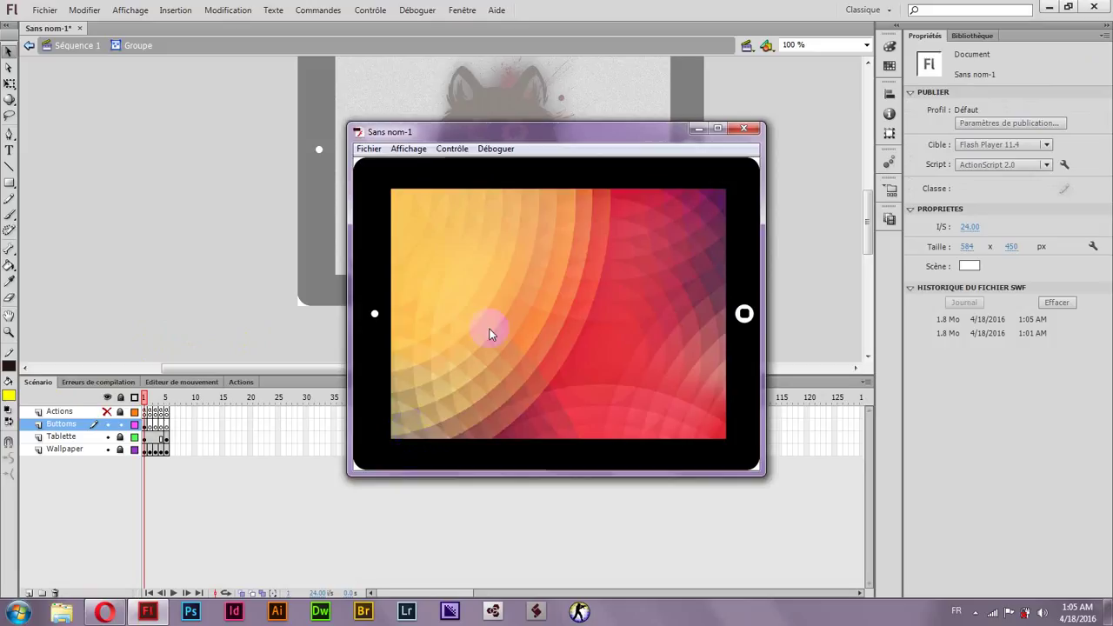
left_click(743, 129)
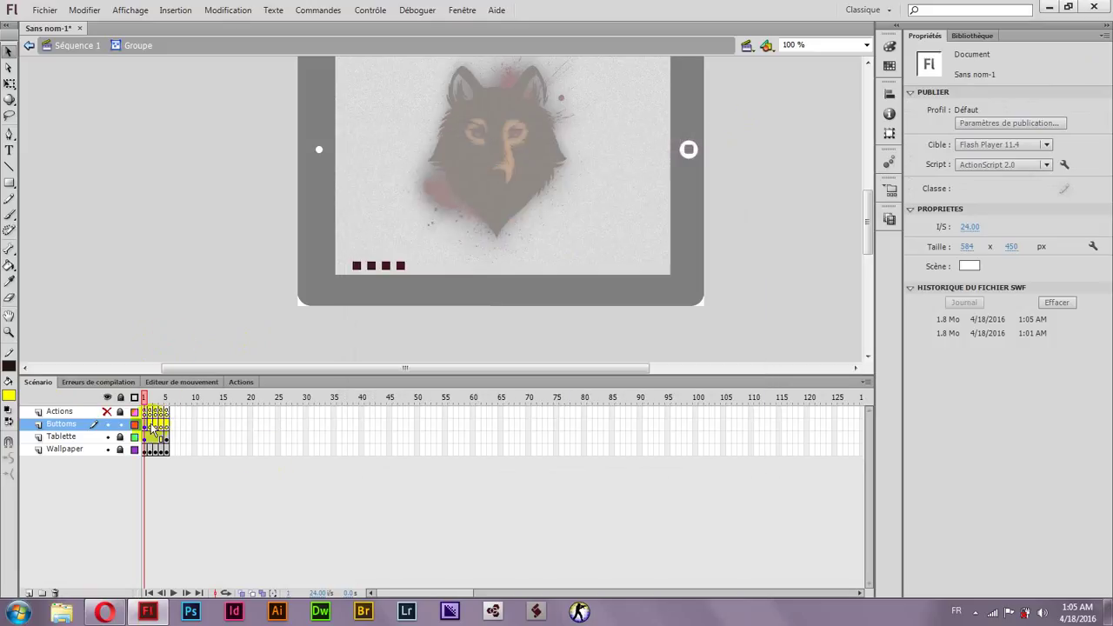
Give the second button the copied release script and replace its target frame number
left_click(375, 269)
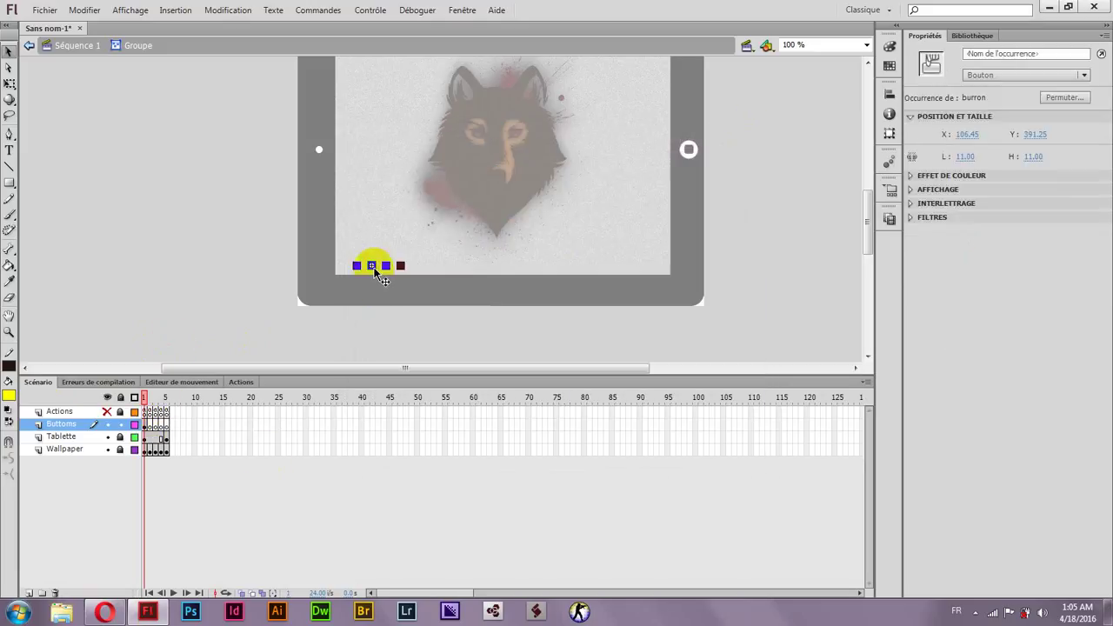
left_click(241, 382)
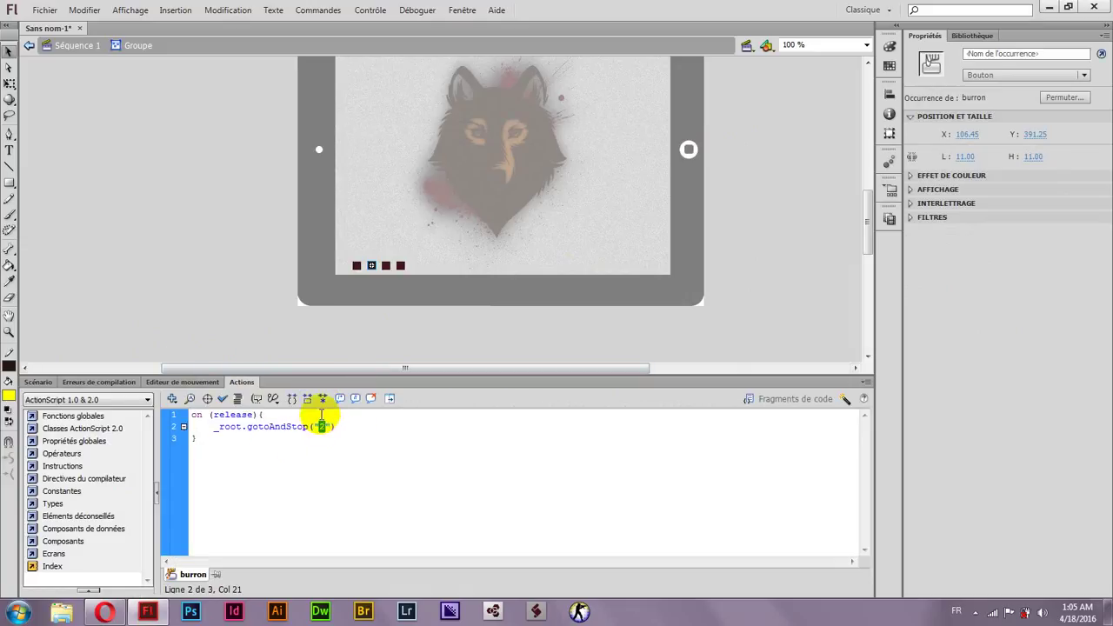
left_click(37, 382)
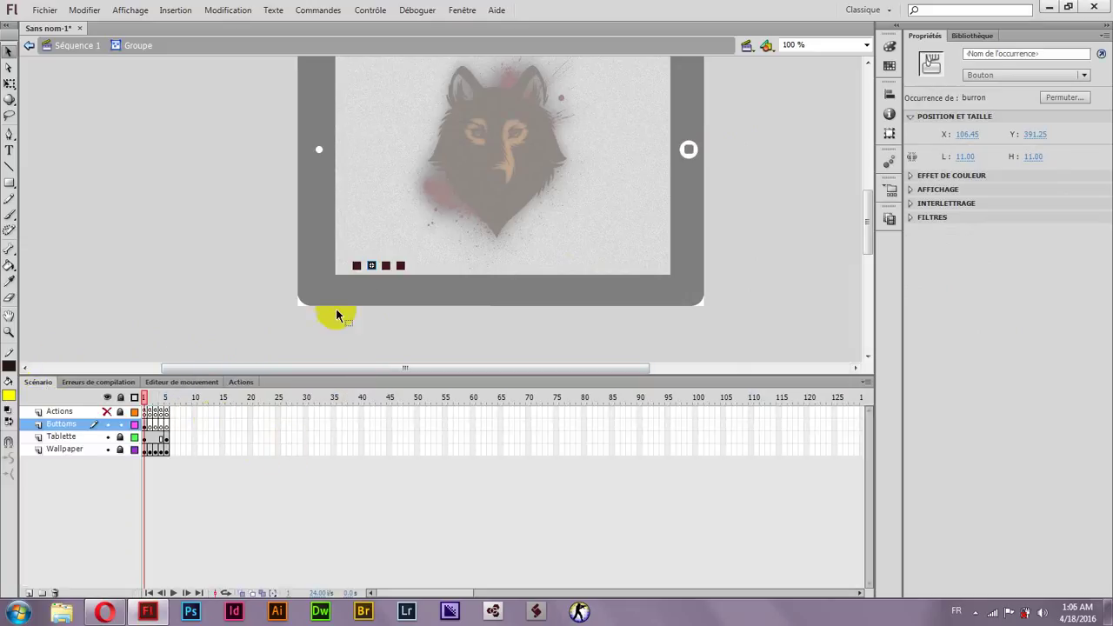
Paste the release script onto the third button and set its gotoAndStop target to "4"
left_click(386, 265)
left_click(241, 382)
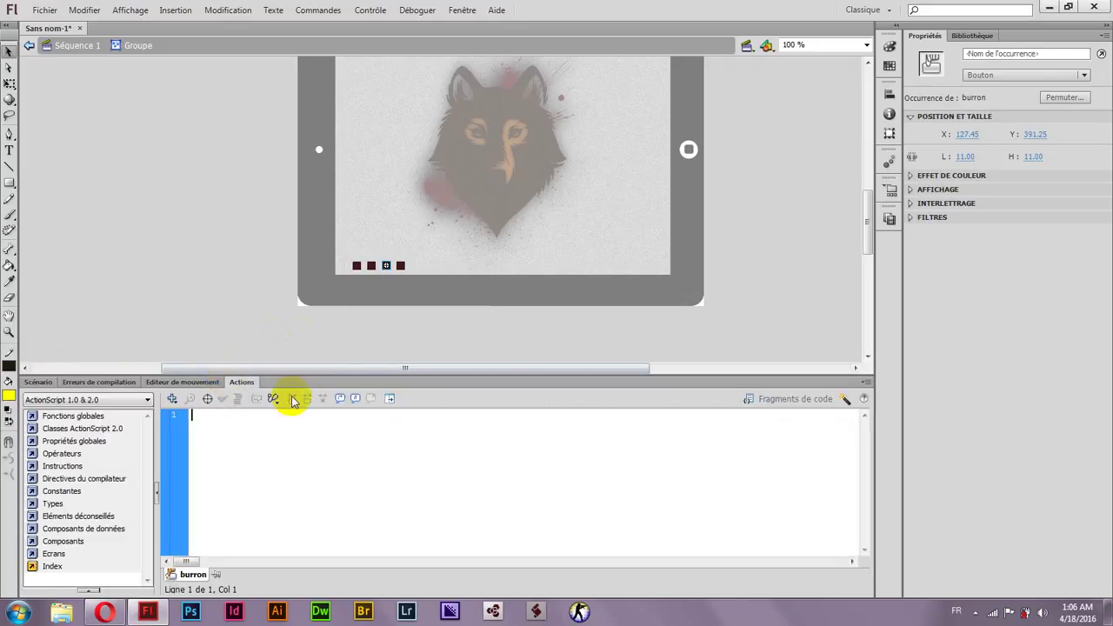
right_click(269, 447)
left_click(343, 183)
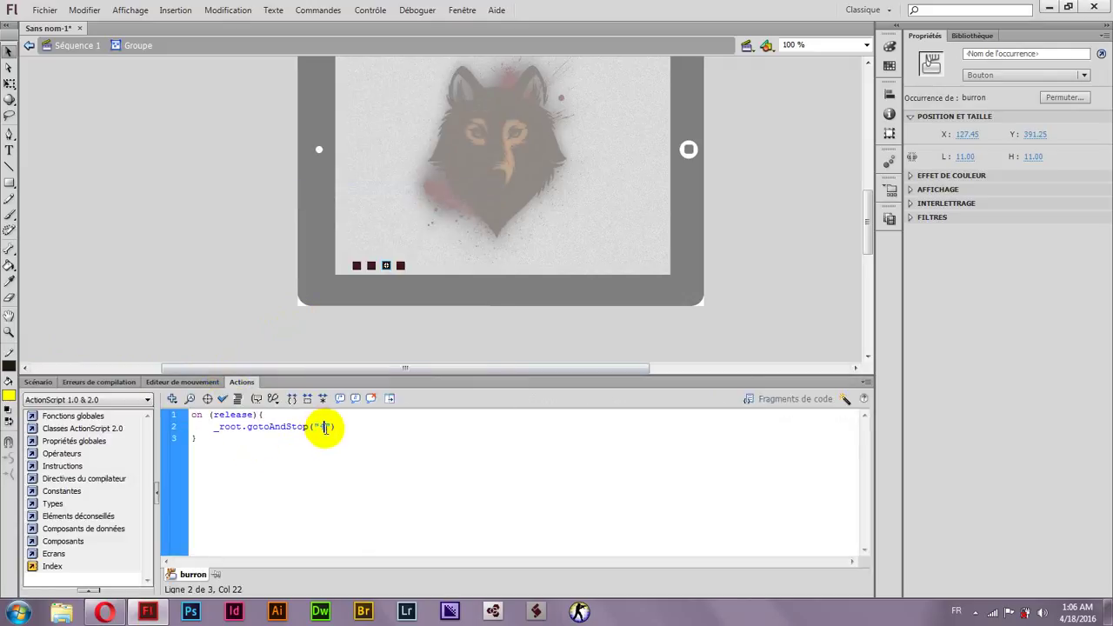
Give the fourth button the same release script with its gotoAndStop target set to "5"
left_click(38, 382)
left_click(401, 266)
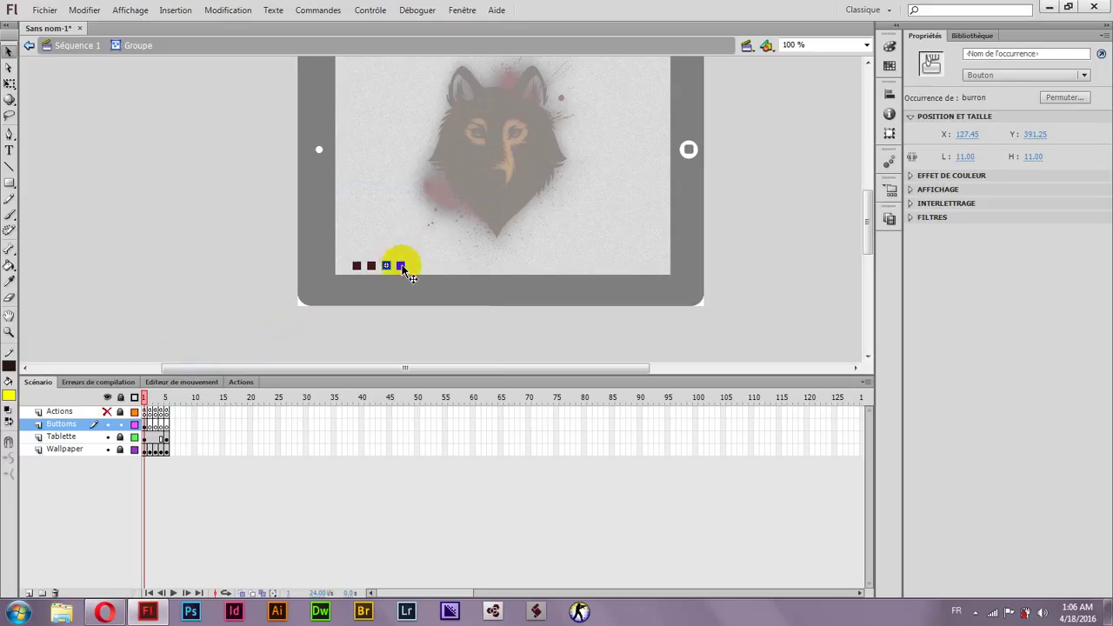
left_click(239, 382)
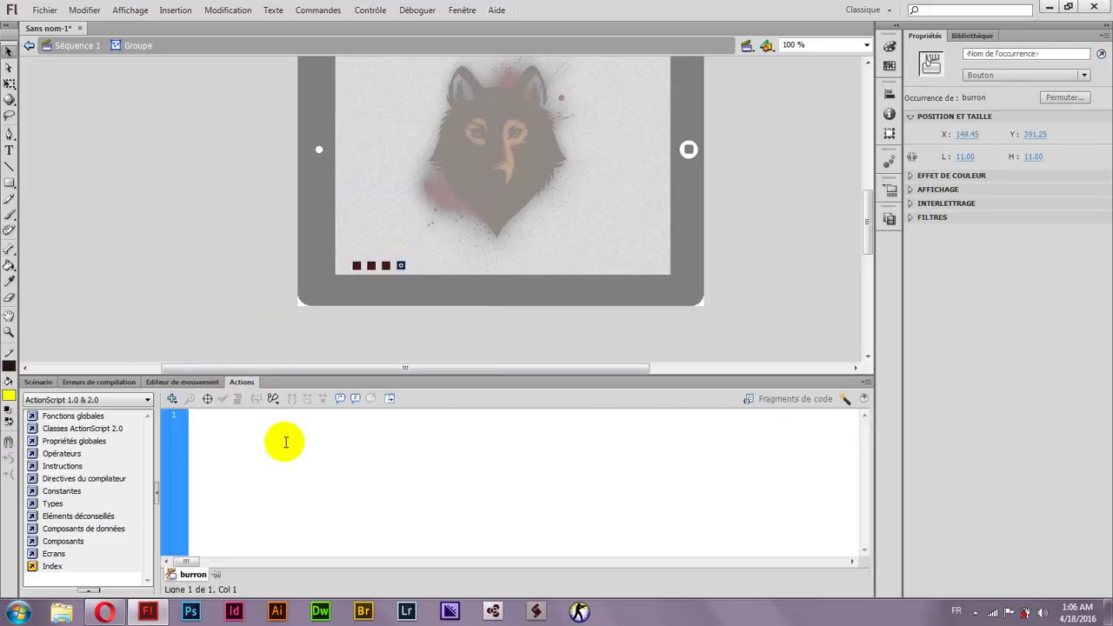
type("on (release){ \t_root.gotoAndStop(\"2\"); }")
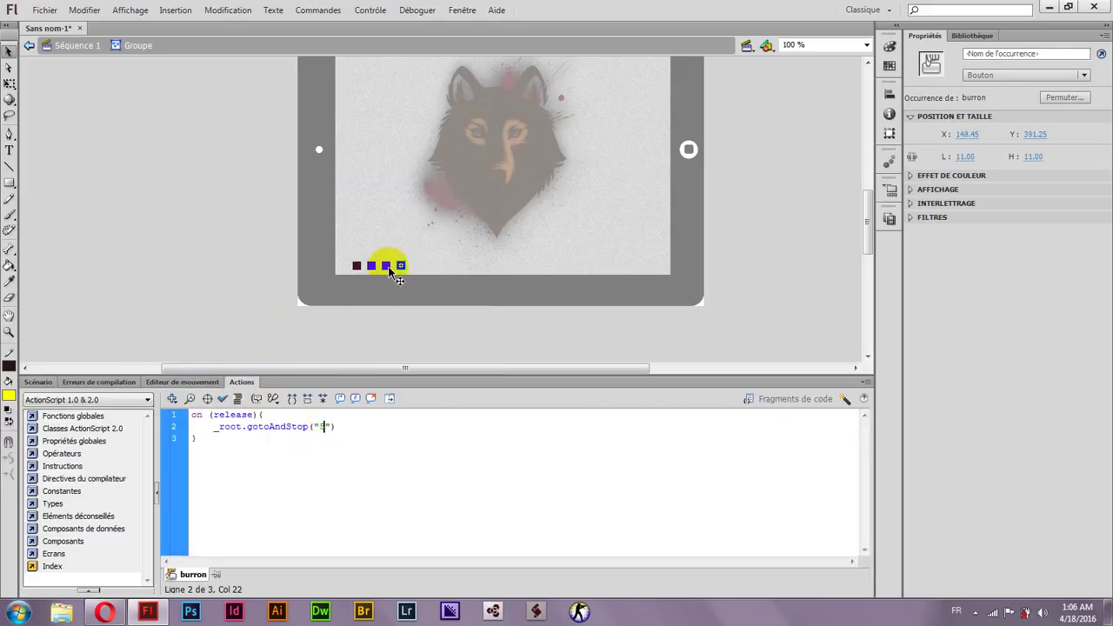
Check the frame targets in the scripts of the third and first buttons
left_click(397, 487)
left_click(384, 266)
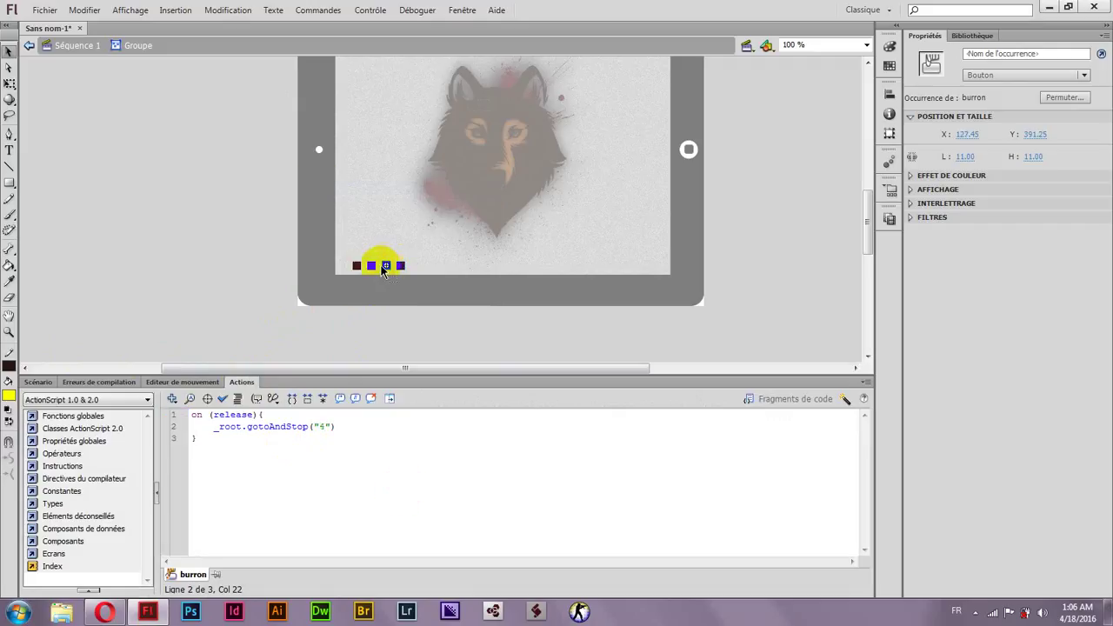
left_click(357, 265)
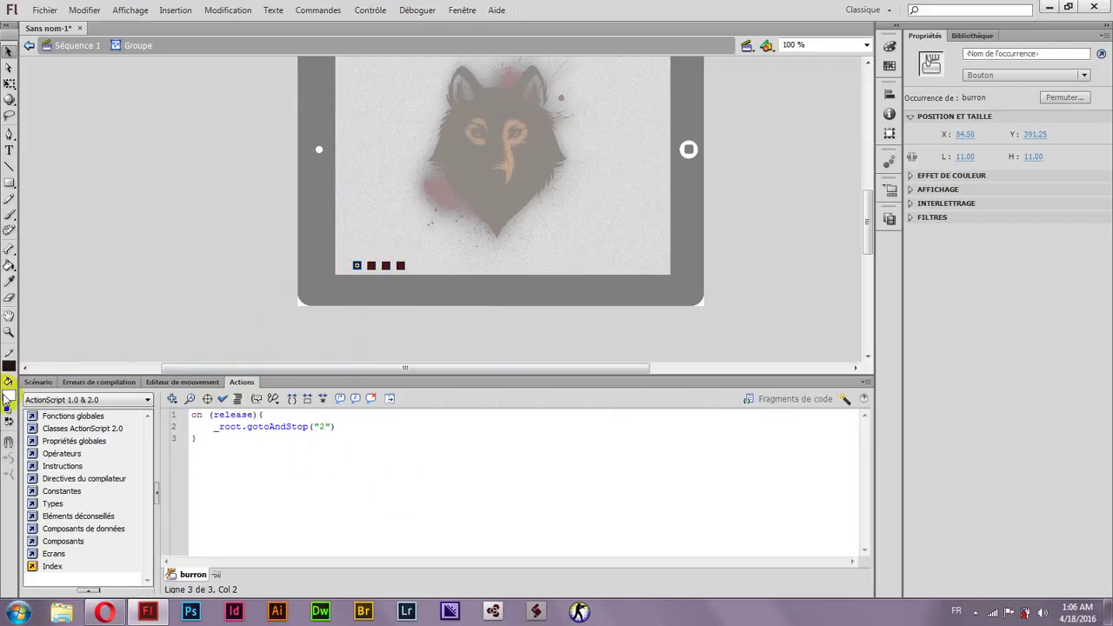
Open the first button's symbol briefly, return to the main scene Séquence 1 and clear the selection
left_click(37, 382)
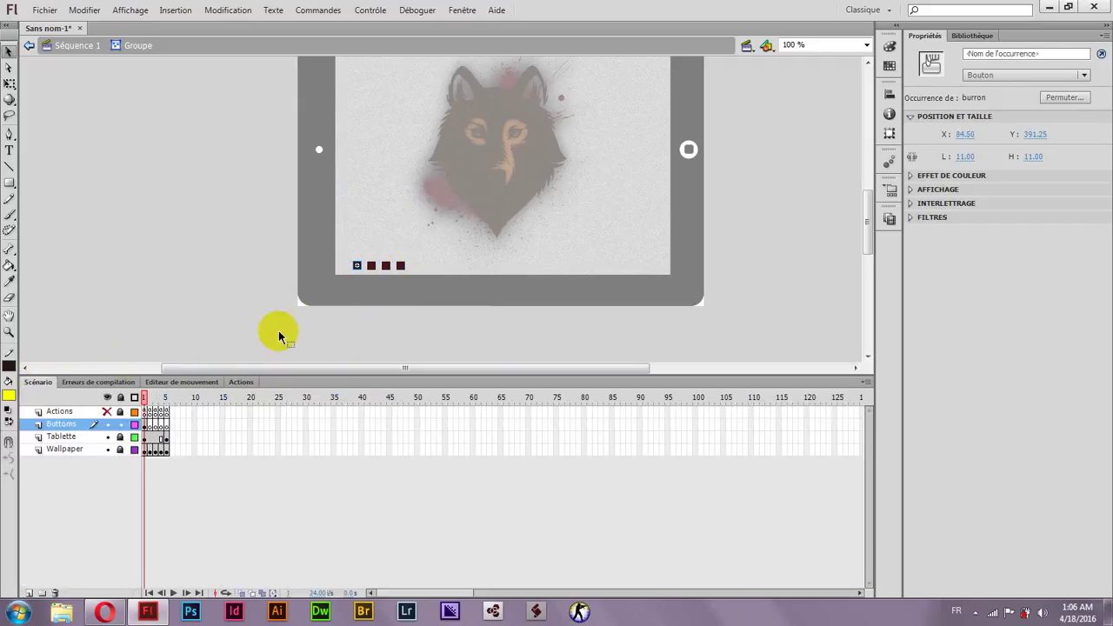
left_click(213, 322)
double_click(356, 266)
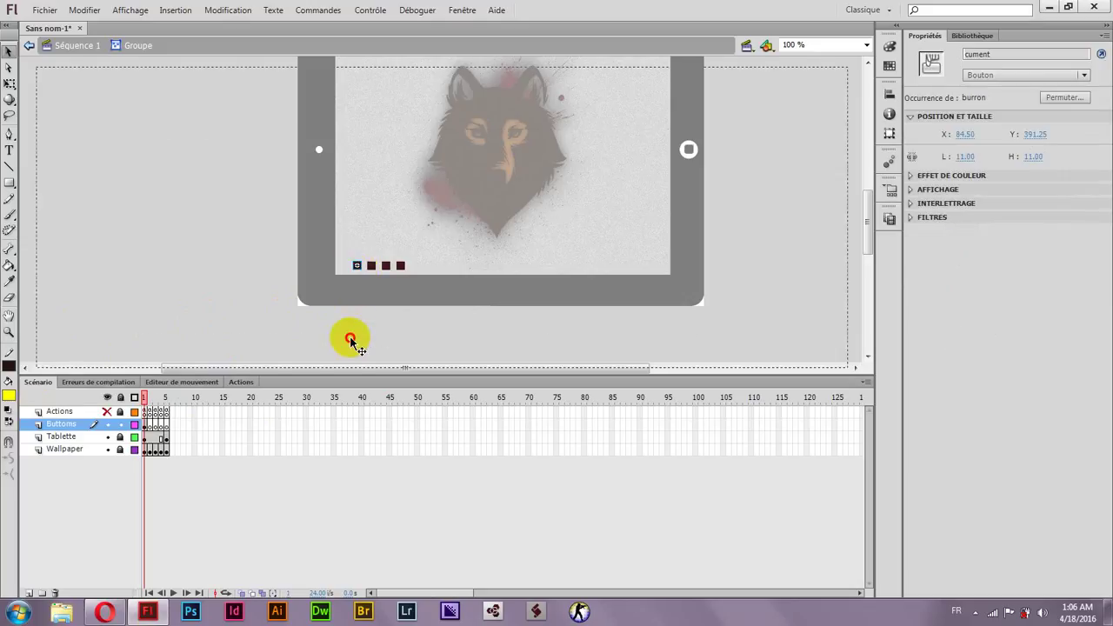
left_click(370, 298)
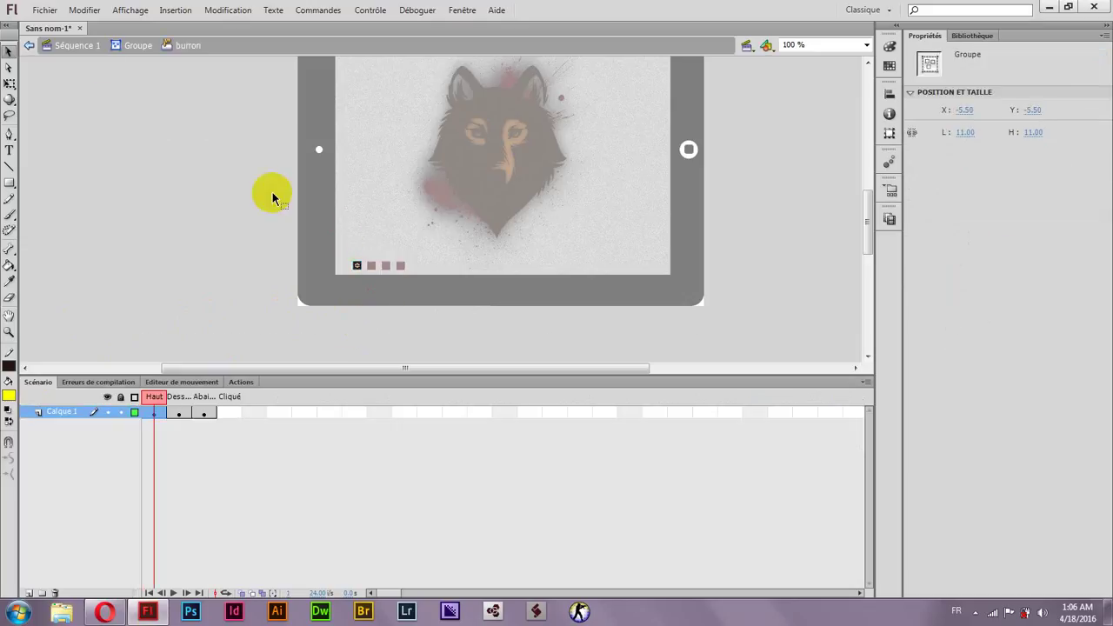
left_click(76, 45)
left_click(116, 230)
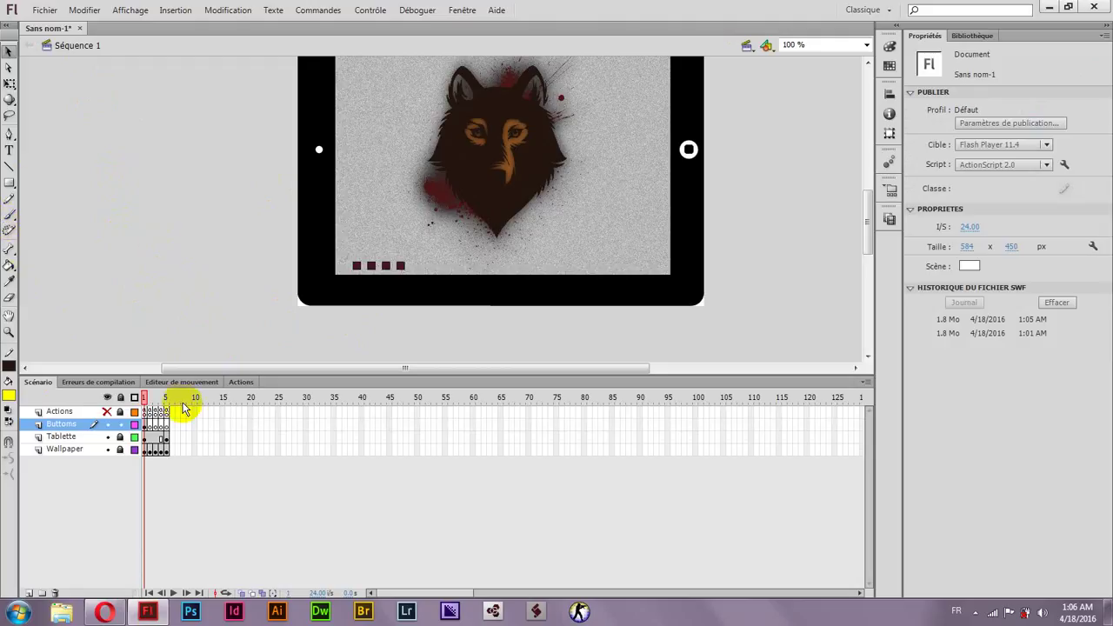
Select frame 2 on the Buttoms layer and zoom in on the tablet's home button at 1600%
left_click(149, 427)
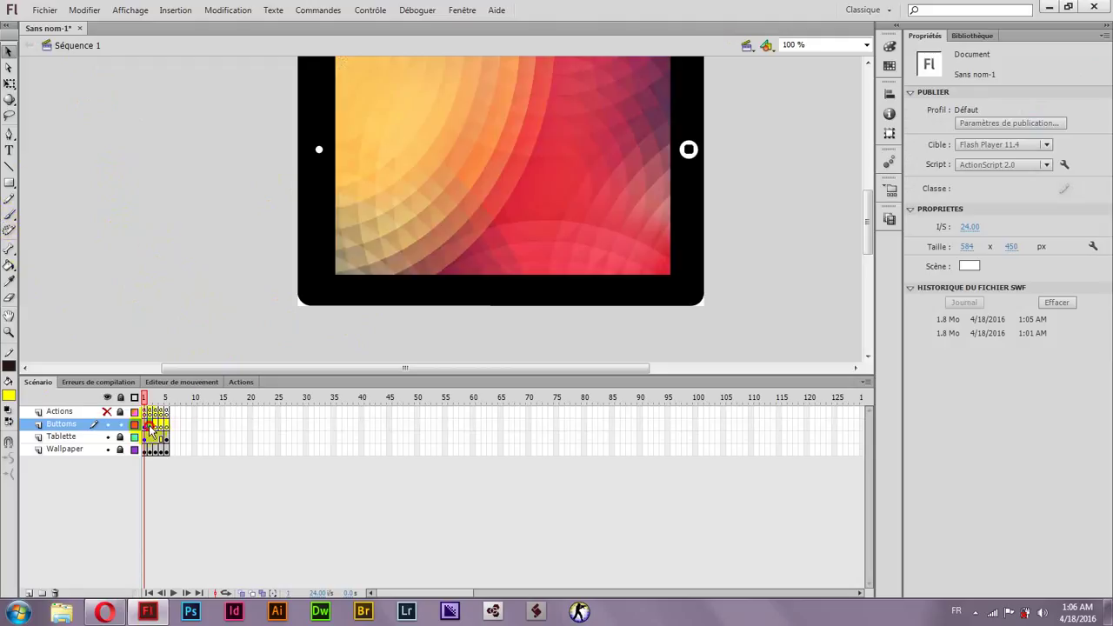
left_click(234, 301)
left_click_drag(364, 367, 398, 369)
left_click_drag(528, 369, 535, 370)
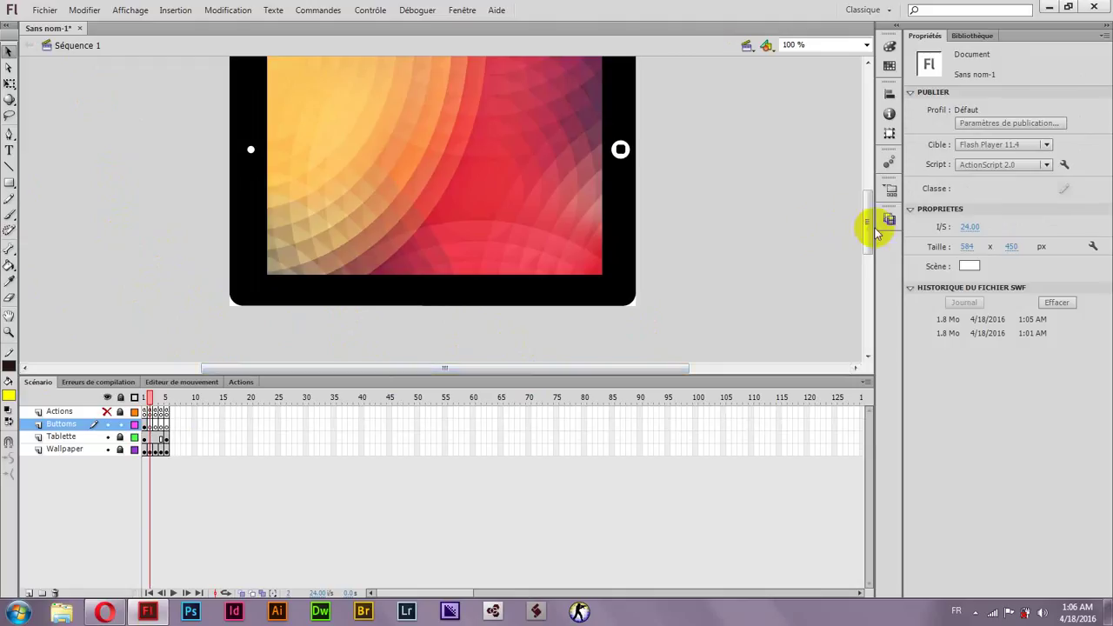
left_click_drag(867, 223, 867, 214)
left_click(9, 333)
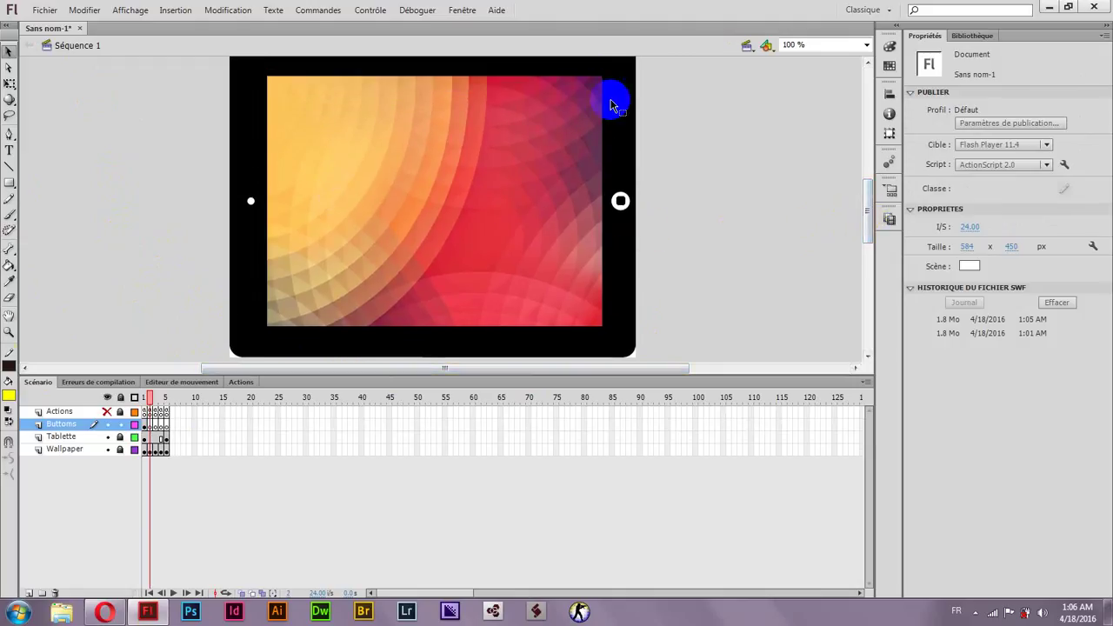
left_click(621, 202)
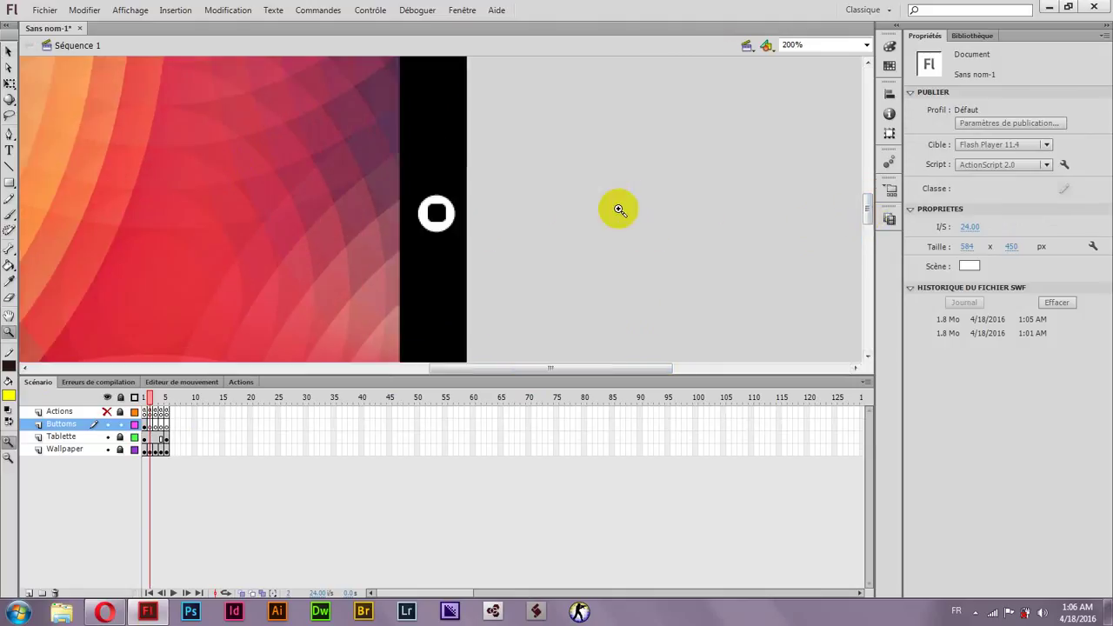
left_click(435, 214)
left_click(390, 198)
left_click(507, 223)
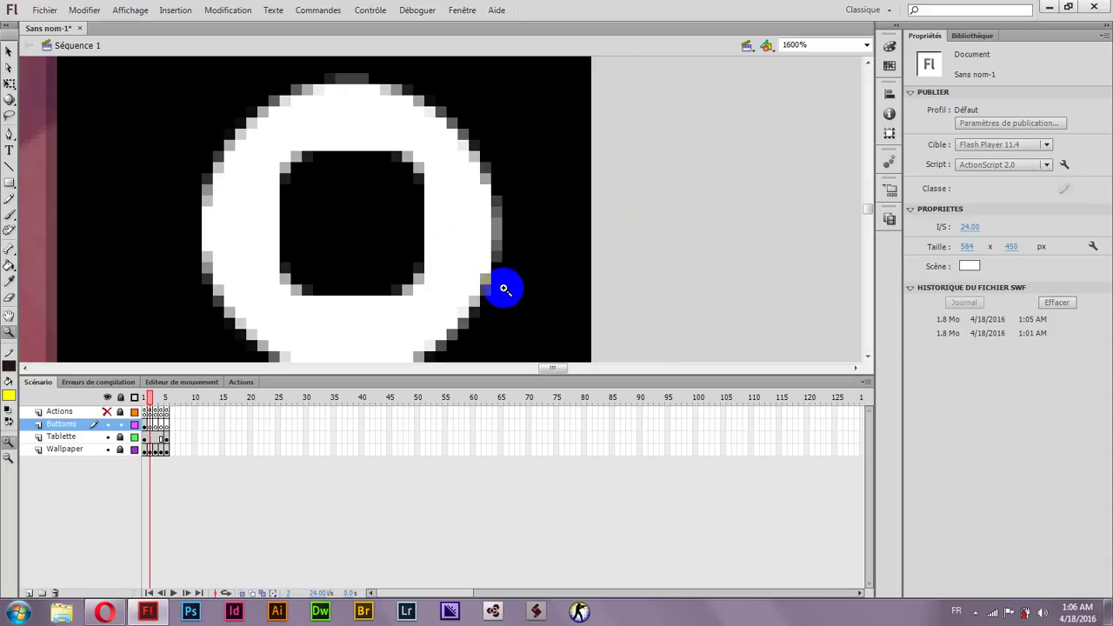
left_click_drag(869, 210, 867, 209)
left_click_drag(741, 374, 738, 417)
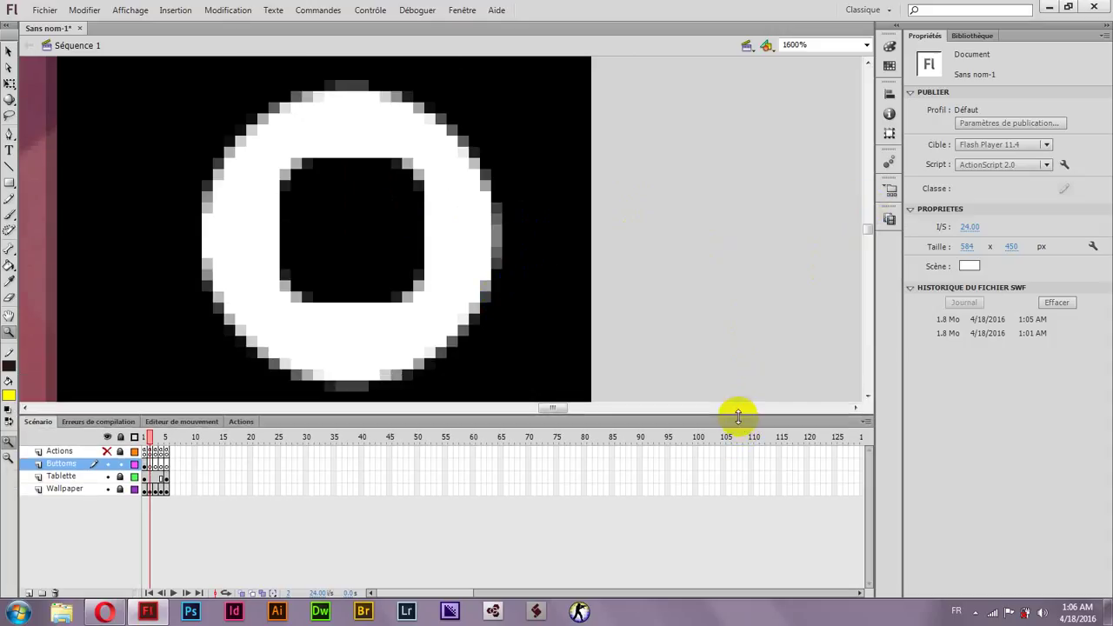
Set up the Oval tool with a black stroke and no fill
left_click(7, 186)
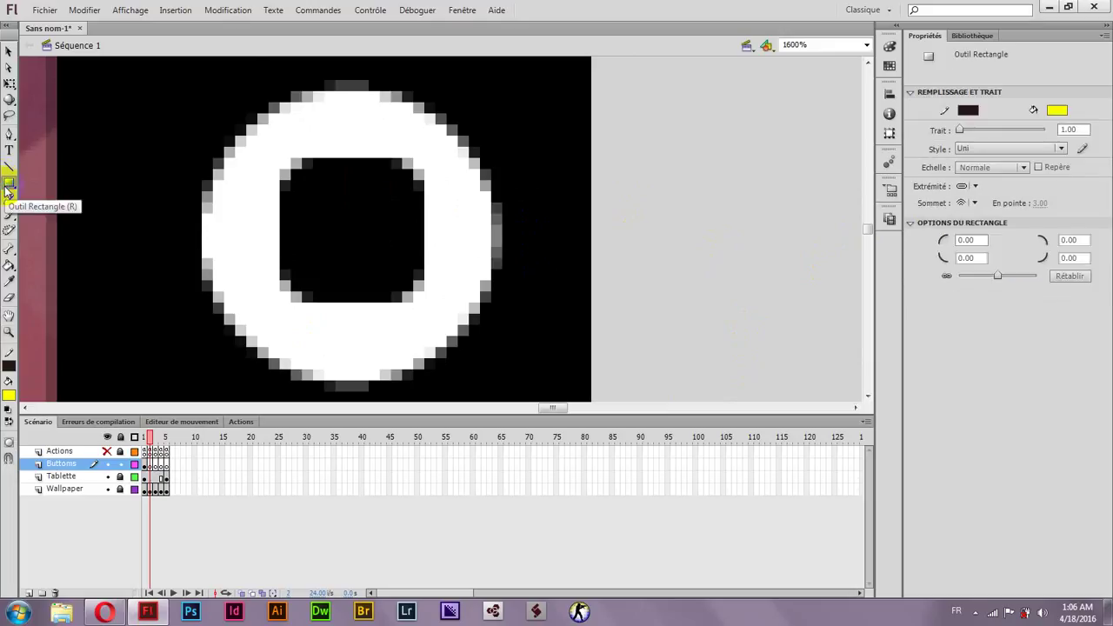
left_click_drag(8, 186, 34, 197)
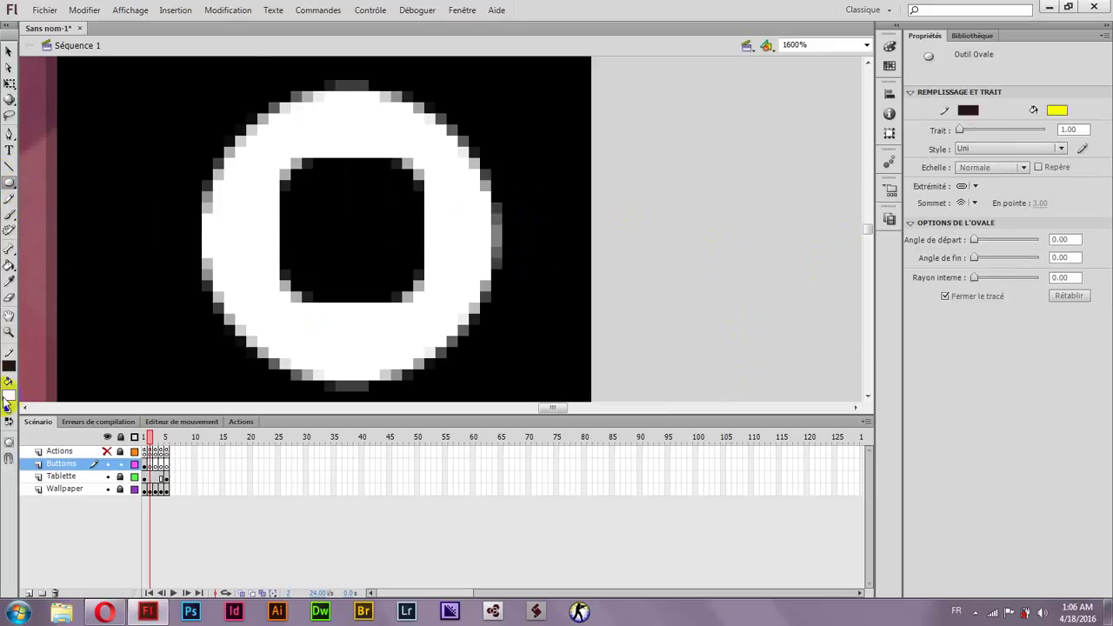
left_click(9, 391)
left_click(202, 410)
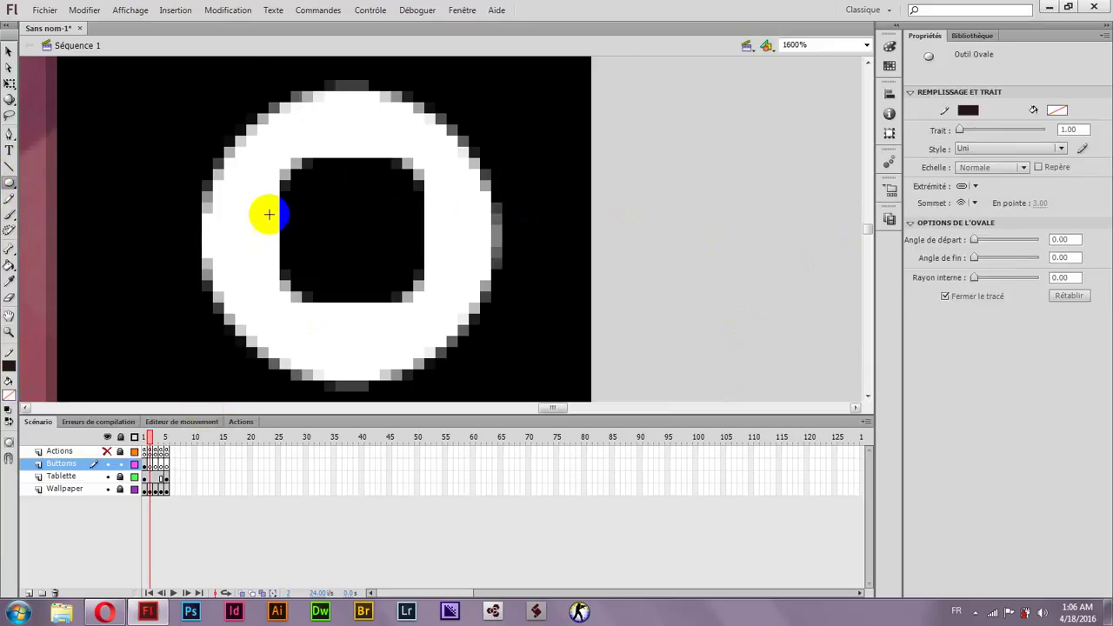
left_click(8, 365)
left_click(258, 298)
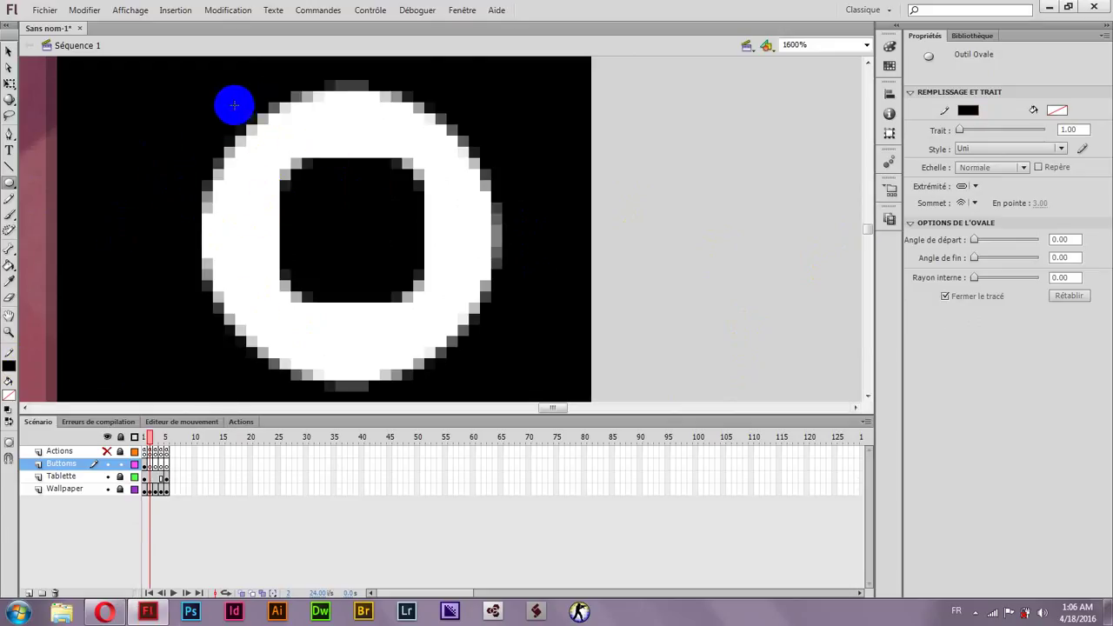
Draw an unfilled oval about 29 by 27 px and position it around the home button
mouse_move(234, 103)
left_mouse_down()
mouse_move(529, 390)
mouse_move(550, 403)
mouse_move(557, 393)
left_mouse_up()
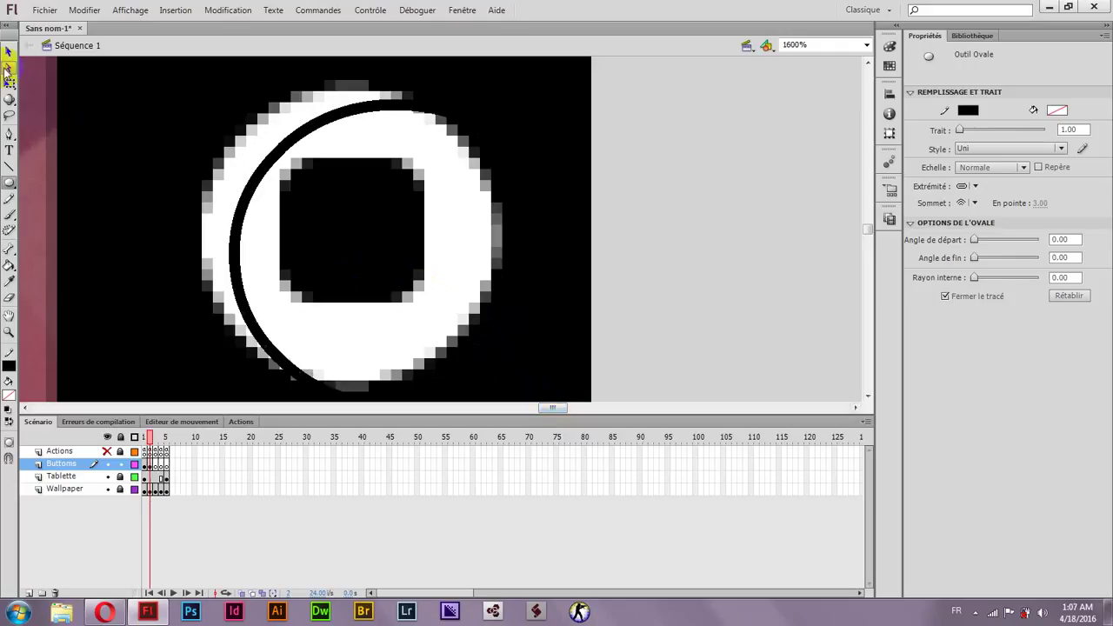
left_click(9, 55)
left_click(368, 104)
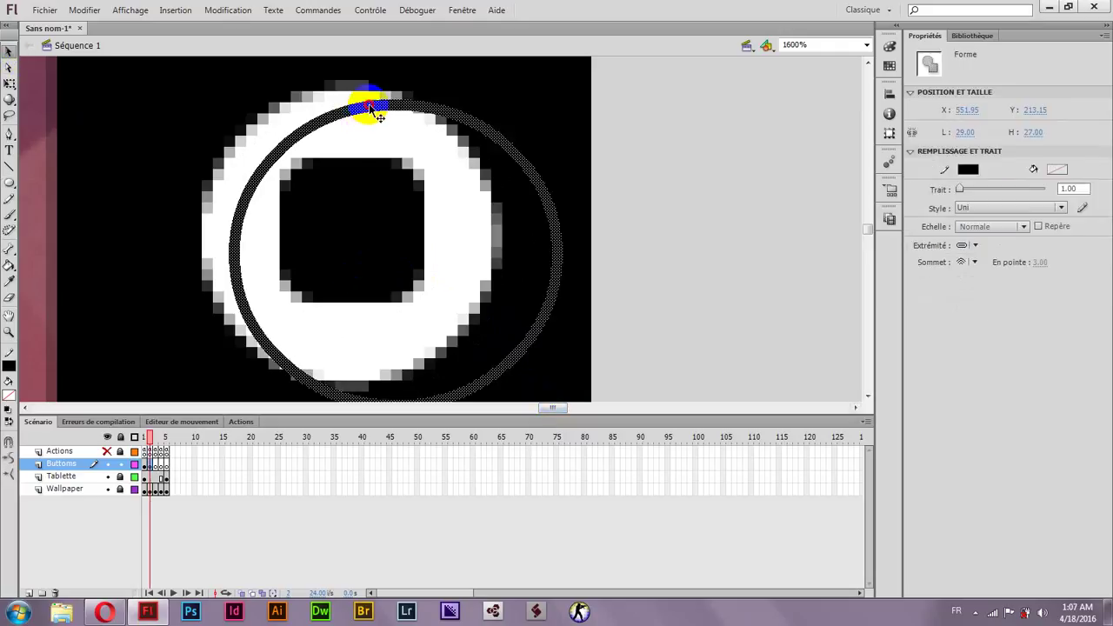
left_click_drag(367, 104, 321, 81)
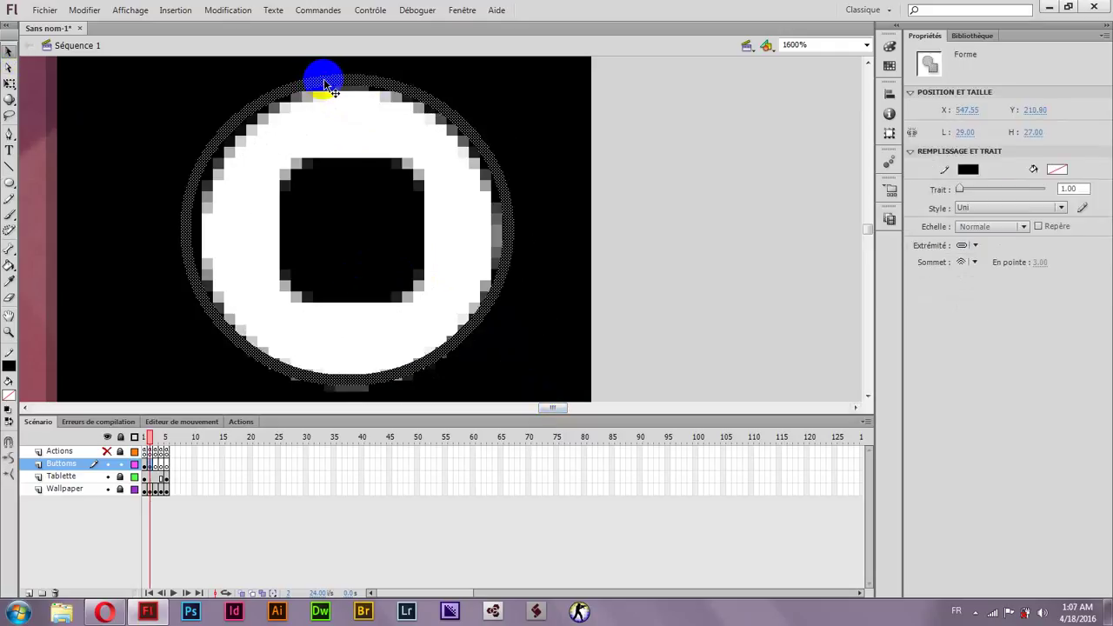
Try blue and green #33FF66 as fill colours for the oval outline and delete the outline
left_click(1057, 169)
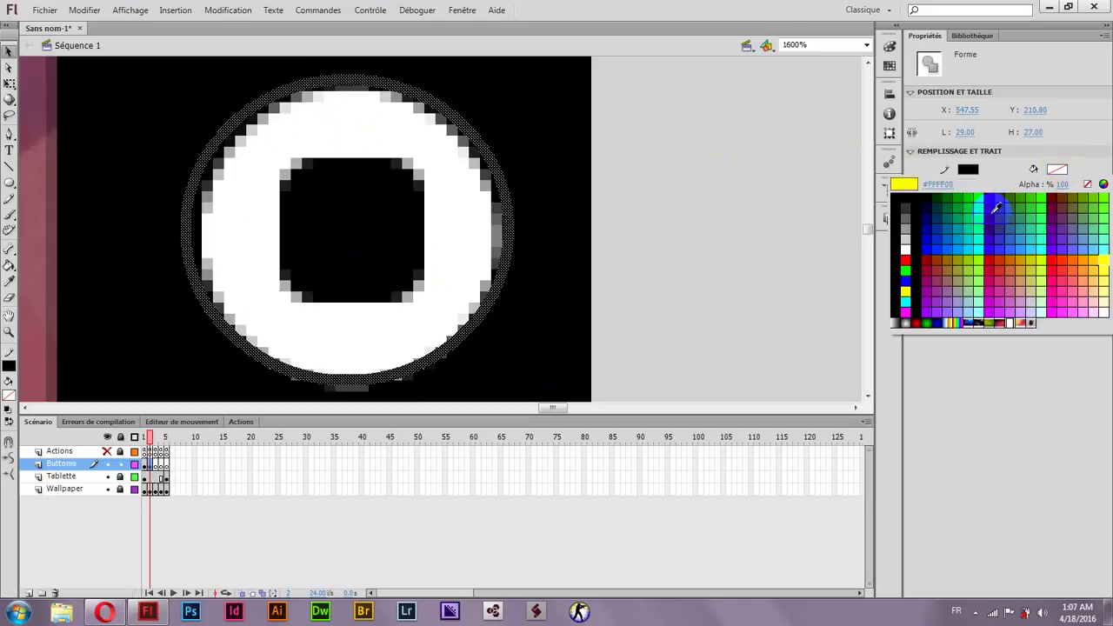
left_click(919, 233)
left_click(173, 332)
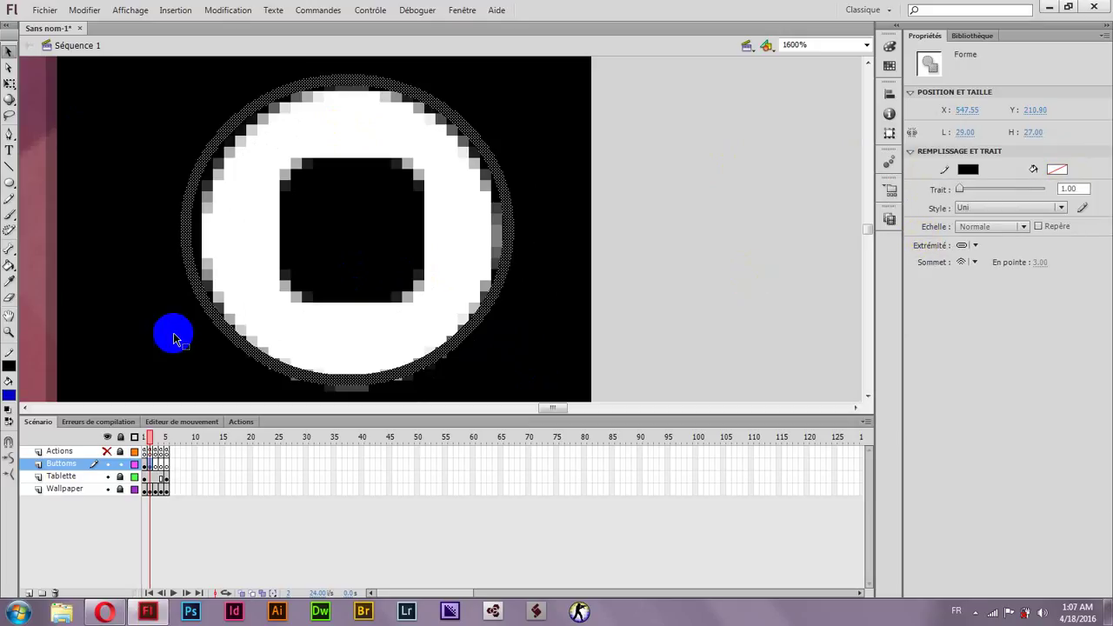
left_click(8, 397)
left_click(166, 441)
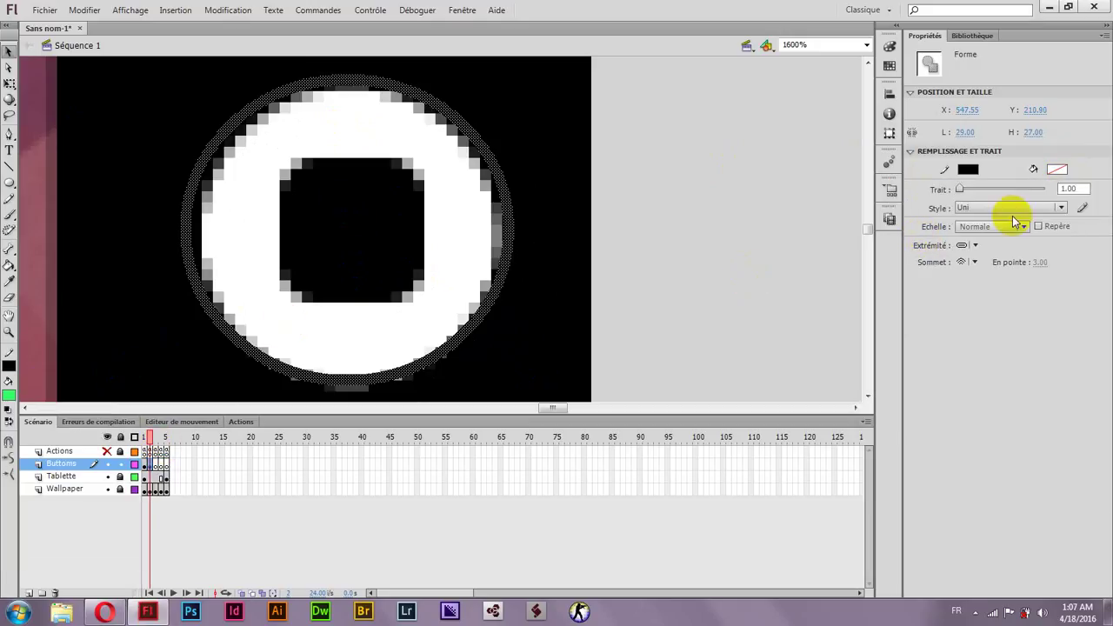
left_click(194, 214)
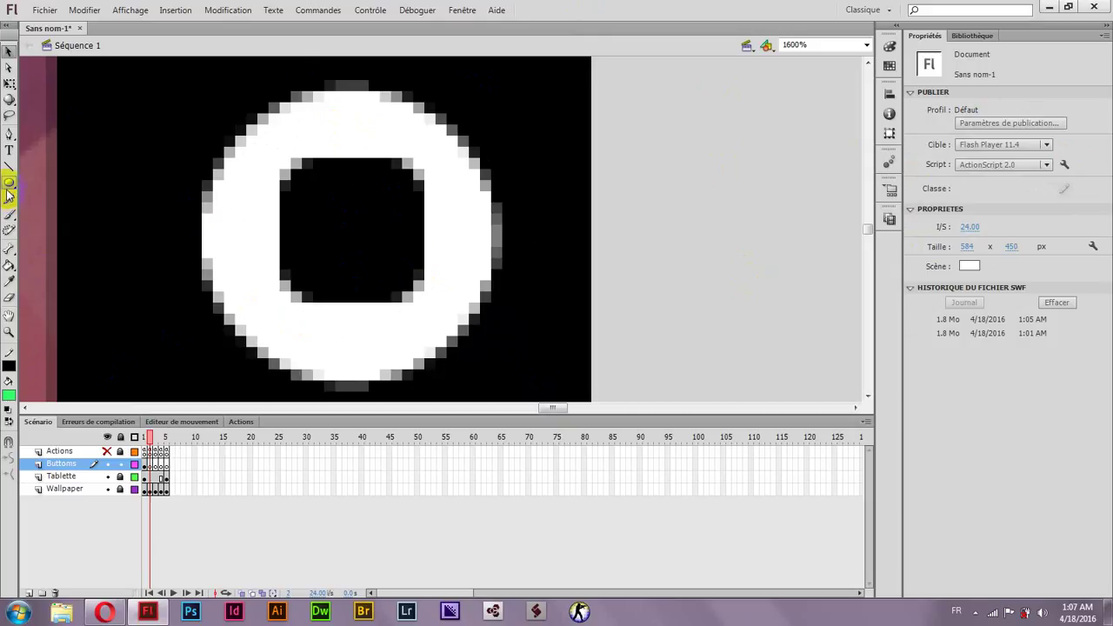
Draw a white-filled circle with a black outline, about 30 px wide, centre it over the home button and group it
left_click(8, 184)
left_click(9, 396)
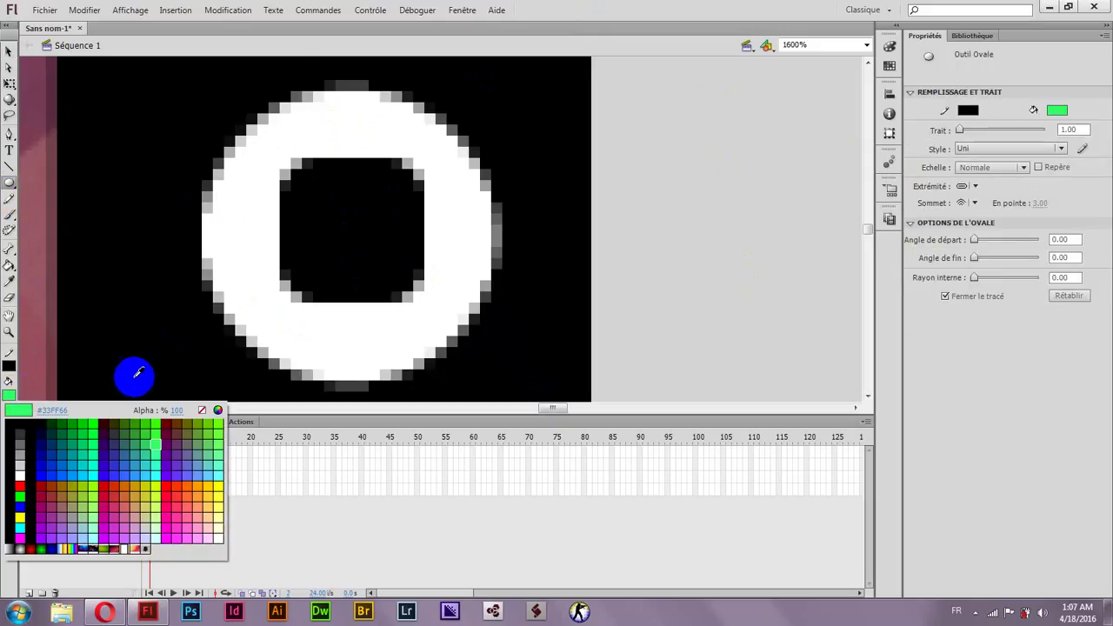
left_click(26, 468)
left_click_drag(223, 113, 553, 414)
left_click(9, 52)
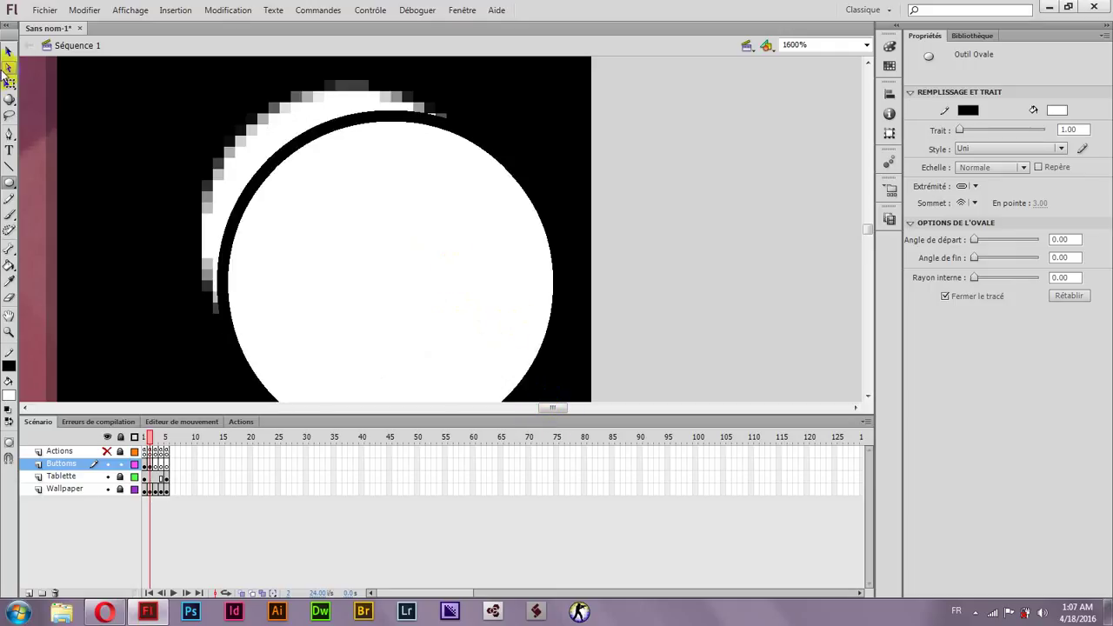
double_click(399, 290)
left_click_drag(399, 290, 348, 240)
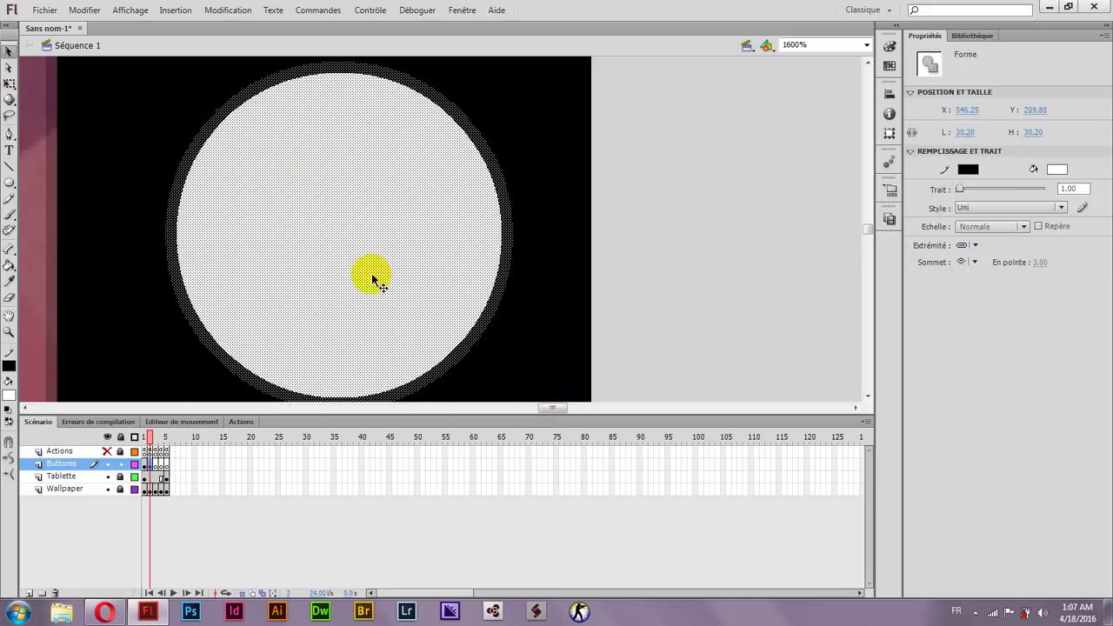
key("ctrl+g")
left_click(535, 258)
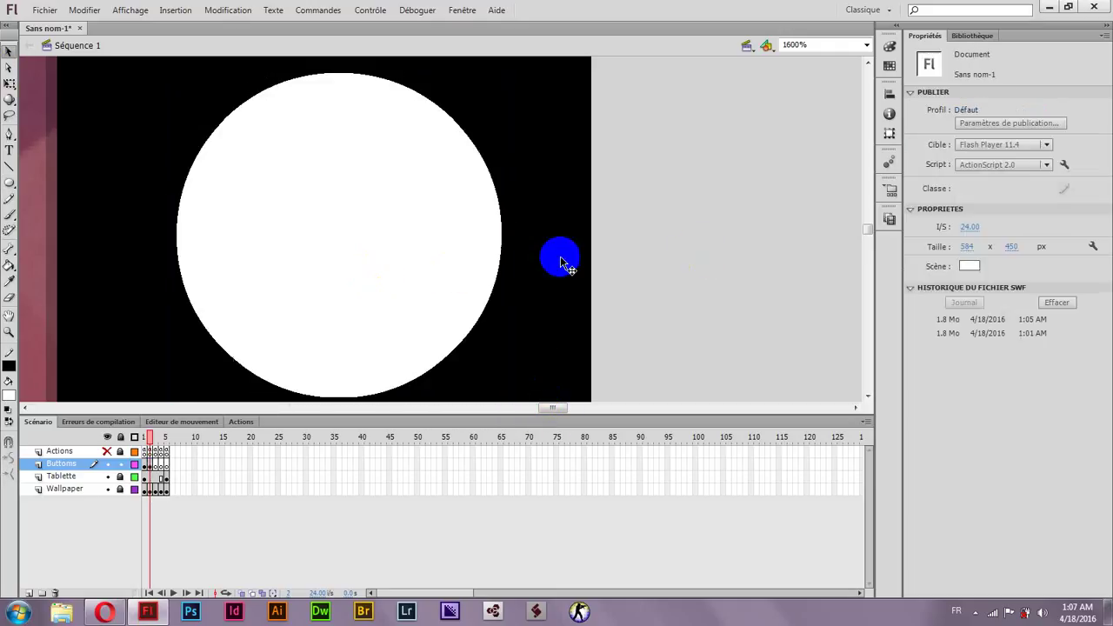
Lower the alpha of the circle's white fill inside the group until it is nearly transparent, and return to Séquence 1
left_click(398, 244)
double_click(399, 229)
left_click(673, 220)
left_click(470, 224)
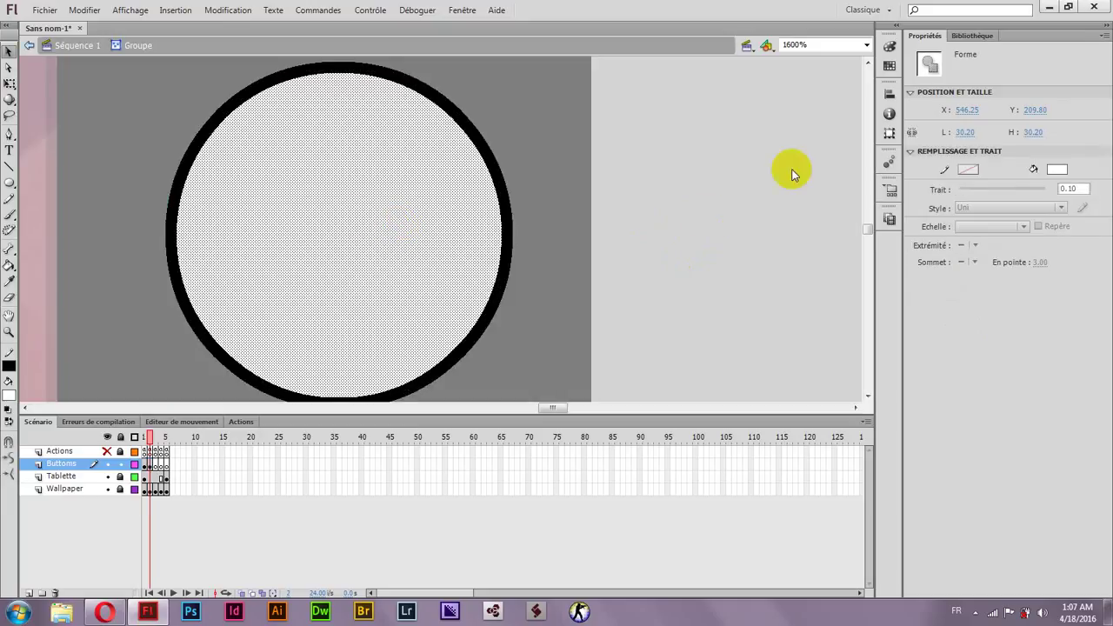
left_click(1055, 169)
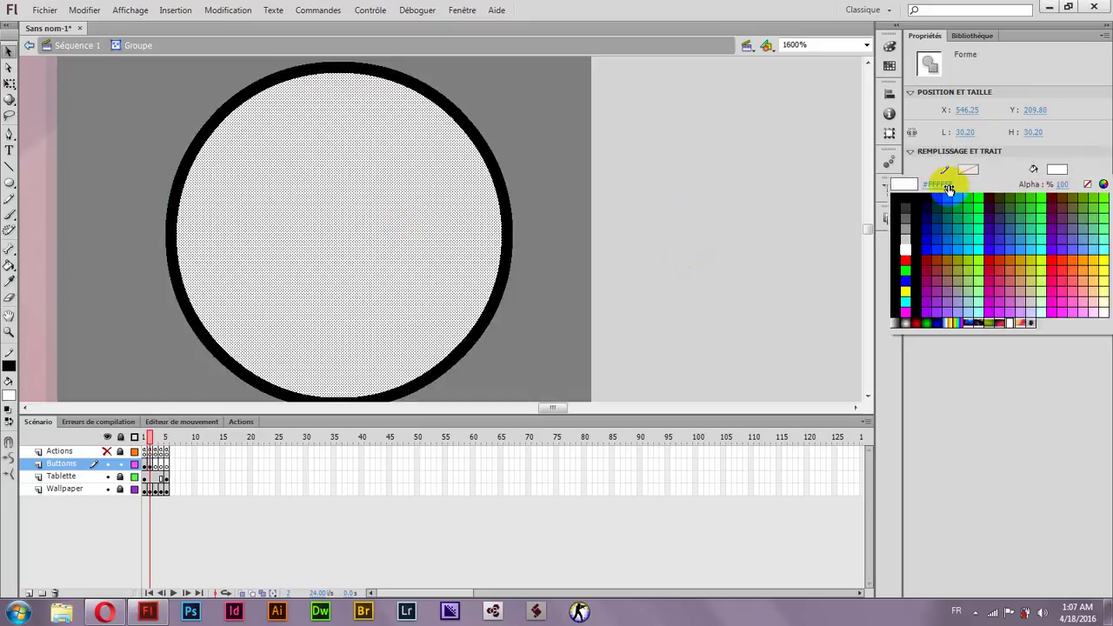
mouse_move(1066, 187)
left_mouse_down()
mouse_move(1025, 191)
mouse_move(1045, 190)
left_mouse_up()
left_click(1053, 170)
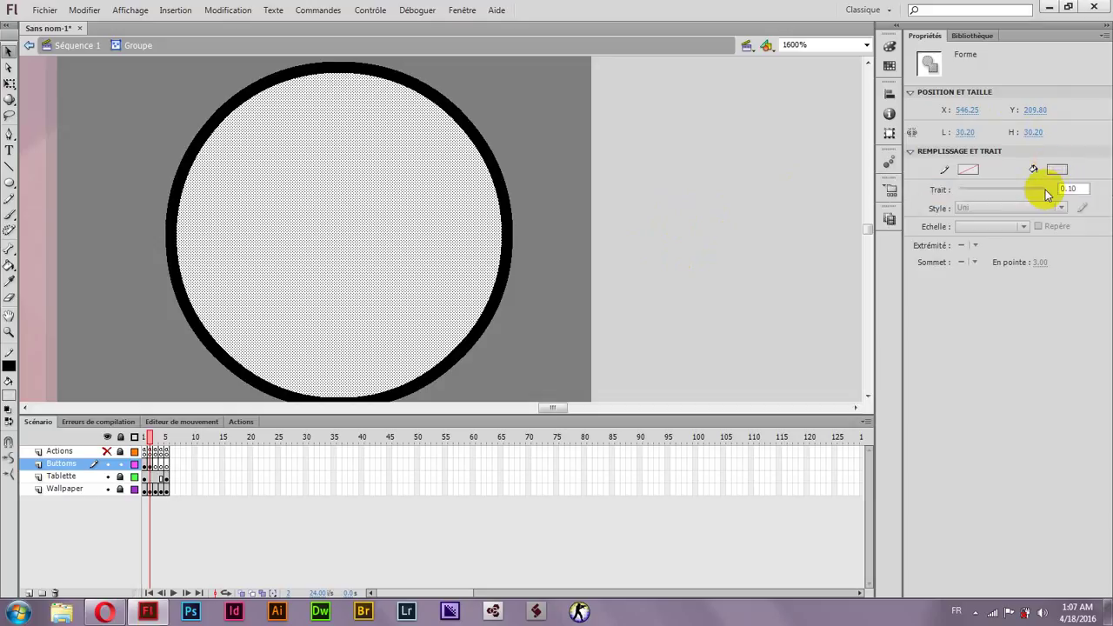
left_click(1052, 171)
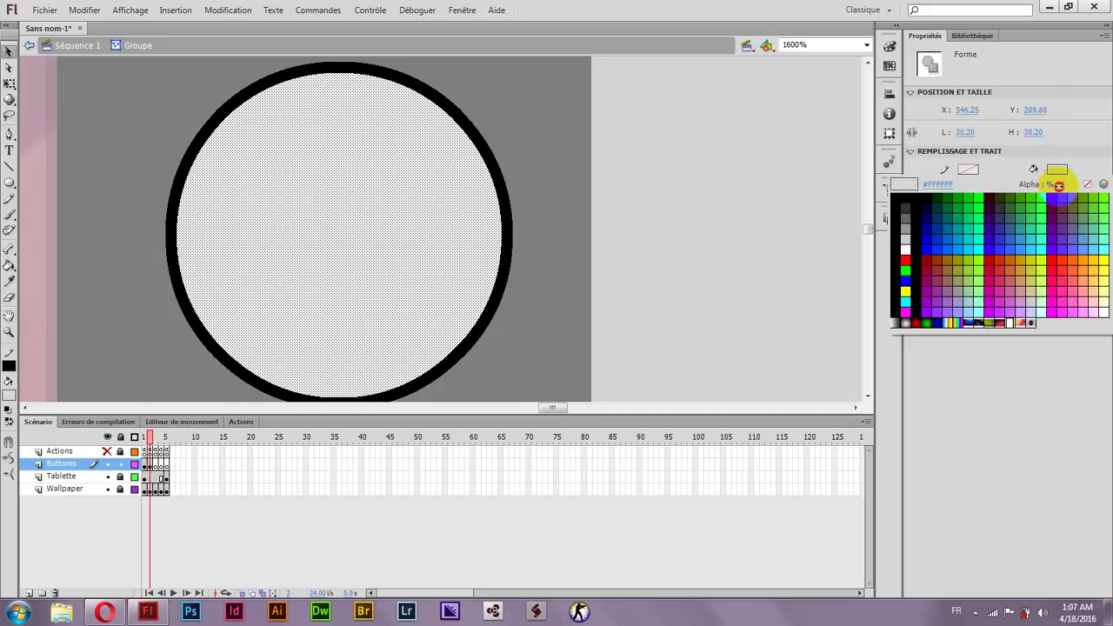
left_click(1058, 185)
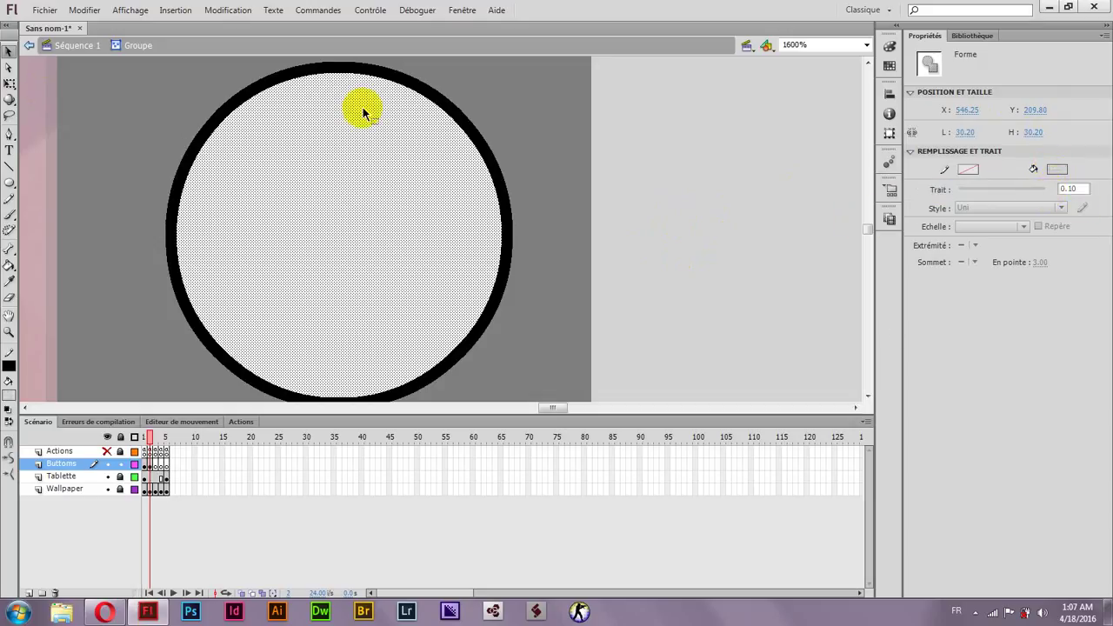
left_click(28, 45)
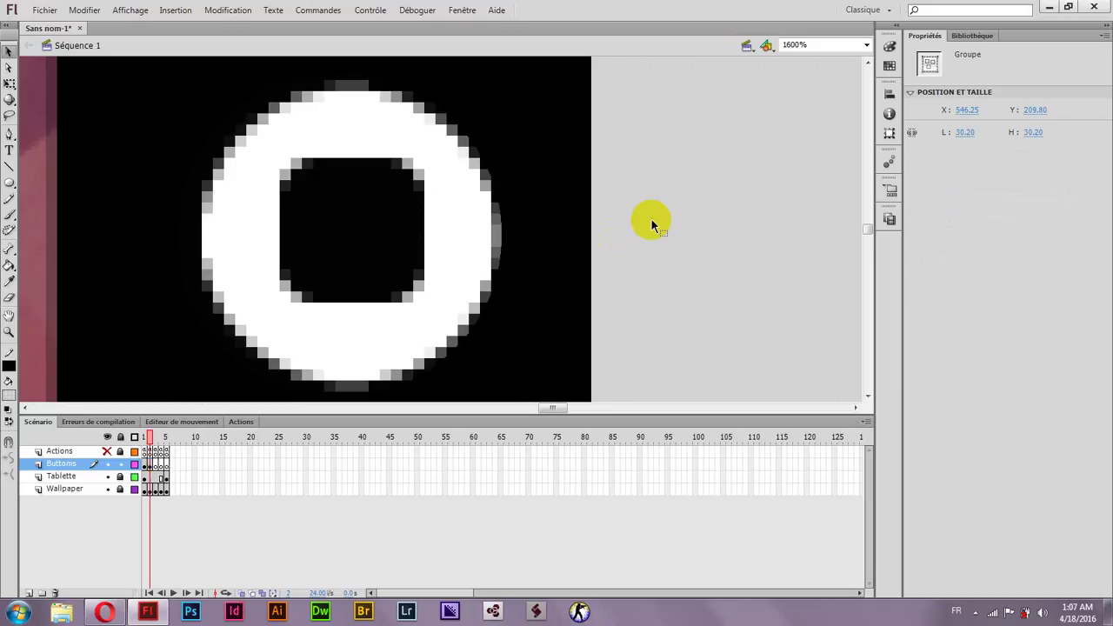
left_click(651, 224)
Convert the grouped circle over the home button into a button symbol named "back to menu"
left_click(484, 186)
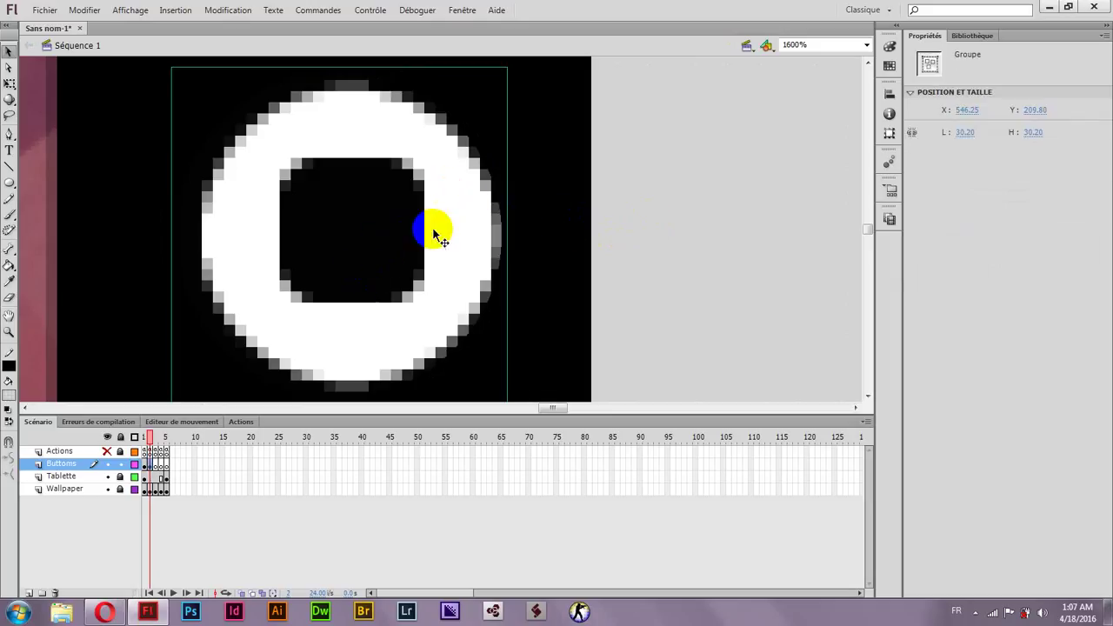
right_click(459, 223)
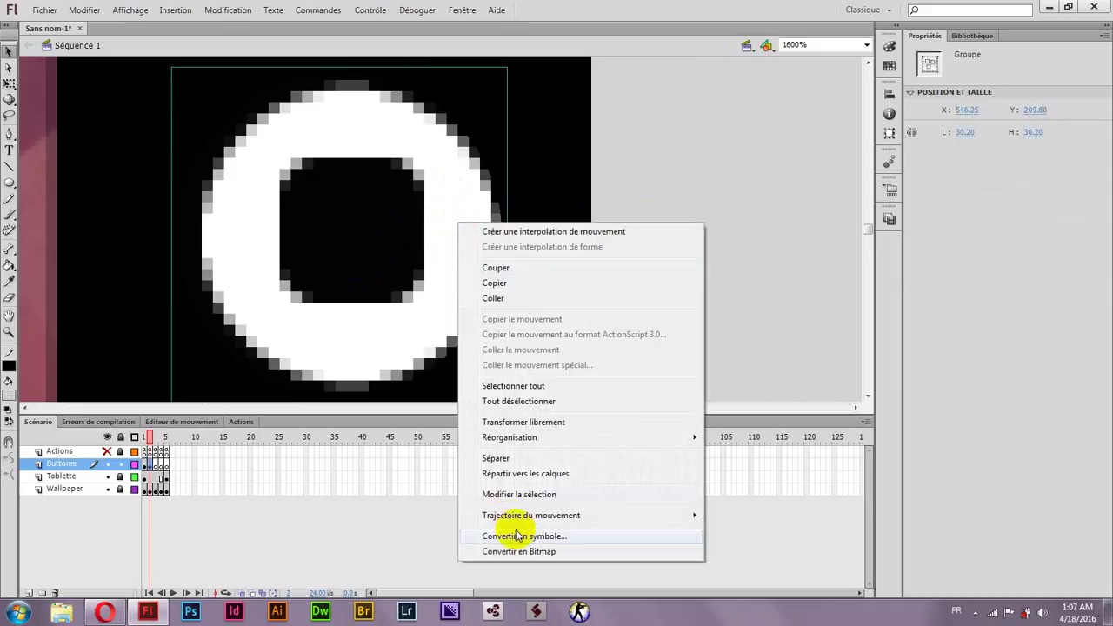
left_click(517, 536)
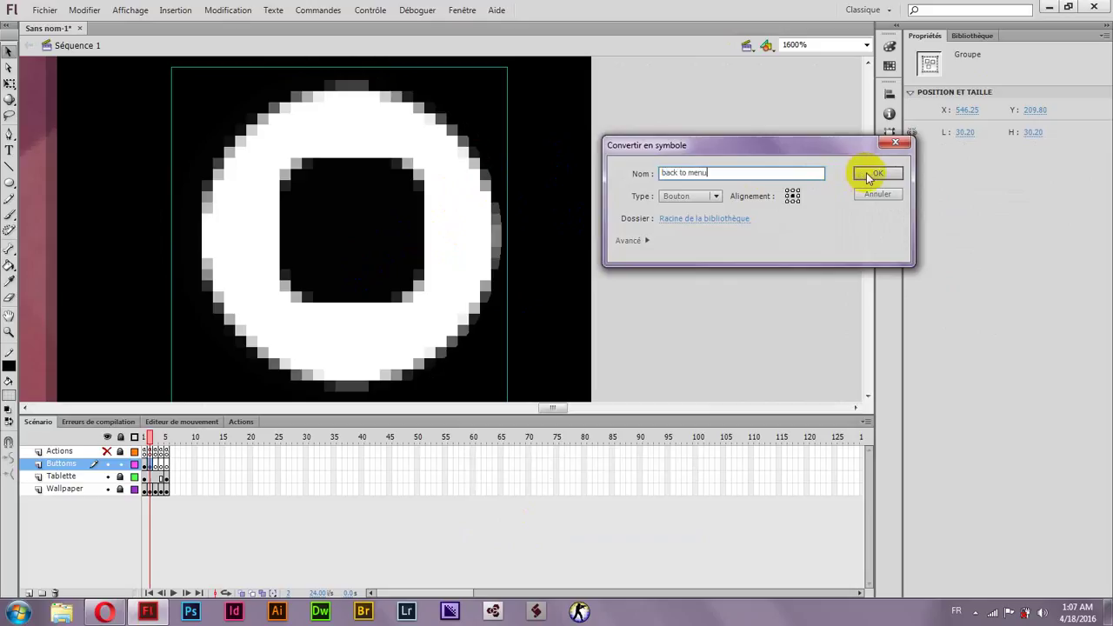
left_click(876, 174)
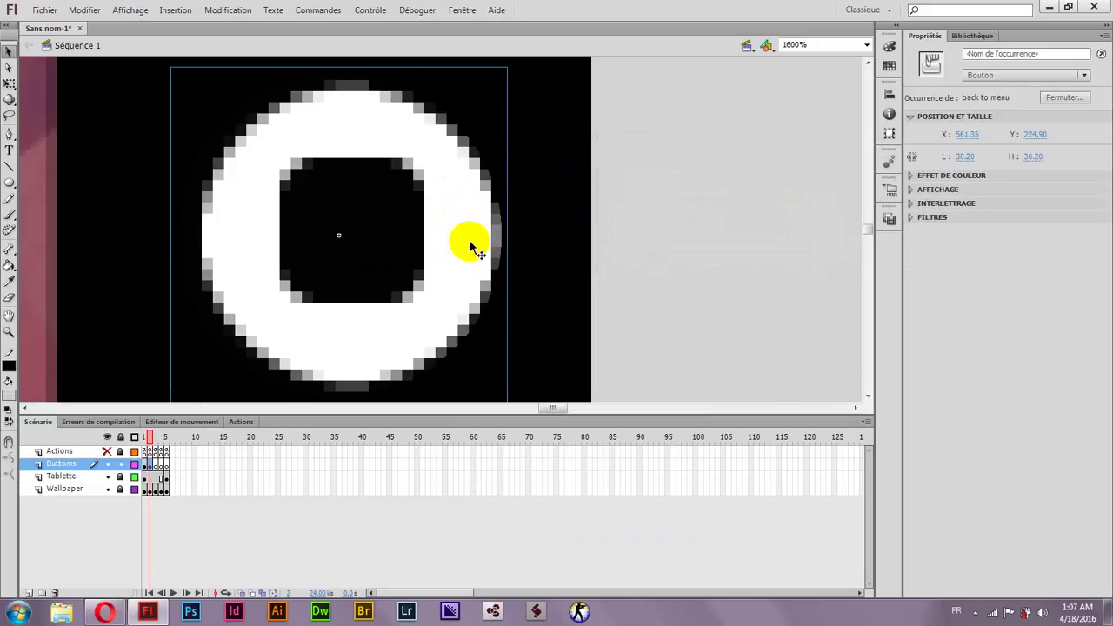
Give the "back to menu" button an on (release) script that calls _root.gotoAndStop("1"), and return to the timeline
left_click(360, 269)
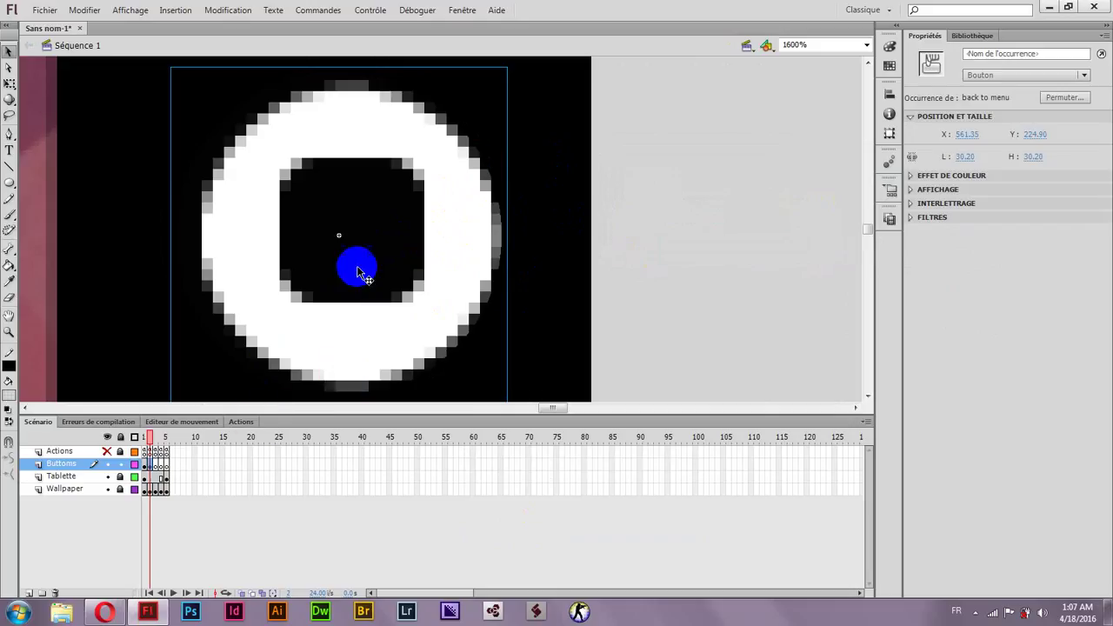
left_click(244, 421)
type("on (release){ \t_root.gotoAndStop(\"2\"); }")
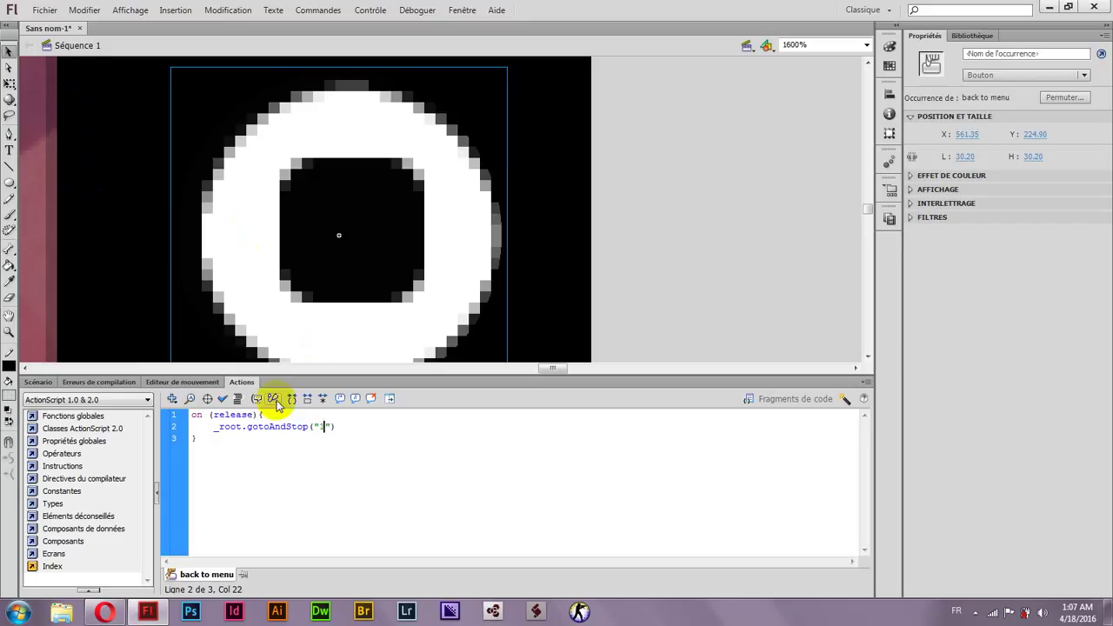
type("1")
left_click(273, 473)
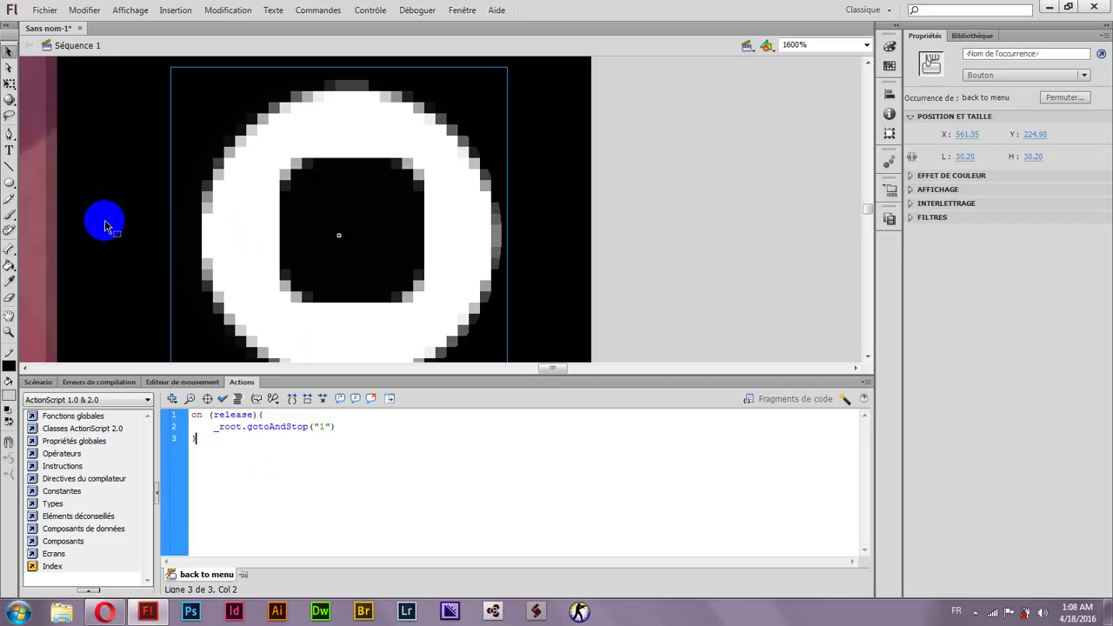
left_click(54, 383)
left_click(601, 248)
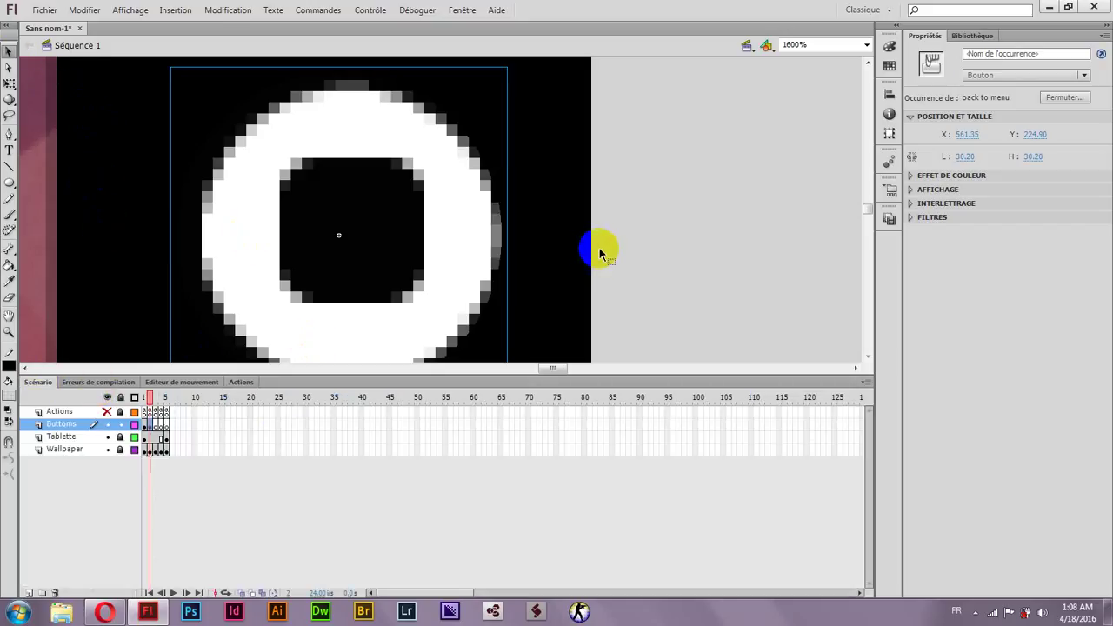
Remove frames 3 to 5 of the Buttoms layer and insert a keyframe at frame 5 to extend the "back to menu" button
right_click(167, 425)
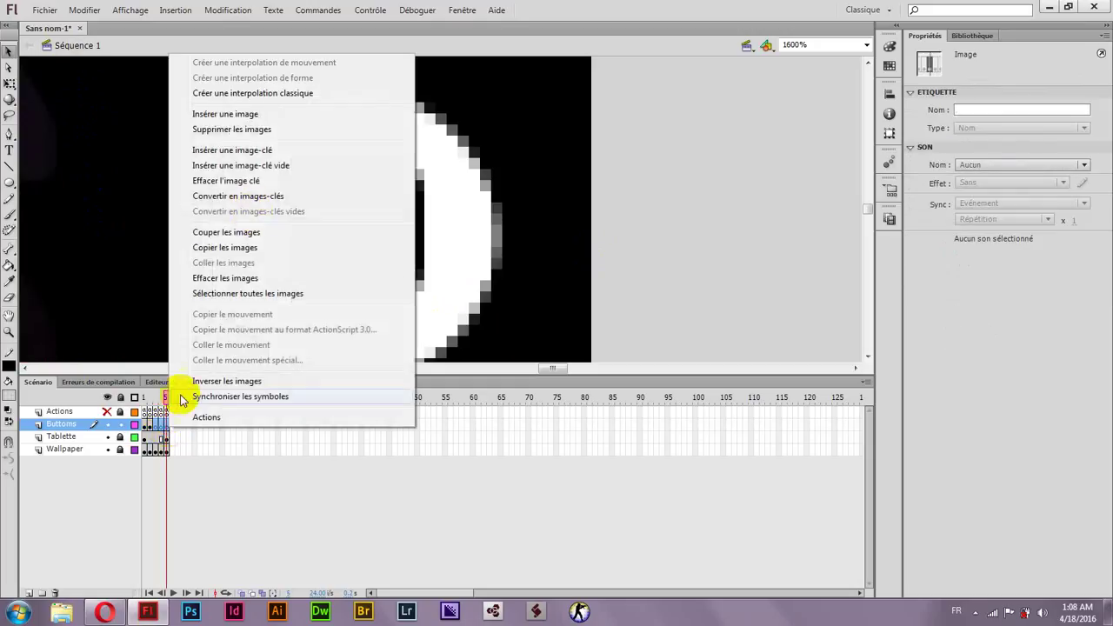
left_click(253, 130)
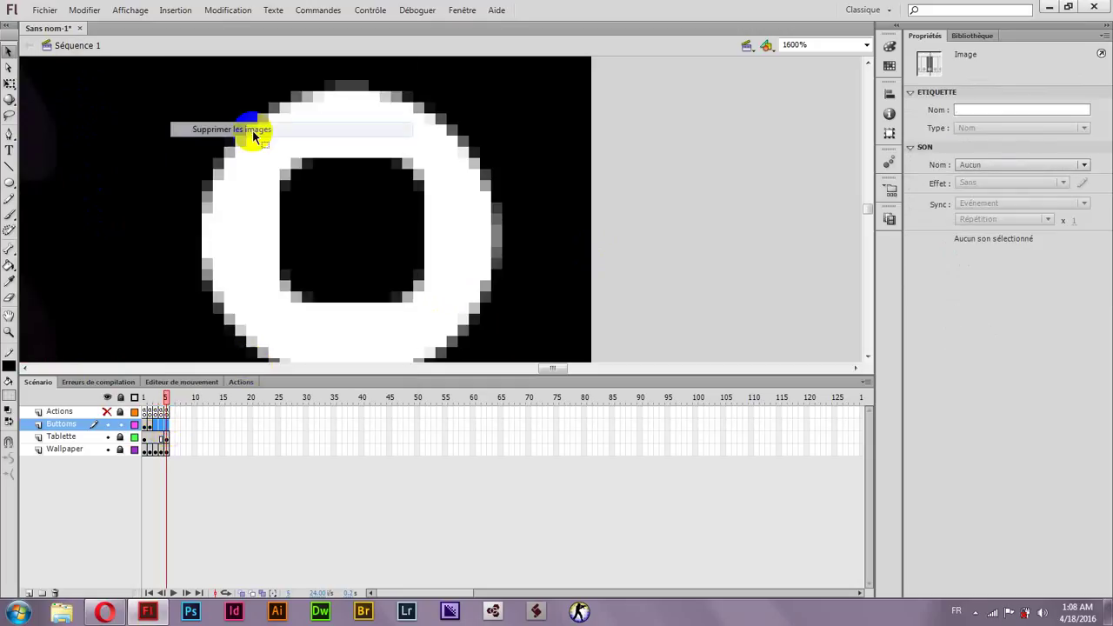
right_click(165, 426)
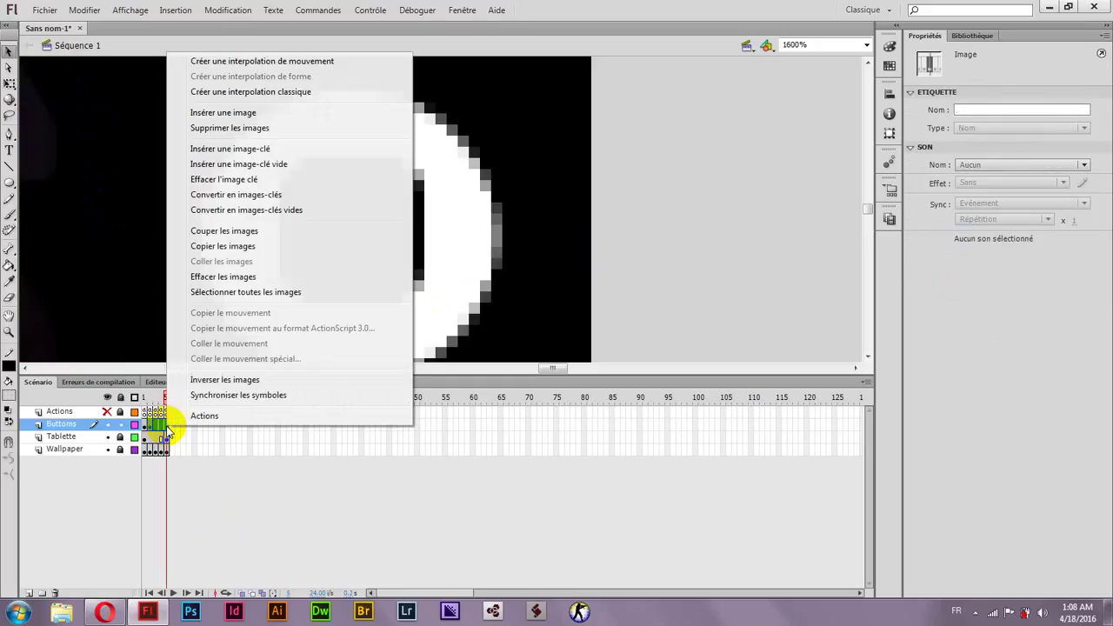
left_click(249, 166)
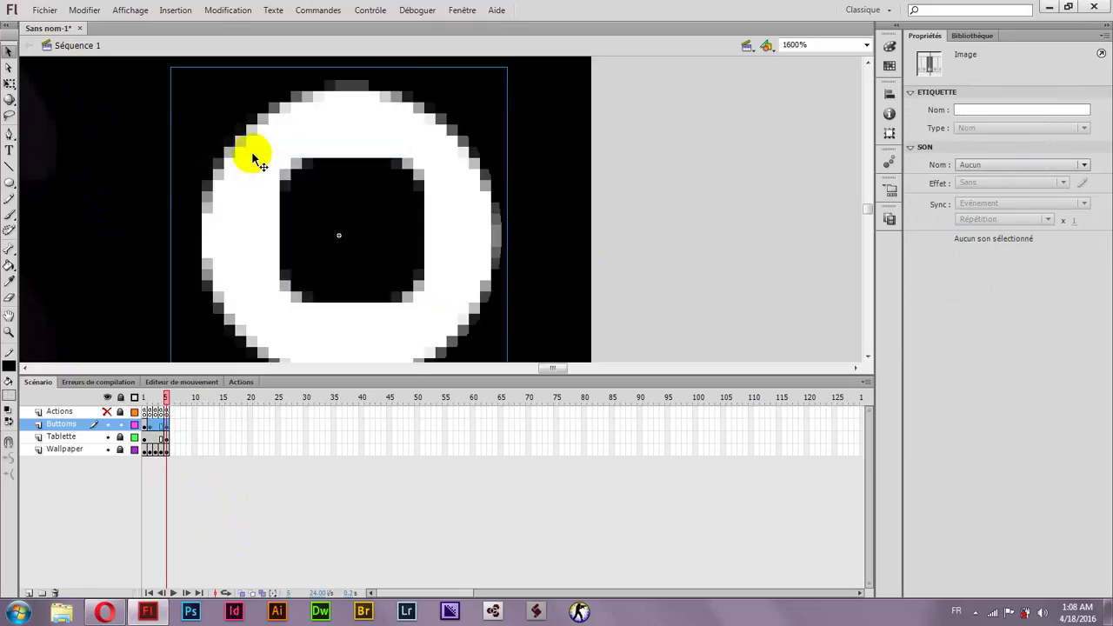
left_click(267, 553)
Test the movie by opening the wallpapers with their square buttons and returning with the home button, and close the preview
key("ctrl+Return")
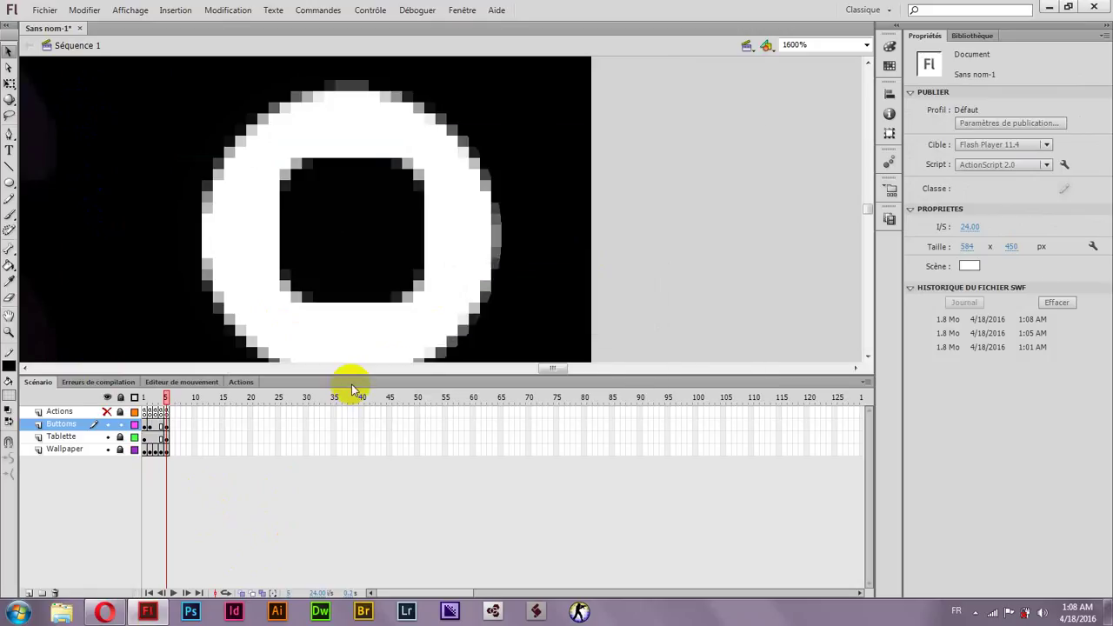
left_click(413, 429)
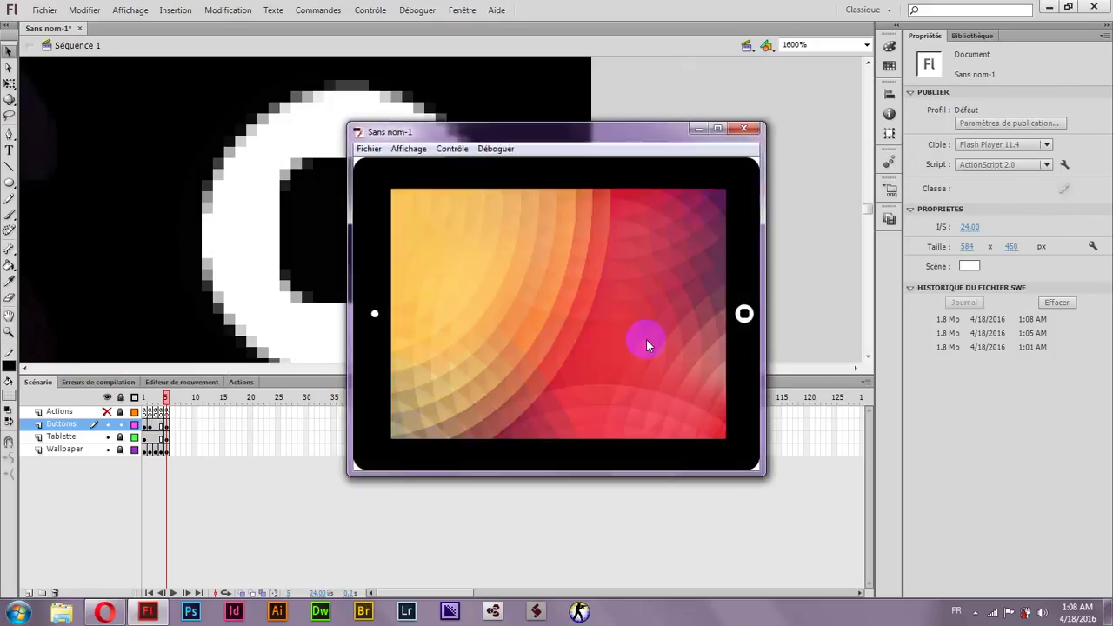
left_click(744, 314)
left_click(442, 431)
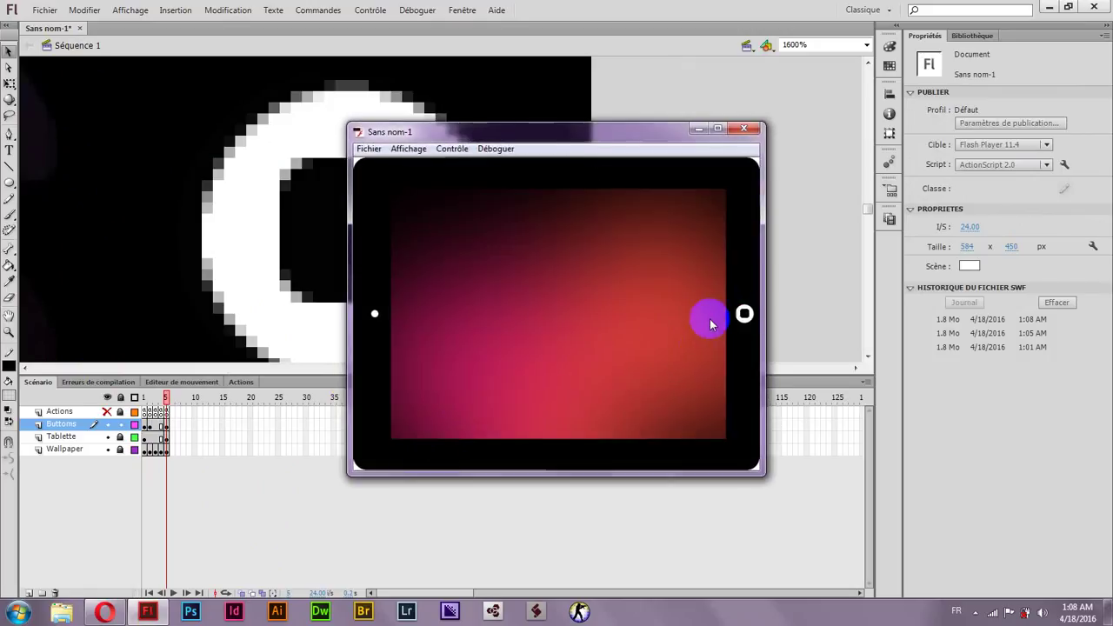
left_click(744, 313)
left_click(745, 314)
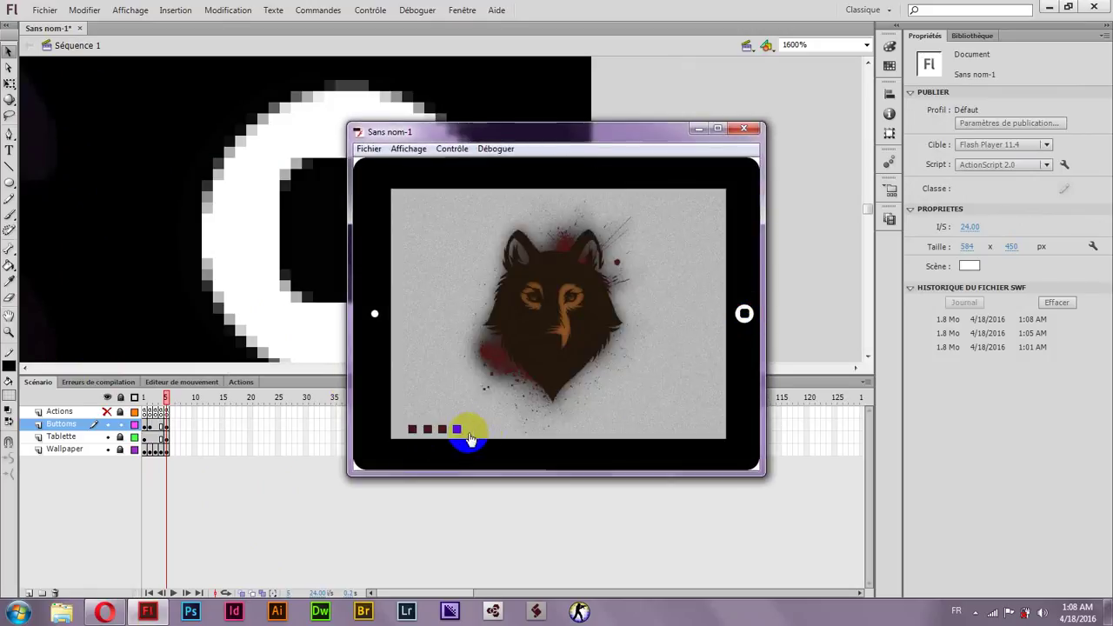
left_click(459, 429)
left_click(745, 315)
left_click(745, 314)
left_click(406, 428)
left_click(744, 317)
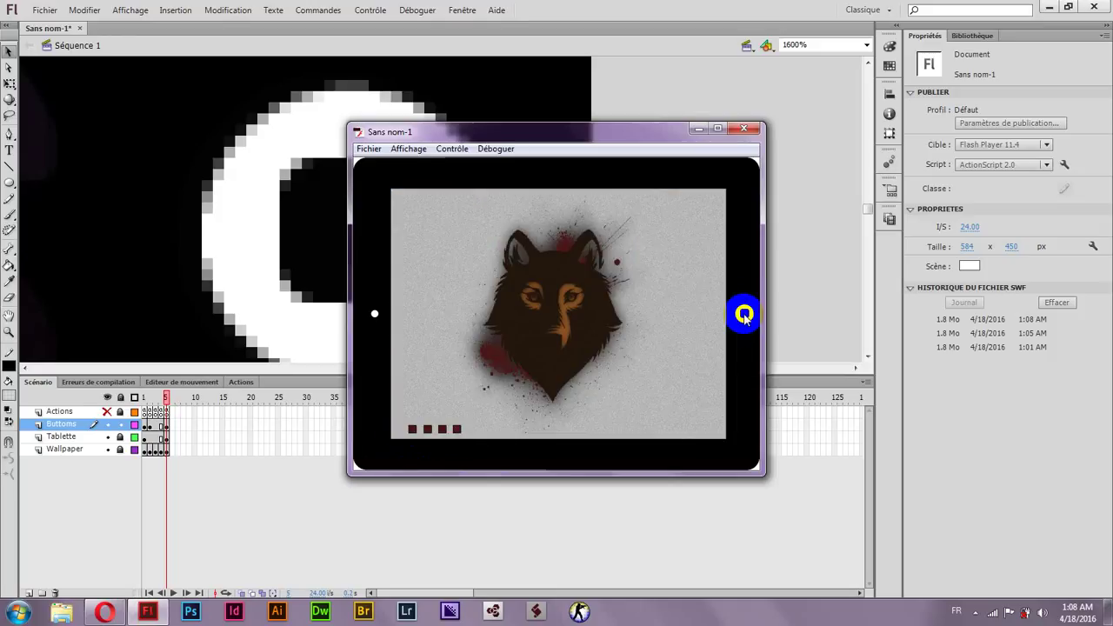
left_click(429, 430)
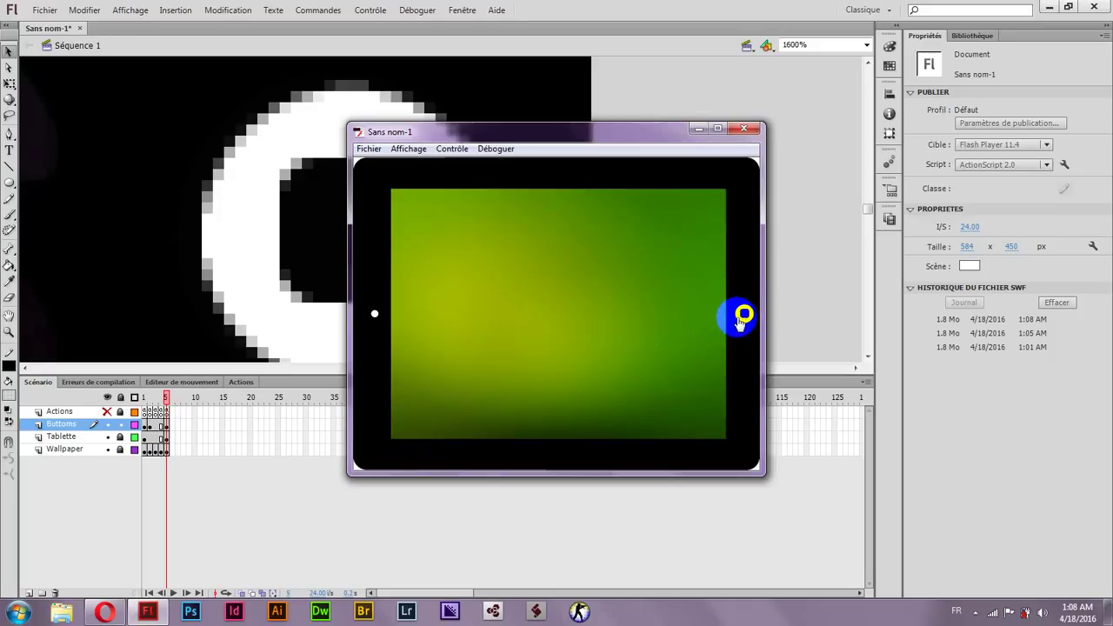
left_click(744, 313)
left_click(743, 129)
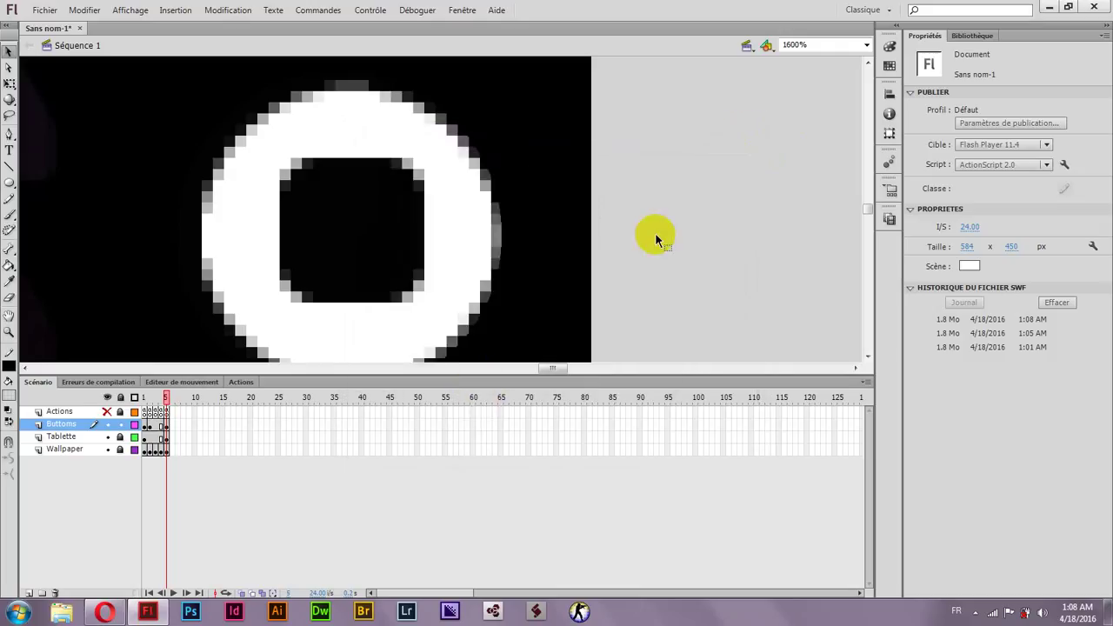
Narrow the pink-red wallpaper bitmap in frame 4 of the Wallpaper layer to about 495 px wide with Free Transform
left_click(157, 450)
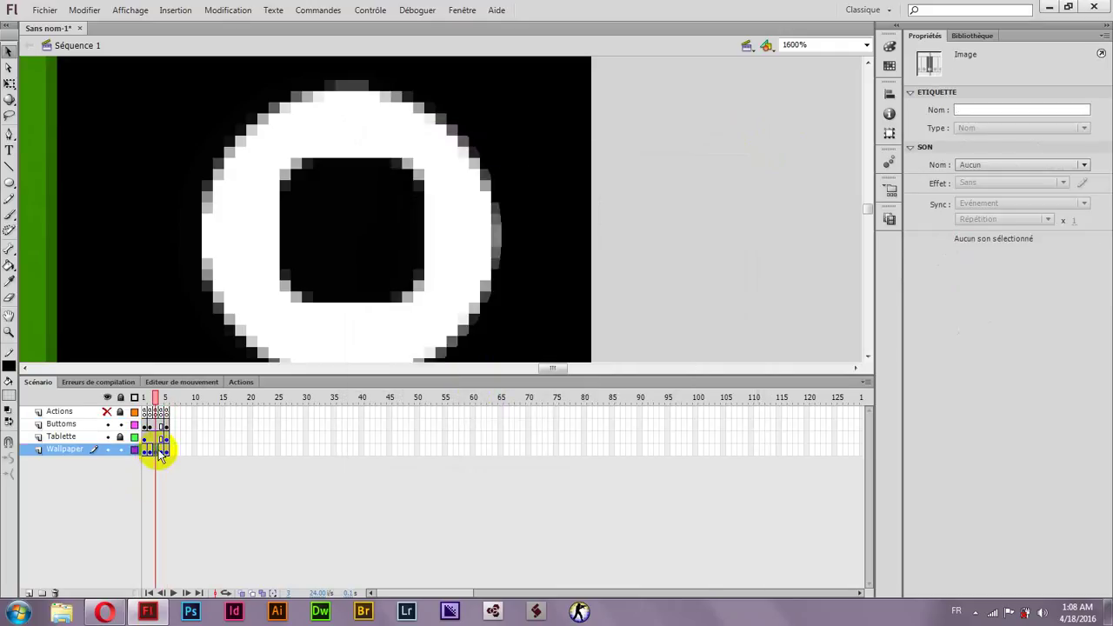
left_click(857, 45)
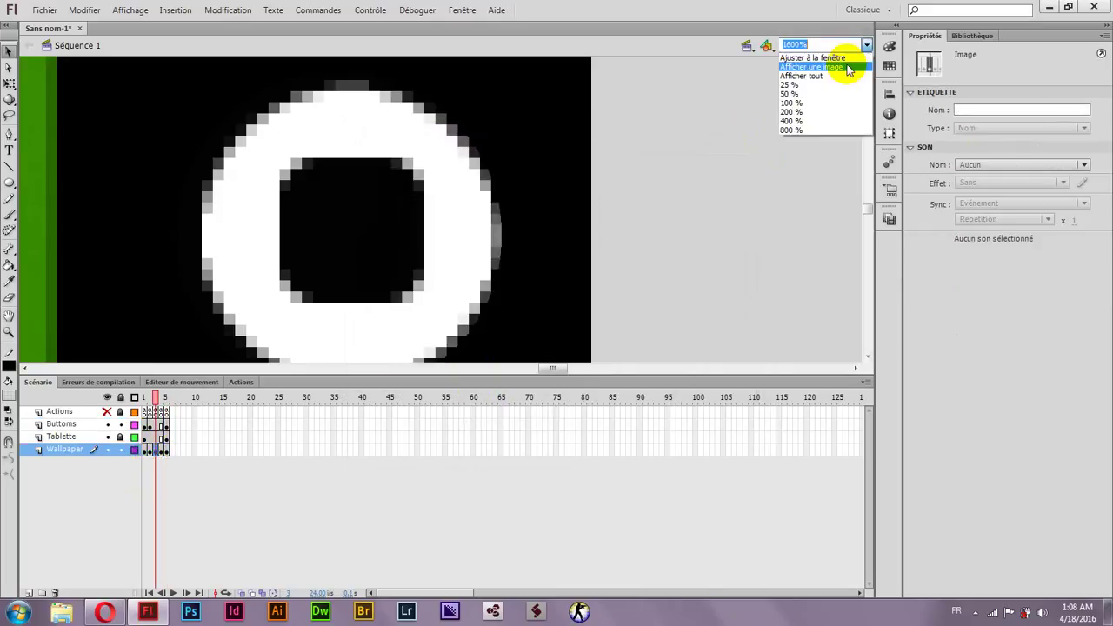
left_click(798, 113)
left_click(867, 45)
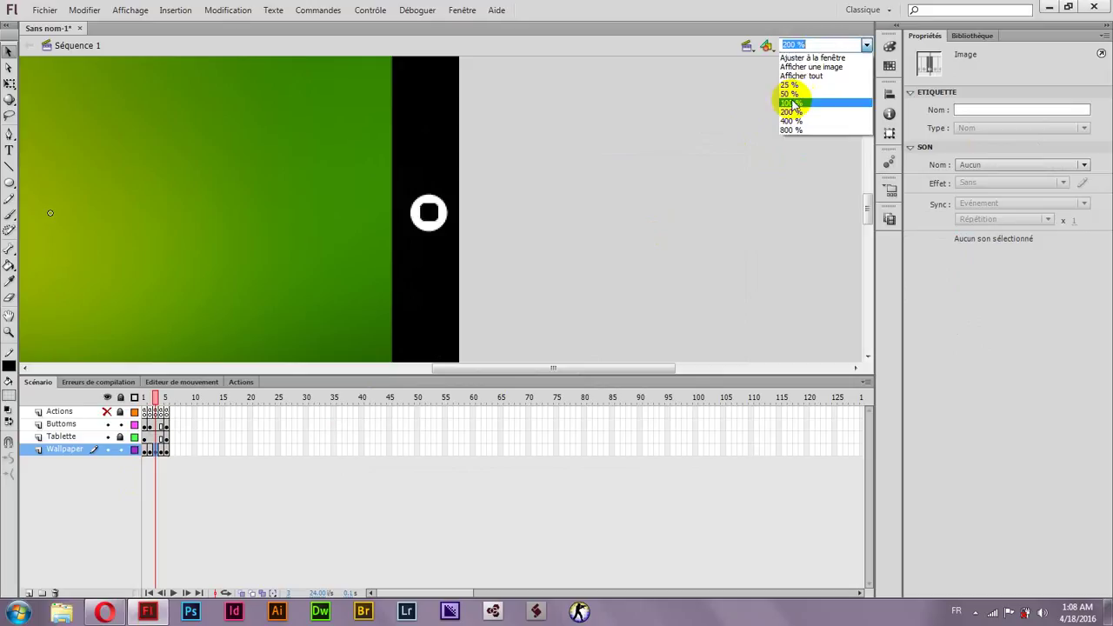
left_click(793, 103)
left_click_drag(641, 367, 571, 369)
left_click_drag(862, 195, 865, 198)
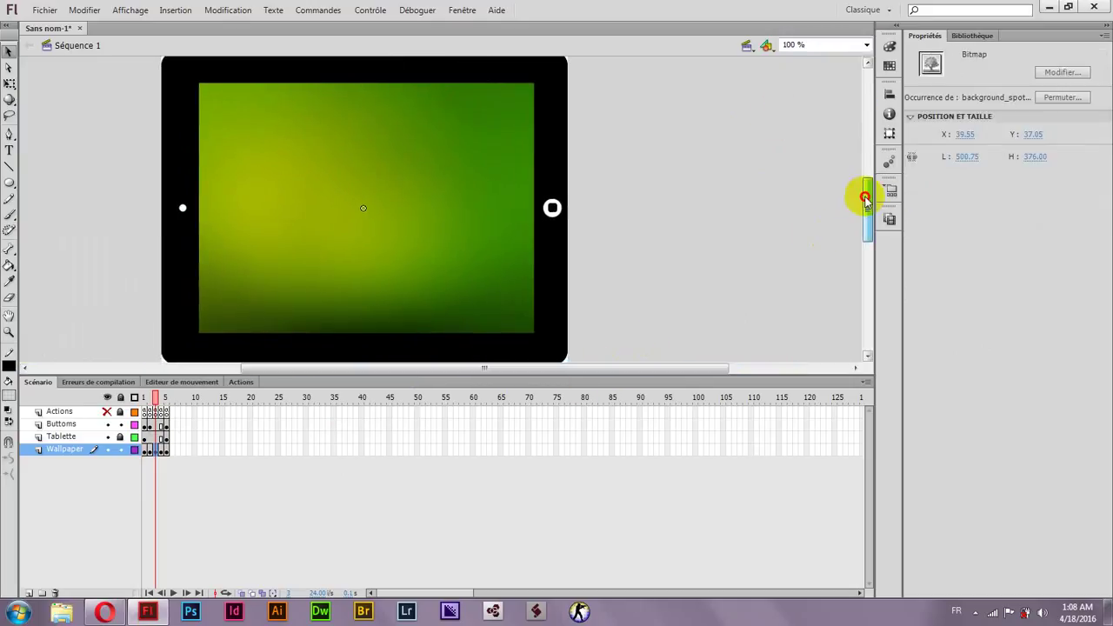
left_click(163, 449)
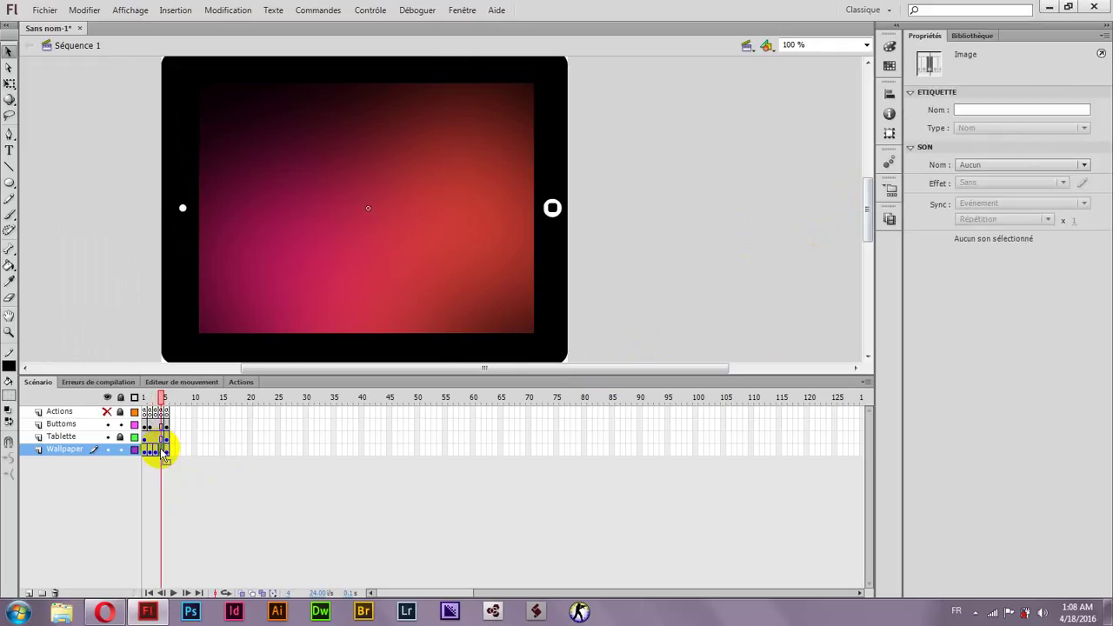
left_click(330, 247)
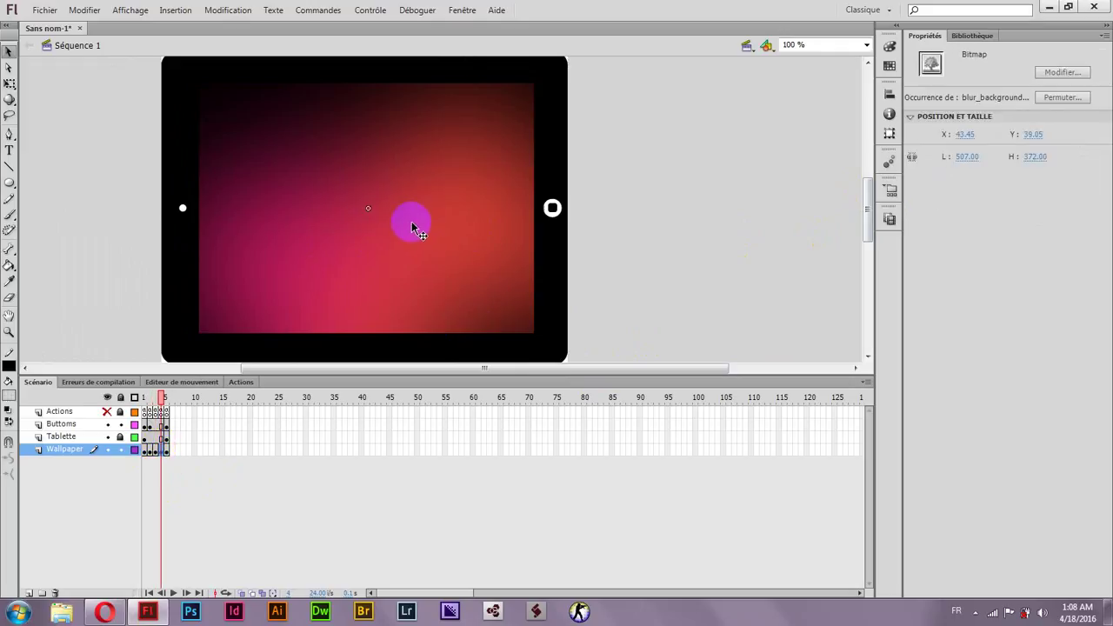
left_click(9, 87)
left_click_drag(543, 207, 540, 207)
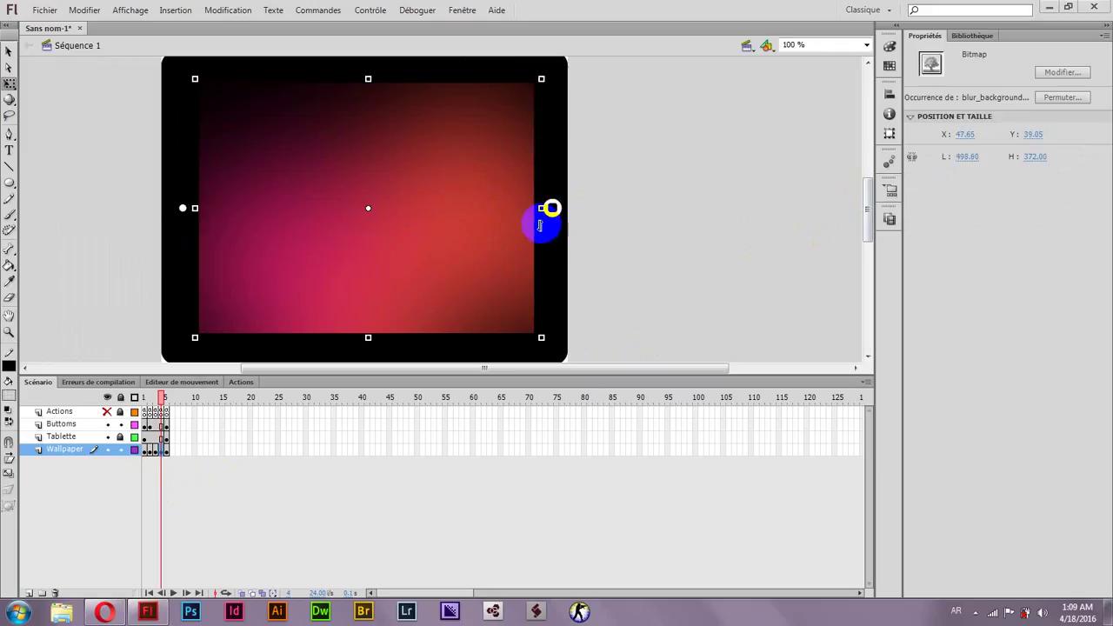
key("alt+shift")
left_click_drag(543, 208, 541, 208)
left_click(9, 52)
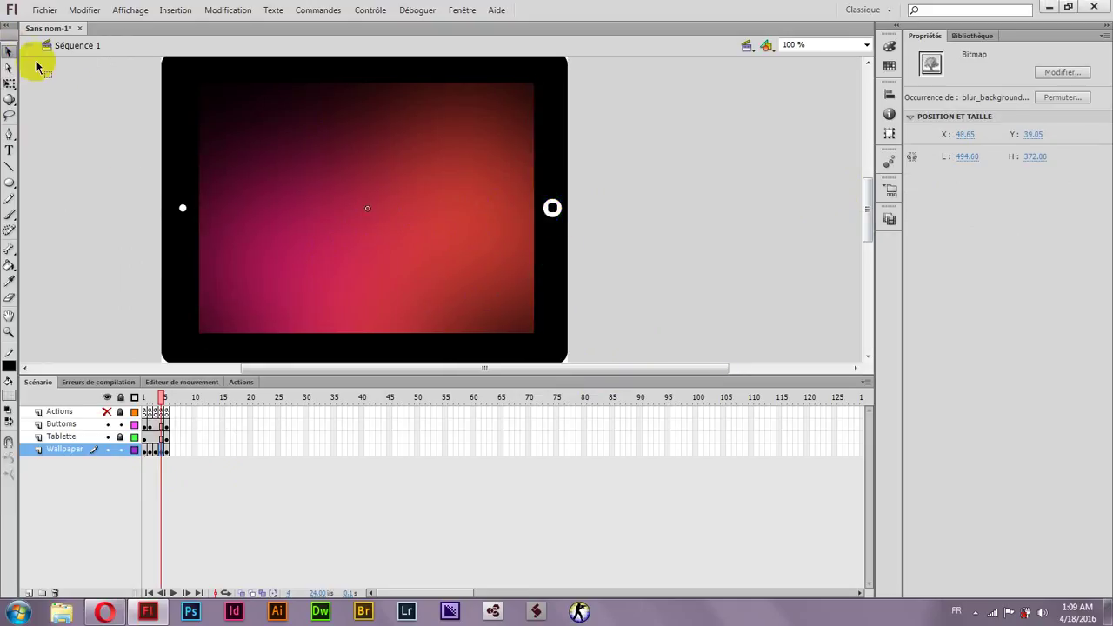
left_click(109, 192)
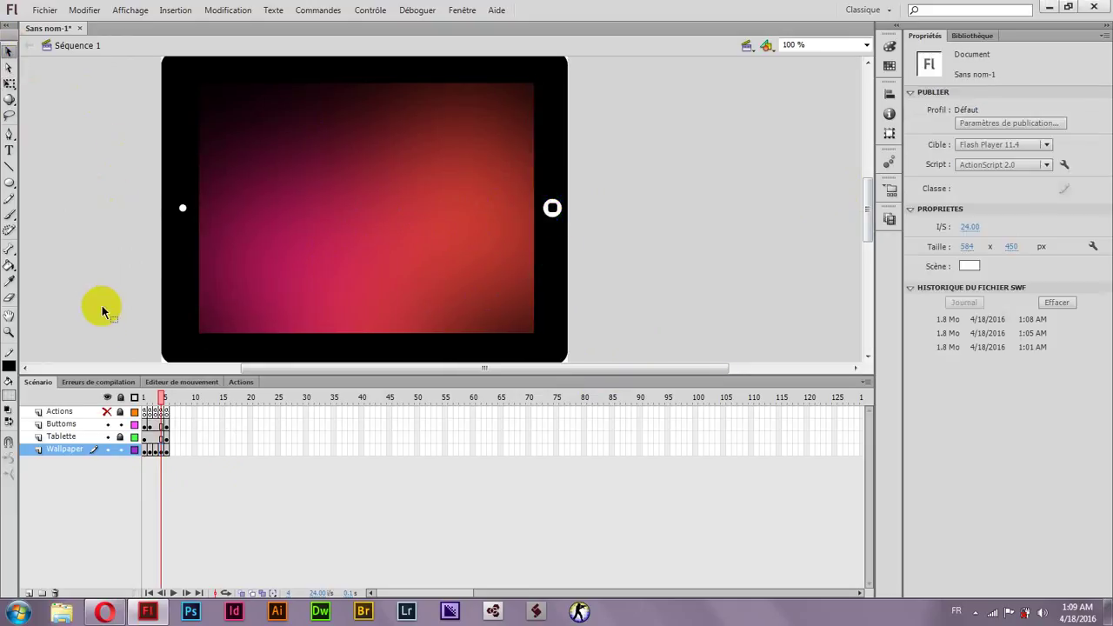
left_click(152, 450)
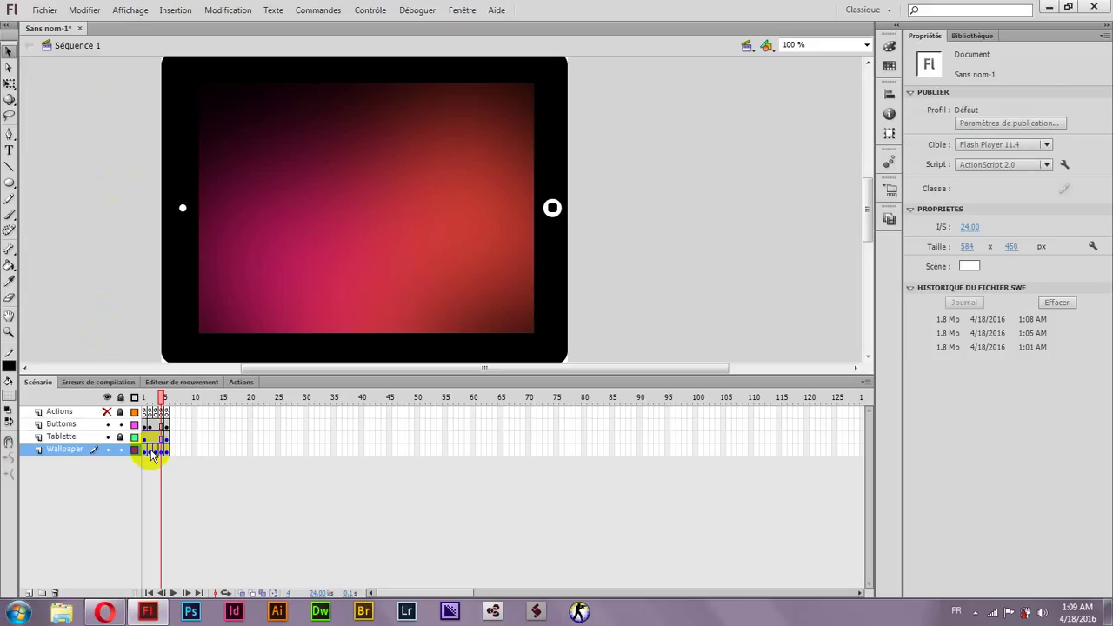
left_click(172, 487)
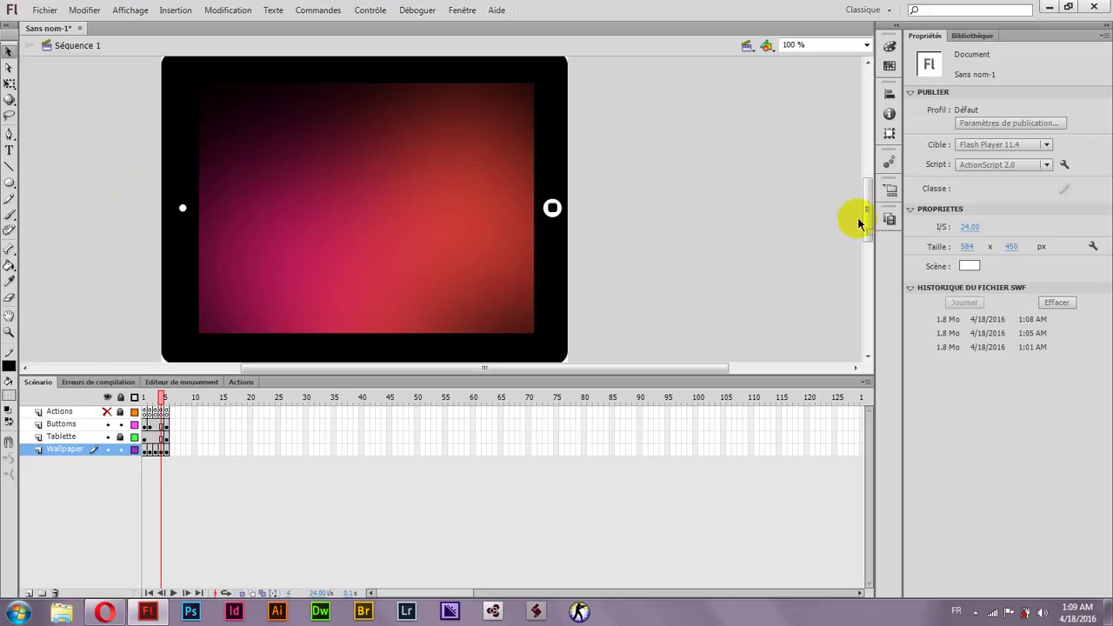
left_click_drag(868, 222, 872, 217)
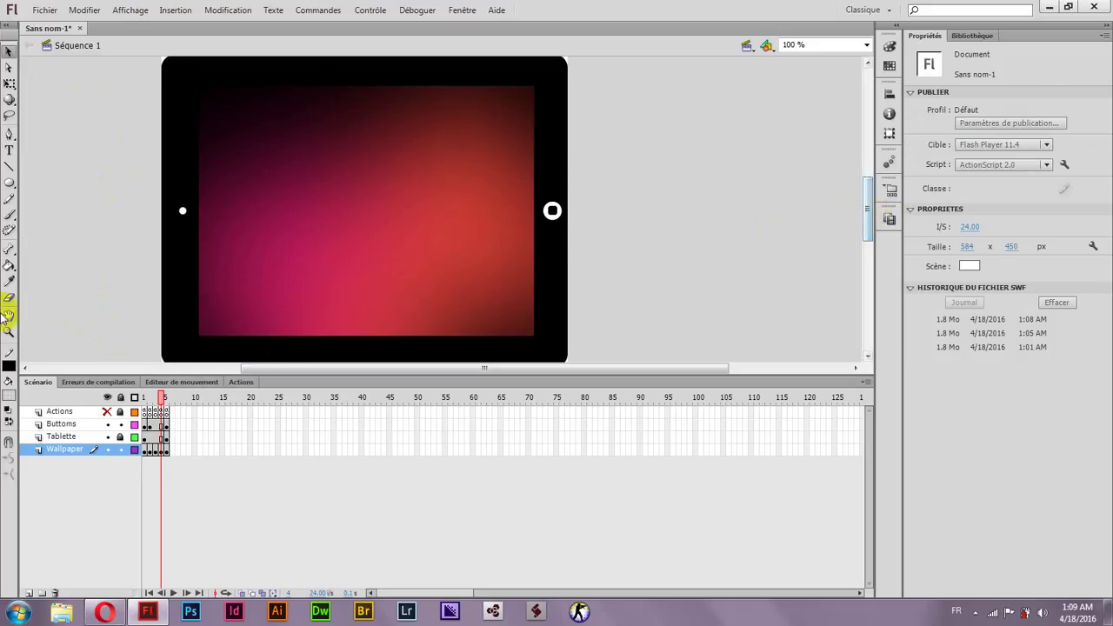
Write a line of Arabic static text on the empty area beside the tablet and delete it
left_click(10, 152)
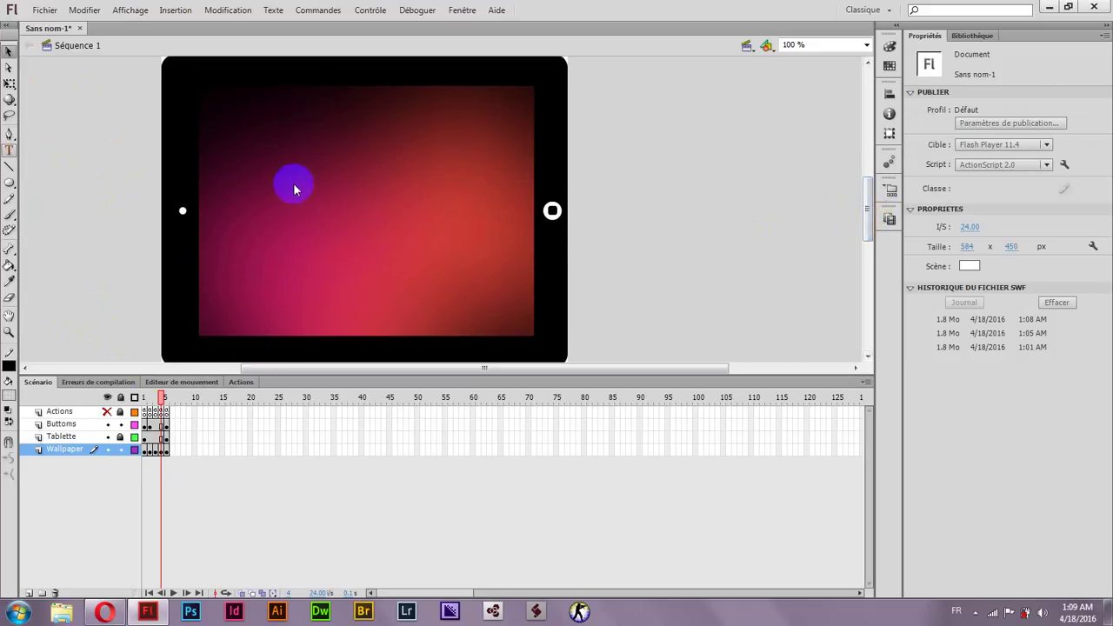
left_click(9, 150)
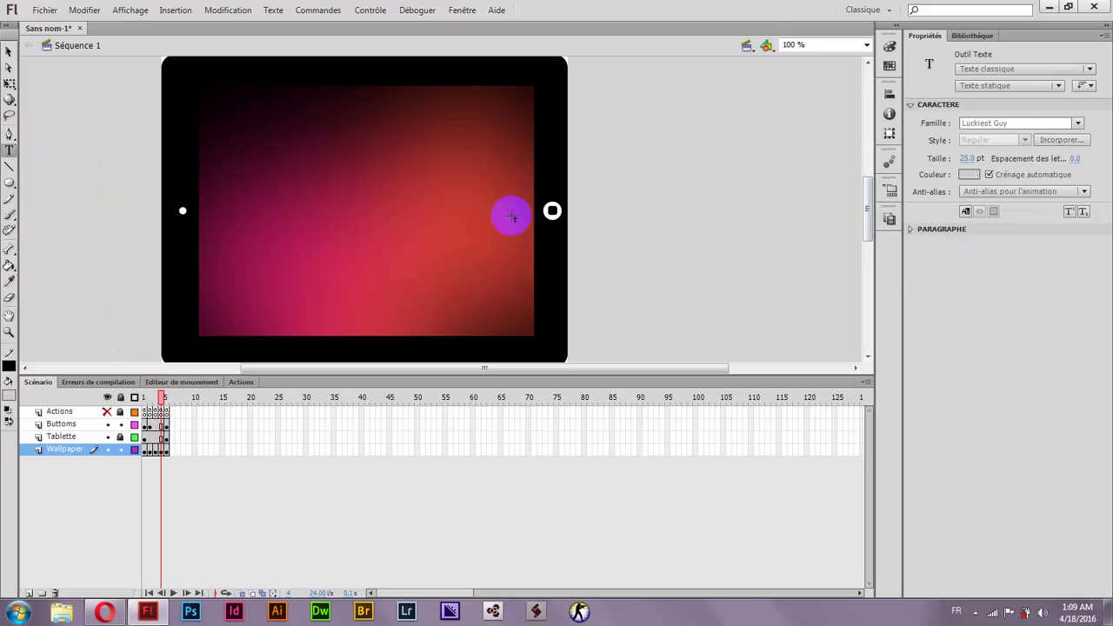
left_click(682, 266)
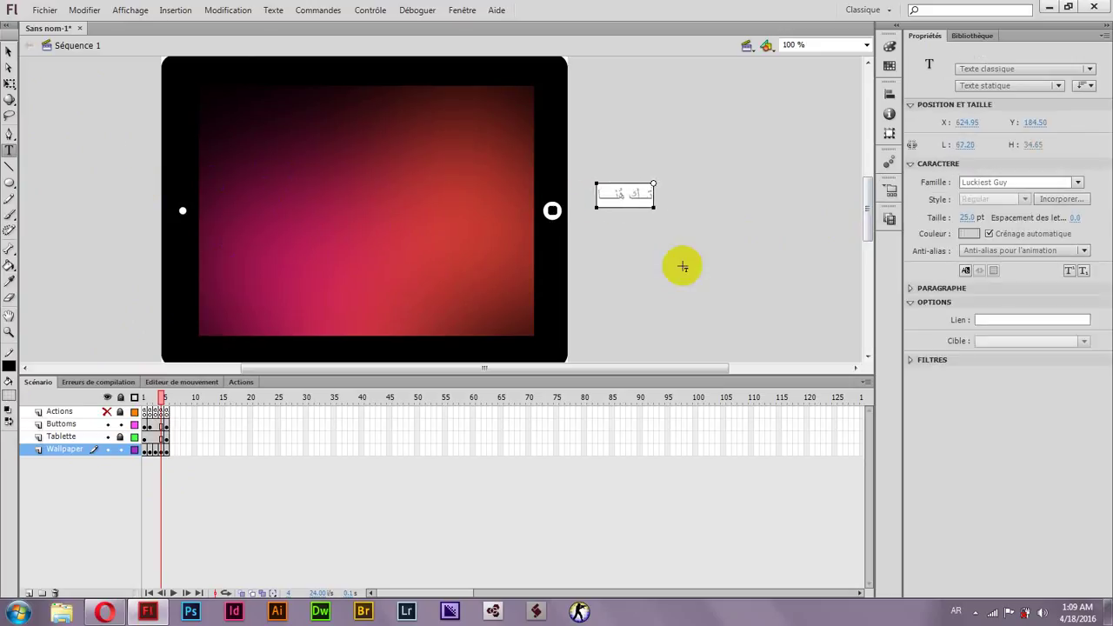
type("ريد مات")
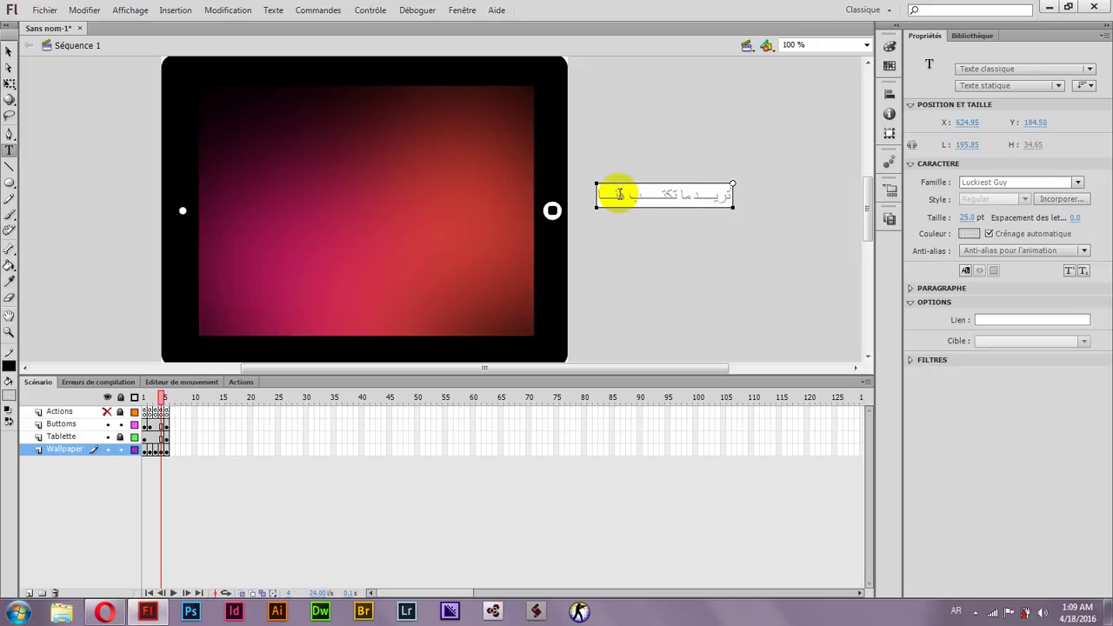
left_click_drag(631, 189, 744, 185)
left_click(675, 193)
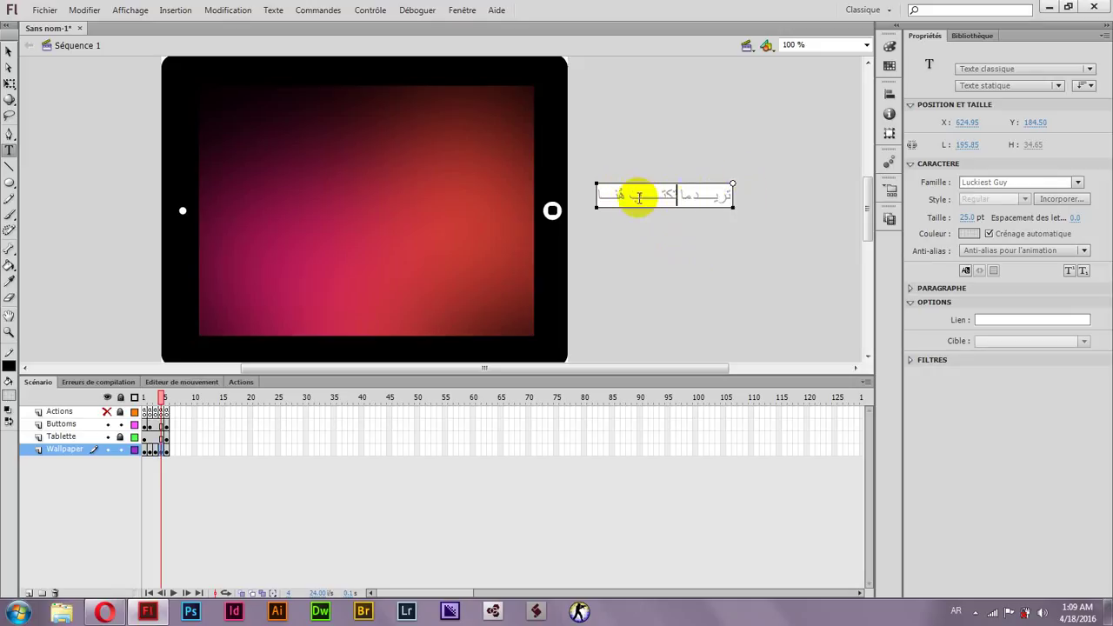
left_click(8, 52)
key("Delete")
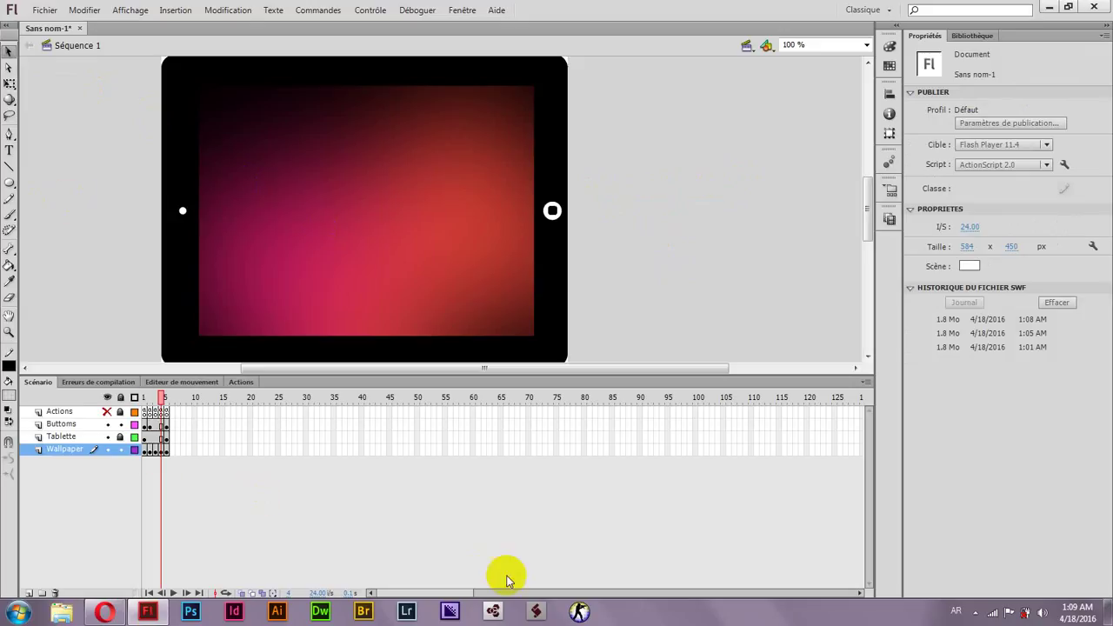
Save the document under the name Tablette as a Flash CS6 document in the Flash folder
left_click(42, 11)
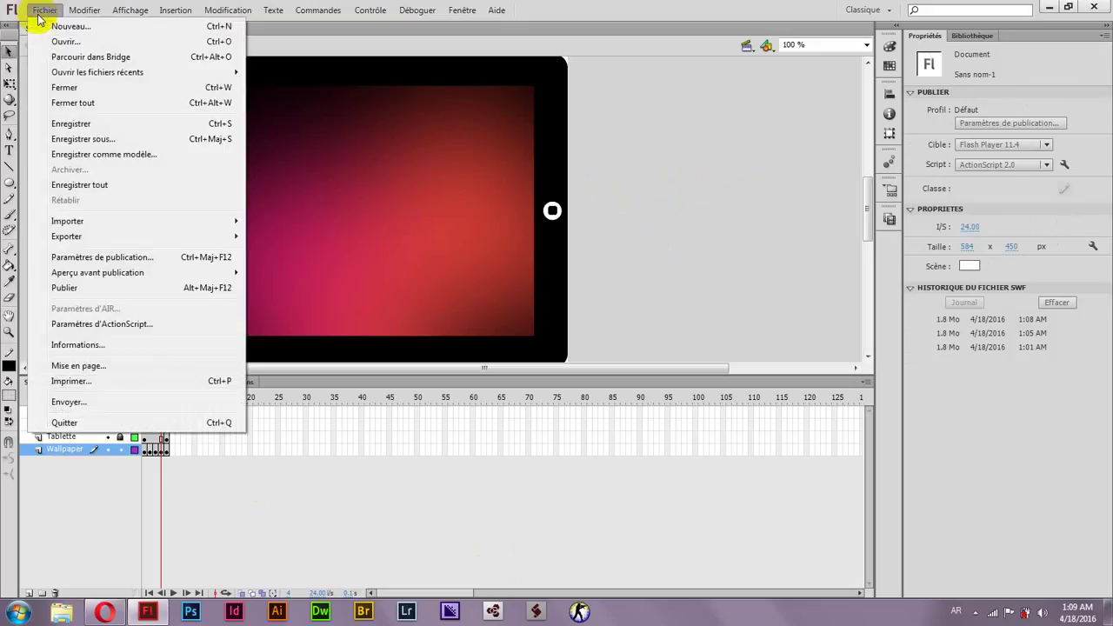
left_click(78, 139)
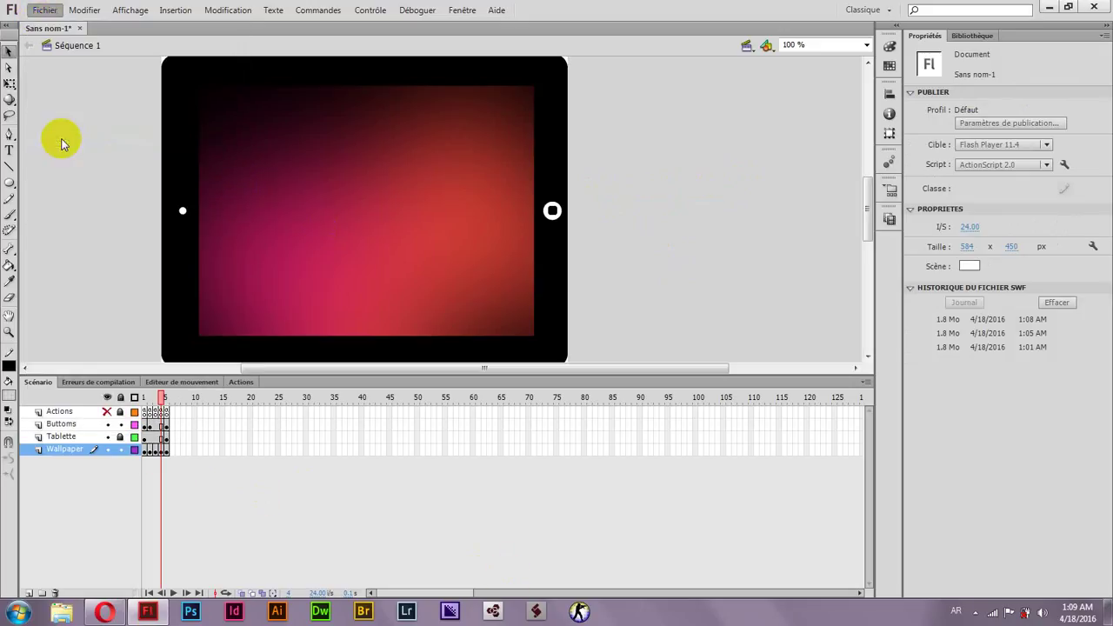
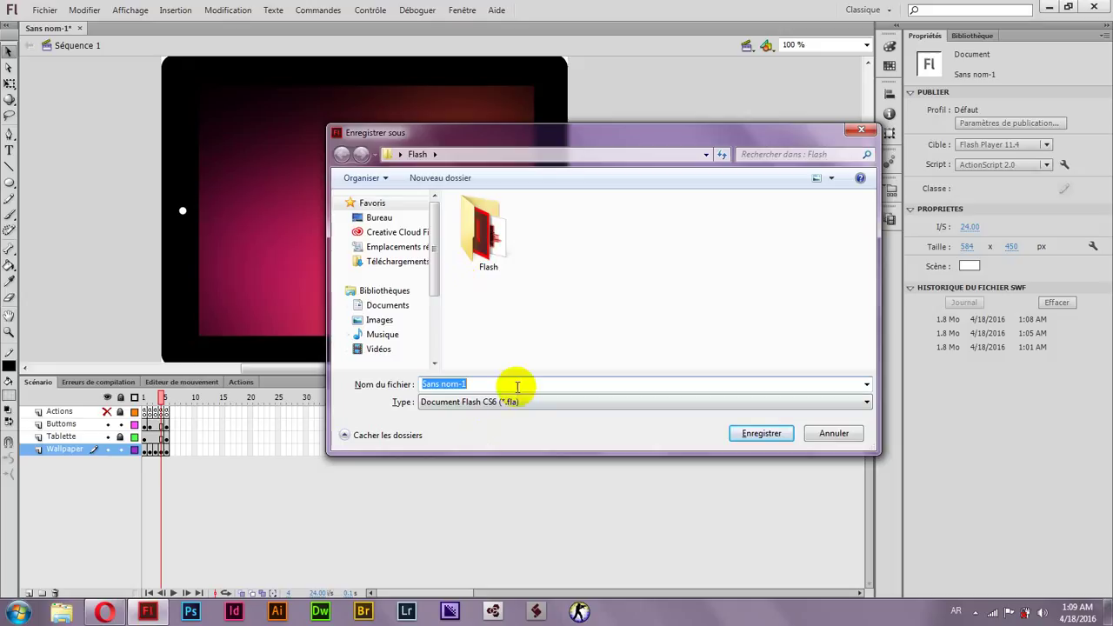
left_click_drag(516, 387, 274, 380)
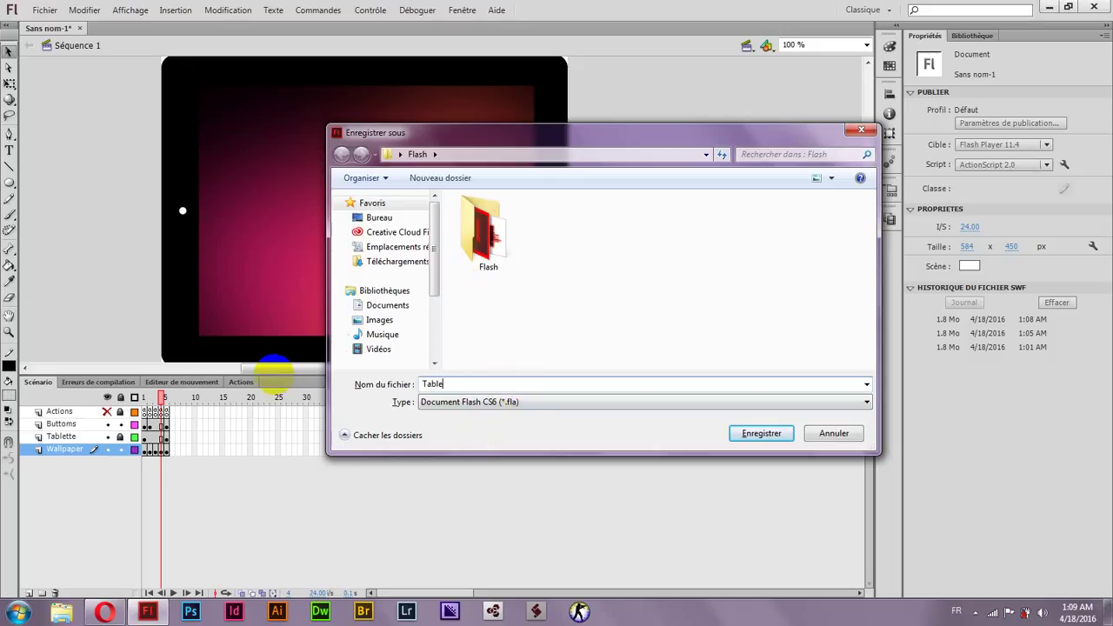
type("Tablette")
left_click(760, 433)
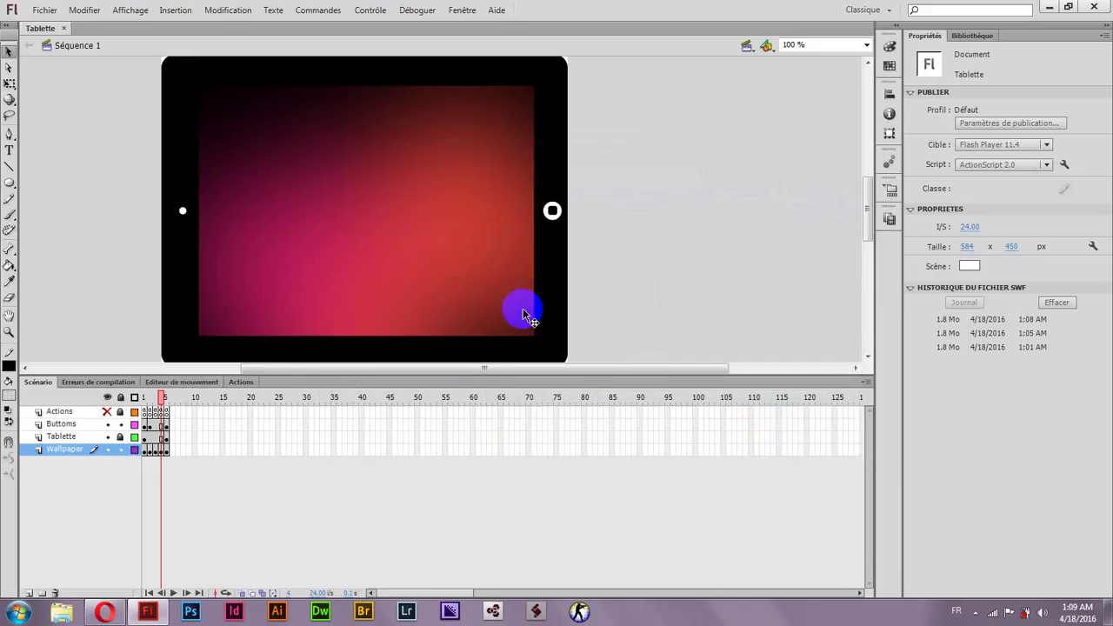
Test the saved Tablette movie by opening wallpapers with the first and last square buttons and returning with the home button
key("ctrl+Return")
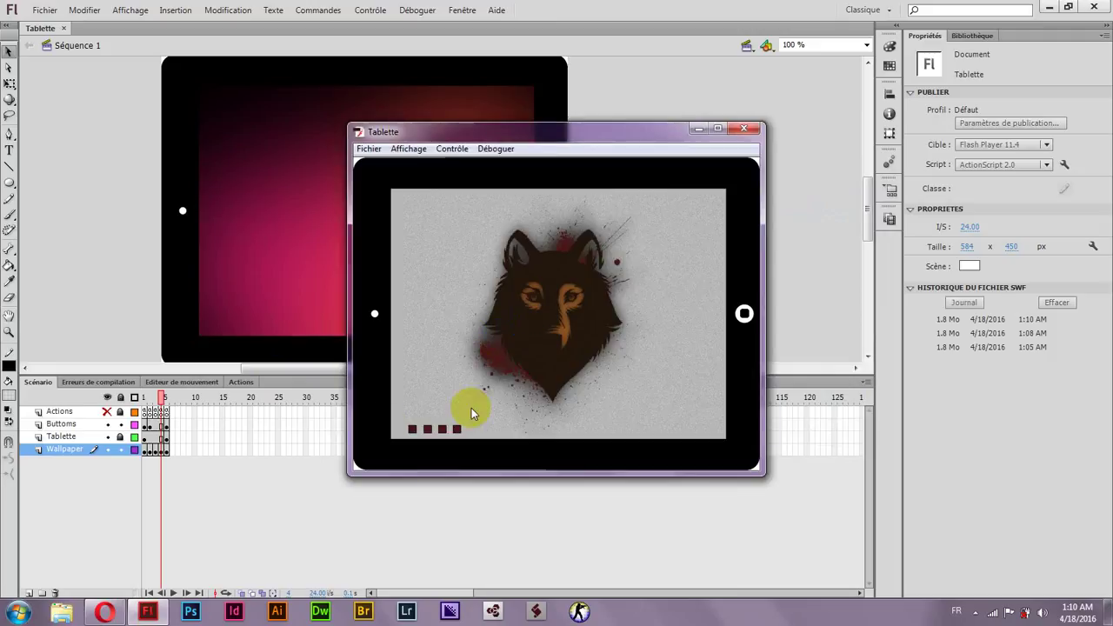
left_click(406, 431)
left_click(735, 318)
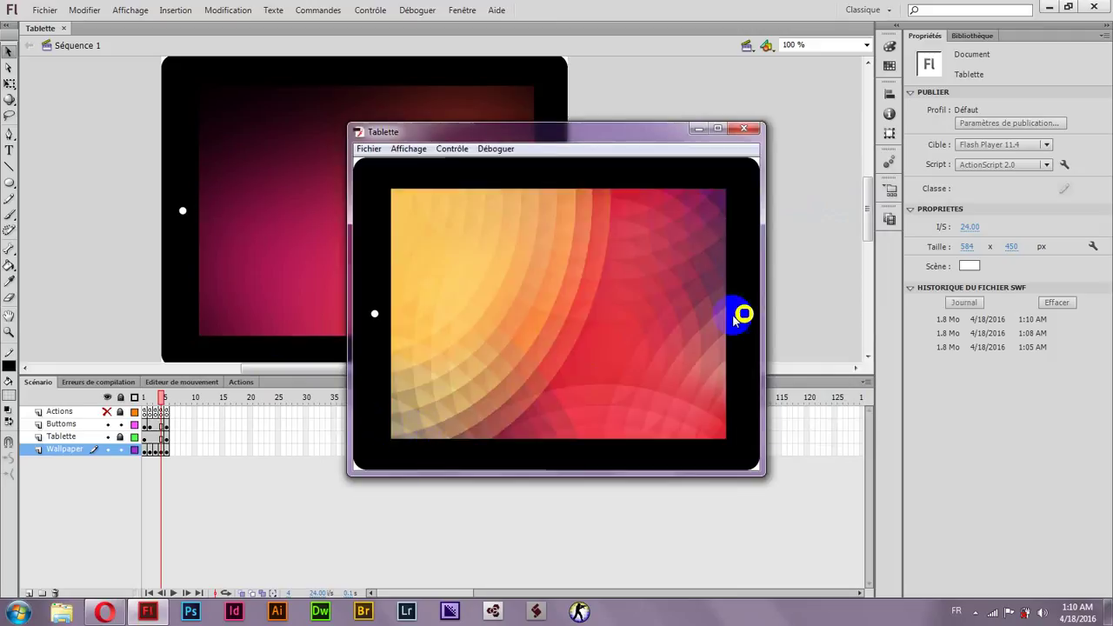
left_click(455, 431)
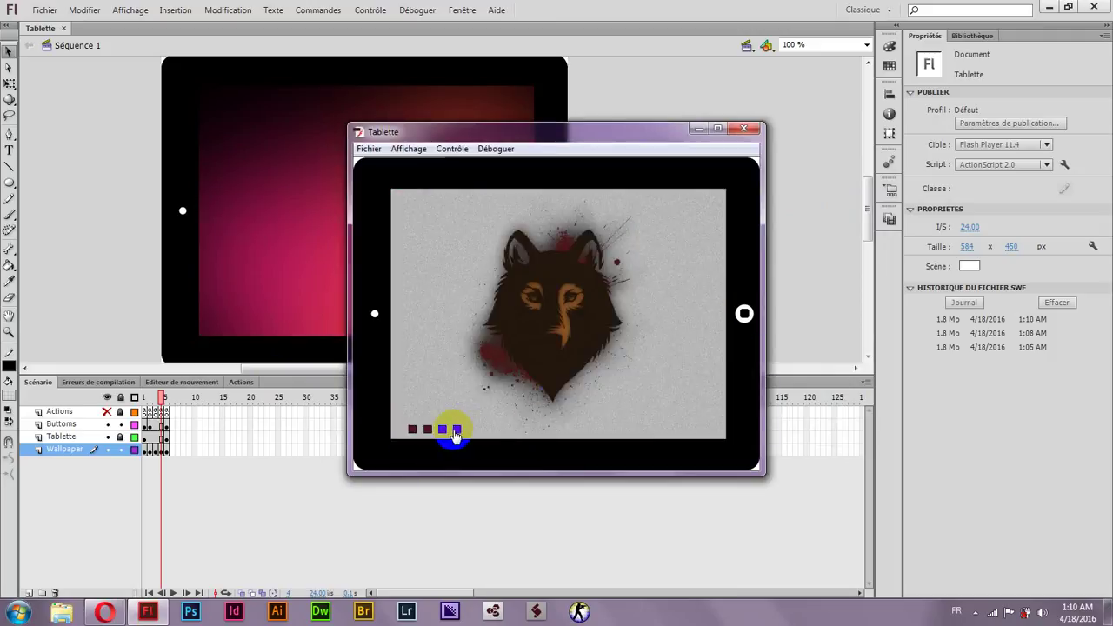
left_click(742, 312)
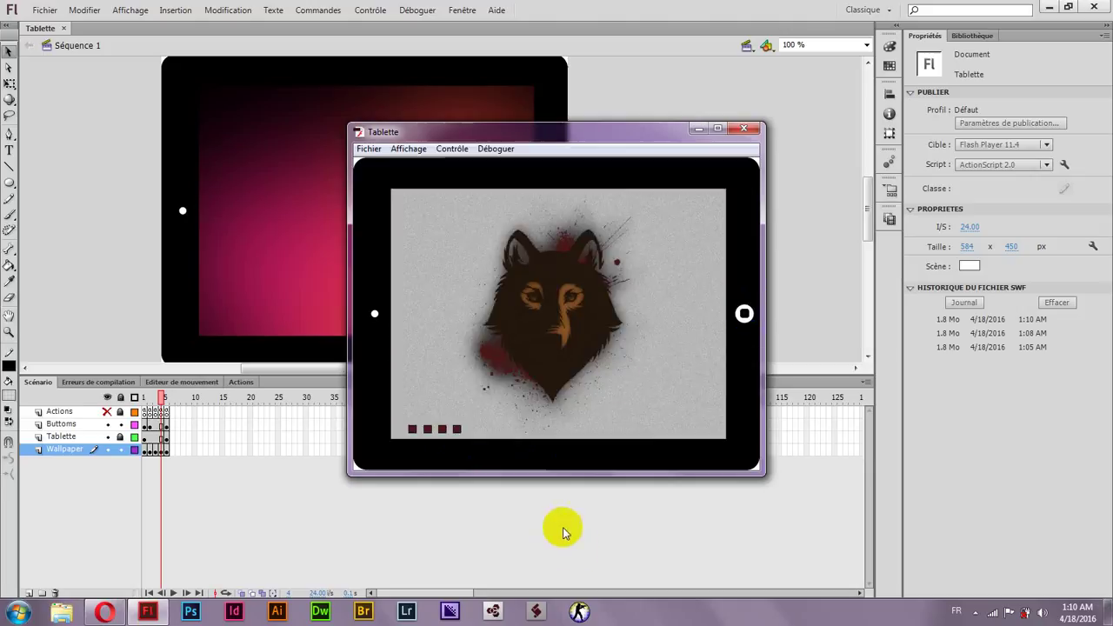